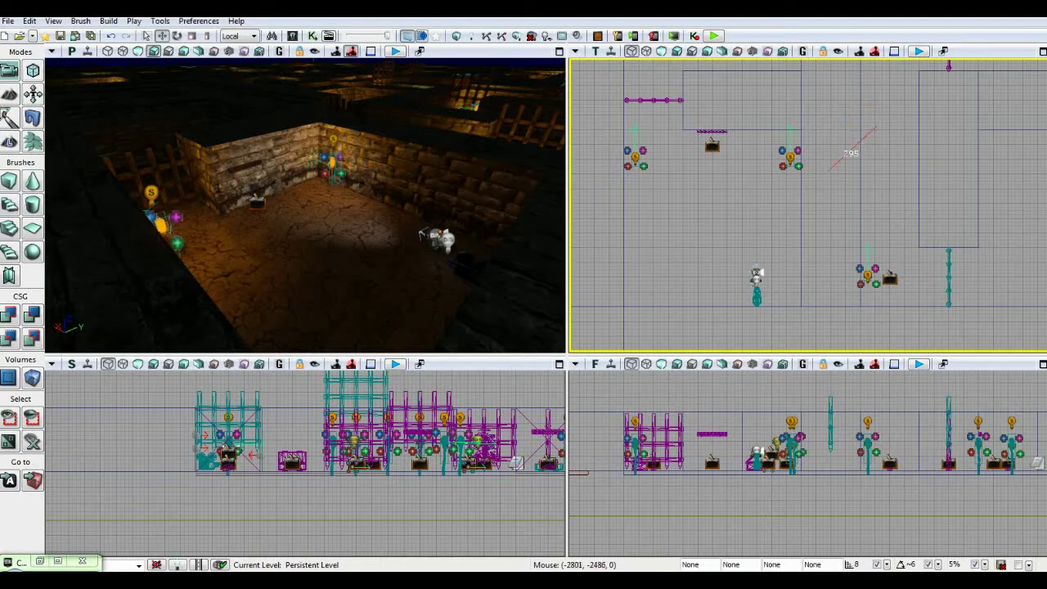
Examine the dungeon layout in the top view to locate the trigger that starts the spike trap
left_click_drag(895, 112, 673, 300)
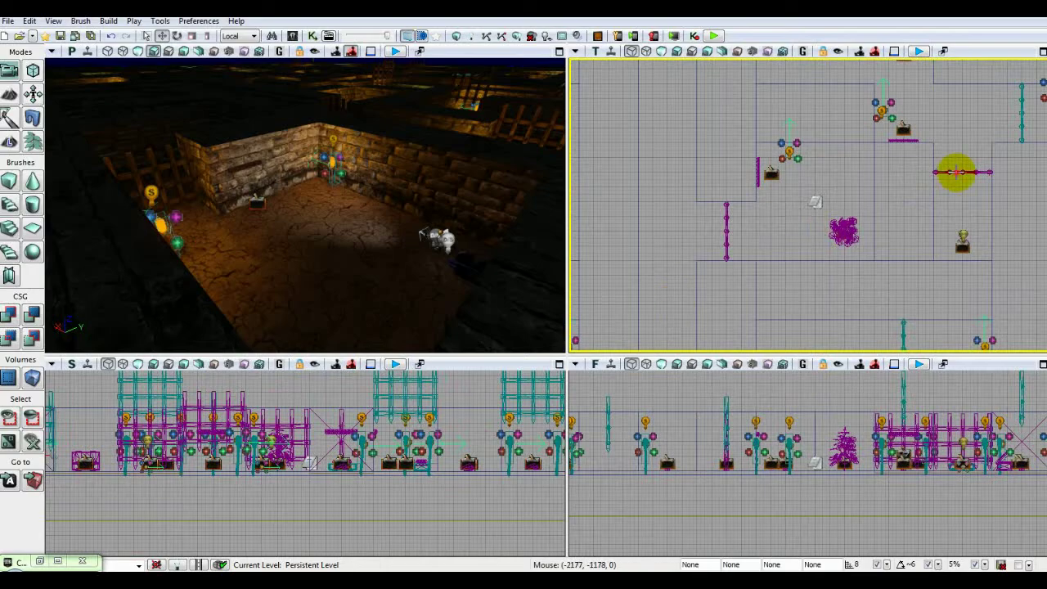
left_click_drag(956, 171, 680, 308)
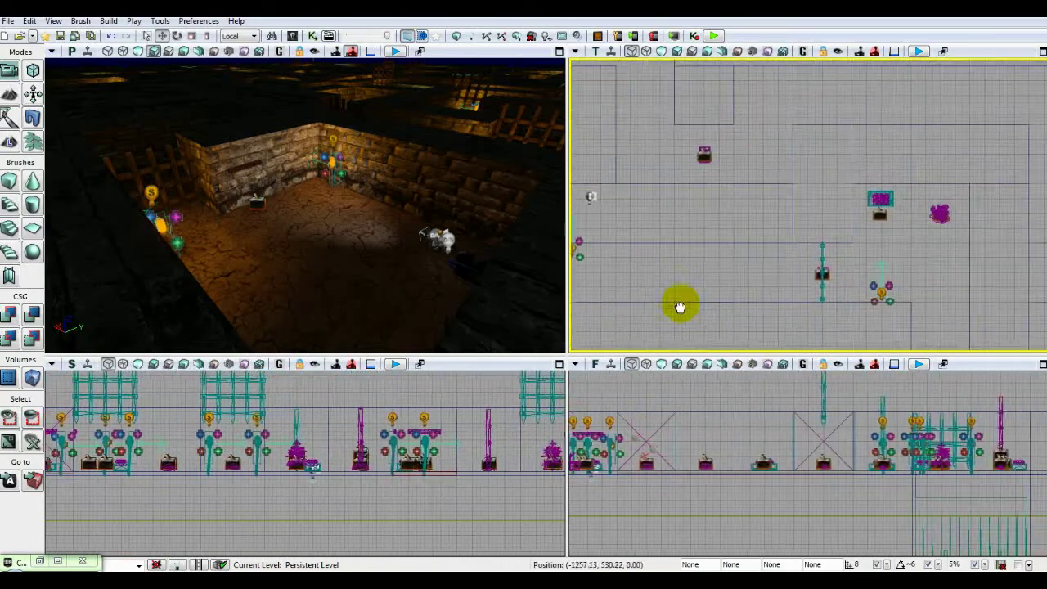
left_click_drag(958, 140, 666, 256)
left_click_drag(928, 168, 840, 272)
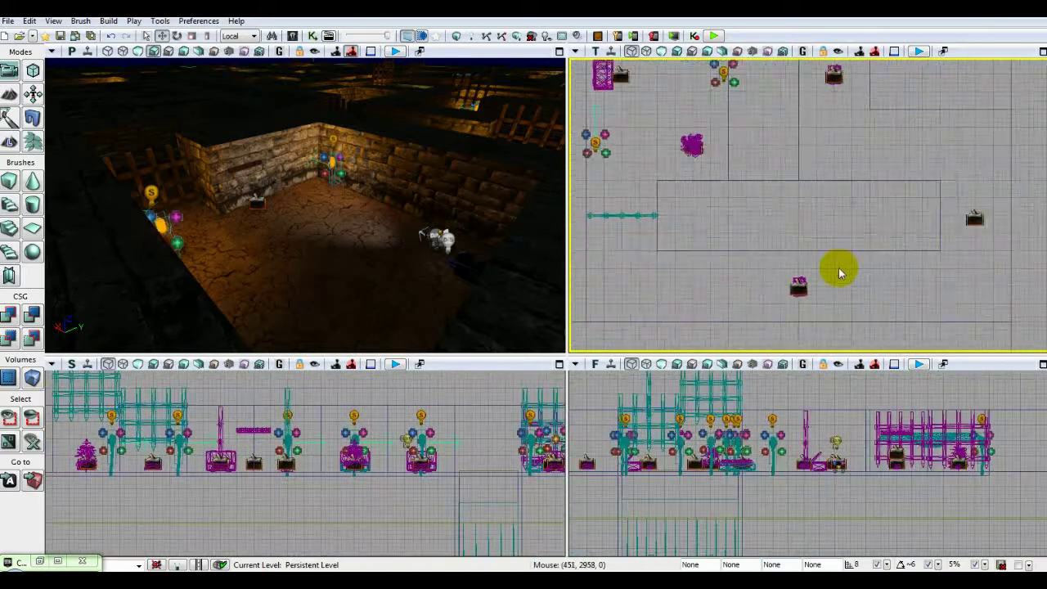
scroll(836, 270, "up", 5)
left_click(784, 247)
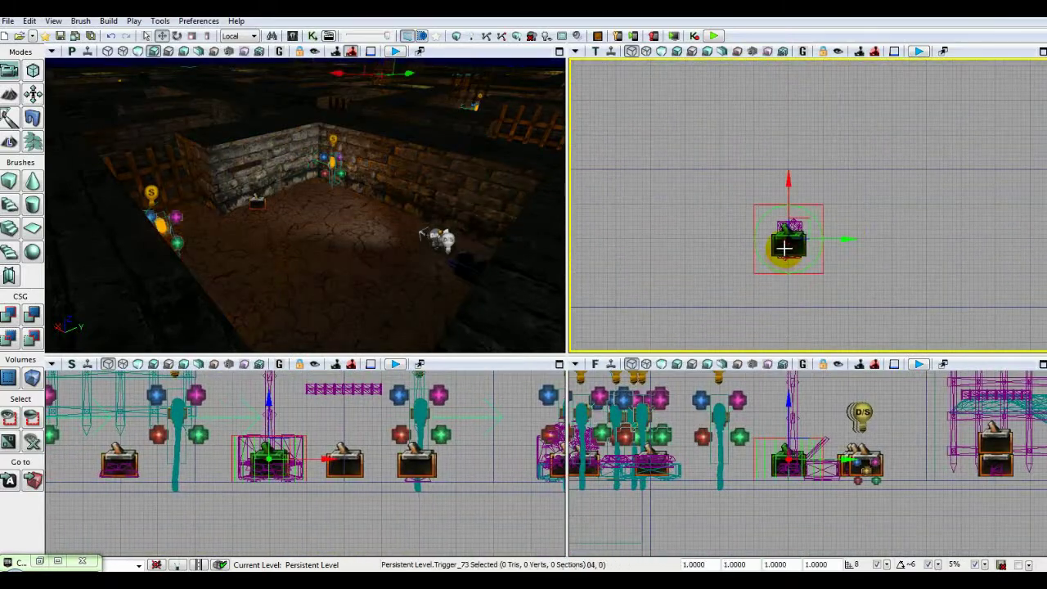
left_click(870, 273)
left_click_drag(954, 241, 732, 298)
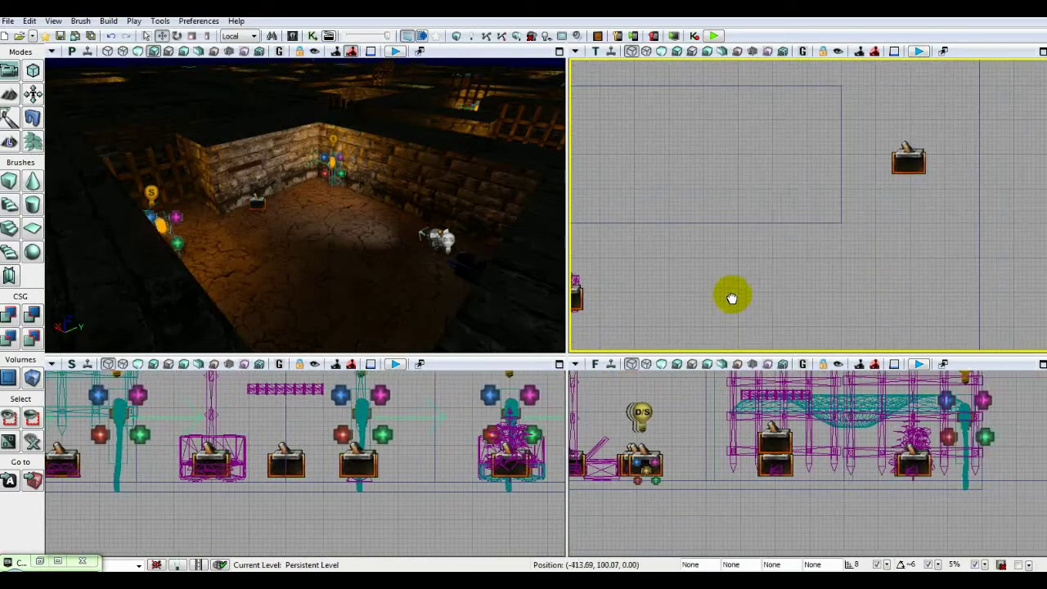
left_click_drag(794, 204, 907, 231)
Select Trigger_50 beside the end of the long rectangular wall block and find its touch event in Kismet
left_click(908, 230)
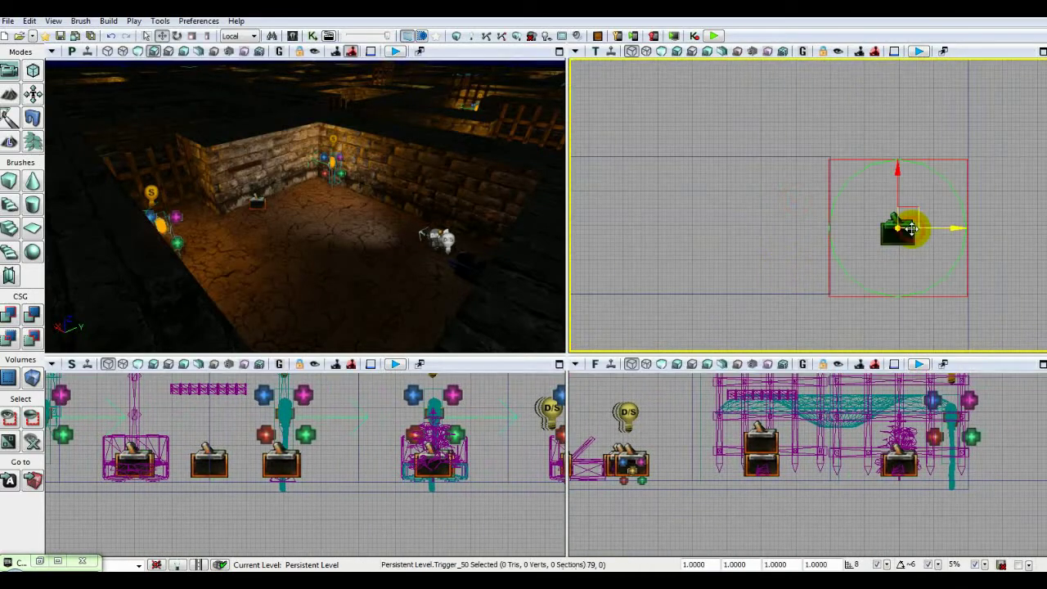
left_click_drag(801, 227, 834, 221)
left_click(830, 221)
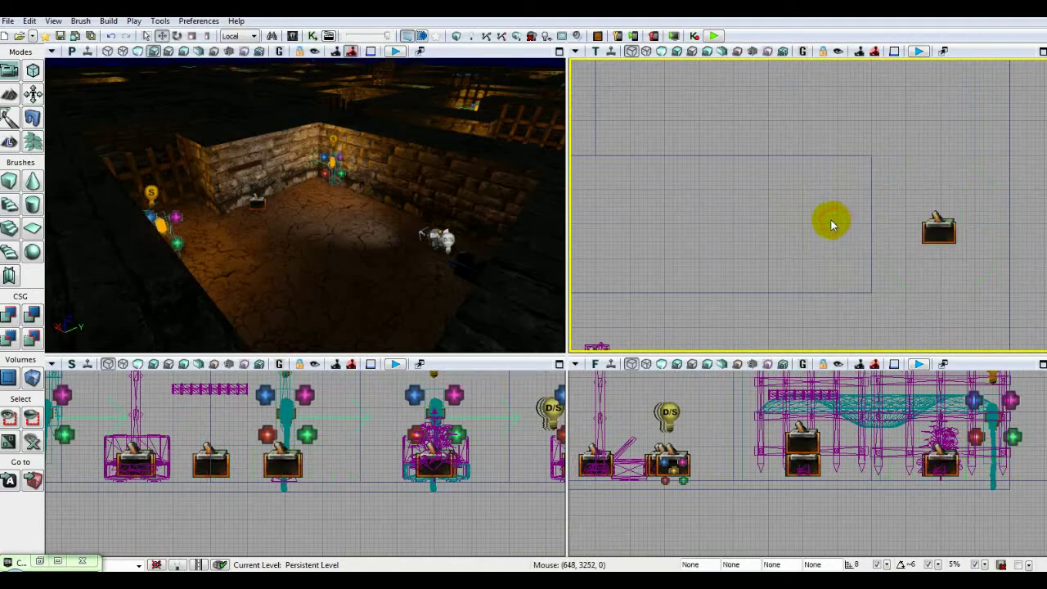
left_click(931, 229)
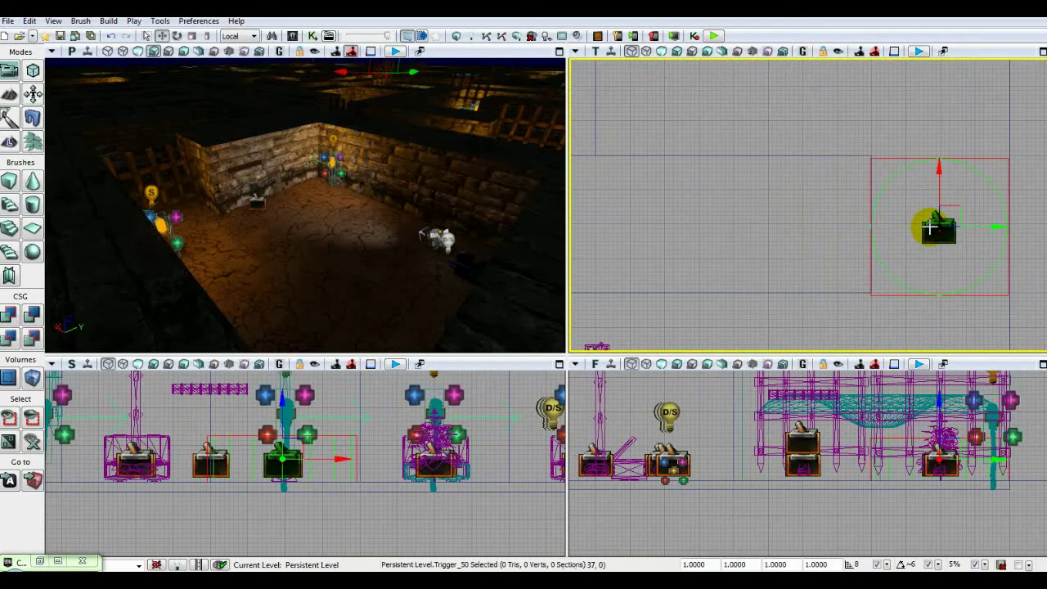
right_click(930, 228)
left_click(927, 222)
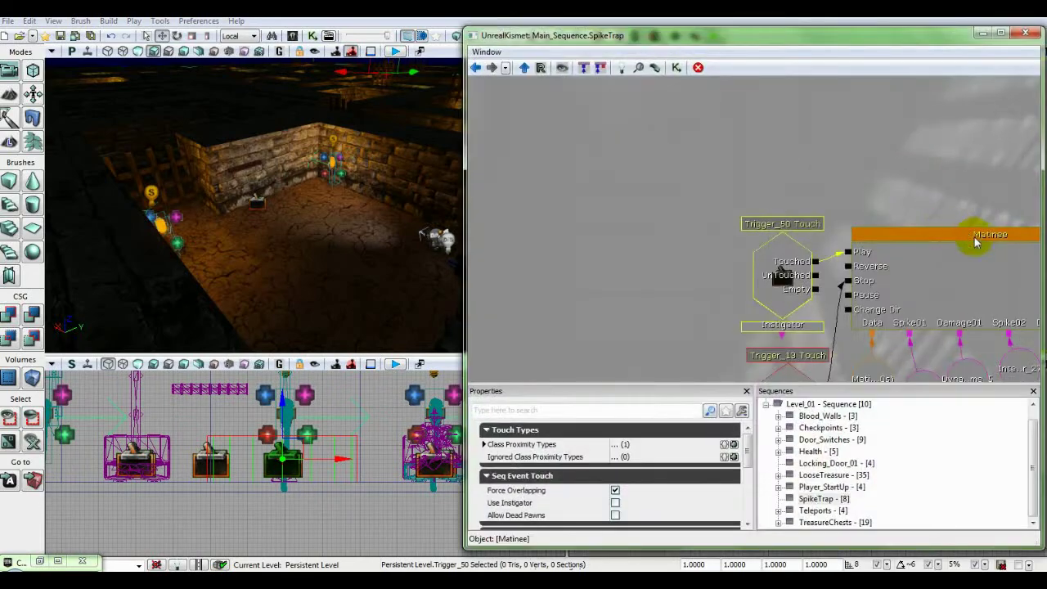
Review the Sequence Event properties of the Trigger_50 and Trigger_13 touch events in the SpikeTrap sequence
left_click_drag(949, 261, 824, 143)
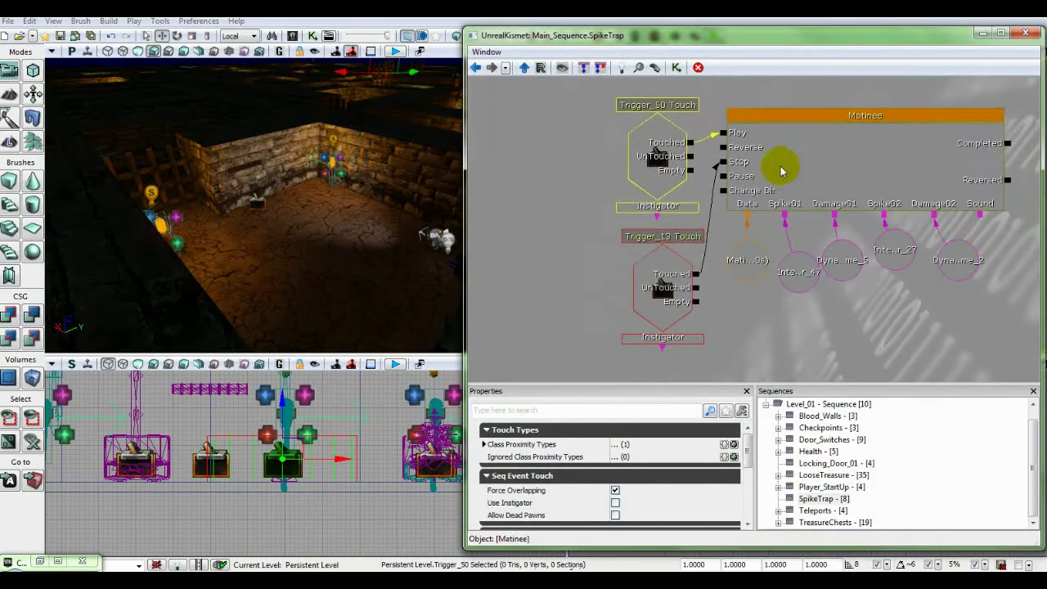
left_click(669, 154)
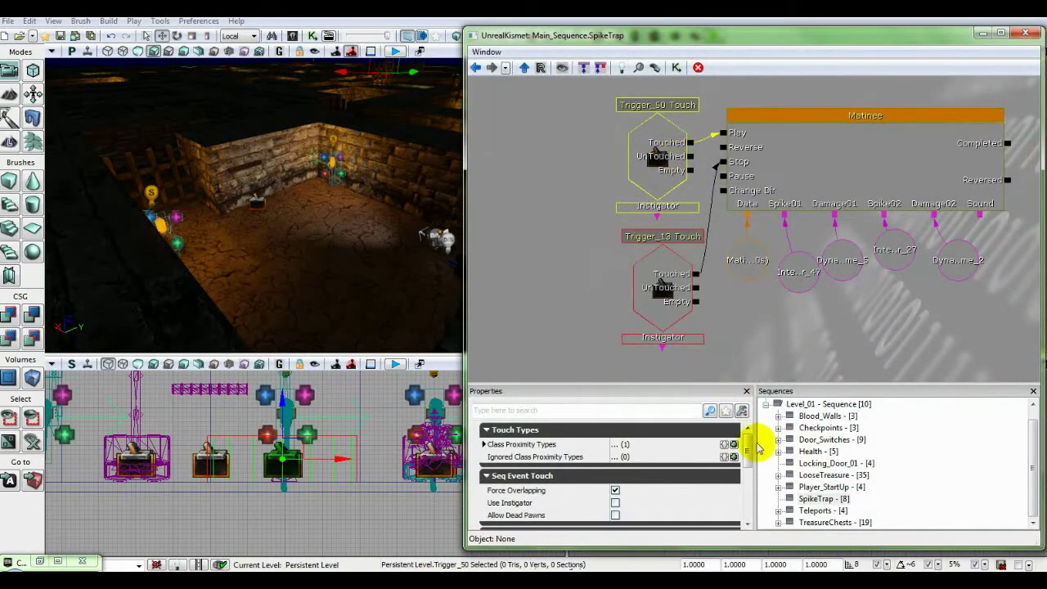
left_click_drag(752, 439, 756, 474)
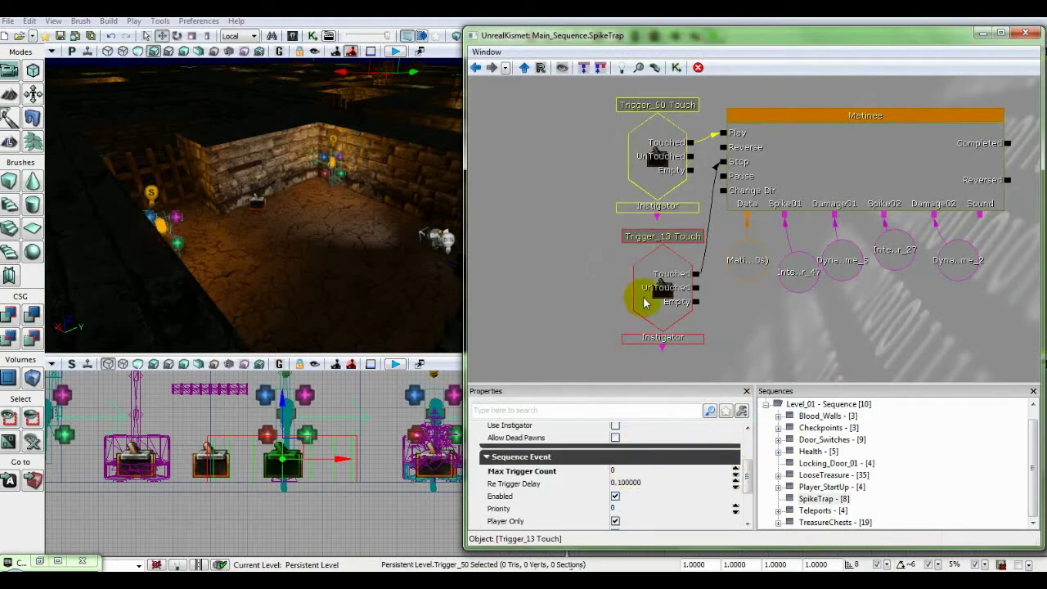
left_click(645, 303)
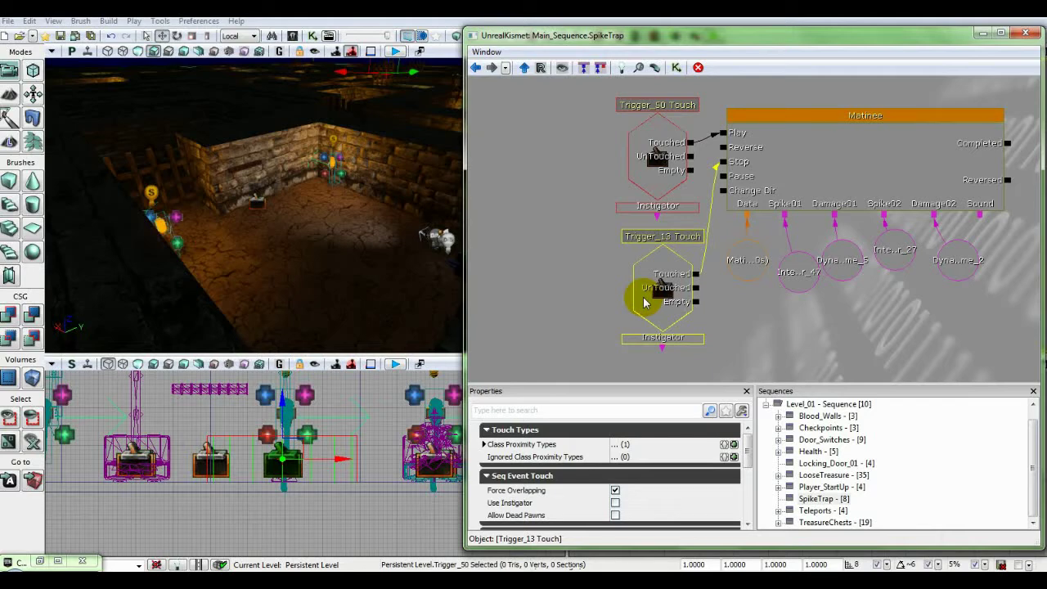
left_click_drag(745, 439, 745, 457)
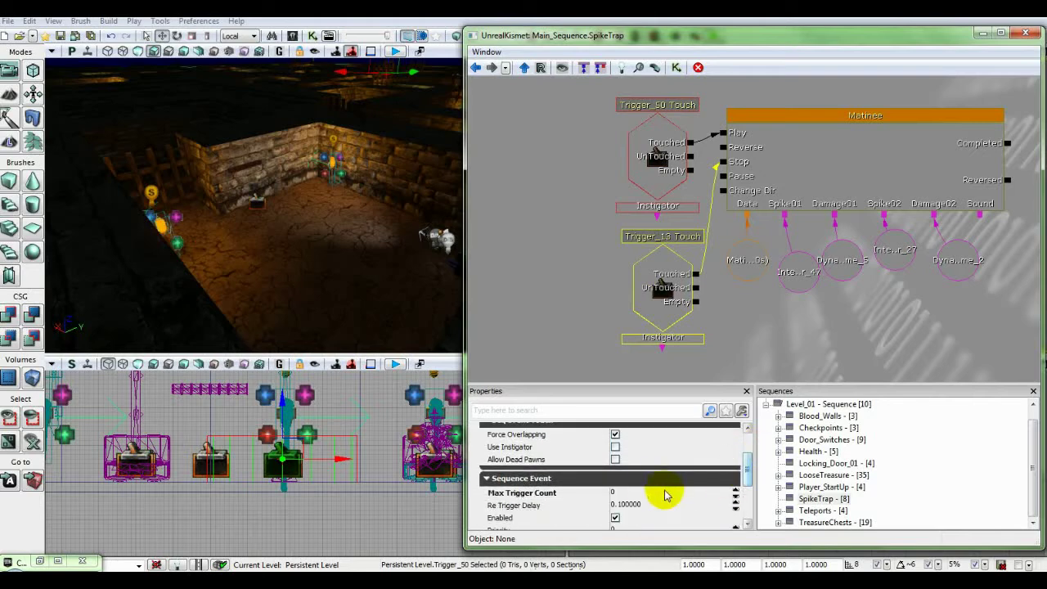
left_click_drag(731, 324, 676, 300)
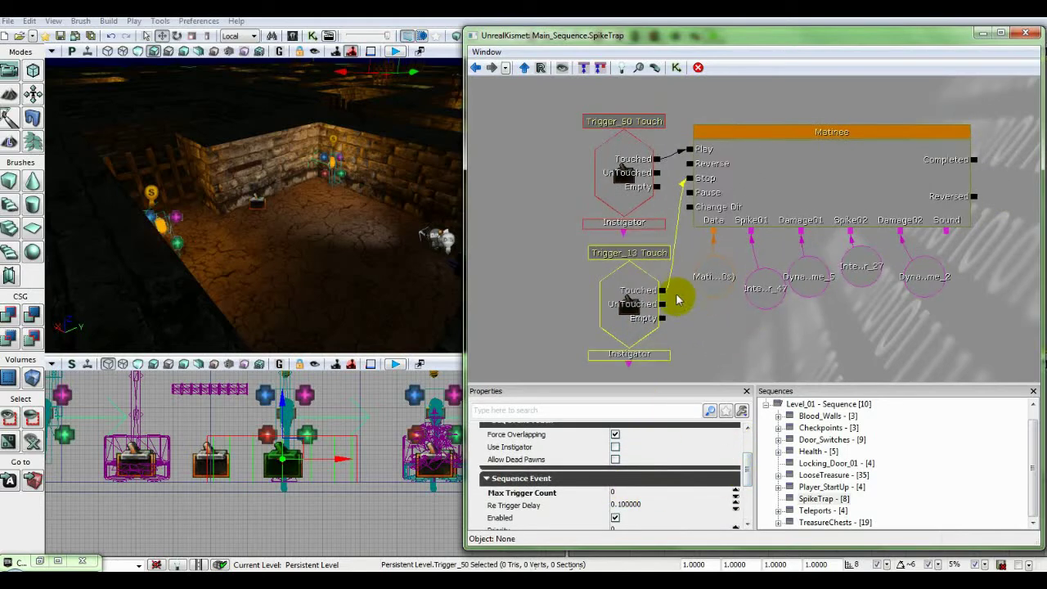
Check how both trigger touch events connect to the Matinee's Play and Stop inputs, and close Kismet
left_click(636, 179)
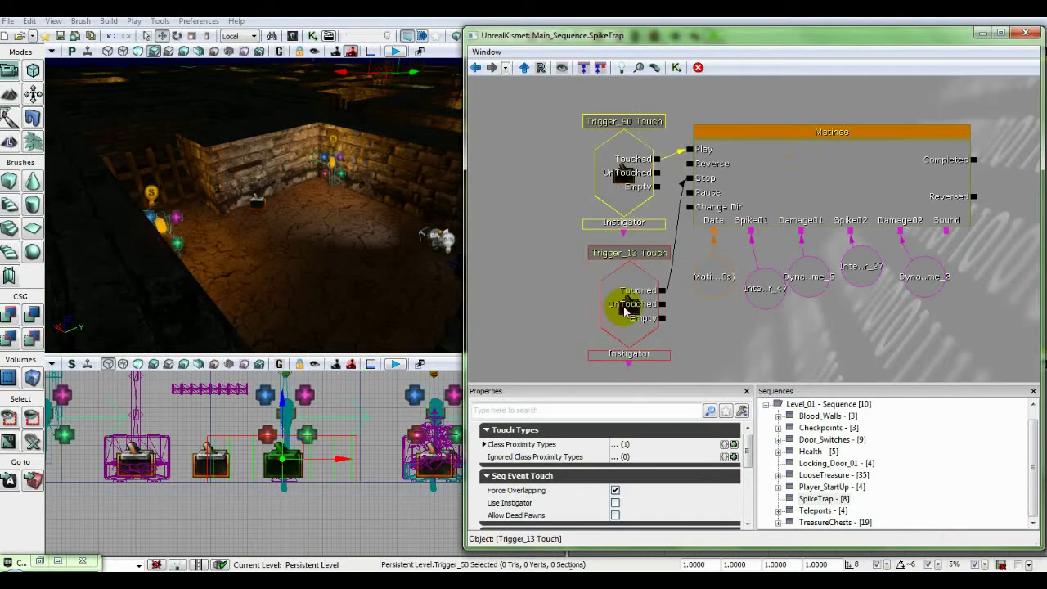
left_click(623, 309)
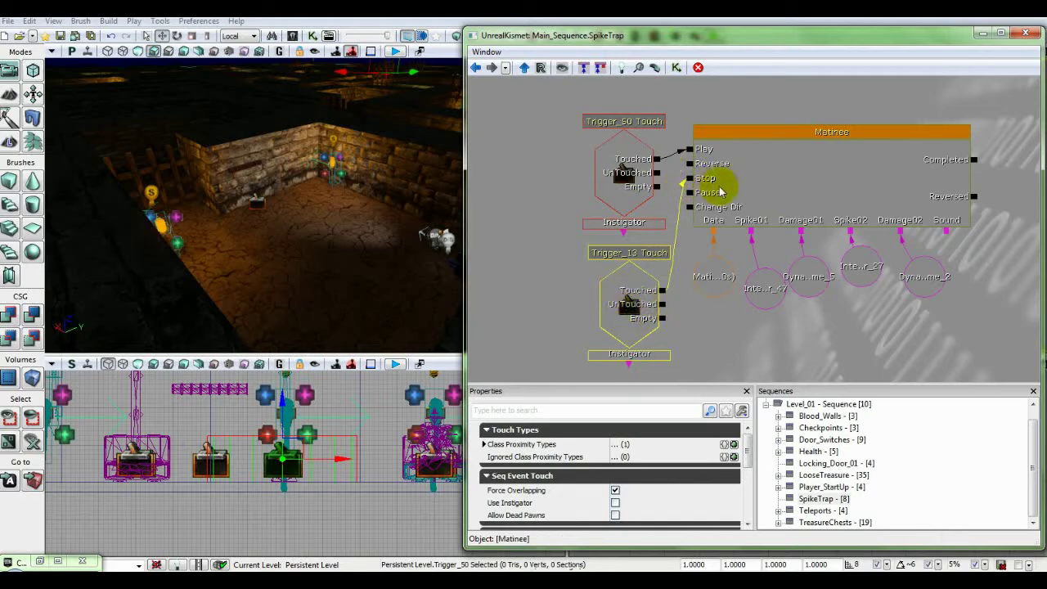
left_click(619, 170)
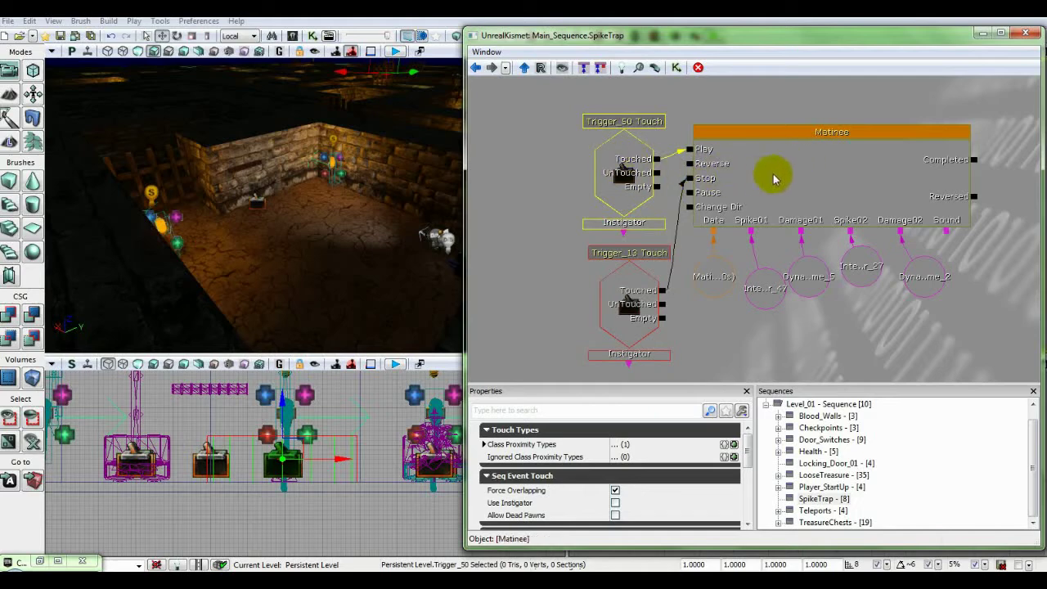
left_click(1024, 36)
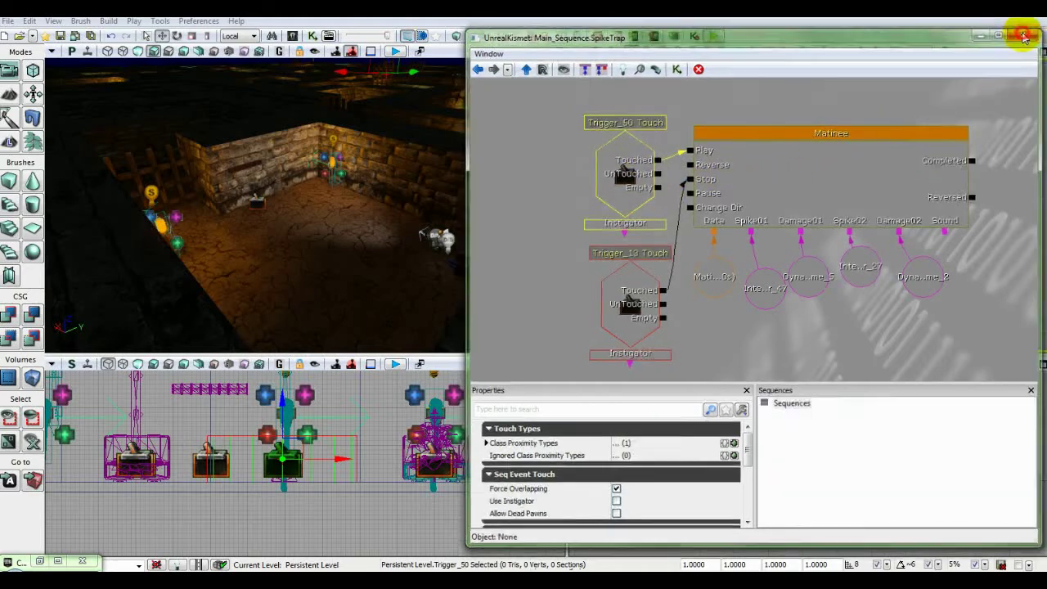
Locate the spike trap in the top view and select its lower wooden gate meshes
left_click_drag(790, 229, 792, 194)
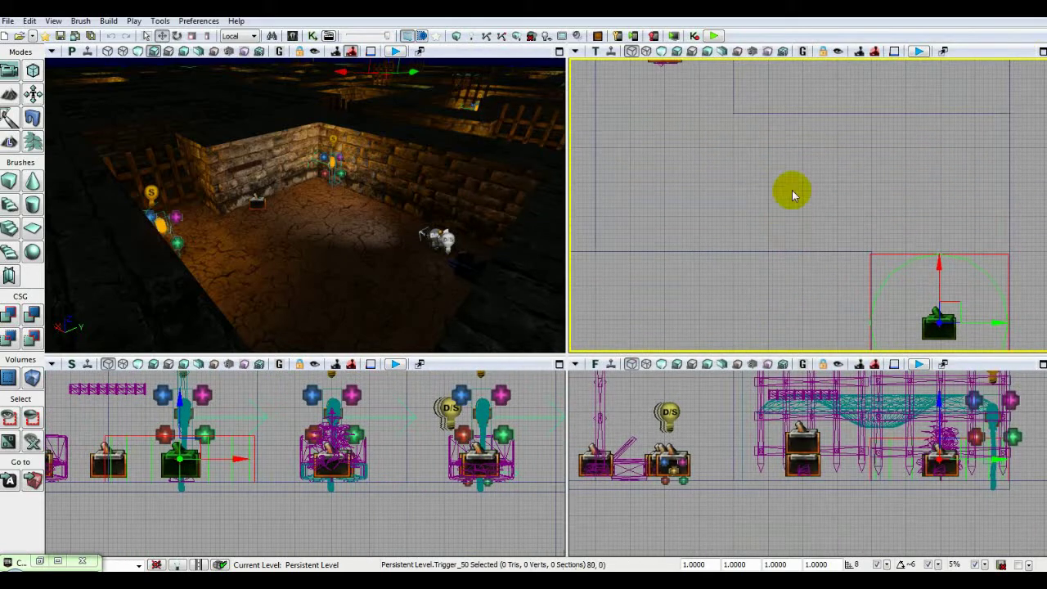
scroll(791, 190, "down", 6)
left_click_drag(810, 128, 788, 312)
left_click_drag(771, 213, 770, 321)
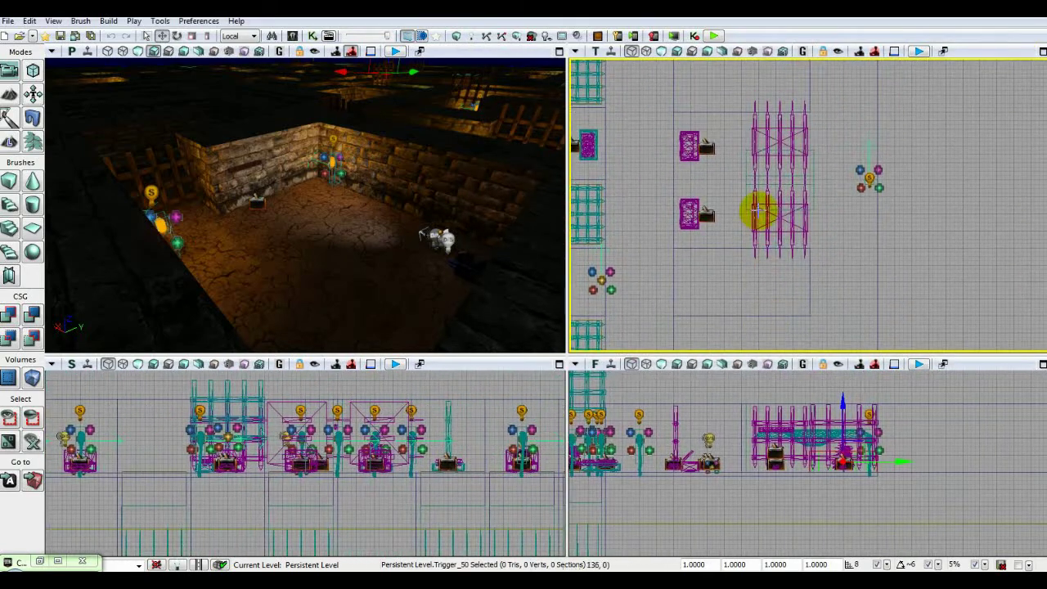
left_click(758, 211)
left_click(754, 224)
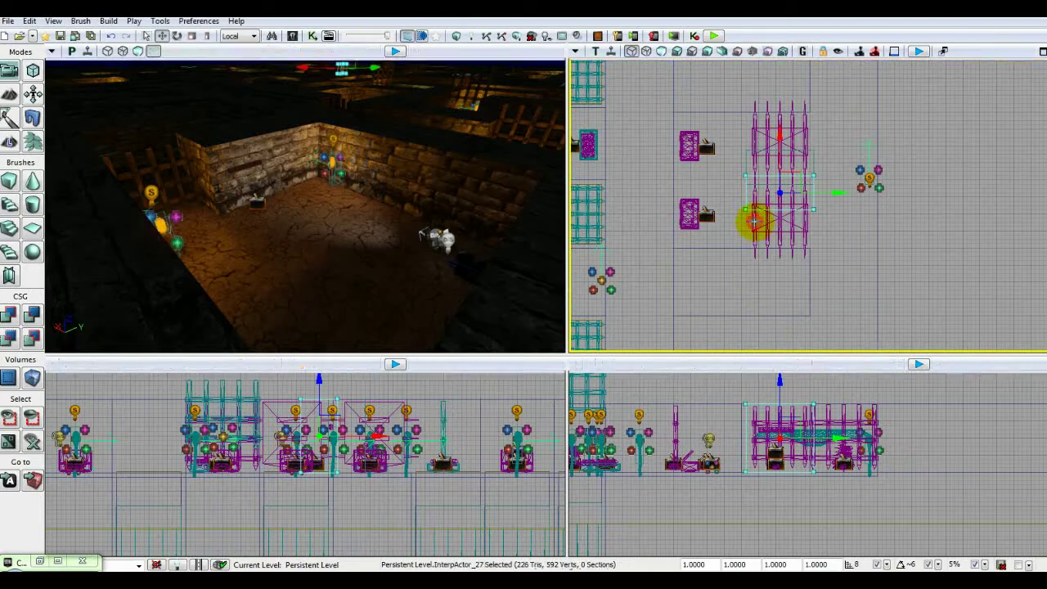
Bring the perspective view to the selected spike gates, switch it to Unlit, and inspect the trap with the gates deselected
left_click(9, 480)
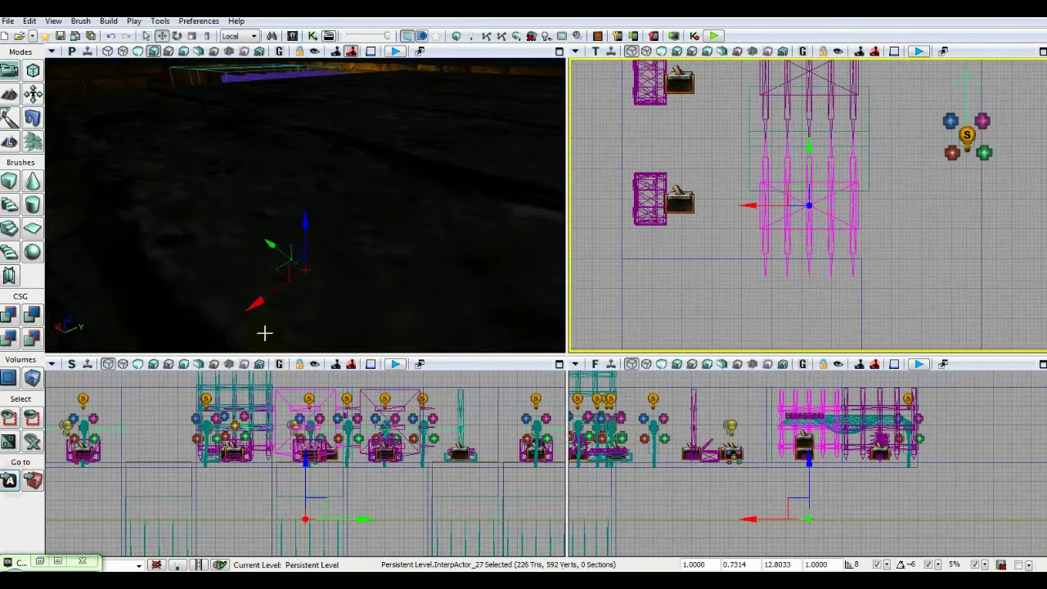
left_click_drag(355, 296, 352, 188)
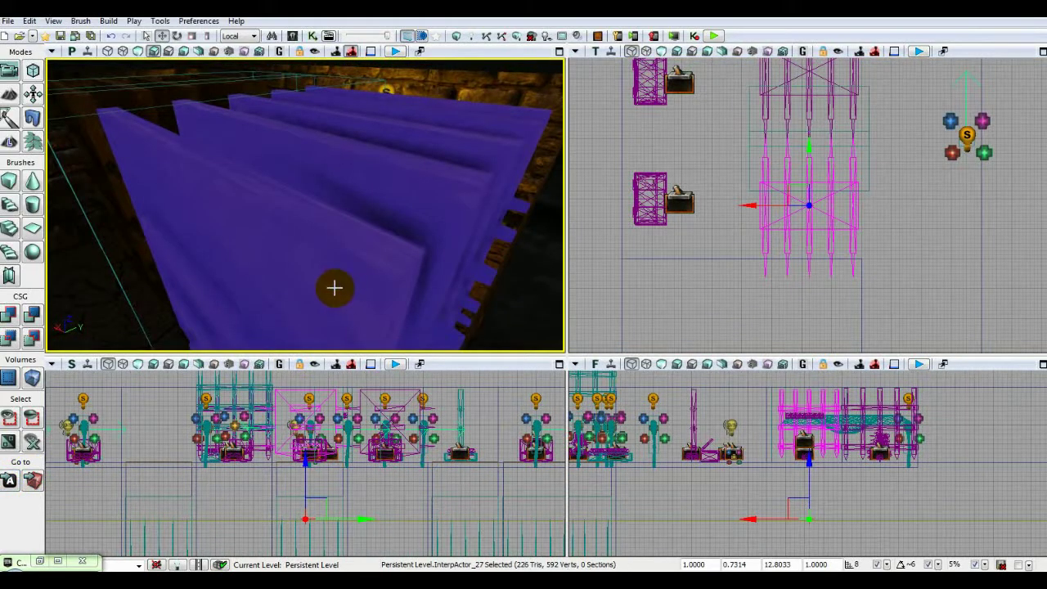
left_click(139, 52)
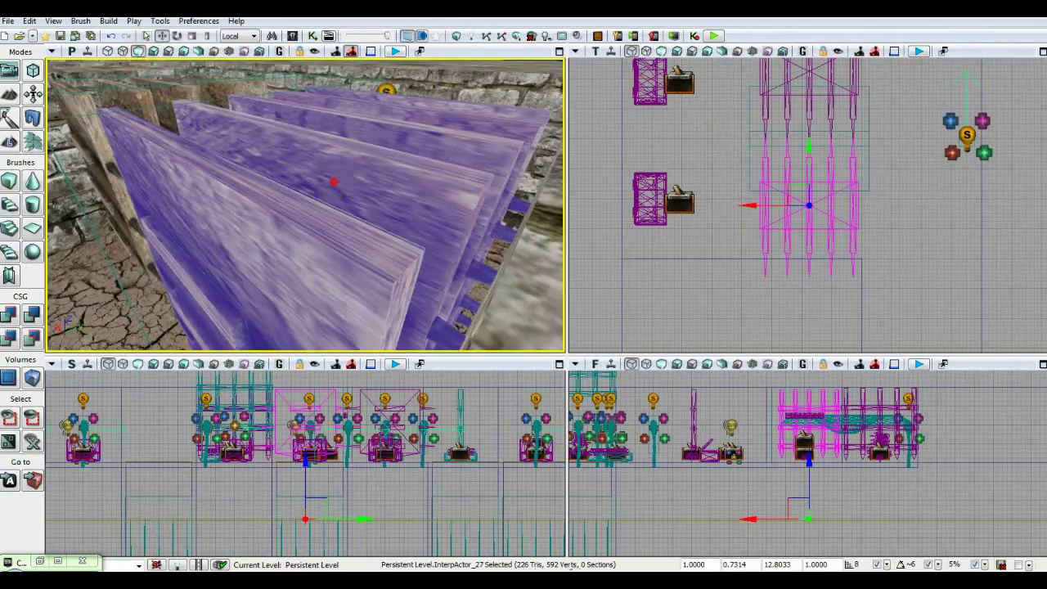
left_click_drag(332, 180, 287, 153)
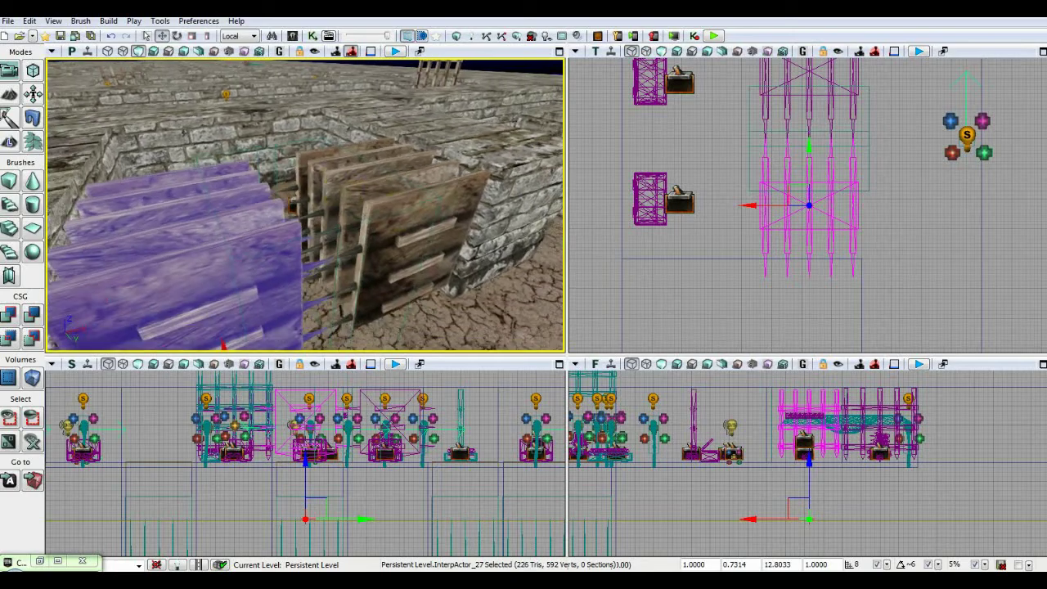
left_click(650, 318)
mouse_move(433, 266)
left_mouse_down()
mouse_move(356, 249)
mouse_move(315, 196)
mouse_move(253, 176)
mouse_move(393, 245)
mouse_move(442, 253)
left_mouse_up()
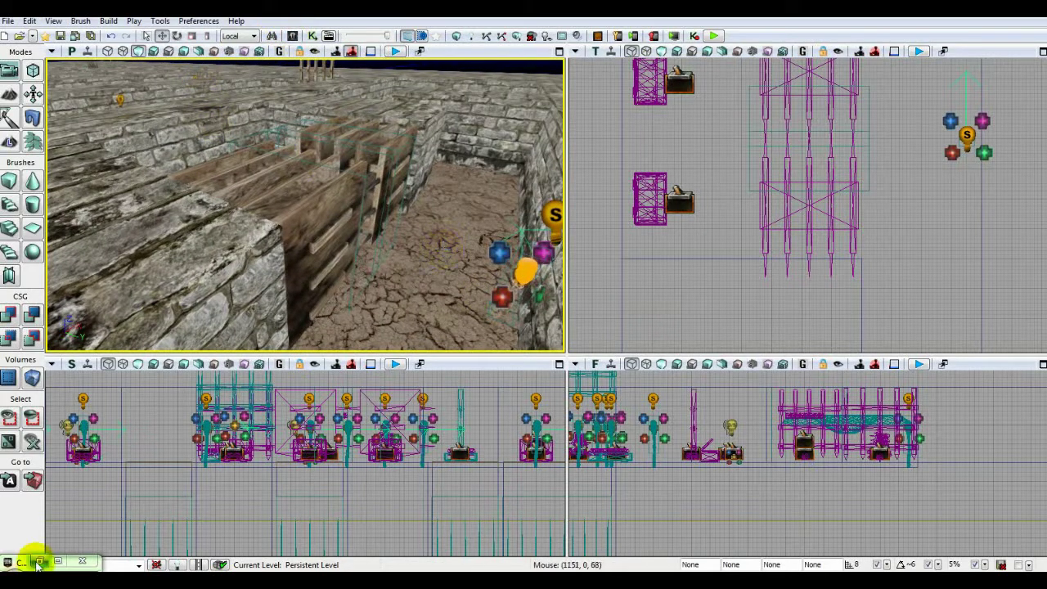
Open the Content Browser and fully load the BH_Tutorial_01 package
left_click(18, 561)
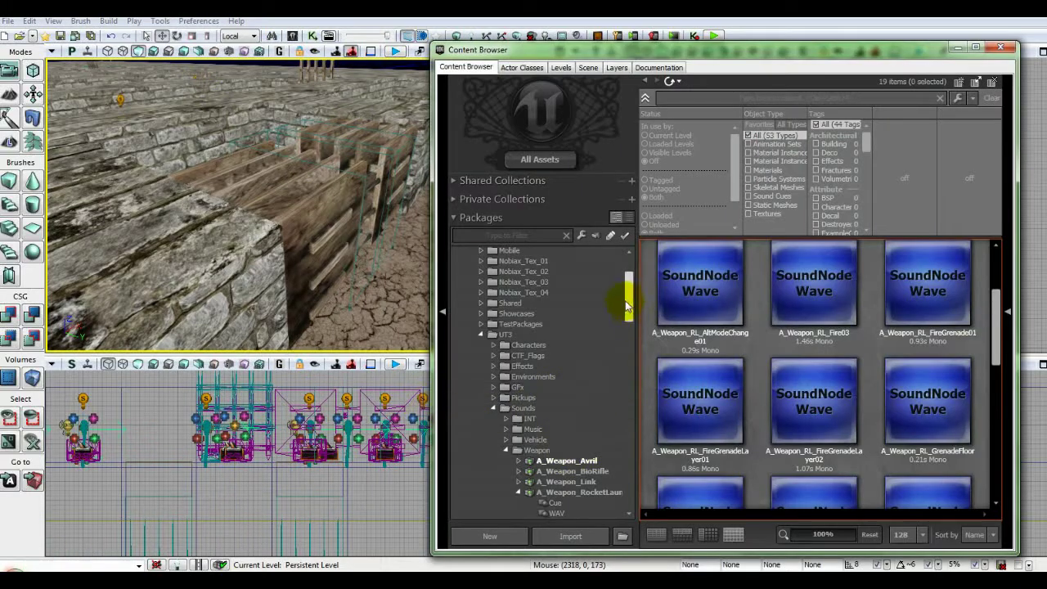
left_click_drag(632, 302, 627, 467)
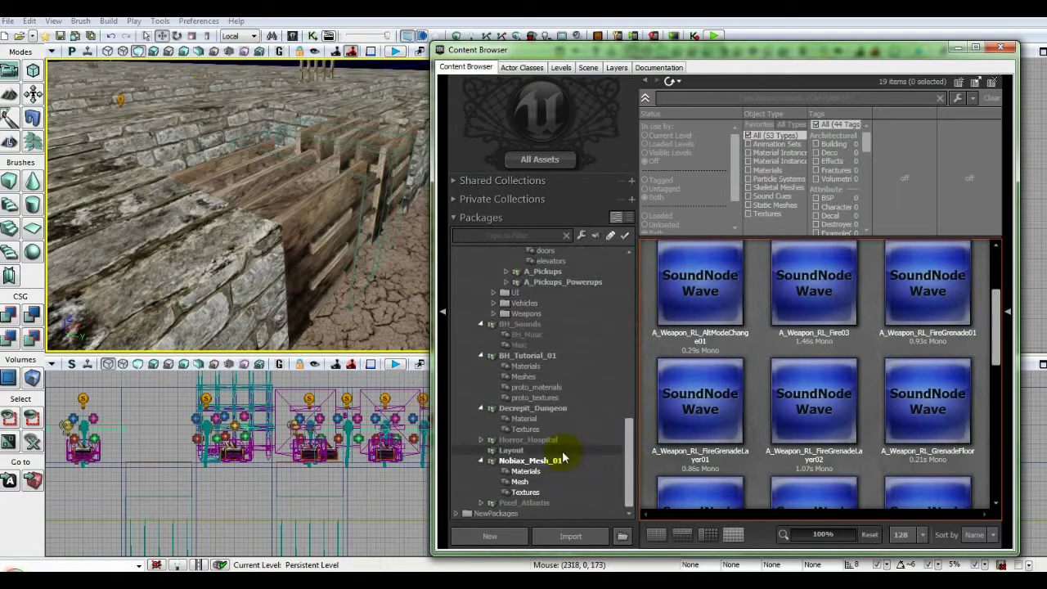
left_click(535, 357)
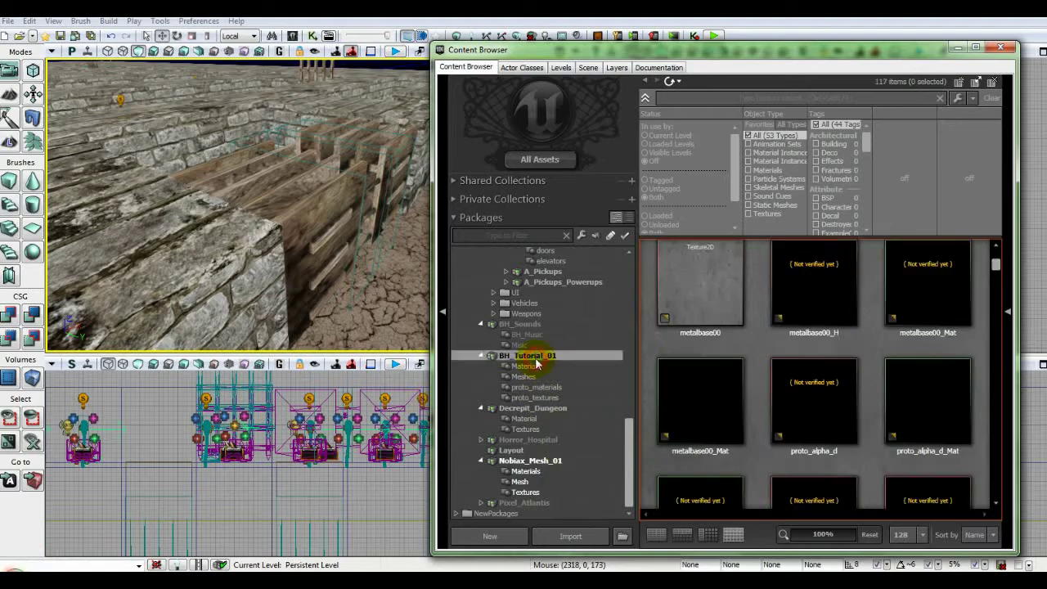
right_click(535, 358)
left_click(571, 379)
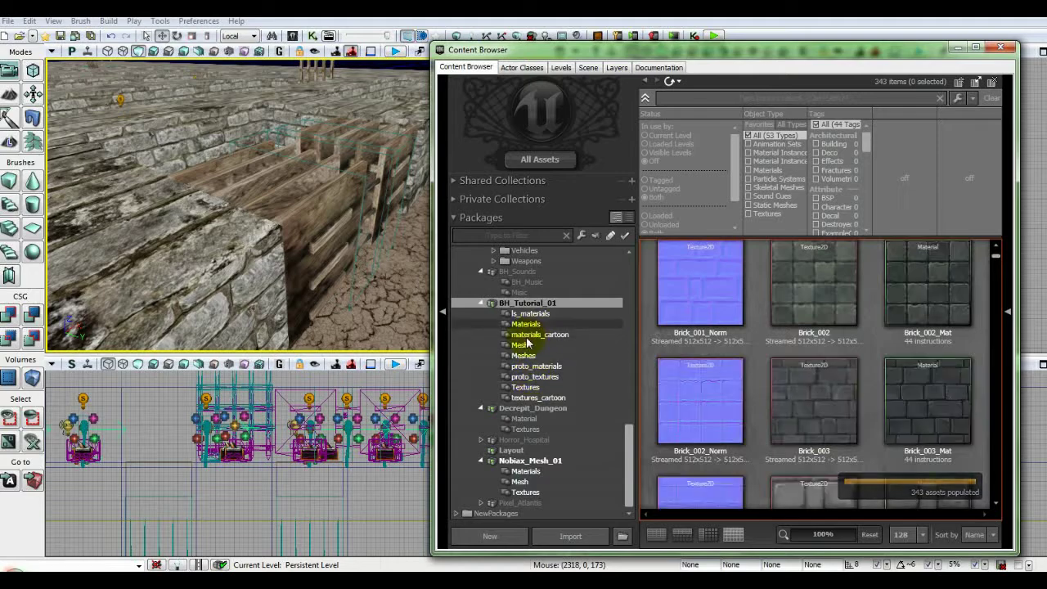
Place the Gate_Wood_Small static mesh from the package's Meshes group on the dungeon roof, and close the Content Browser
left_click(541, 356)
left_click(792, 295)
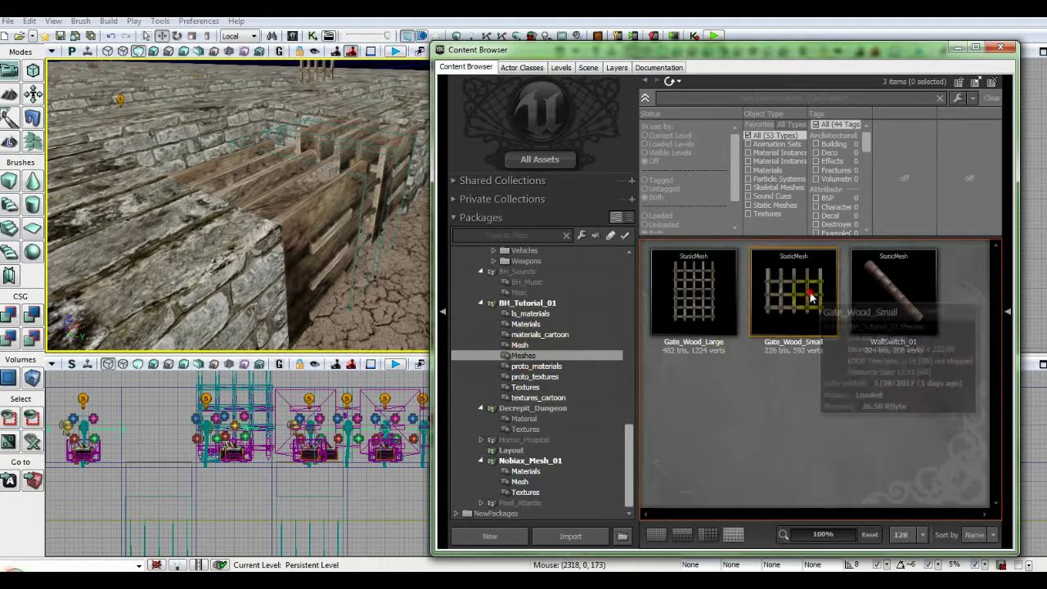
left_click_drag(376, 312, 560, 323)
left_click_drag(781, 327, 305, 277)
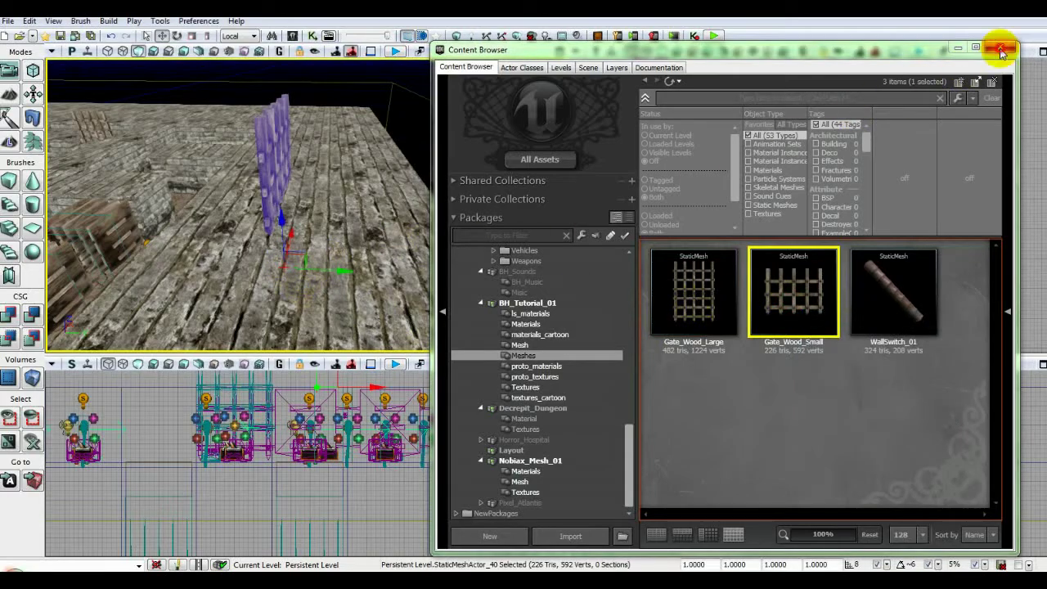
left_click(1000, 47)
Rotate the placed wooden gate on the roof about 84 degrees around its vertical axis
mouse_move(327, 221)
left_mouse_down()
mouse_move(278, 184)
mouse_move(352, 160)
mouse_move(323, 221)
left_mouse_up()
left_click_drag(422, 274, 457, 233)
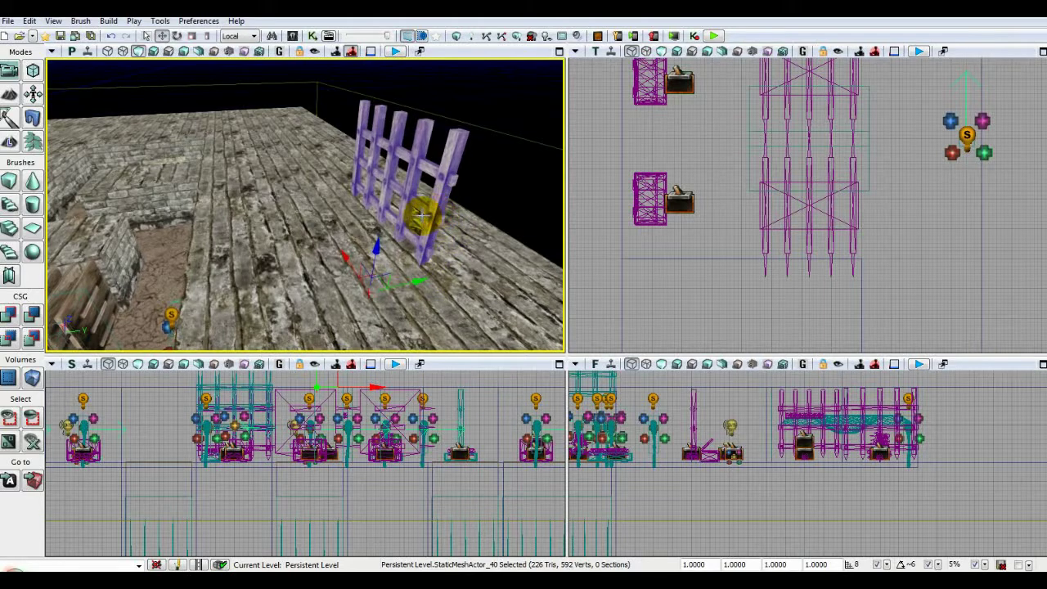
left_click(177, 36)
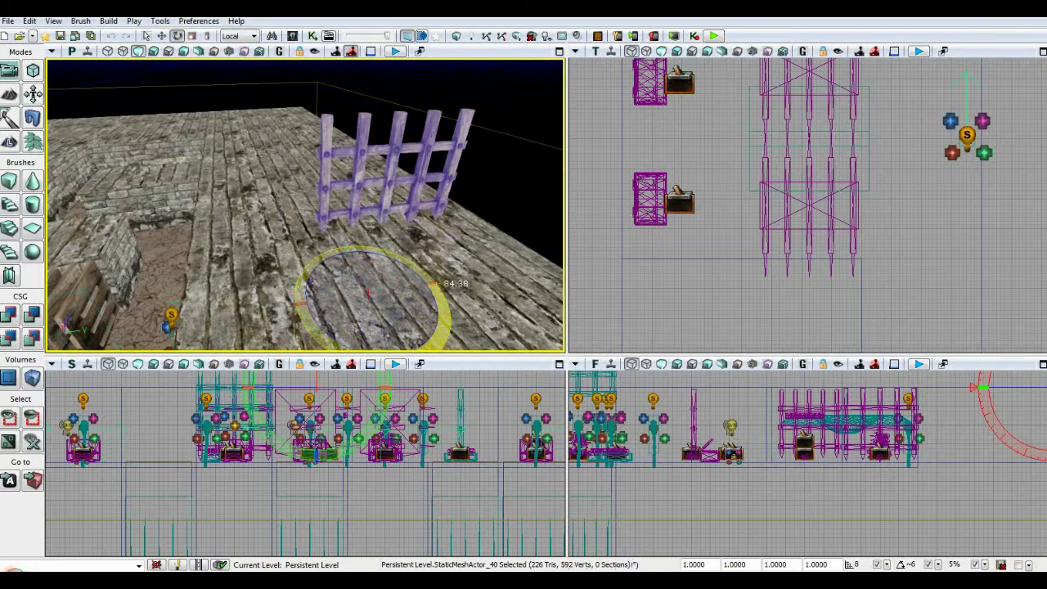
left_click_drag(317, 314, 317, 313)
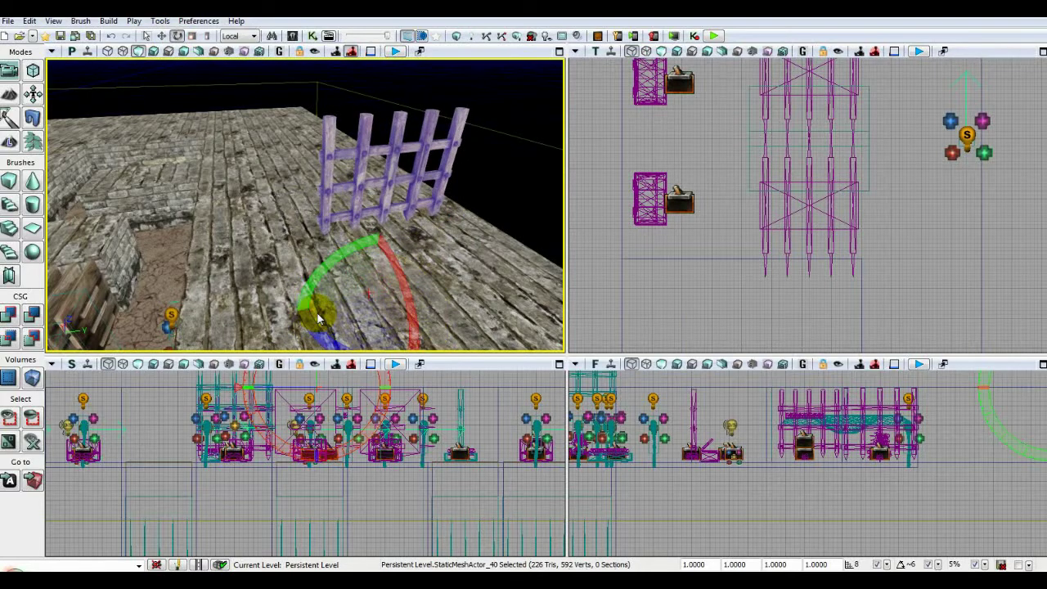
left_click(162, 36)
Stretch the placed gate along its Y axis to a scale of about 22.8 and delete the gate from the roof
right_click_drag(317, 213, 276, 218)
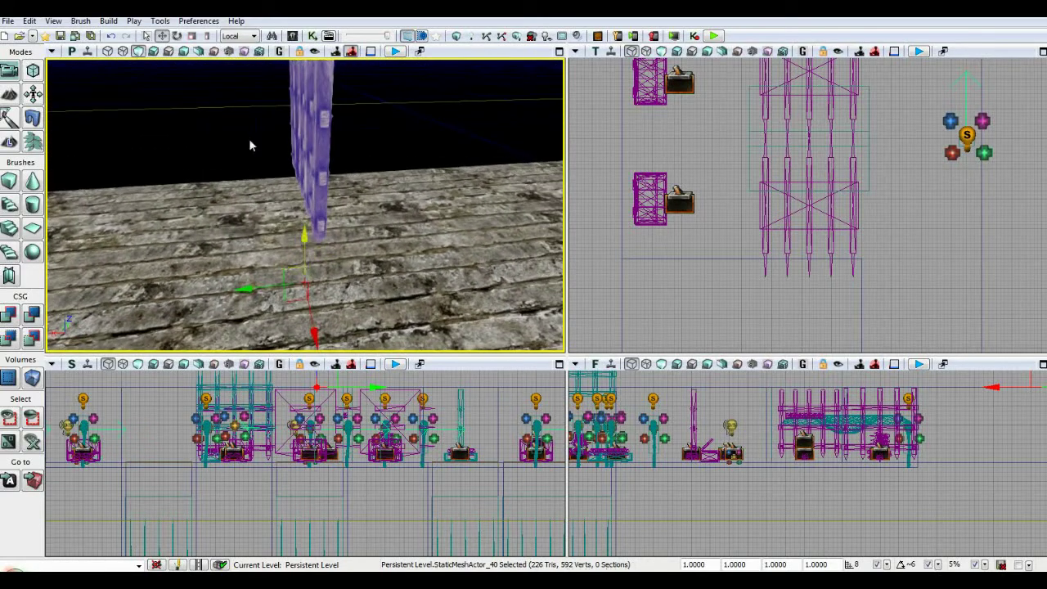
left_click(208, 35)
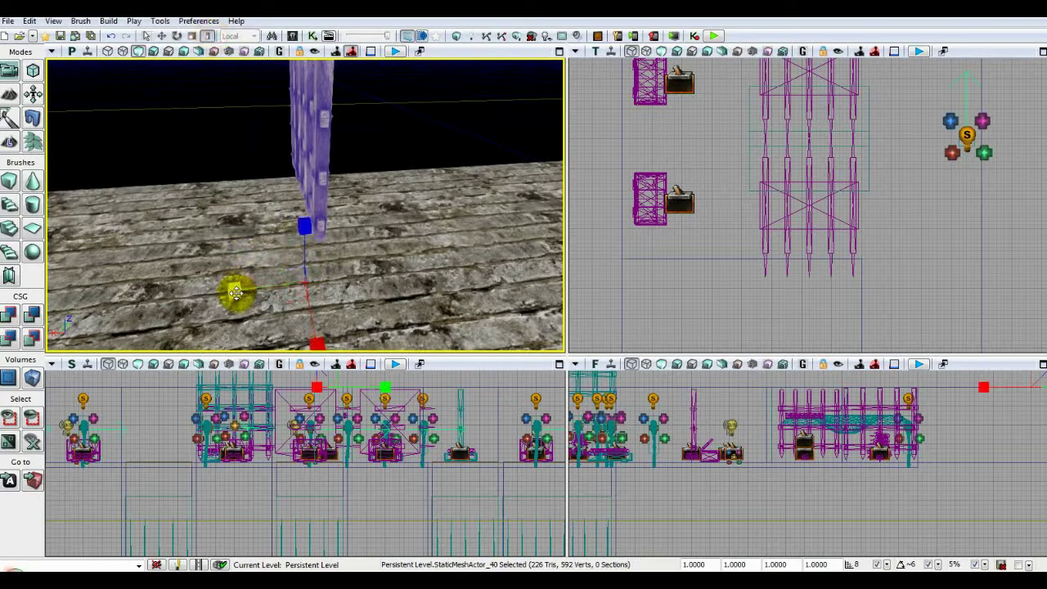
left_click_drag(234, 292, 261, 286)
left_click_drag(235, 291, 248, 260)
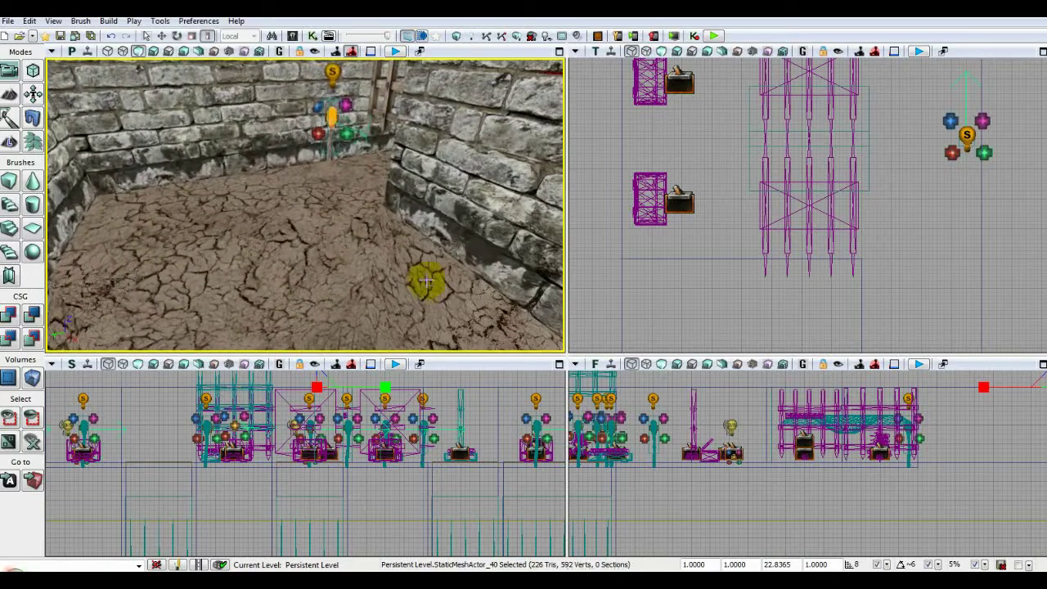
right_click_drag(427, 281, 395, 279)
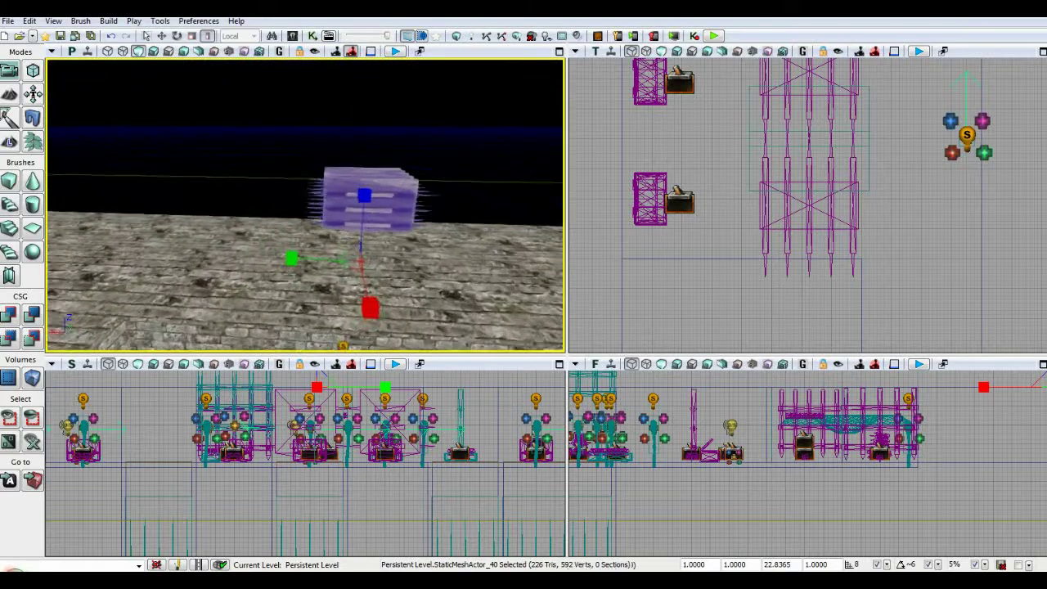
key("Delete")
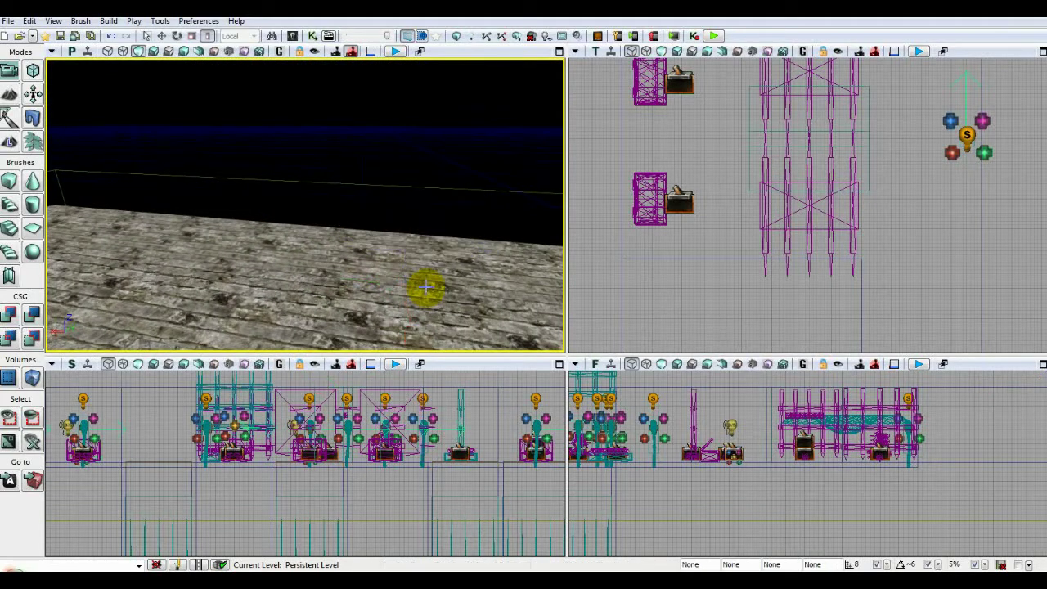
Switch the perspective view to Lit with real-time preview and select the flame emitter of the wall torch
left_click_drag(417, 282, 467, 123)
left_click(153, 51)
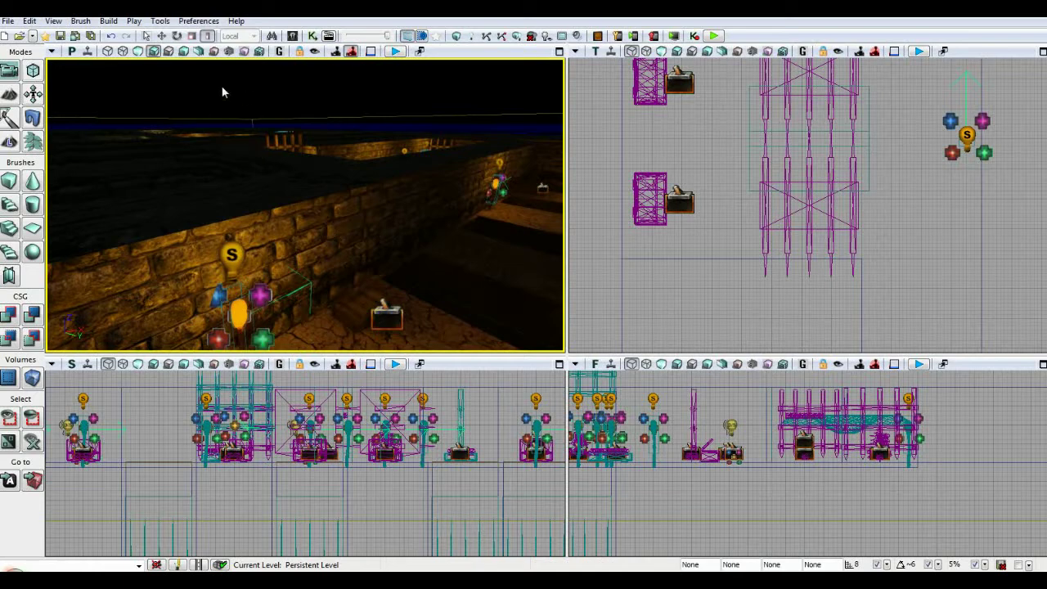
left_click(88, 52)
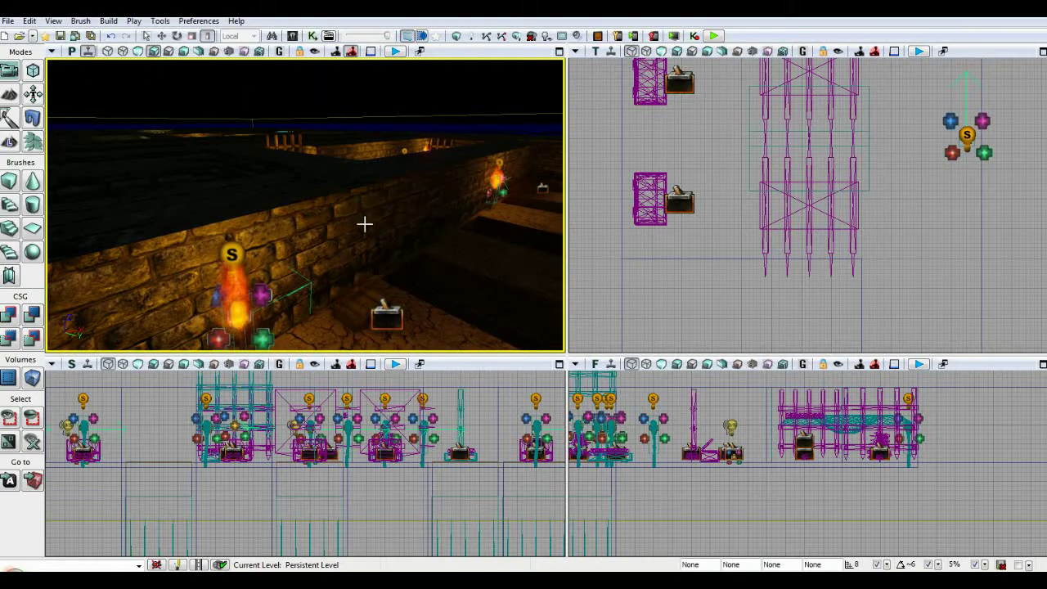
left_click_drag(364, 224, 338, 306)
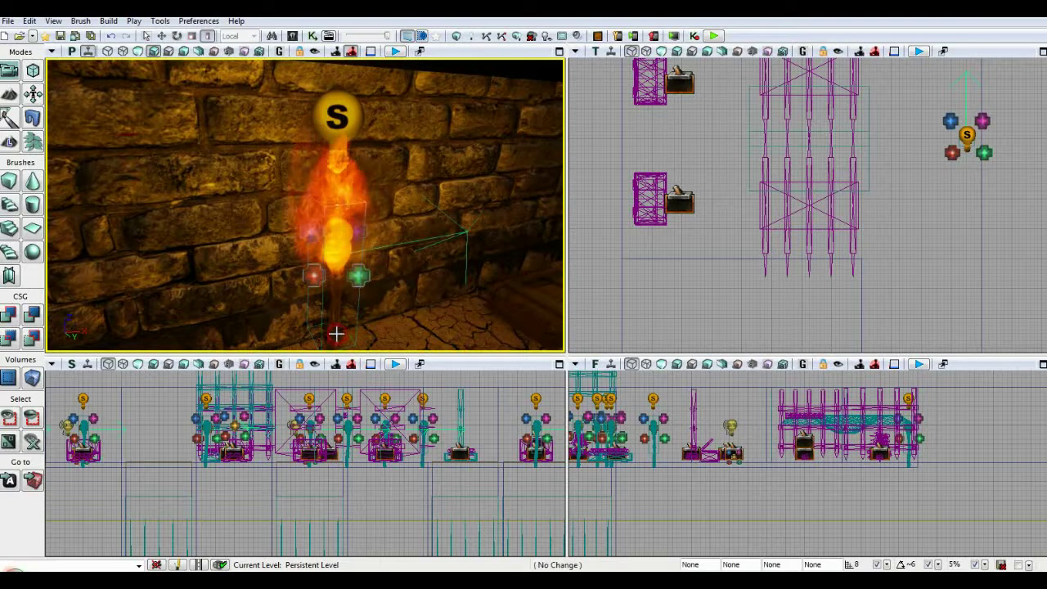
left_click(335, 333)
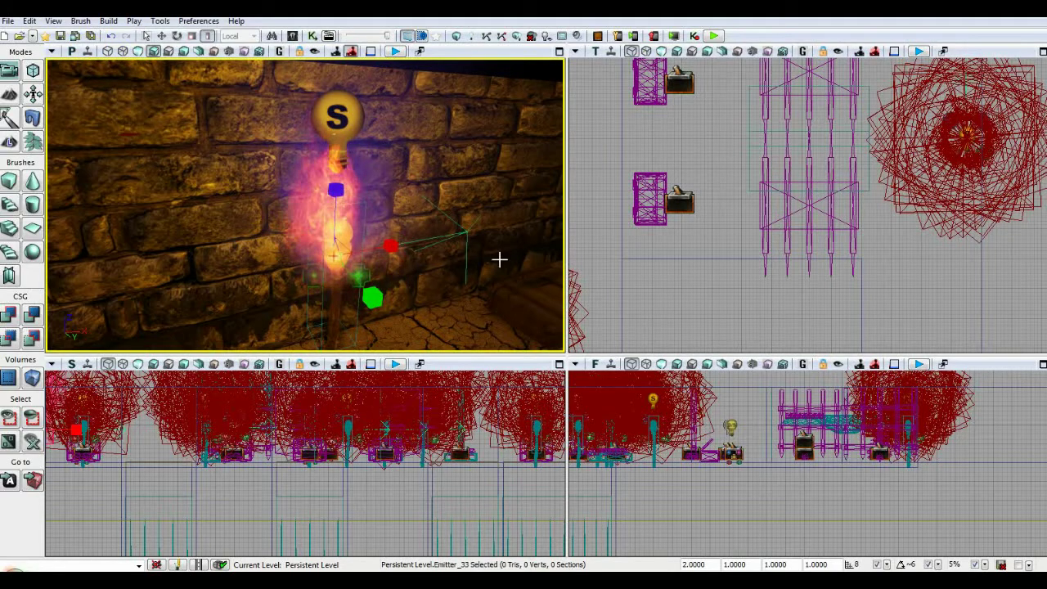
left_click_drag(467, 291, 467, 330)
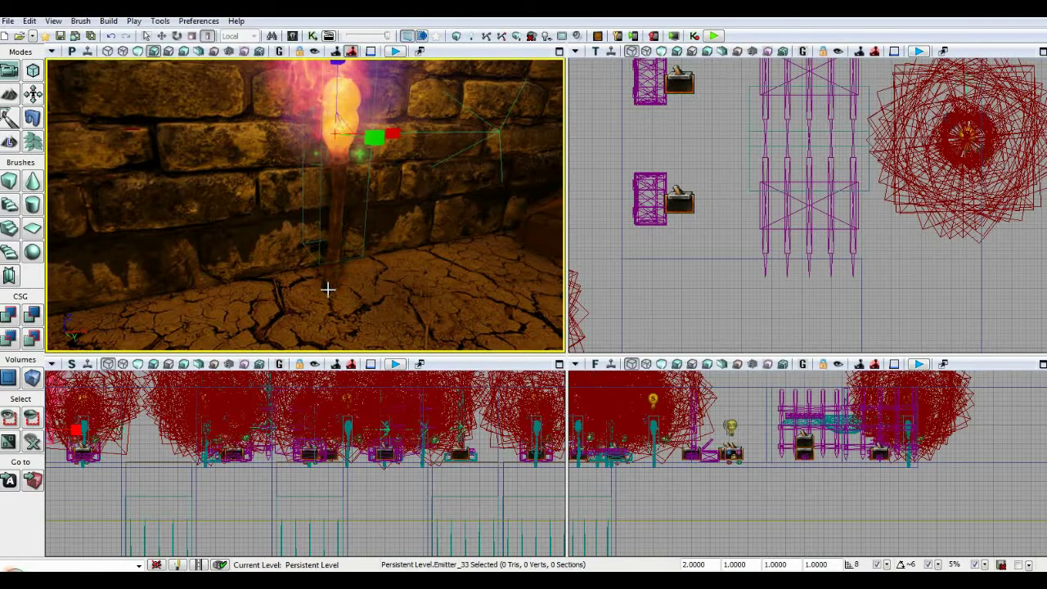
left_click_drag(416, 304, 419, 294)
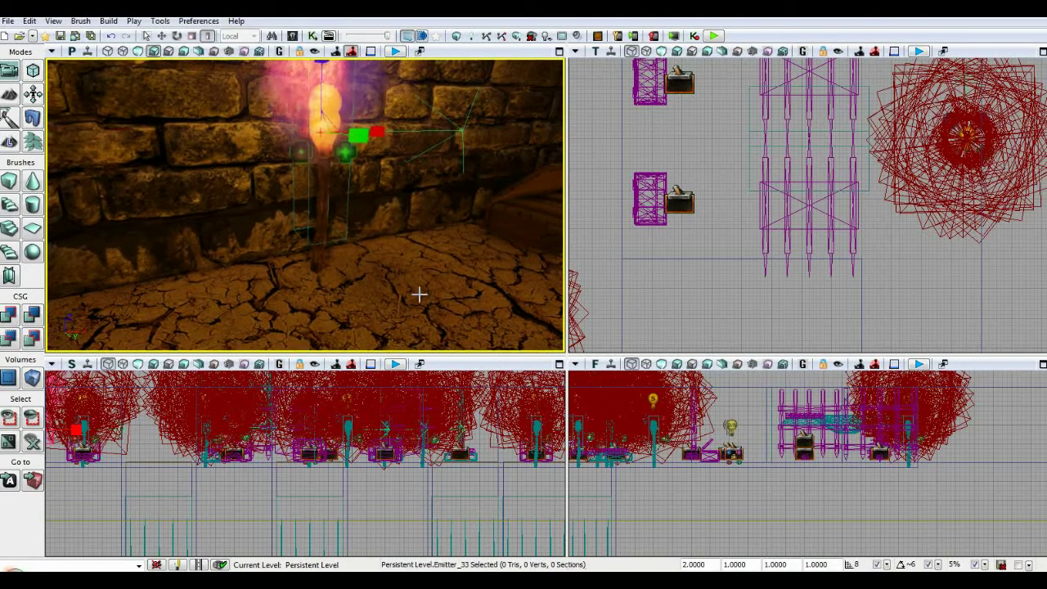
Center the views on the flame emitter, select the torch's static mesh below it, and reselect the flame emitter
left_click(8, 481)
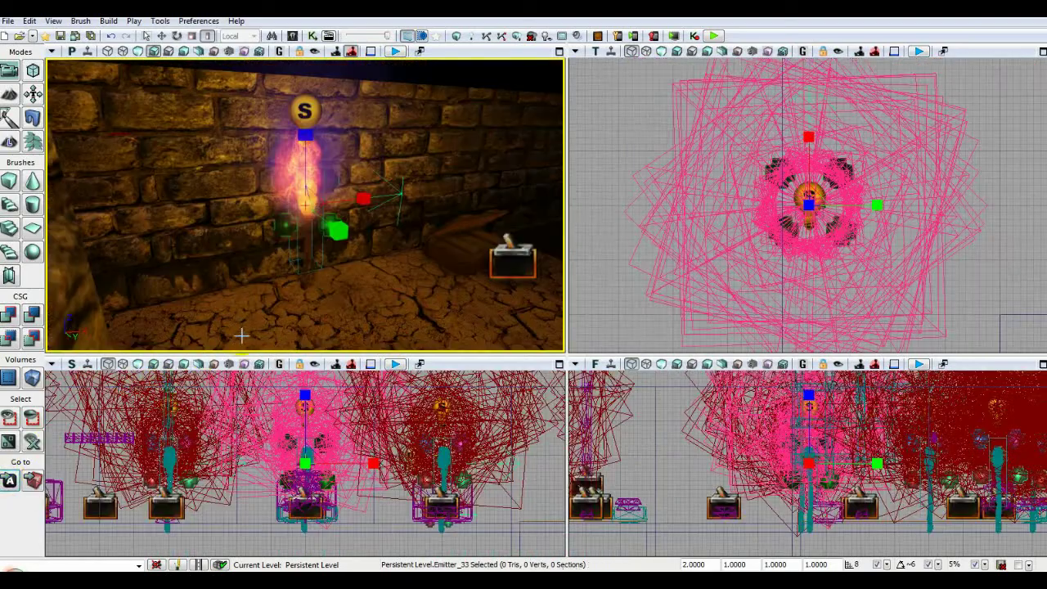
left_click_drag(244, 493, 255, 417)
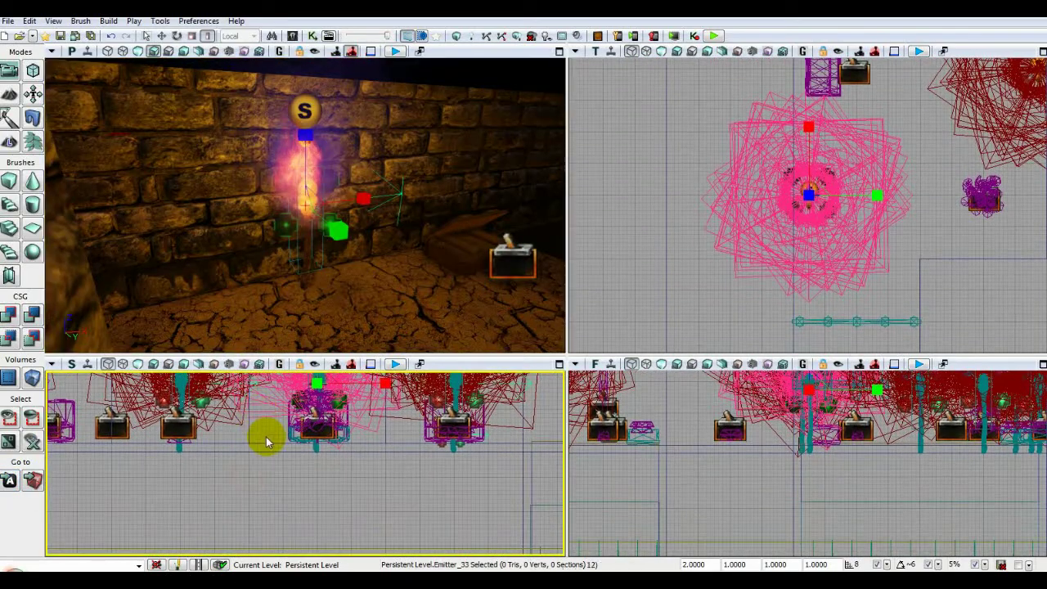
scroll(266, 437, "up", 6)
left_click(373, 458)
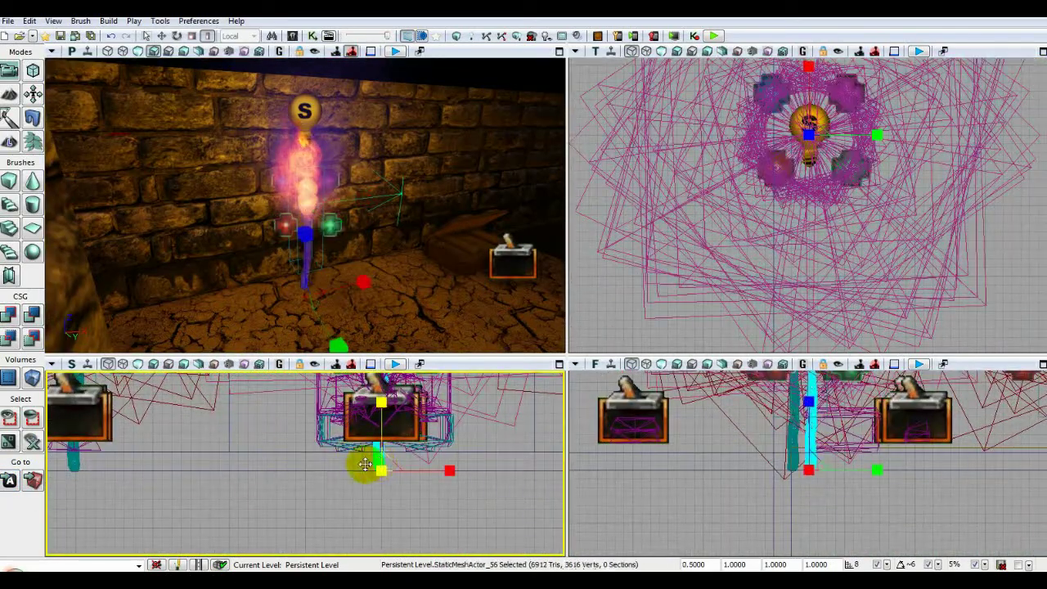
left_click_drag(269, 303, 271, 297)
left_click(288, 216)
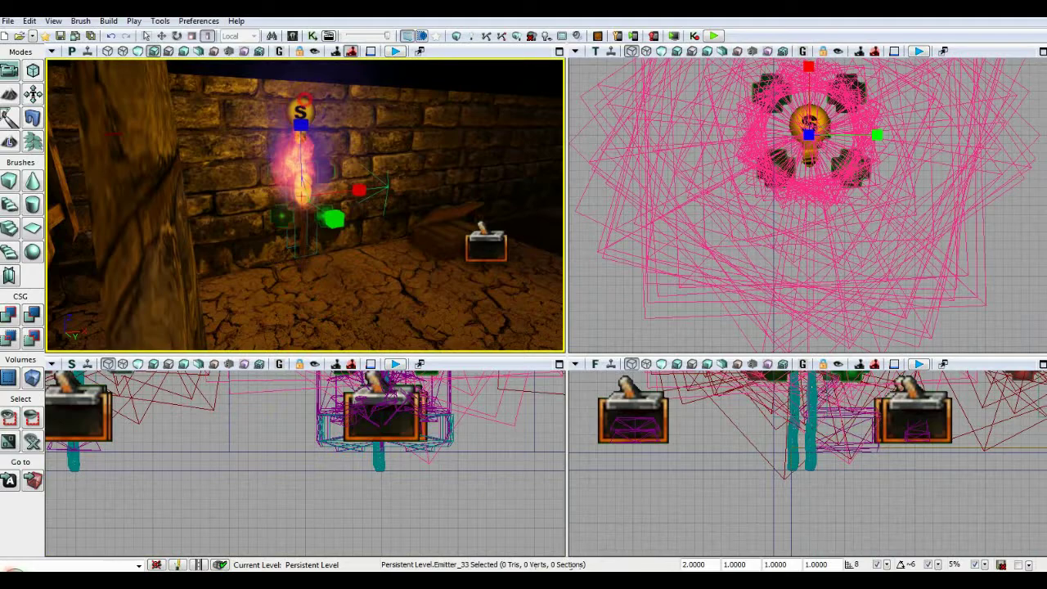
Select the point light above the torch flame in the side view and open its properties
left_click_drag(379, 409, 385, 529)
left_click_drag(419, 427, 408, 505)
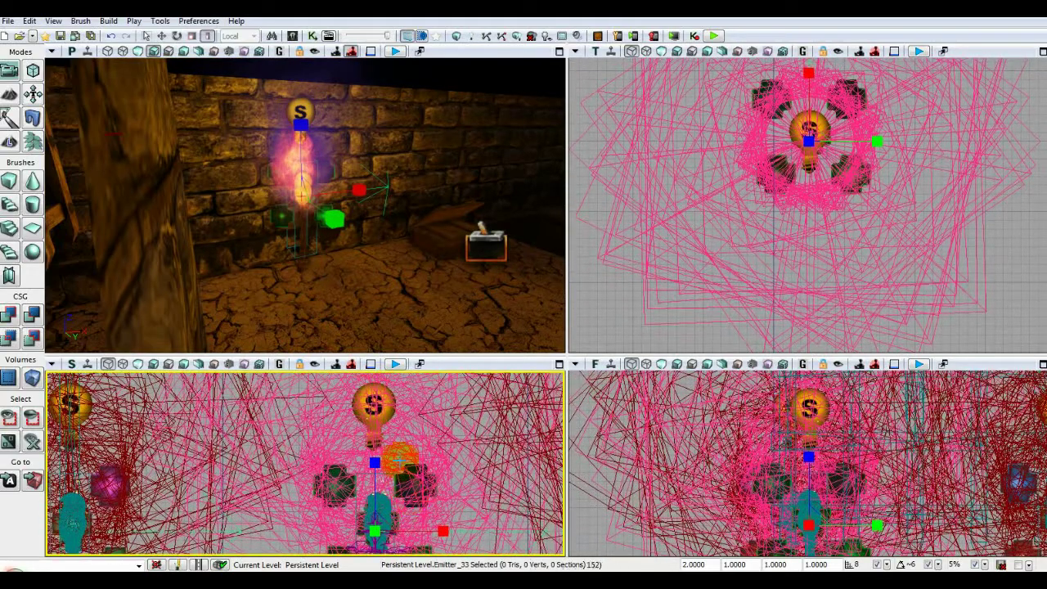
left_click(389, 409)
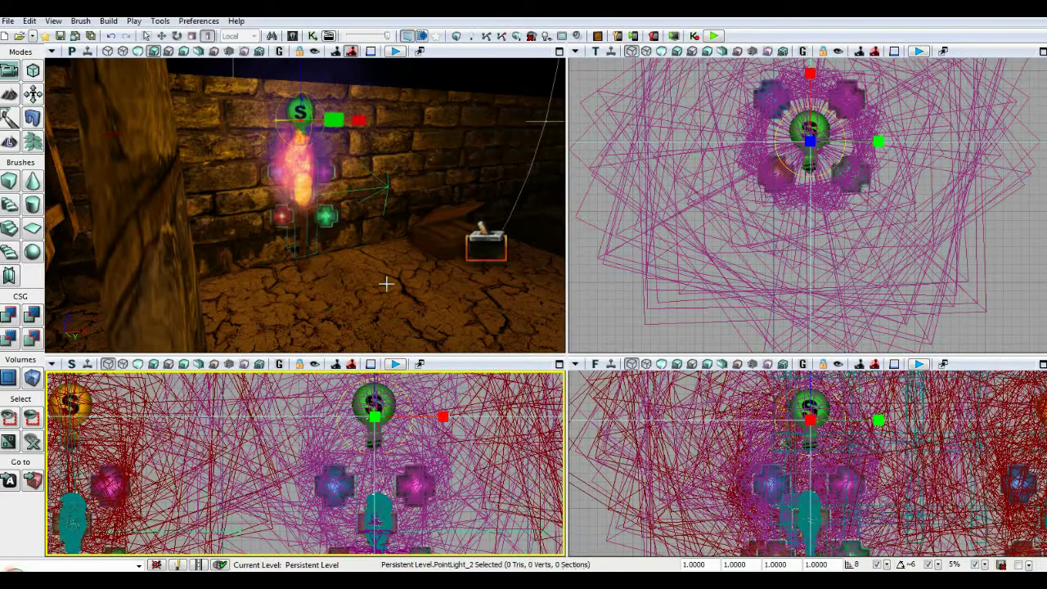
left_click_drag(380, 298, 381, 266)
key("F4")
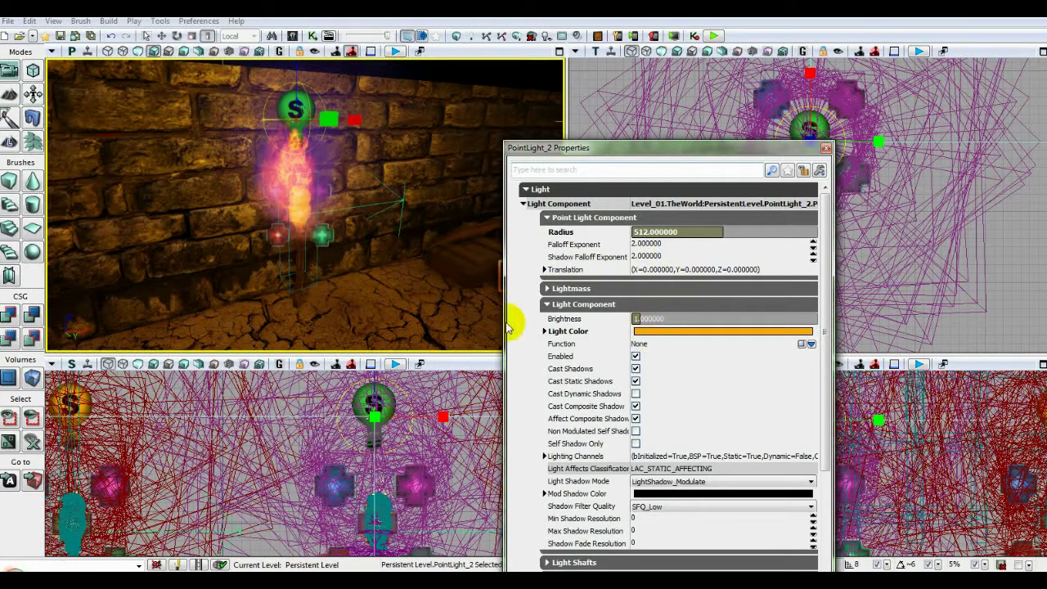
Try sampling the torch flame's yellow as the point light's Light Color, cancel the color change, and close the light's properties
mouse_move(130, 147)
left_mouse_down()
mouse_move(131, 131)
mouse_move(131, 147)
left_mouse_up()
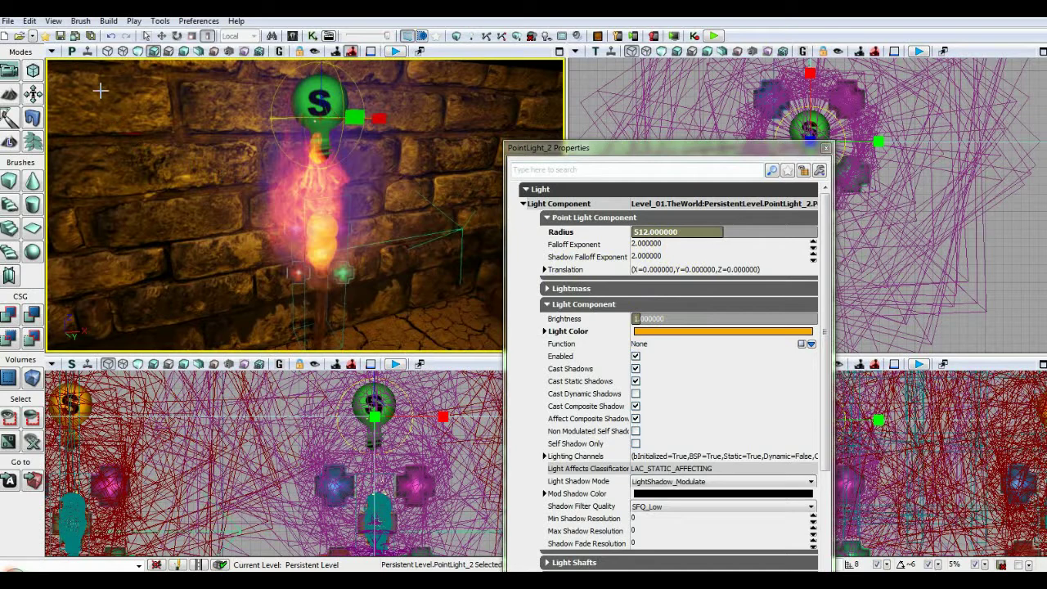
left_click(88, 51)
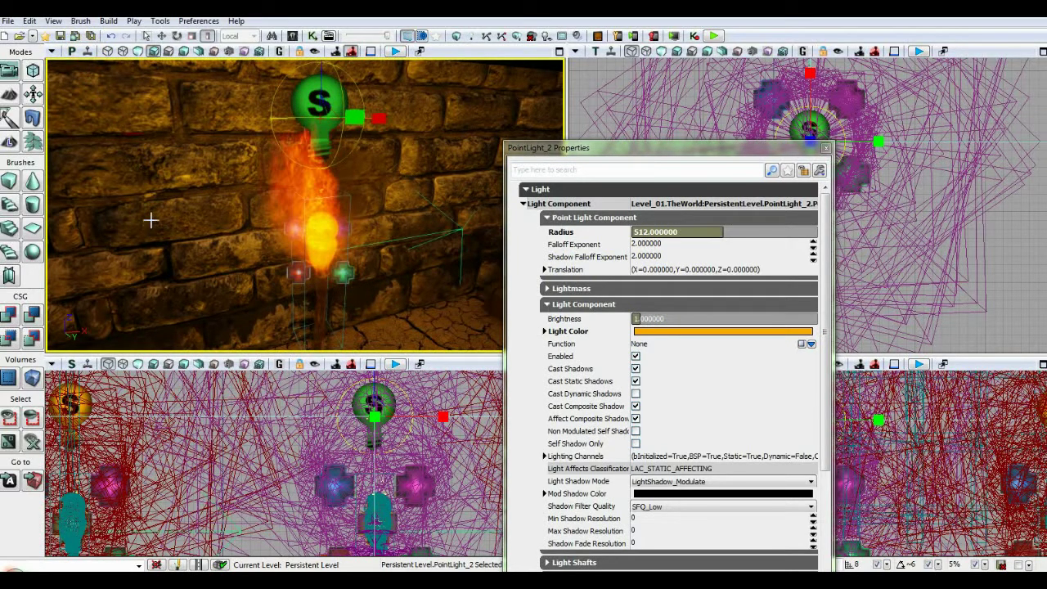
right_click_drag(150, 220, 194, 226)
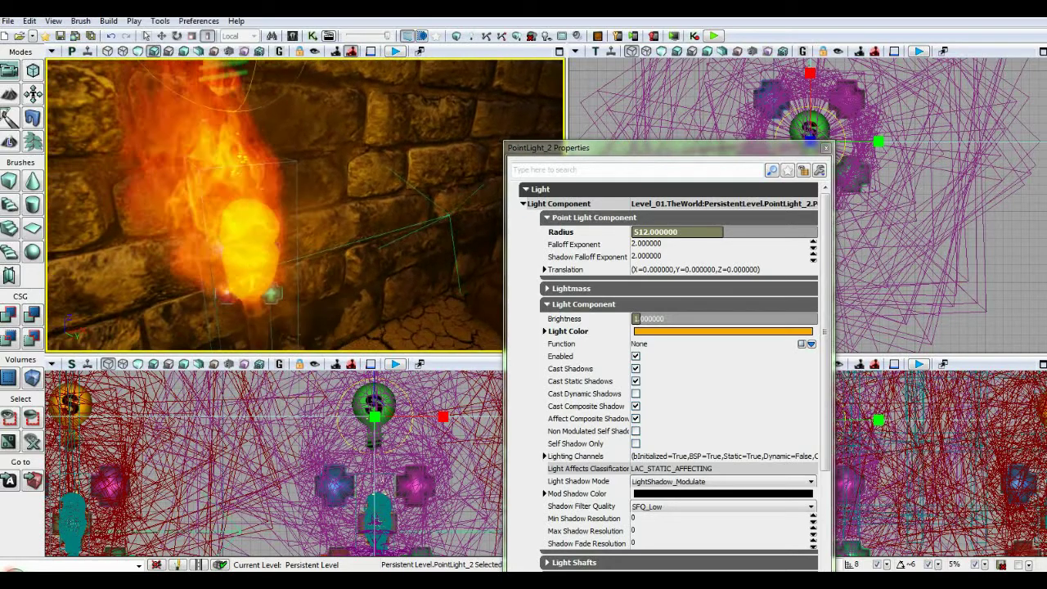
double_click(667, 338)
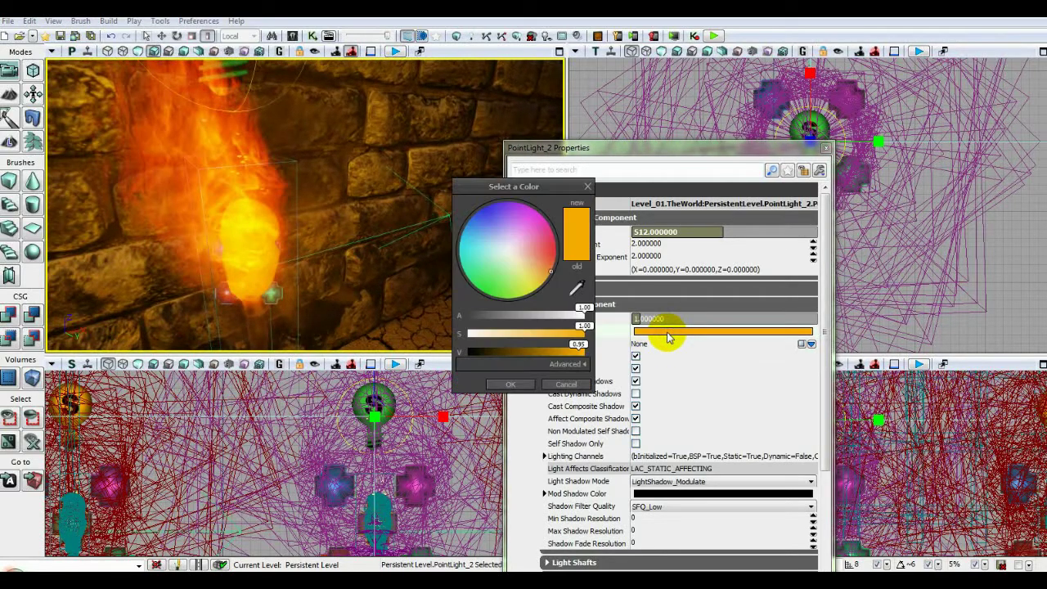
left_click(577, 286)
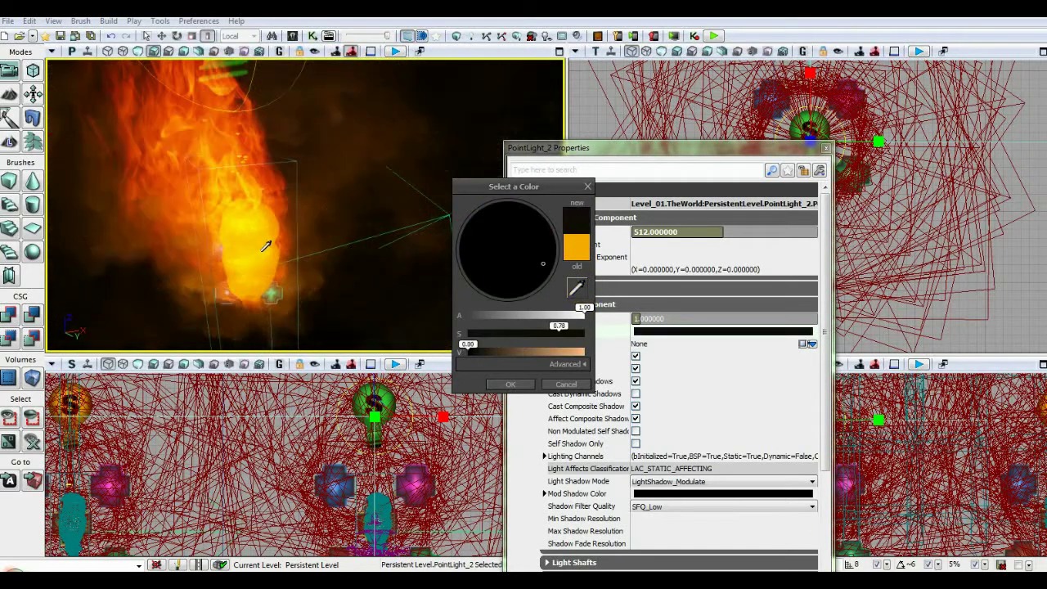
left_click(262, 223)
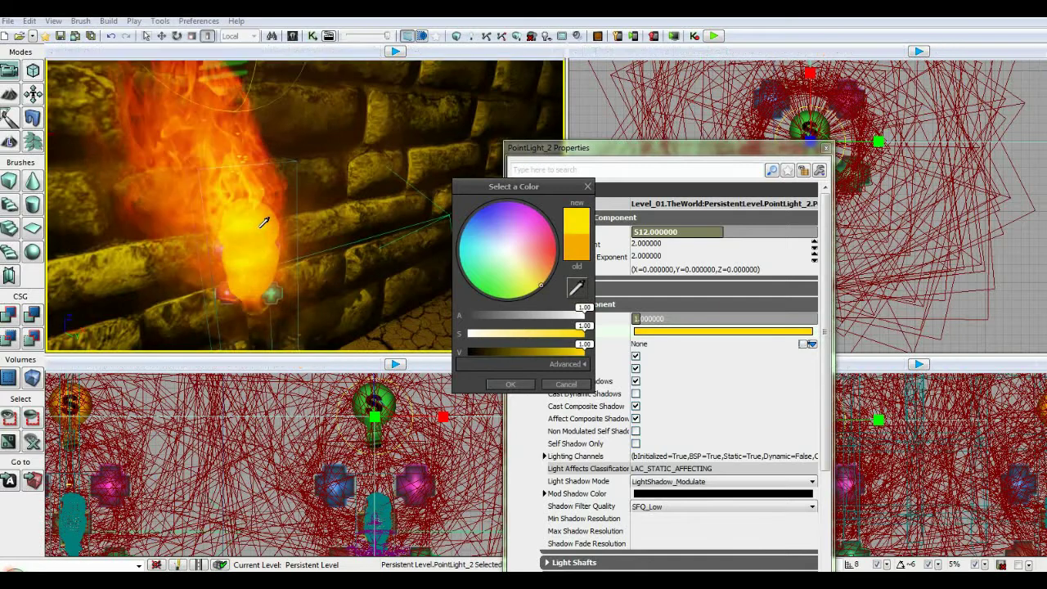
left_click(267, 225)
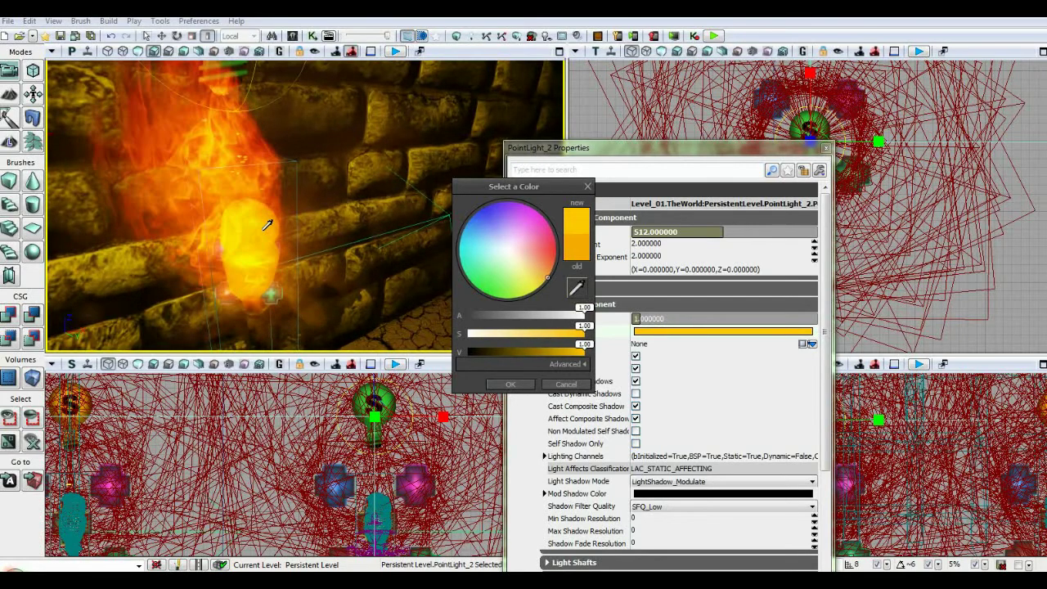
left_click(262, 229)
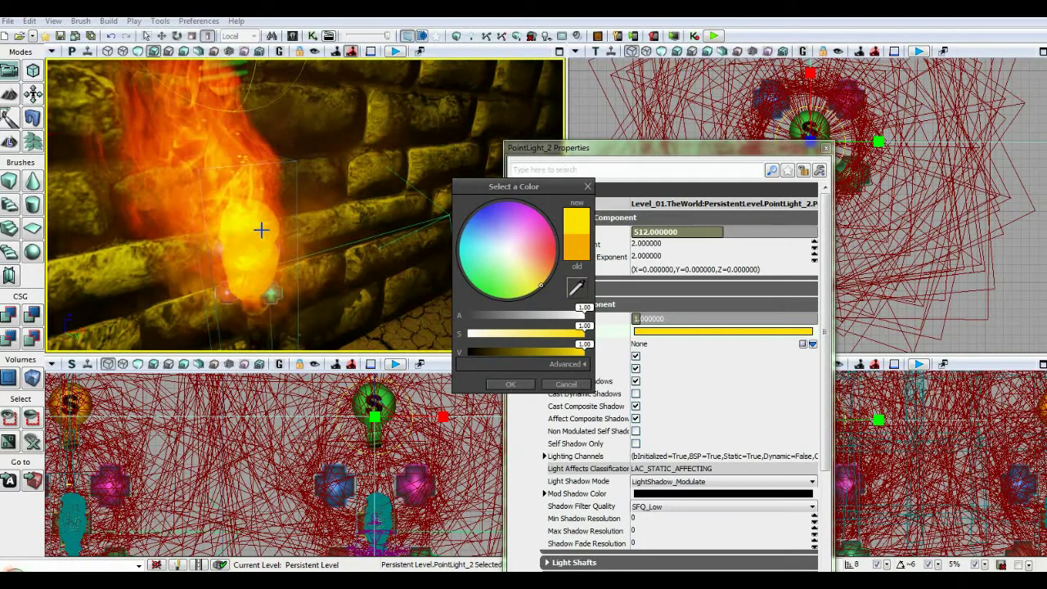
left_click(565, 386)
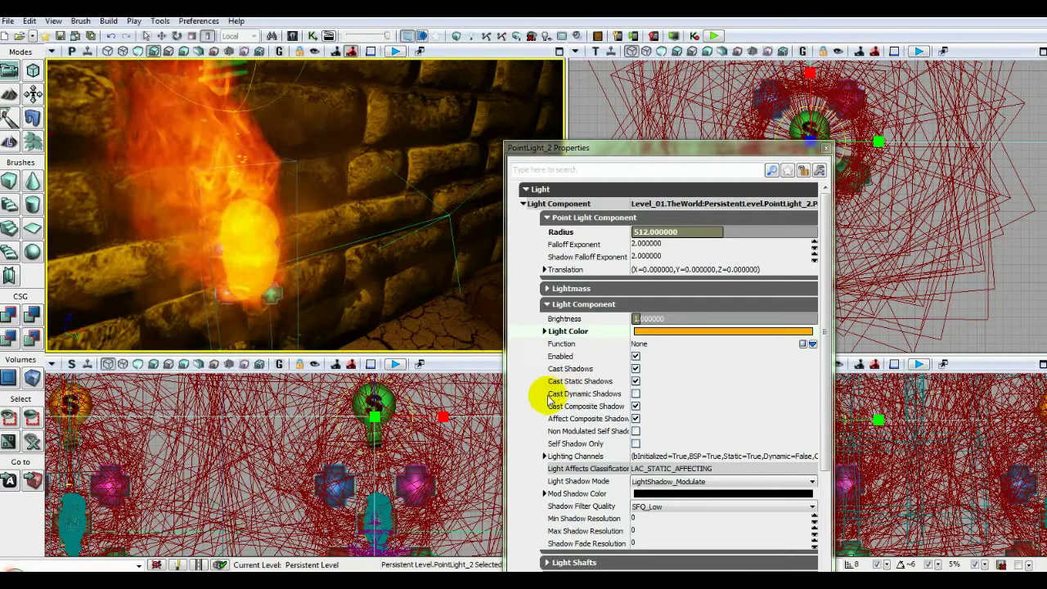
left_click(827, 149)
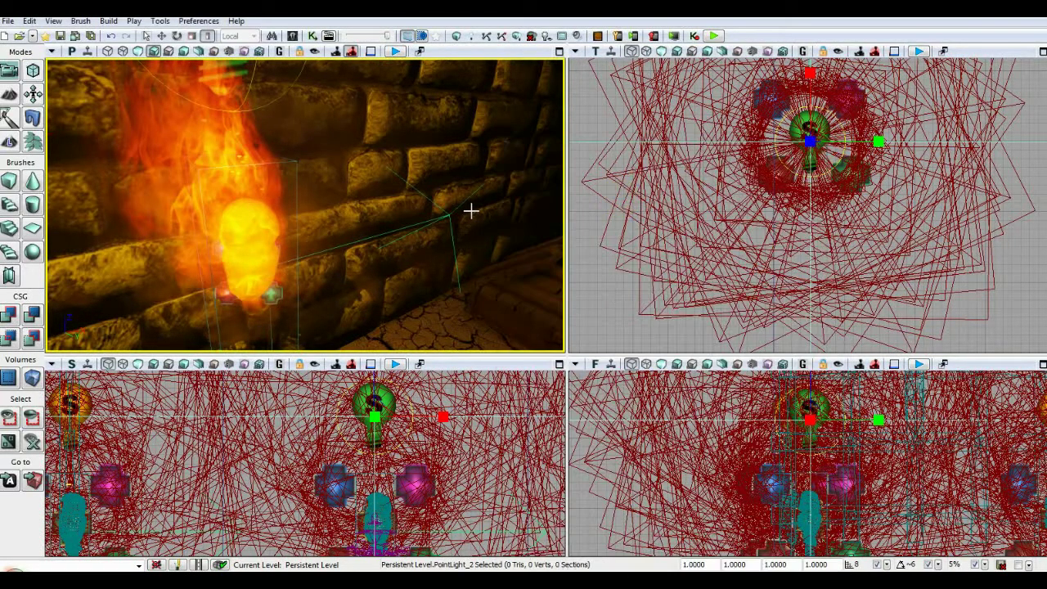
Play the level from the corridor floor in front of the wooden gate and walk the character around near the torch
mouse_move(471, 210)
left_mouse_down()
mouse_move(472, 286)
mouse_move(472, 229)
left_mouse_up()
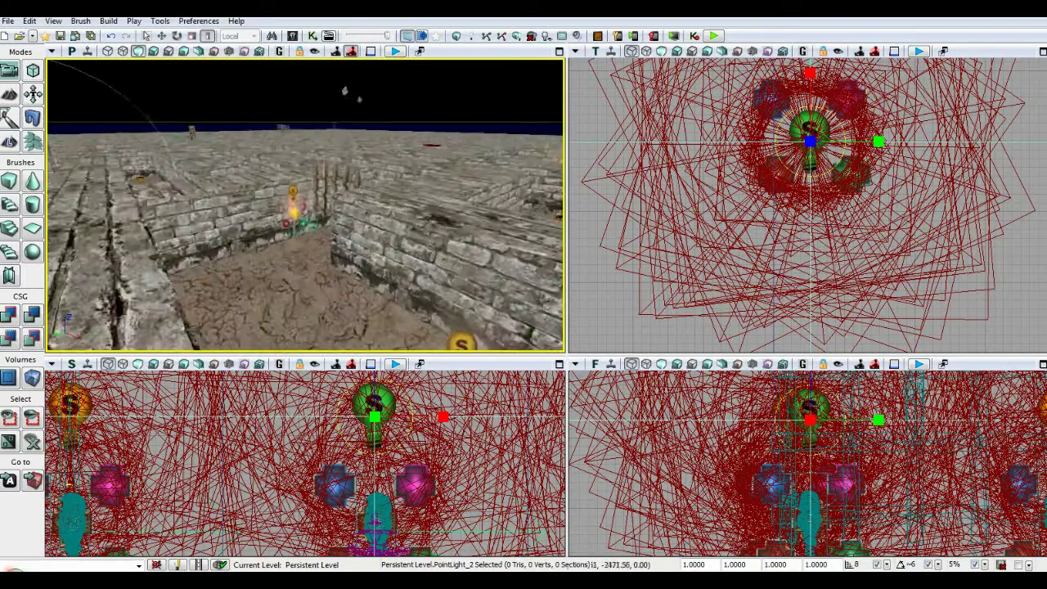
left_click_drag(304, 205, 468, 266)
right_click(275, 334)
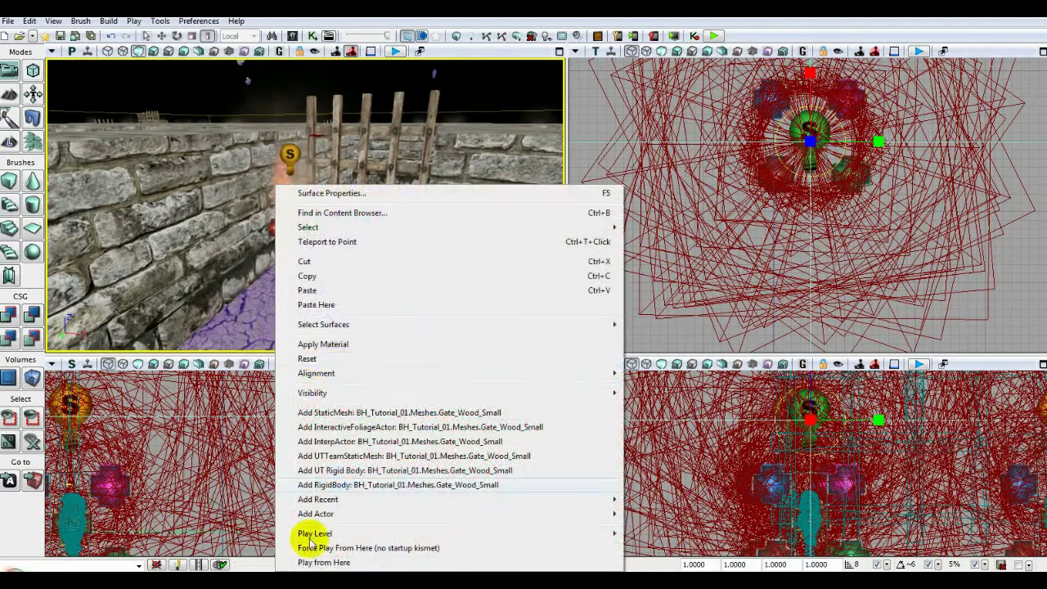
left_click(365, 564)
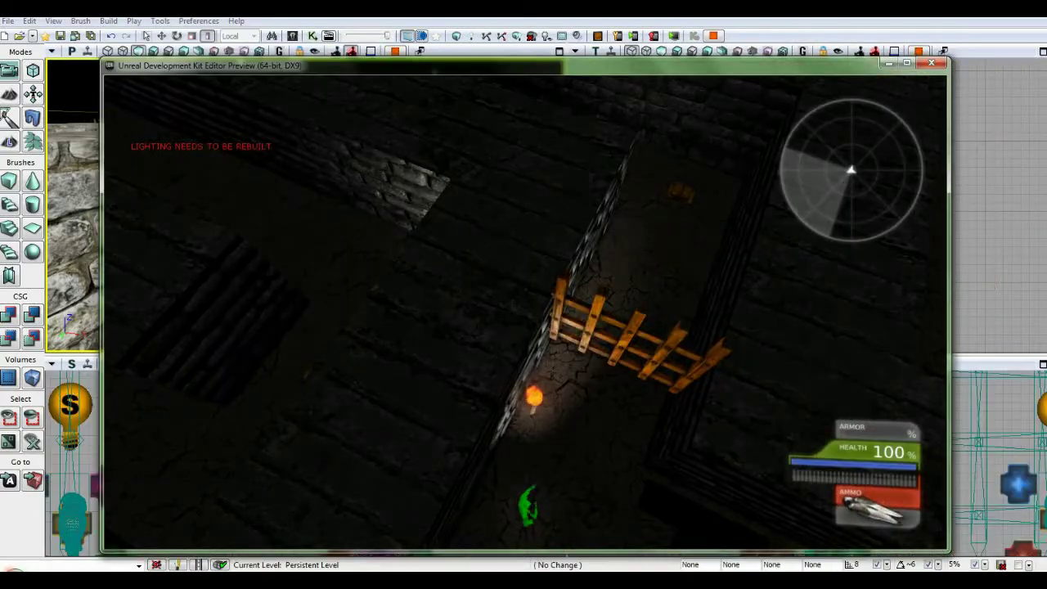
key("w")
key("s")
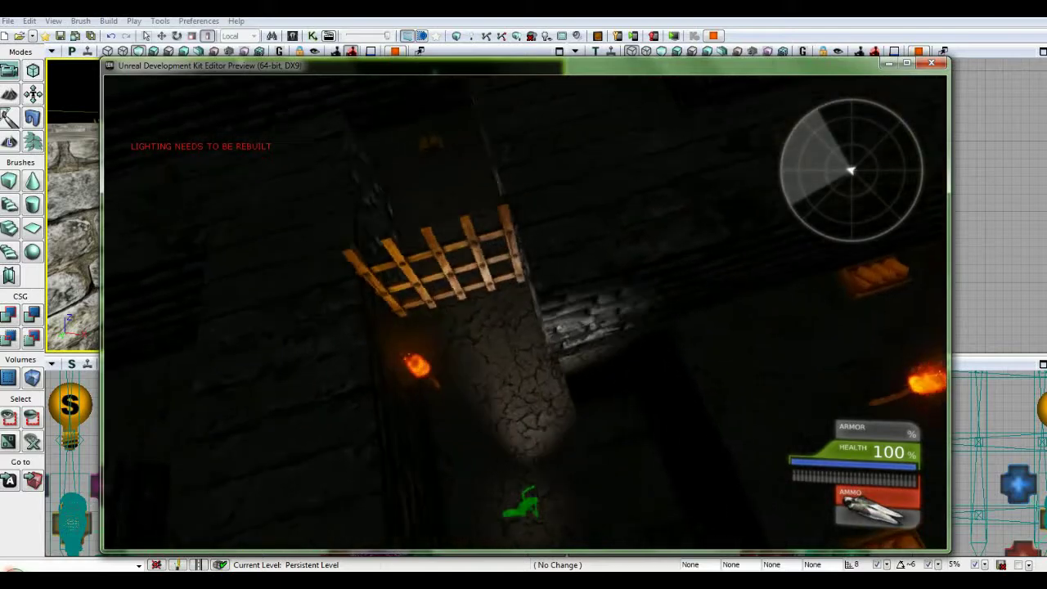
Walk the character back and forth through the wooden gate and on to the gold at the corridor's far end
key("w")
key("w")
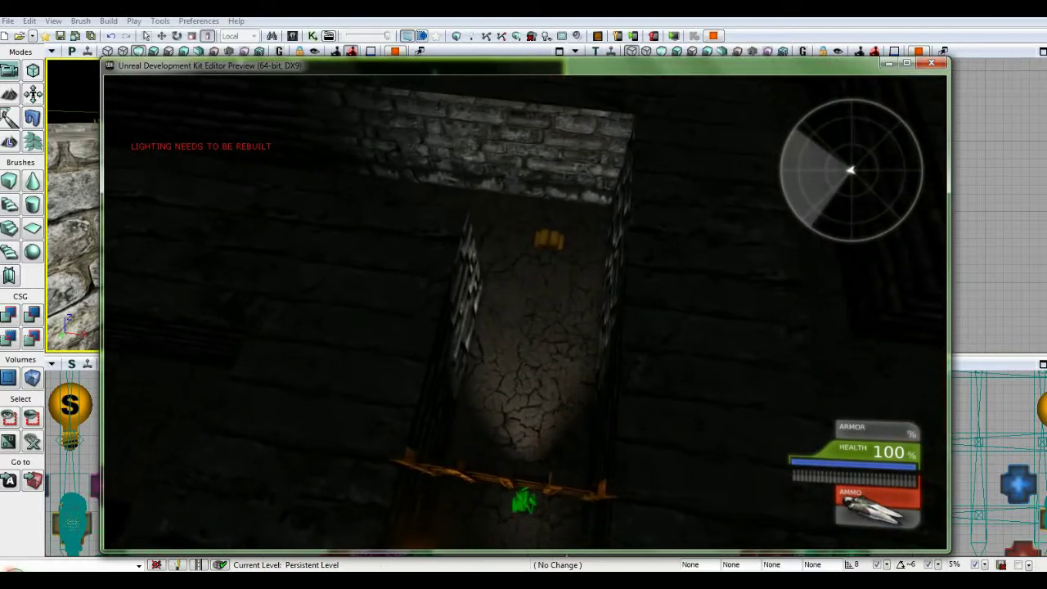
key("s")
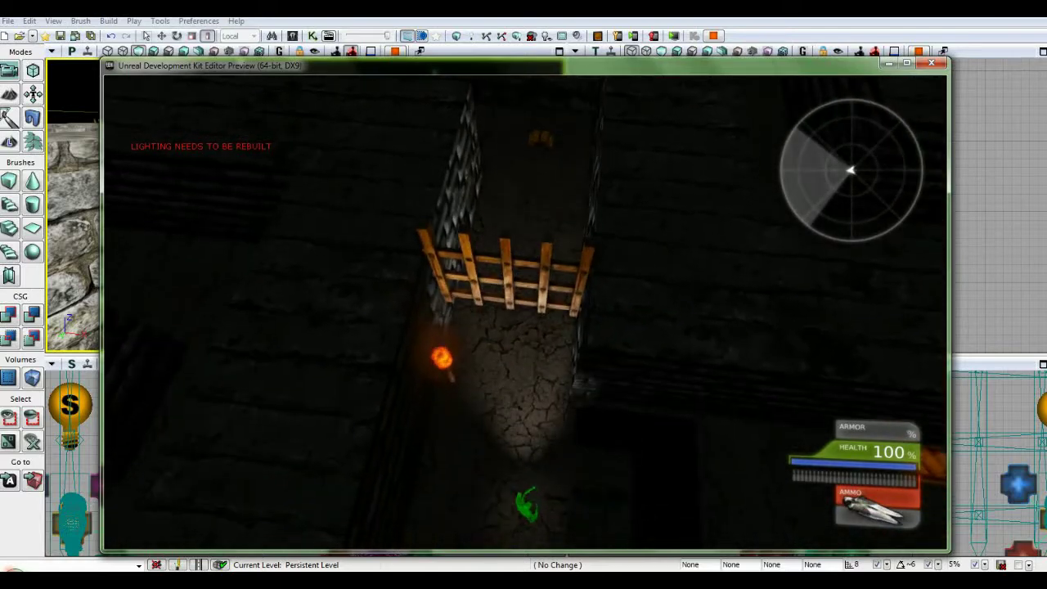
key("w")
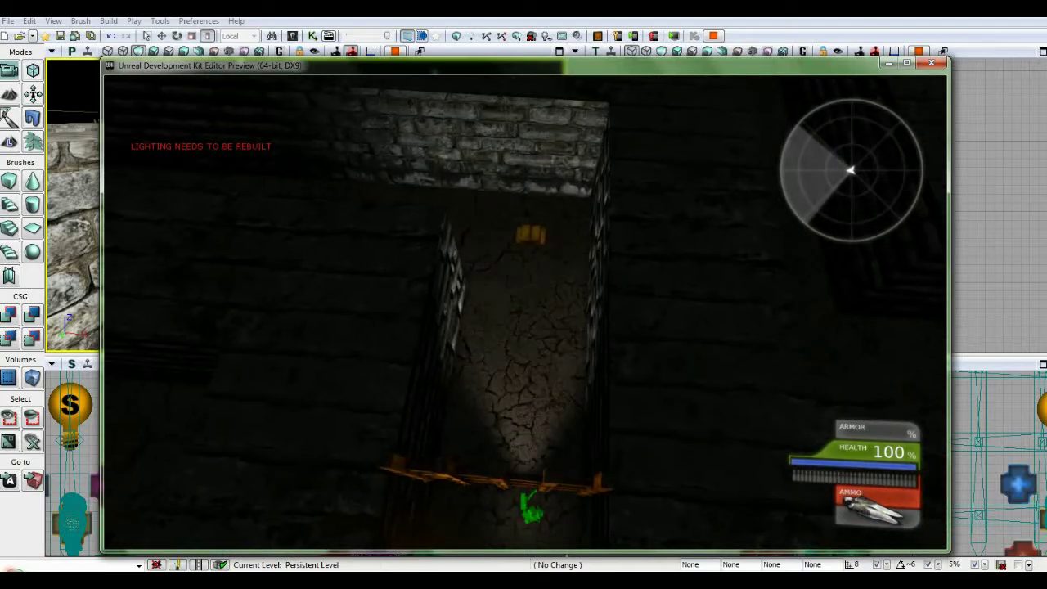
key("w")
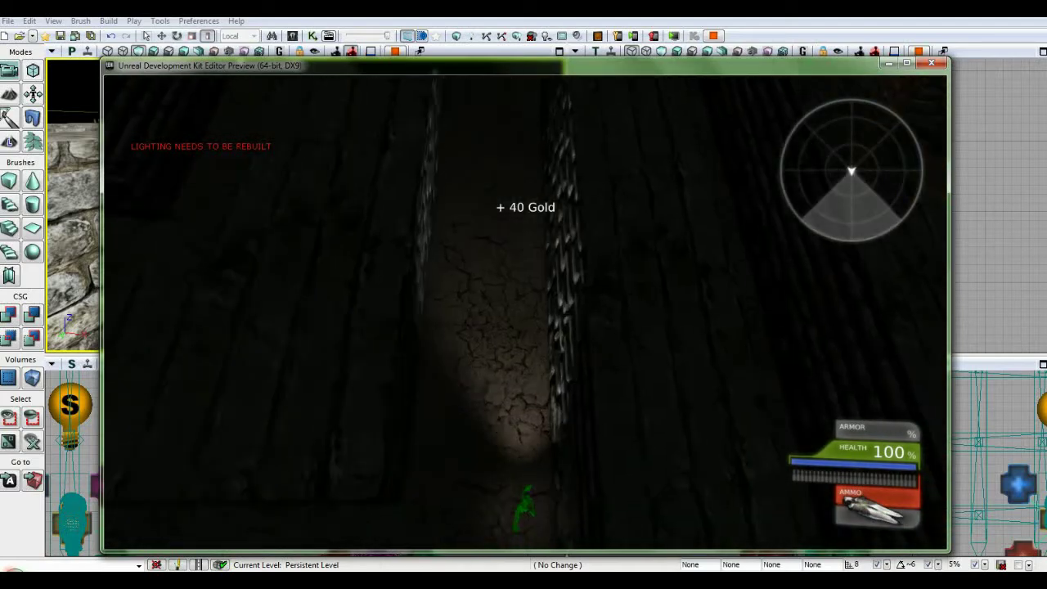
Follow the dark corridors, collecting the gold in the corners, and continue into the torchlit passage
key("w")
key("w")
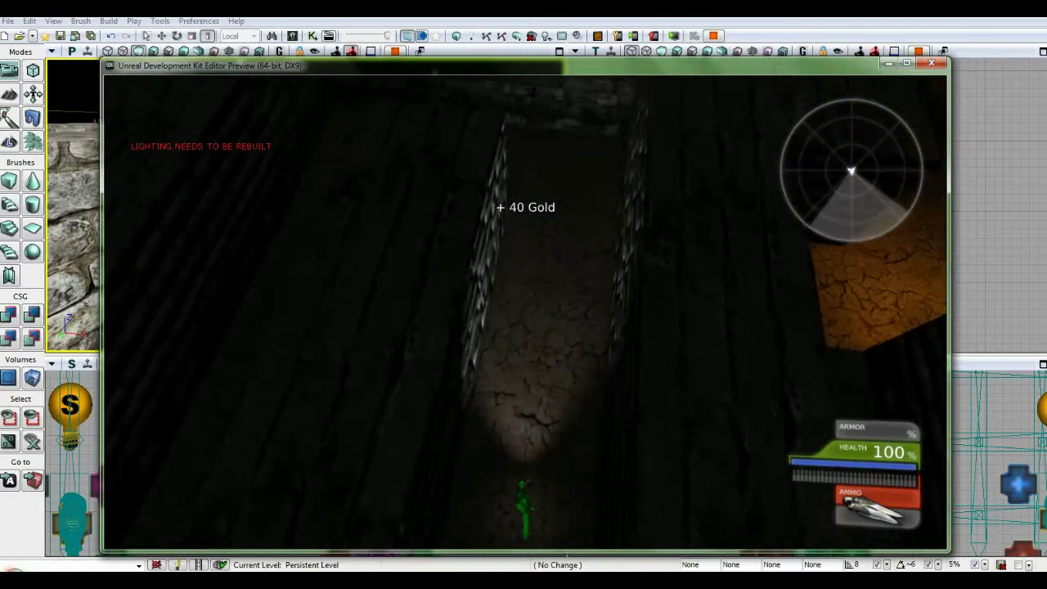
key("w")
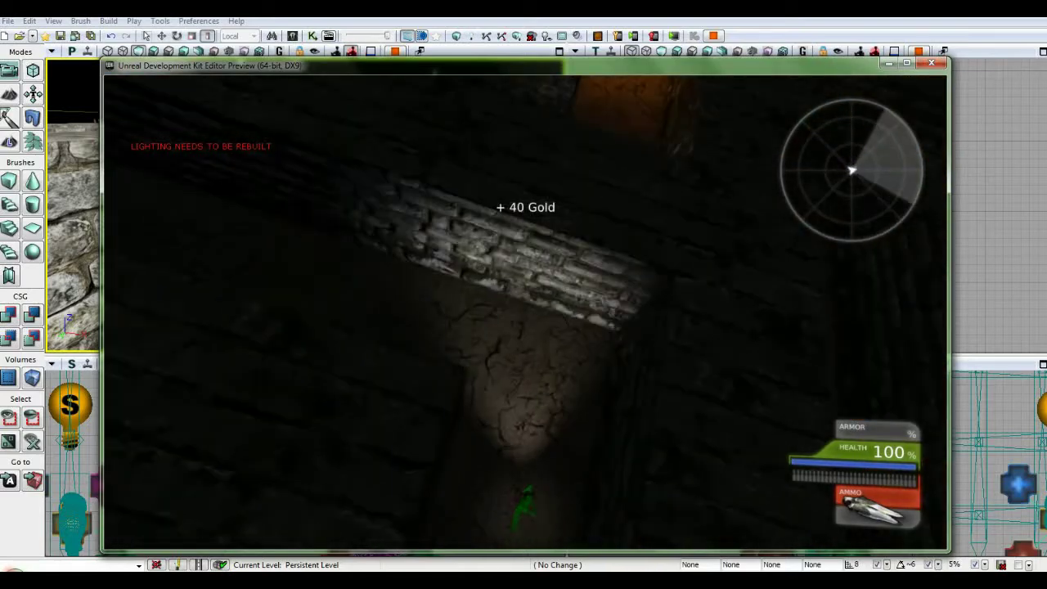
key("w")
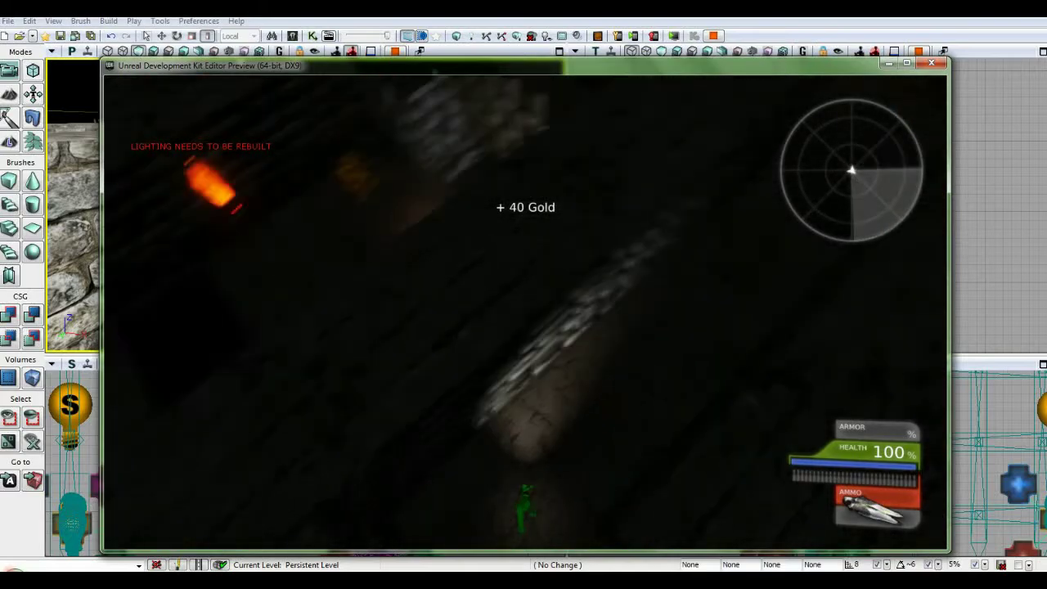
key("w")
key("w")
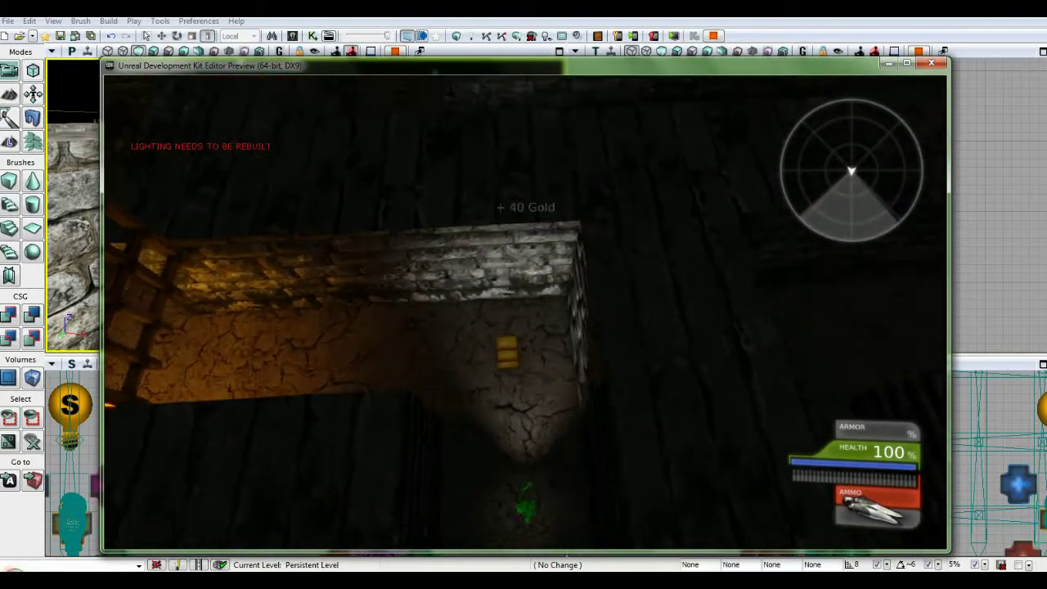
key("w")
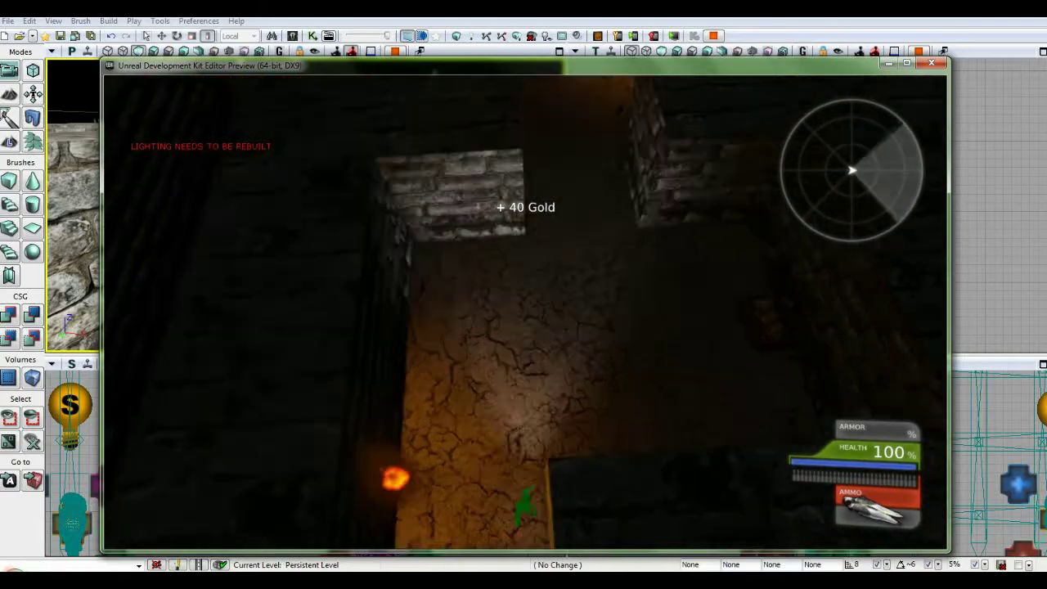
Explore the wider chamber beyond the torchlit passage, approach the box against its brick wall and head back out
key("w")
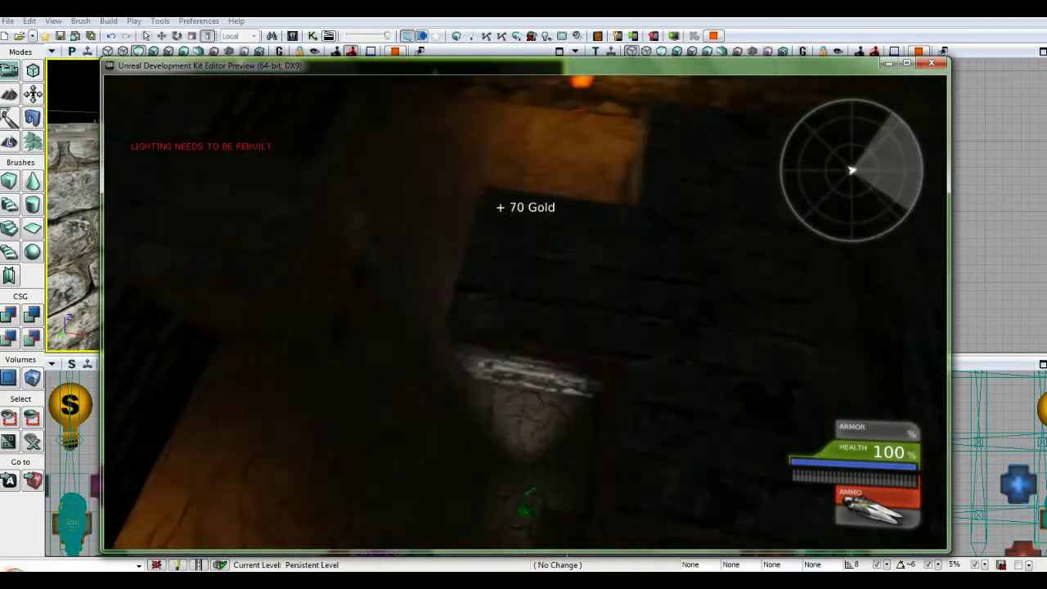
key("w")
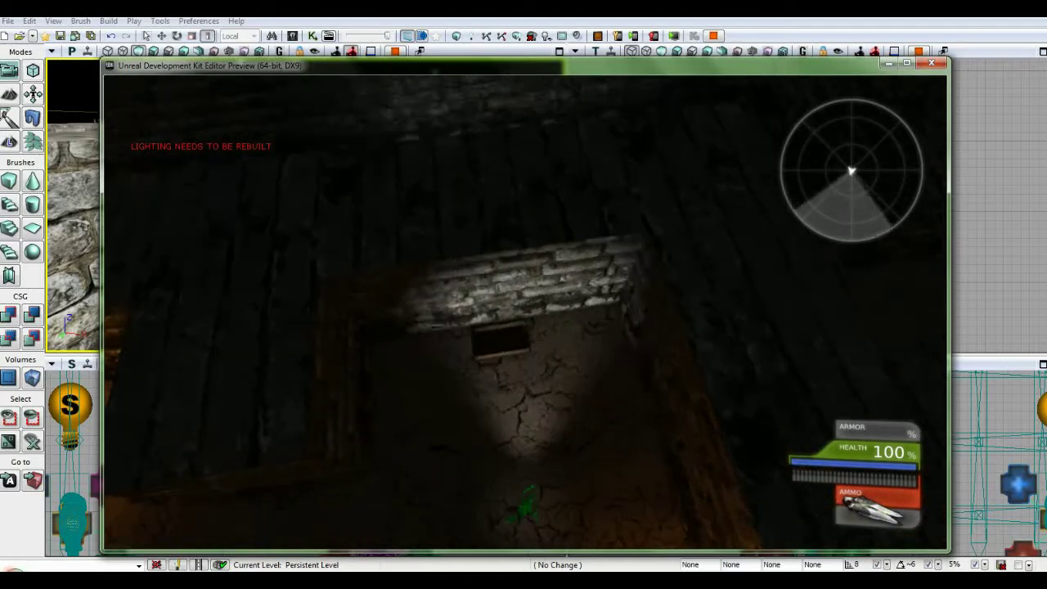
key("w")
key("s")
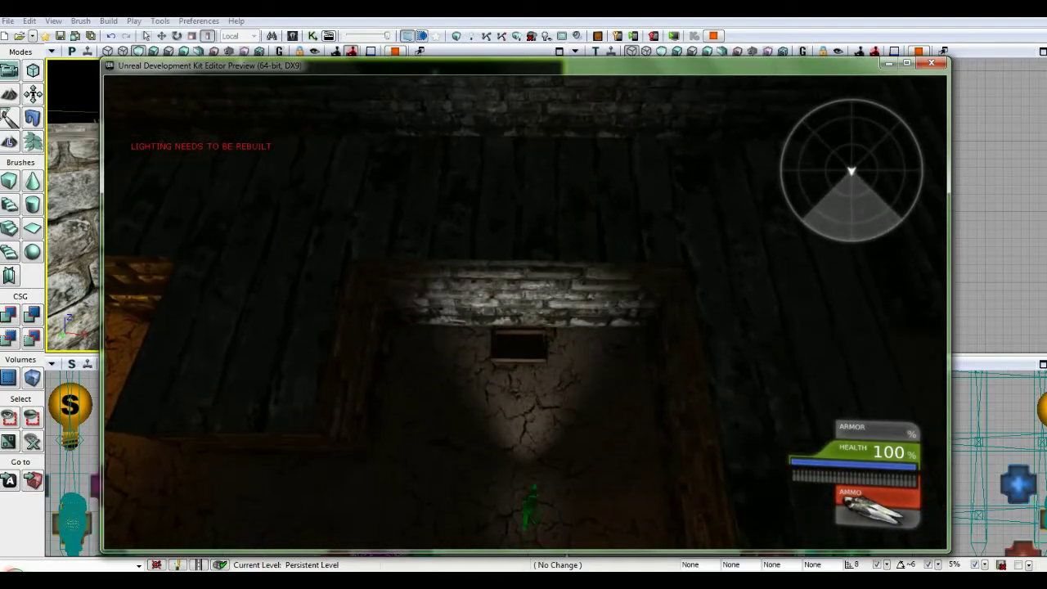
key("w")
key("w")
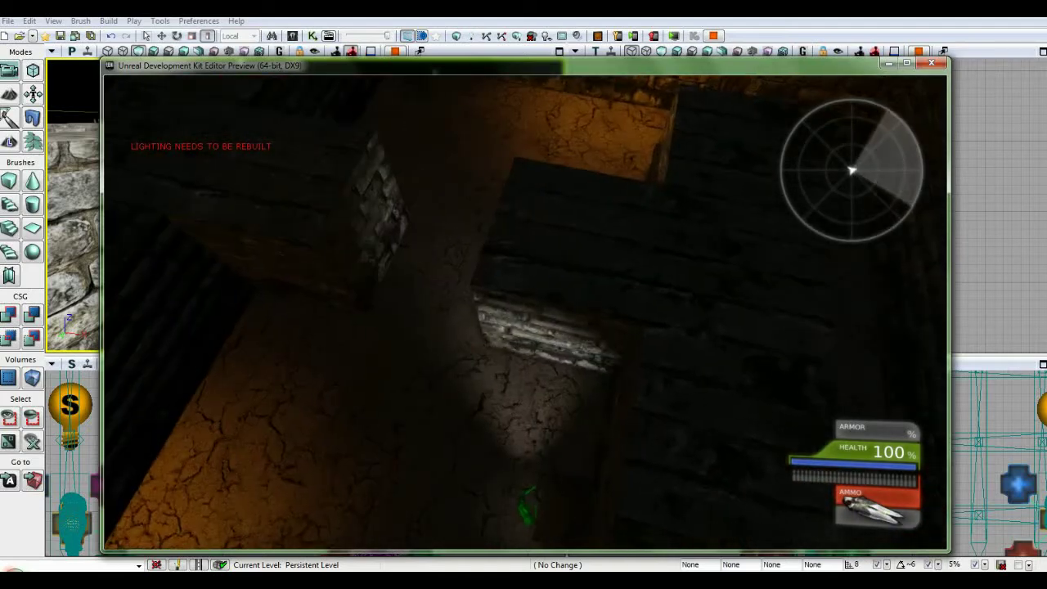
Collect the health pickup in the corner and use the interactive object beside the torch near the wooden gate
key("w")
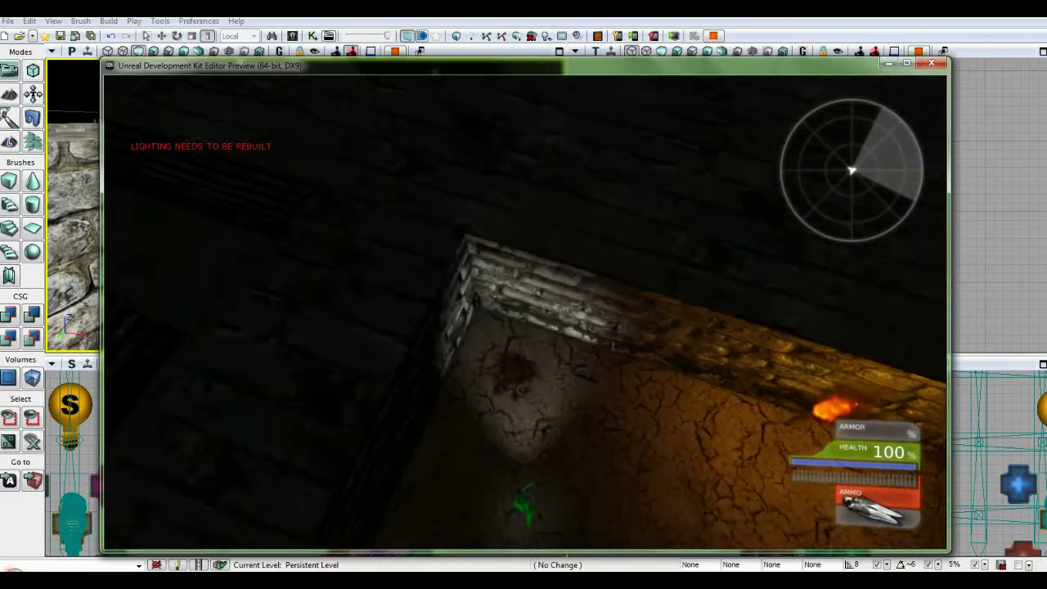
key("w")
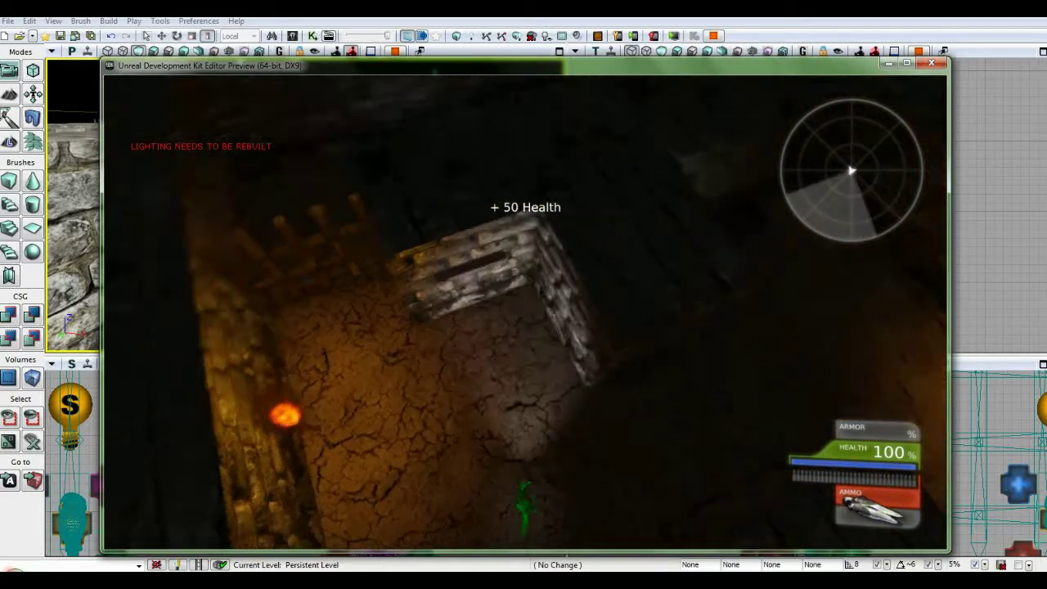
key("e")
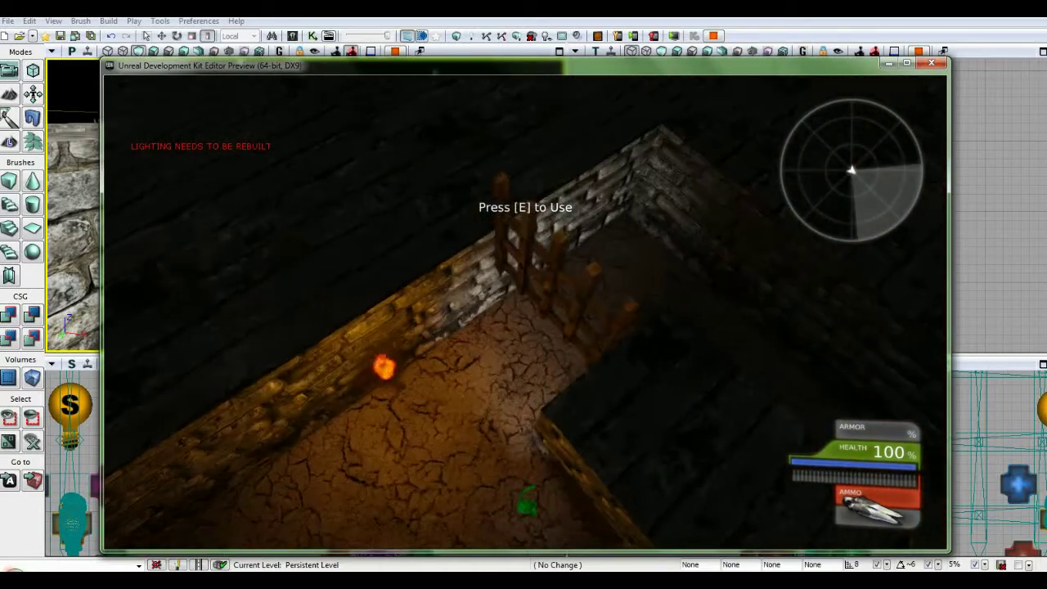
Walk the unlit corridors, picking up gold, to the torch and gate in front of the glowing portal room
key("w")
key("w")
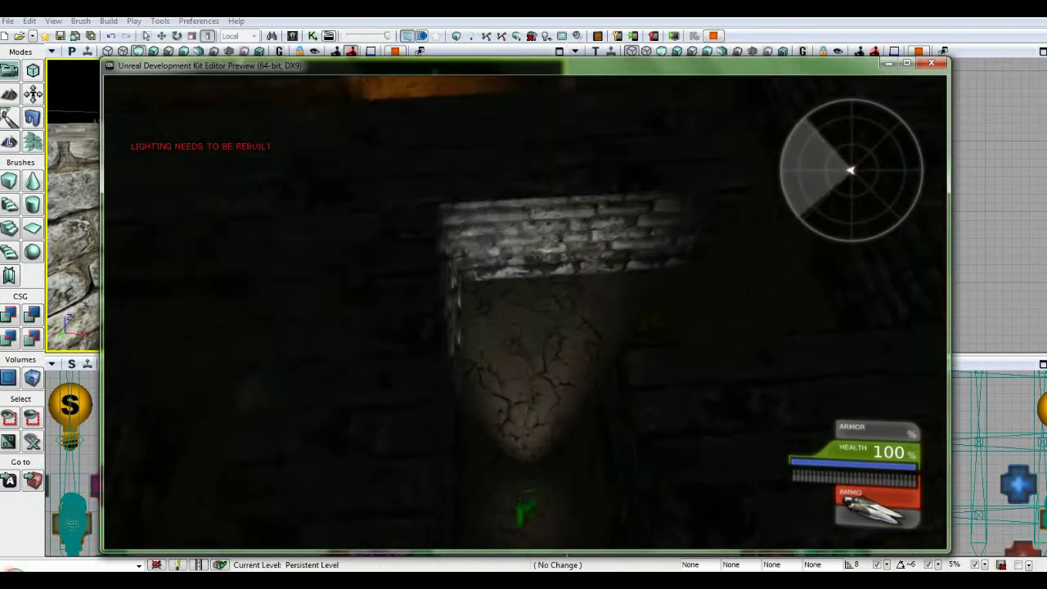
key("w")
key("w")
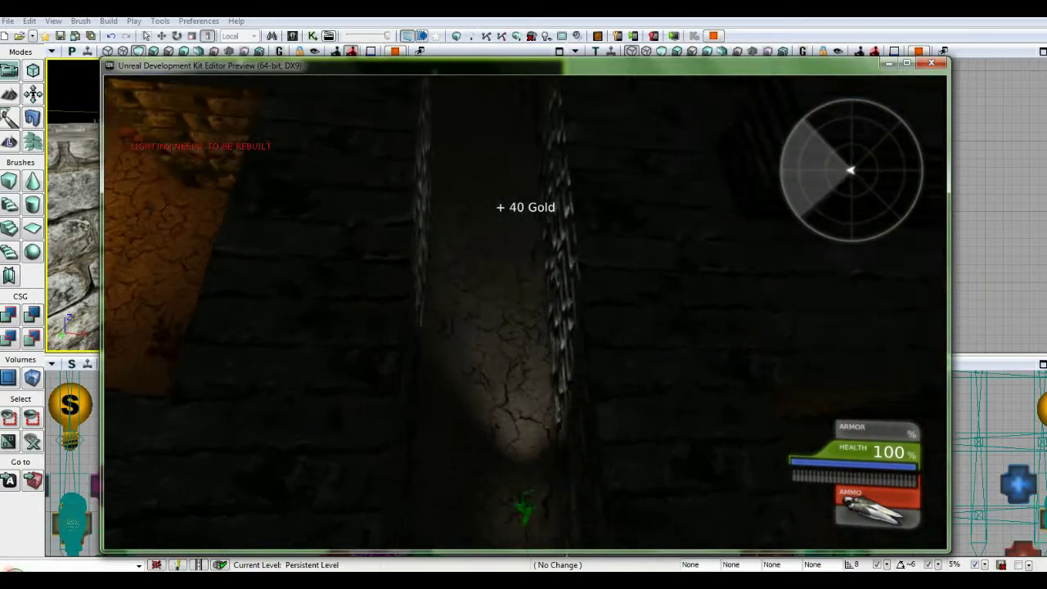
key("w")
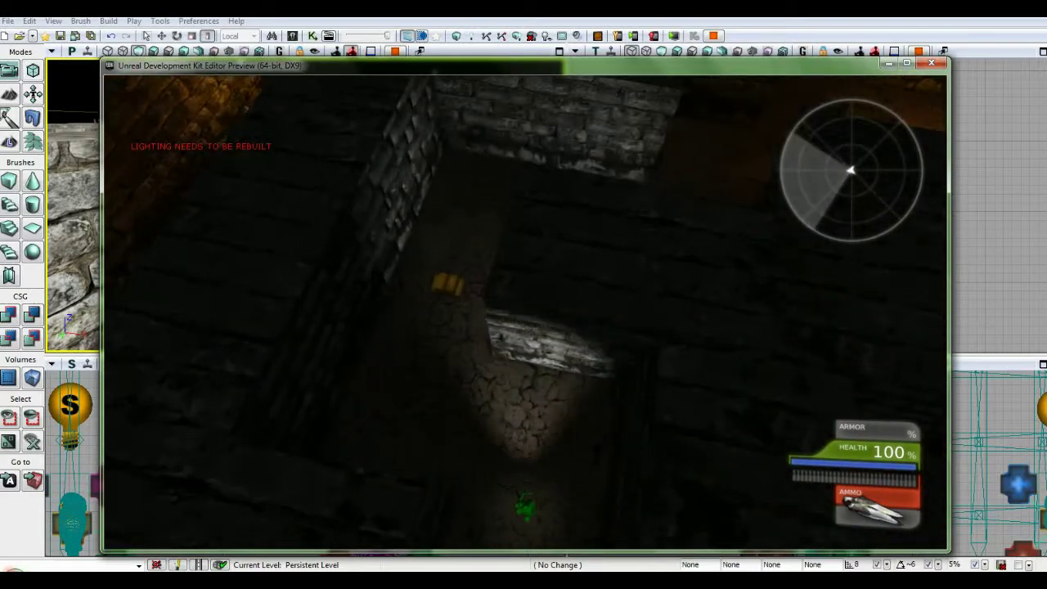
key("w")
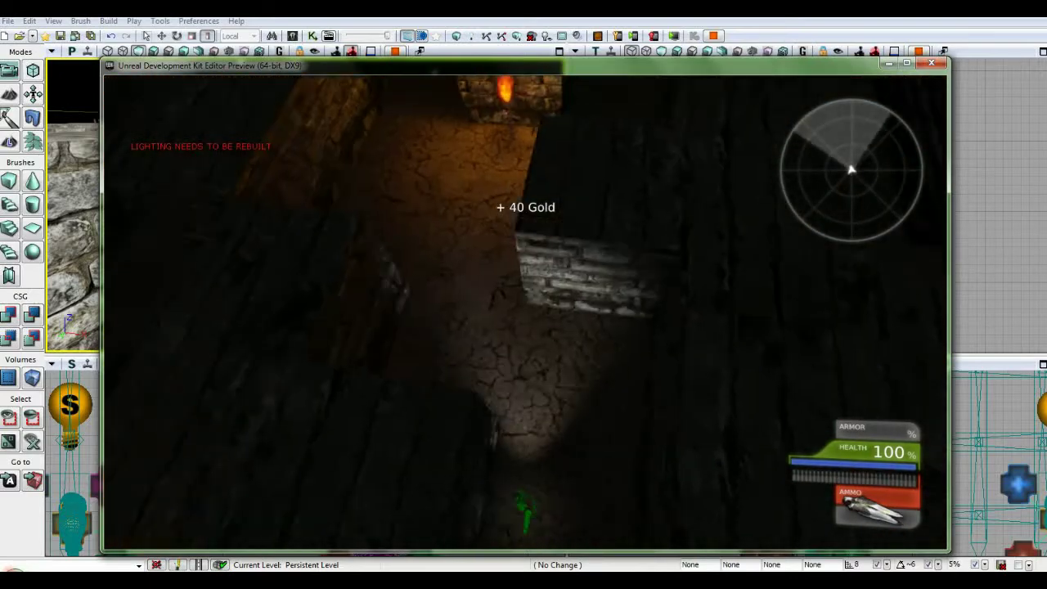
key("w")
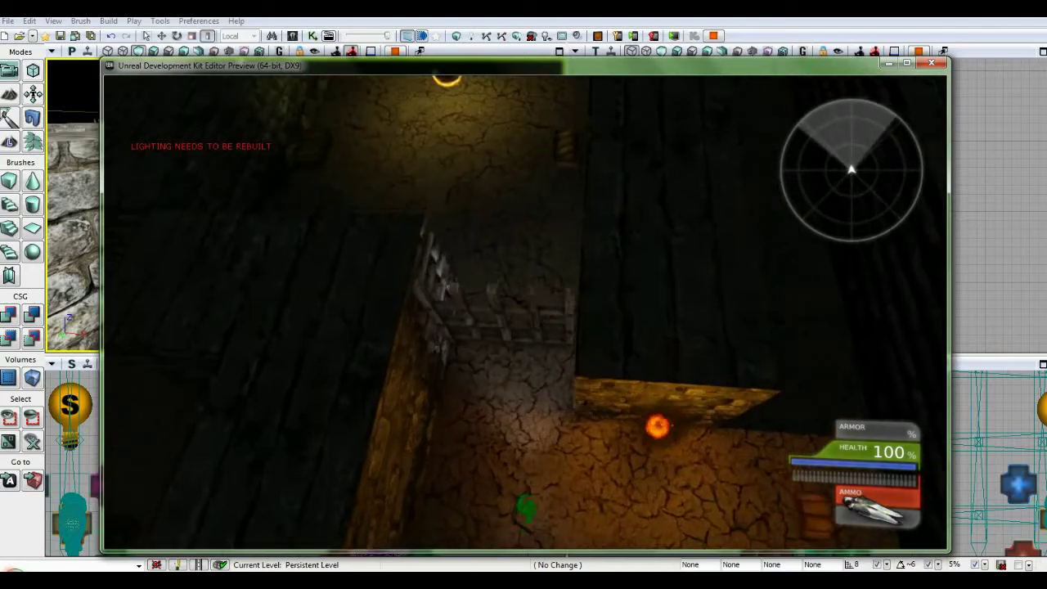
Follow the corridors around the portal room and collect the gold pieces at their corners
key("w")
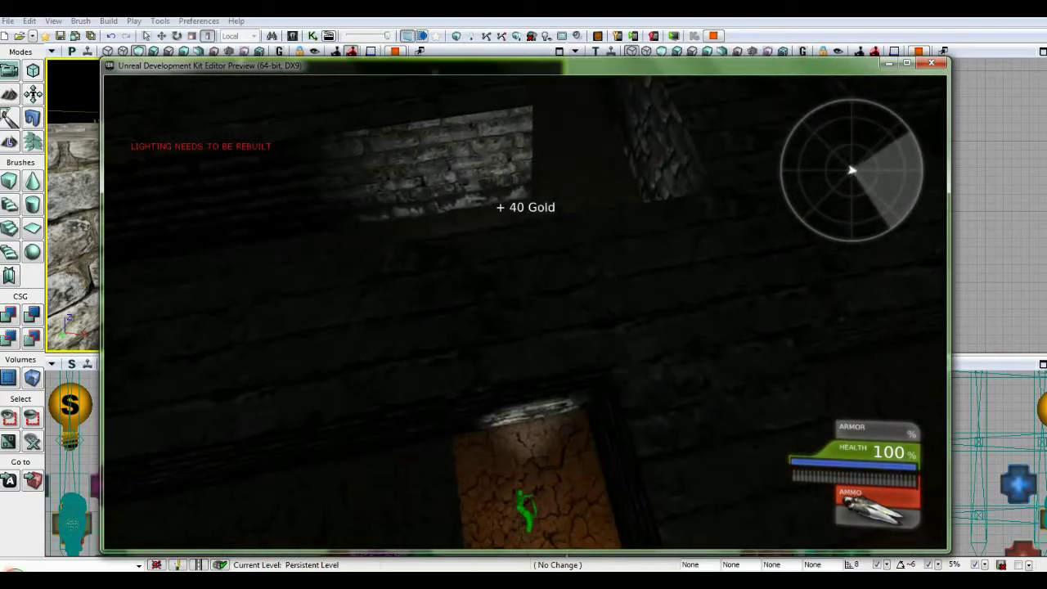
key("w")
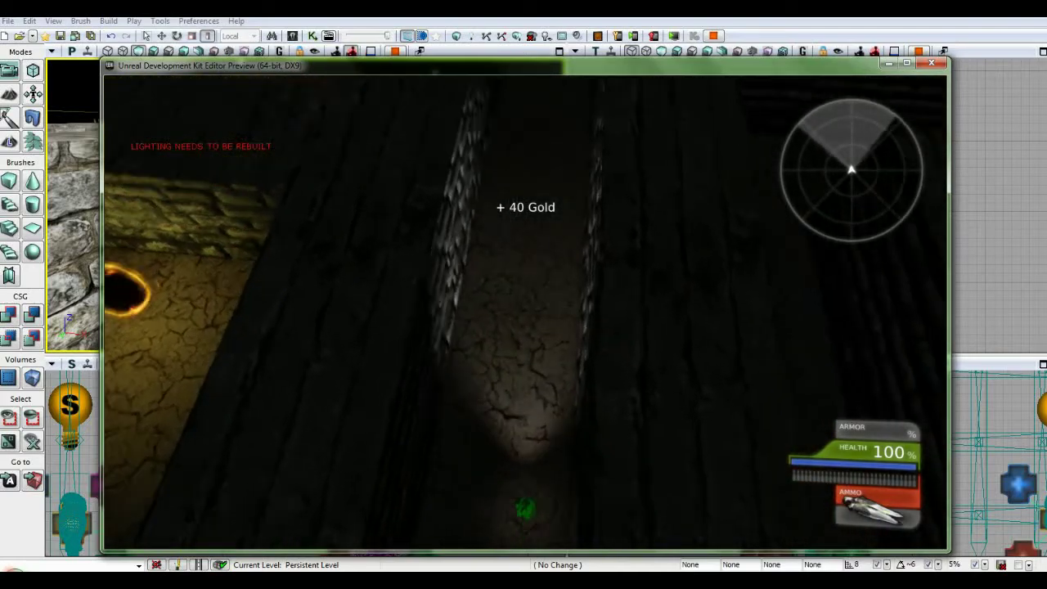
key("w")
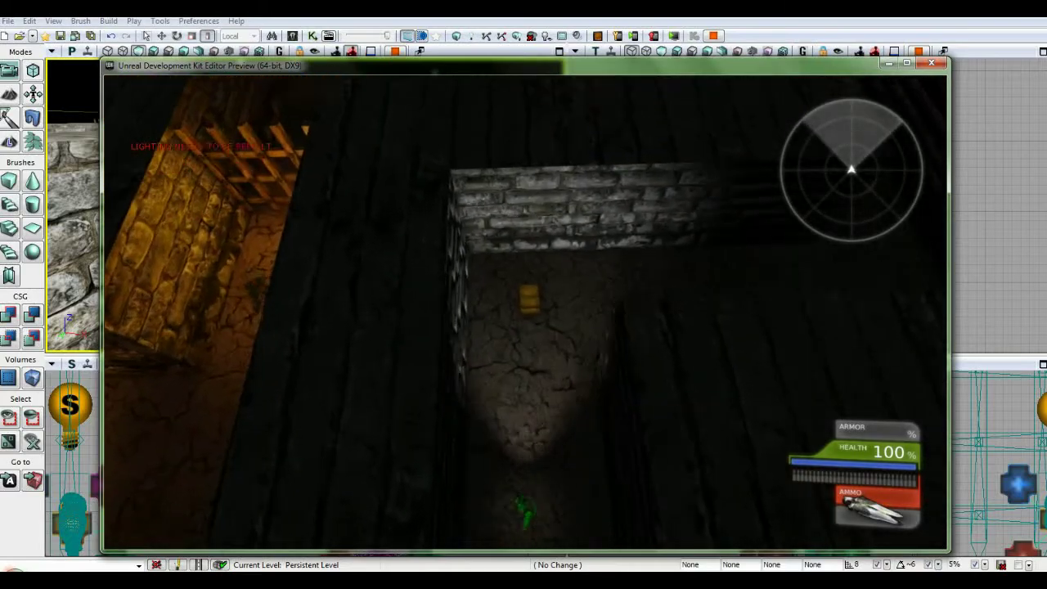
key("w")
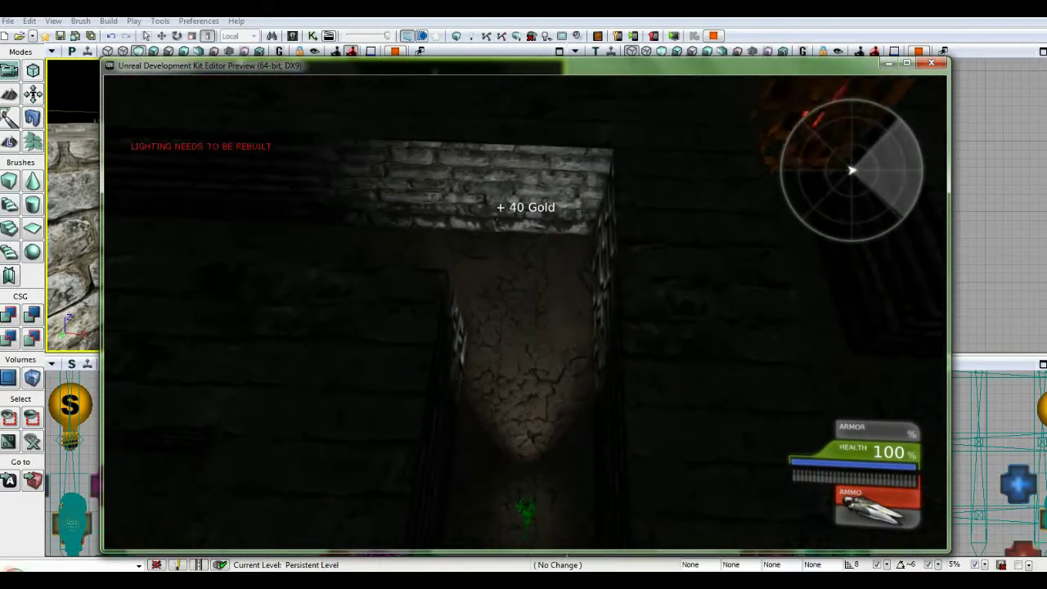
key("w")
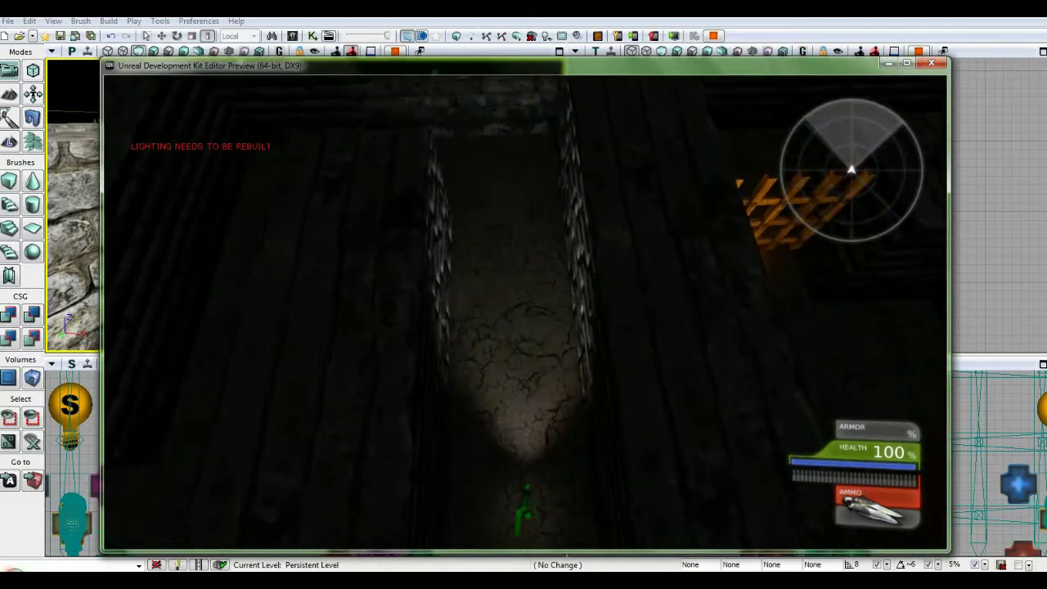
key("w")
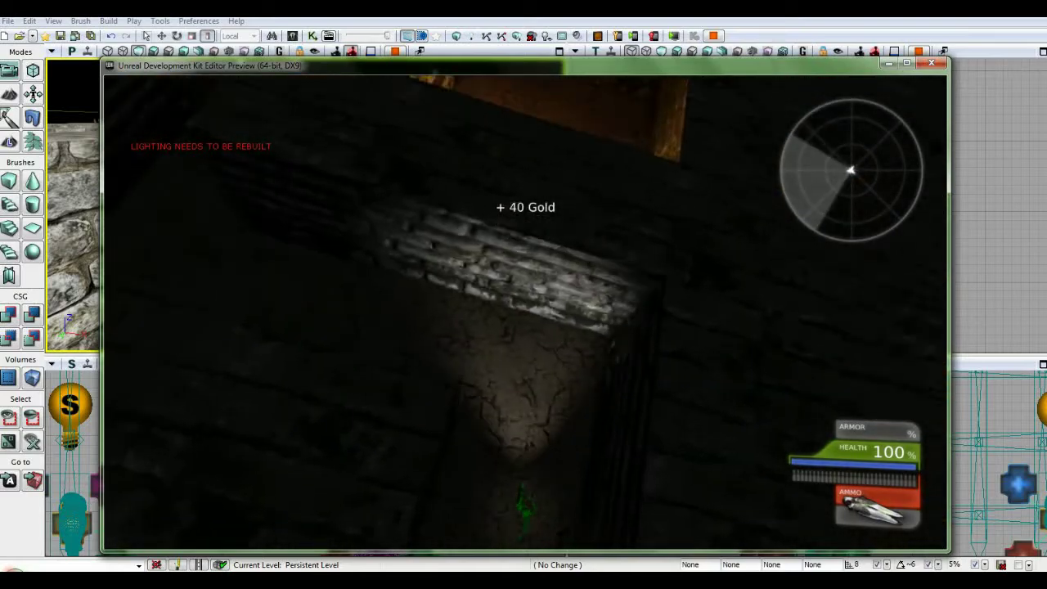
key("w")
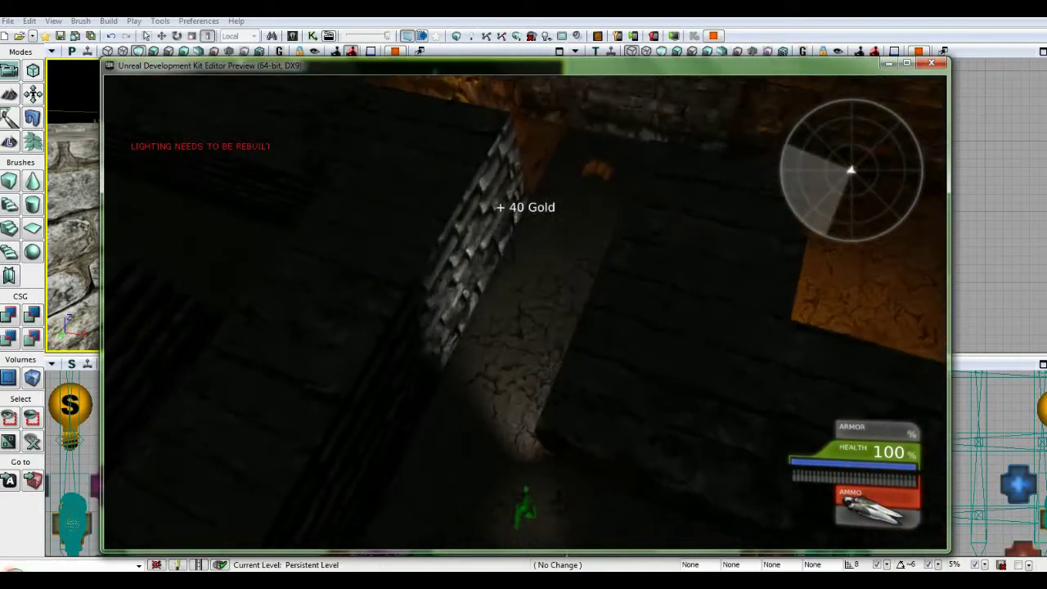
Walk to the low wooden gate, enter the torchlit room behind it and loot the chest at its end wall
key("w")
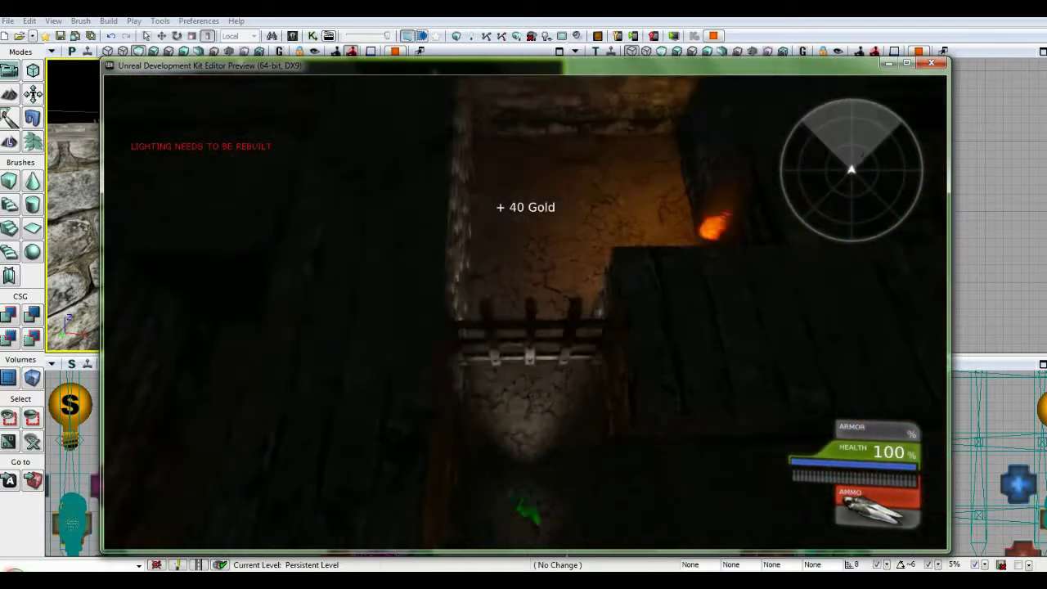
key("w")
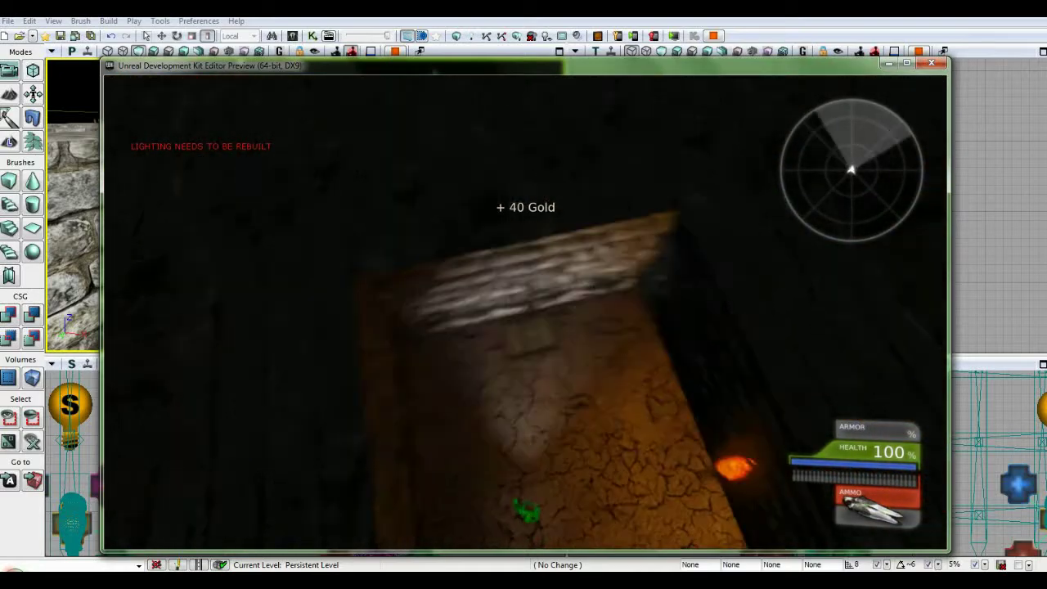
key("w")
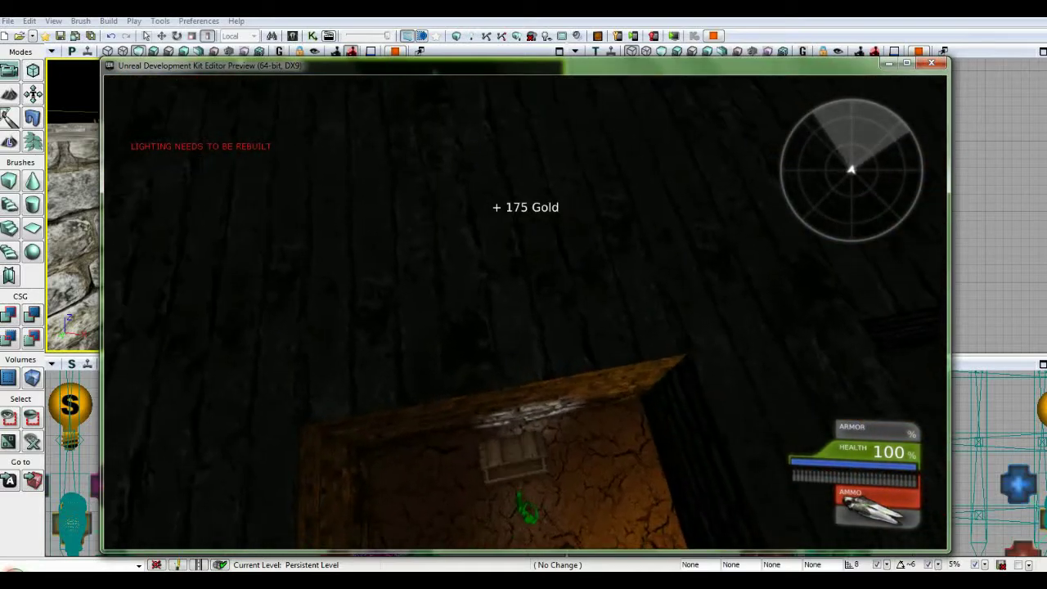
Leave the chest at the end wall and use the interactive object near the torches in the lit passage
key("w")
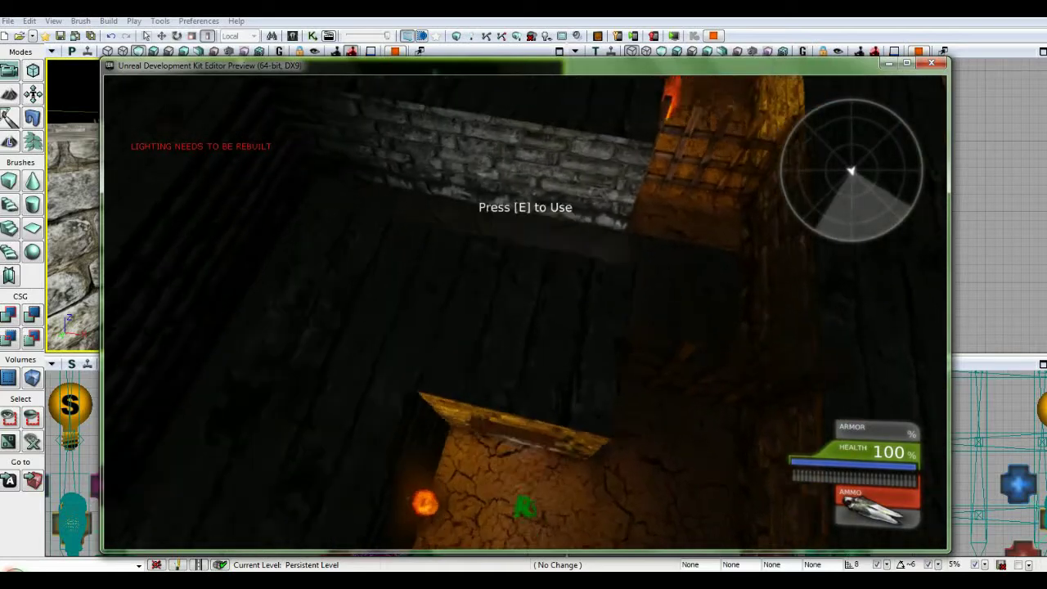
key("w")
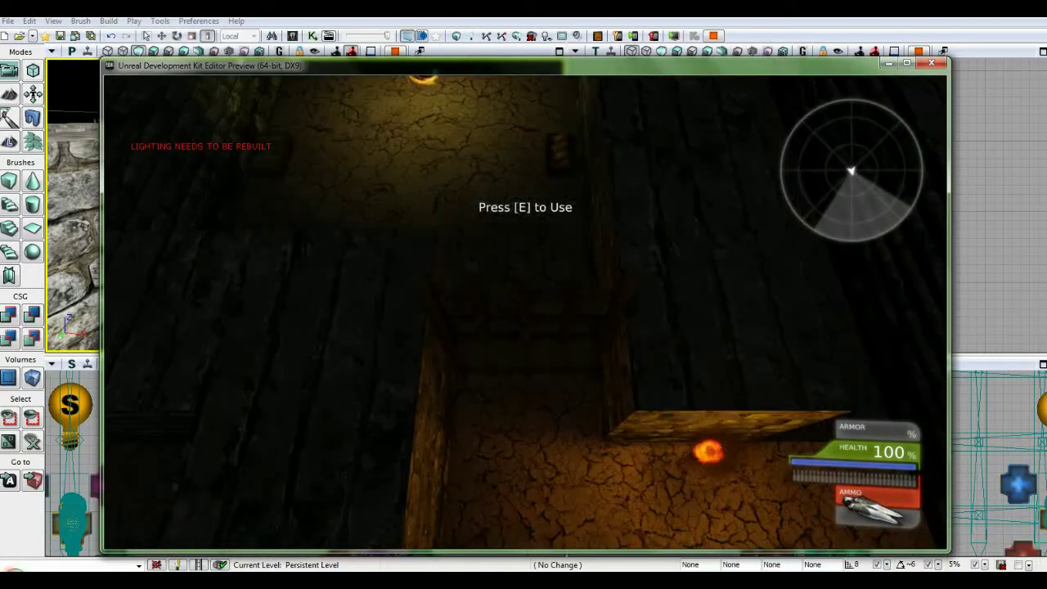
key("e")
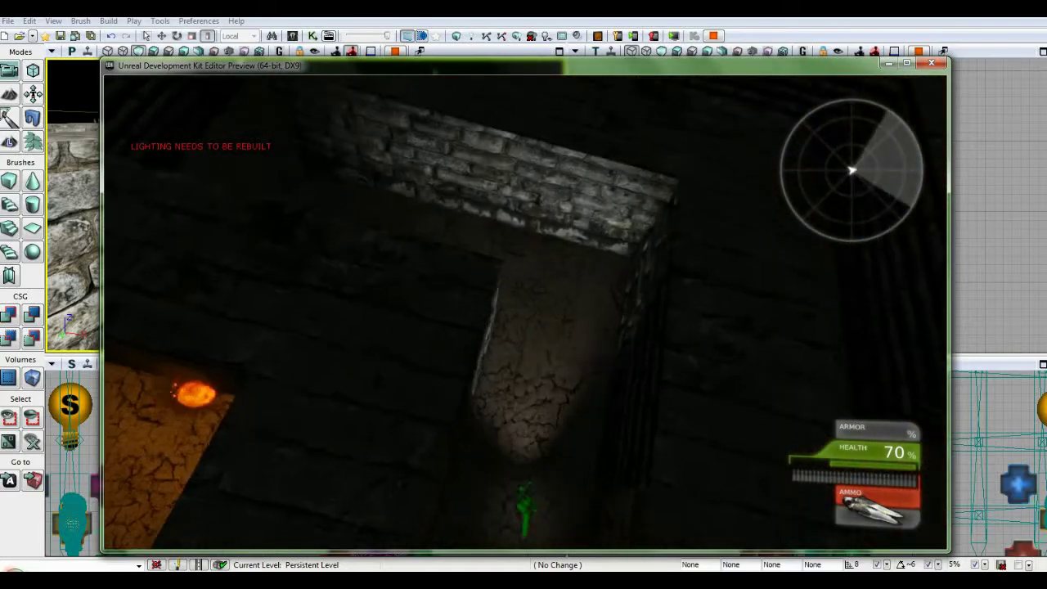
Walk the unlit brick corridors around to the torchlit passage beside the portal room
key("w")
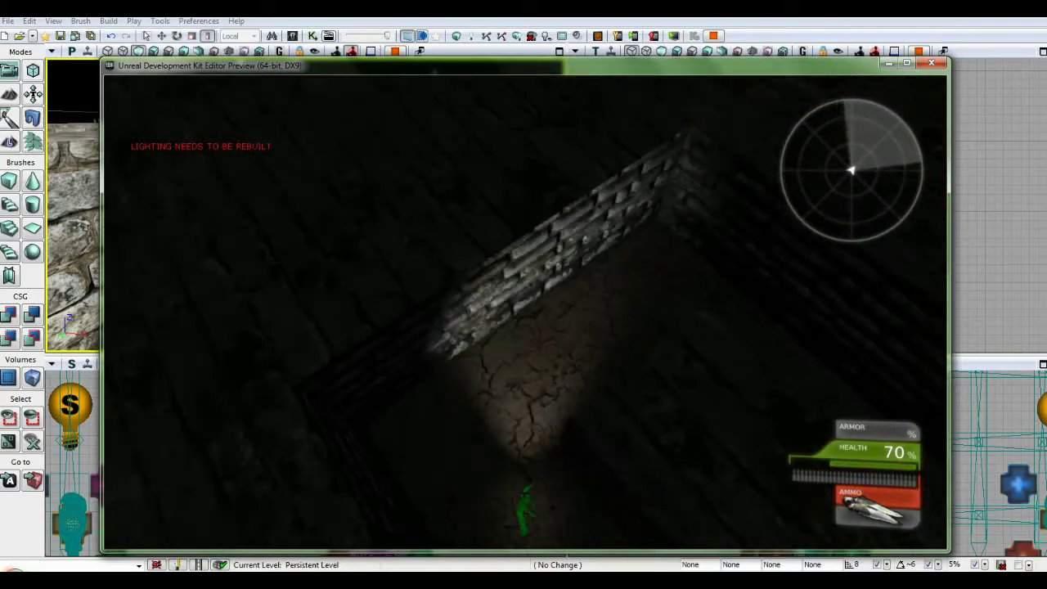
key("w")
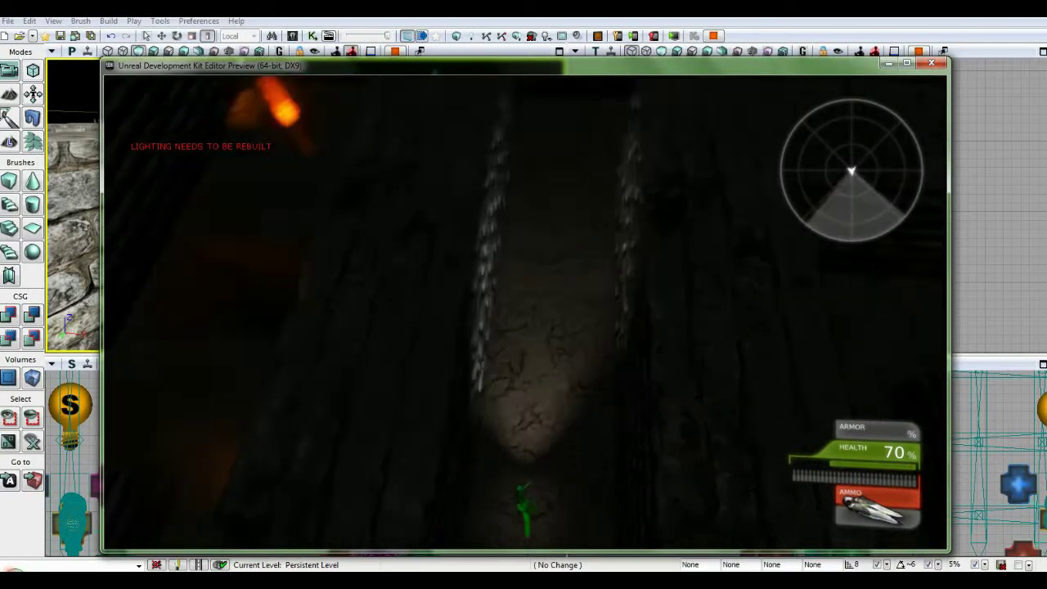
key("w")
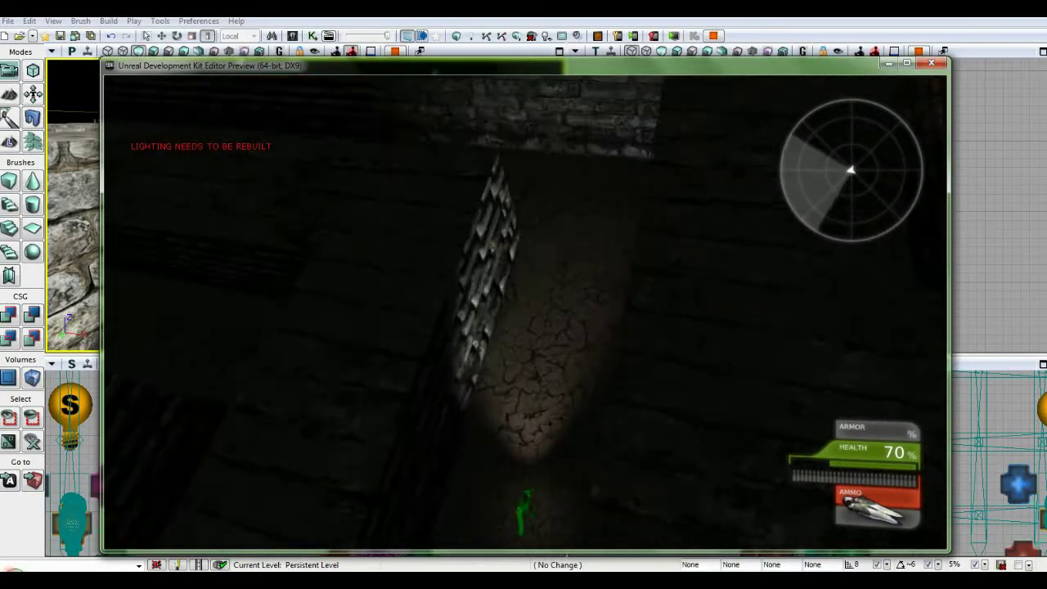
key("w")
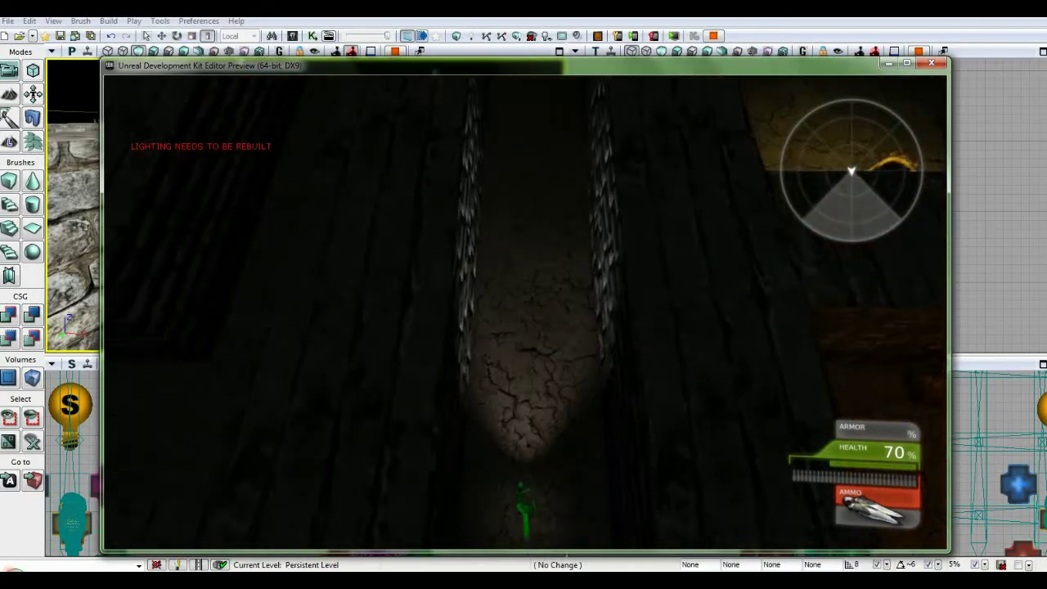
key("w")
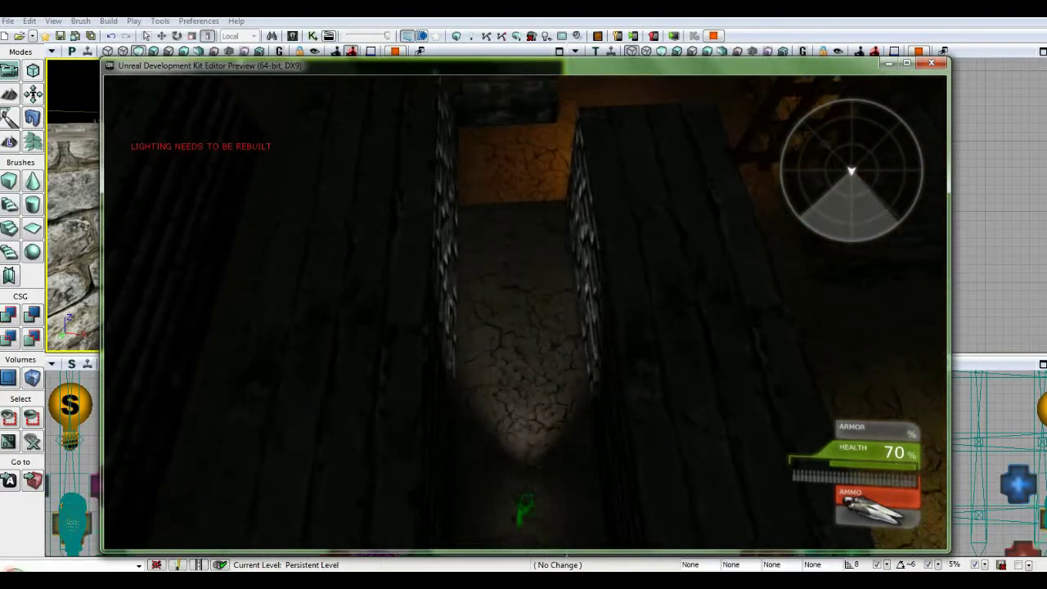
key("w")
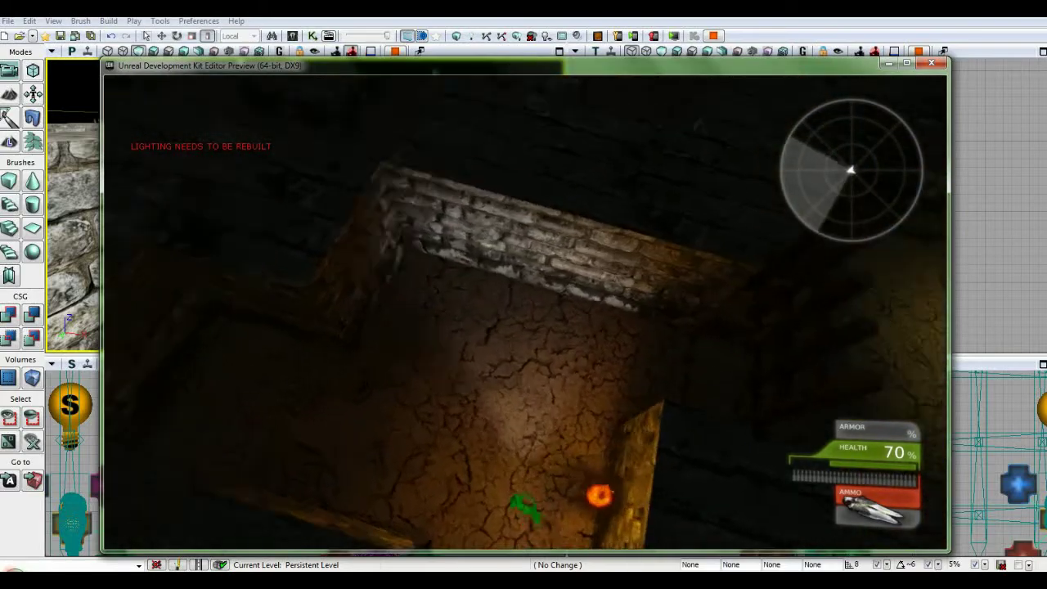
Enter the portal room, collect the gold piece by its wall and loot the chest
key("w")
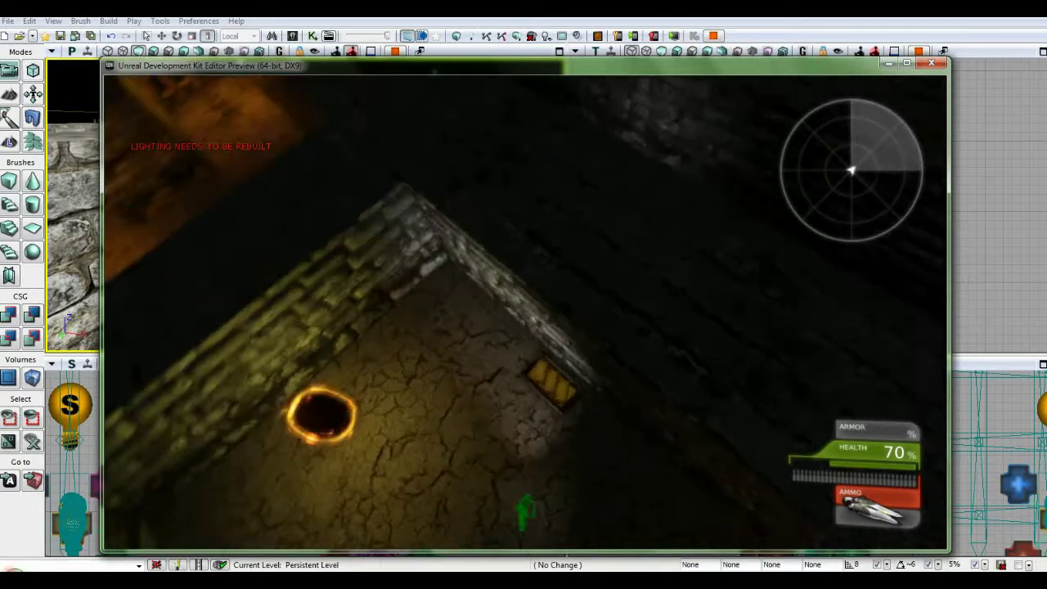
key("w")
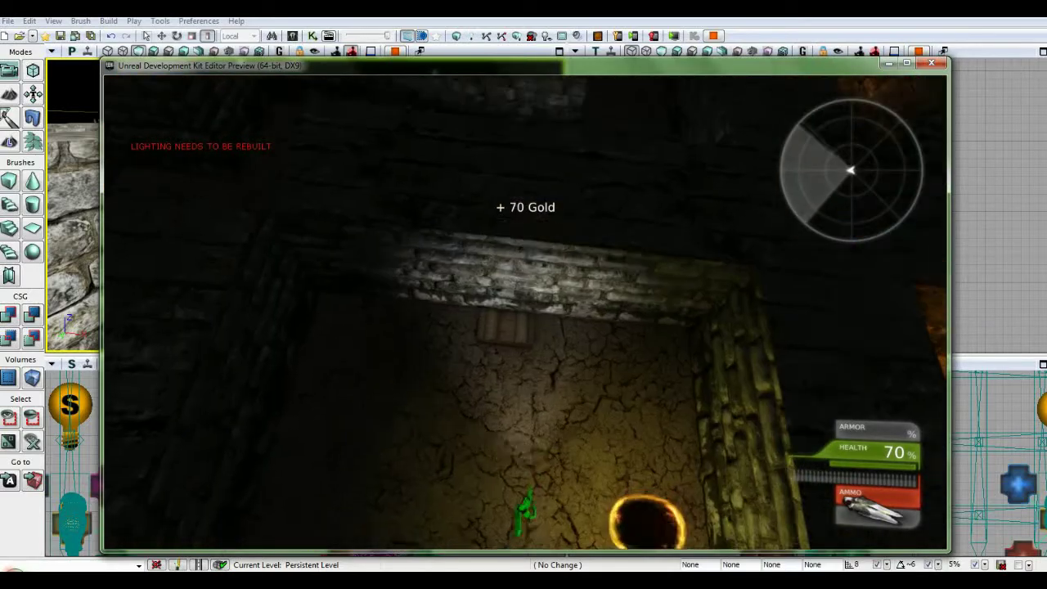
key("e")
key("w")
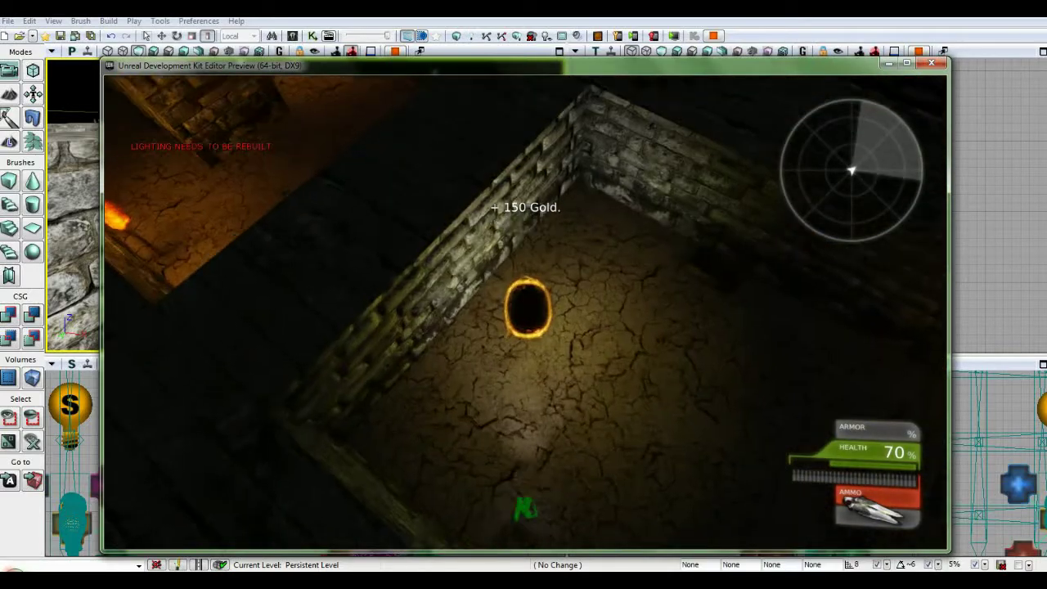
Leave the portal room, follow the unlit corridor to the wooden gate by the pit and collect the gold there
key("w")
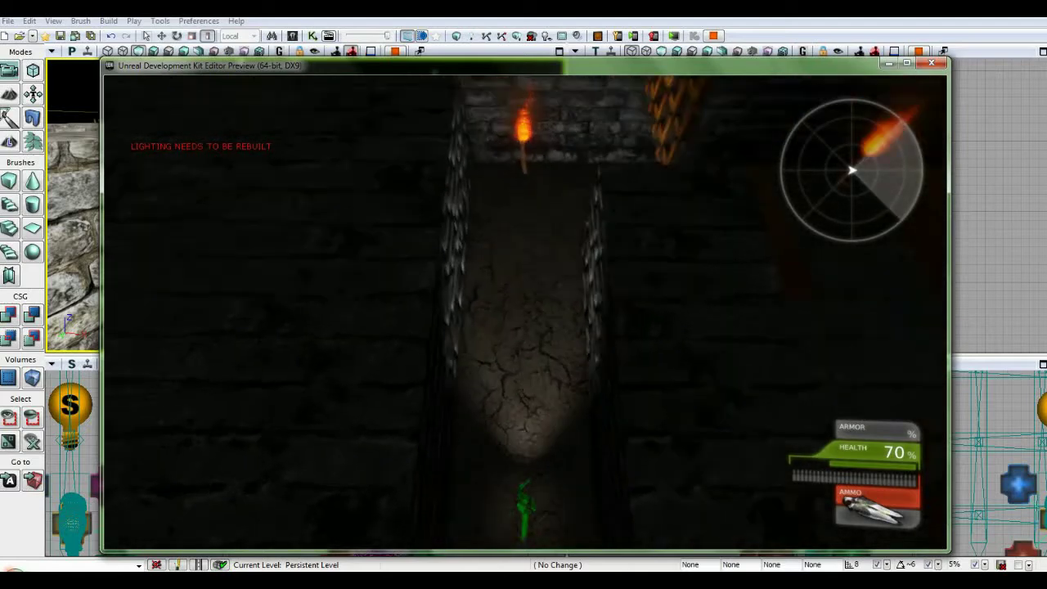
key("w")
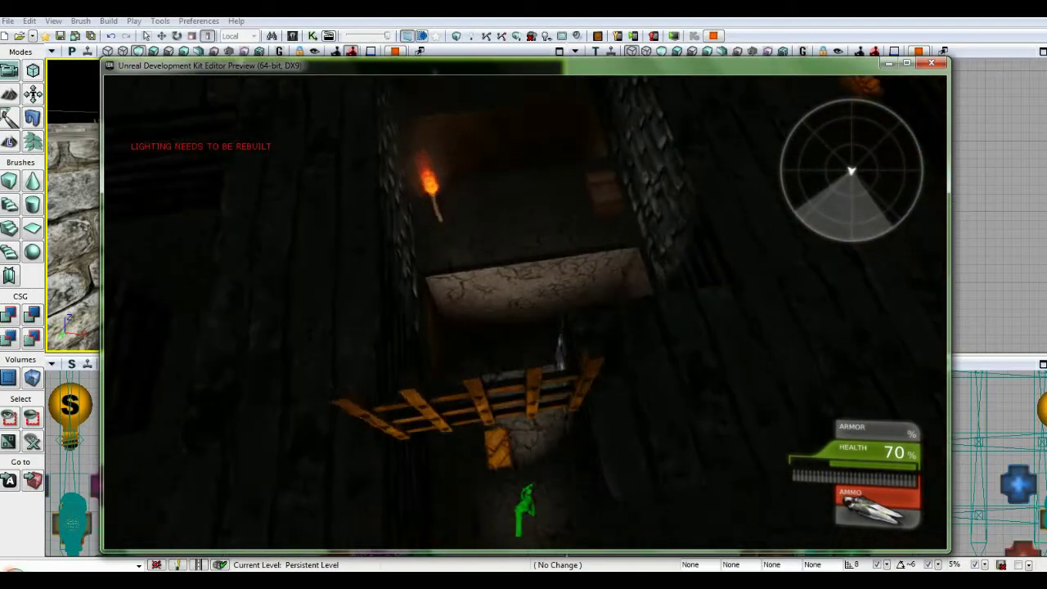
key("w")
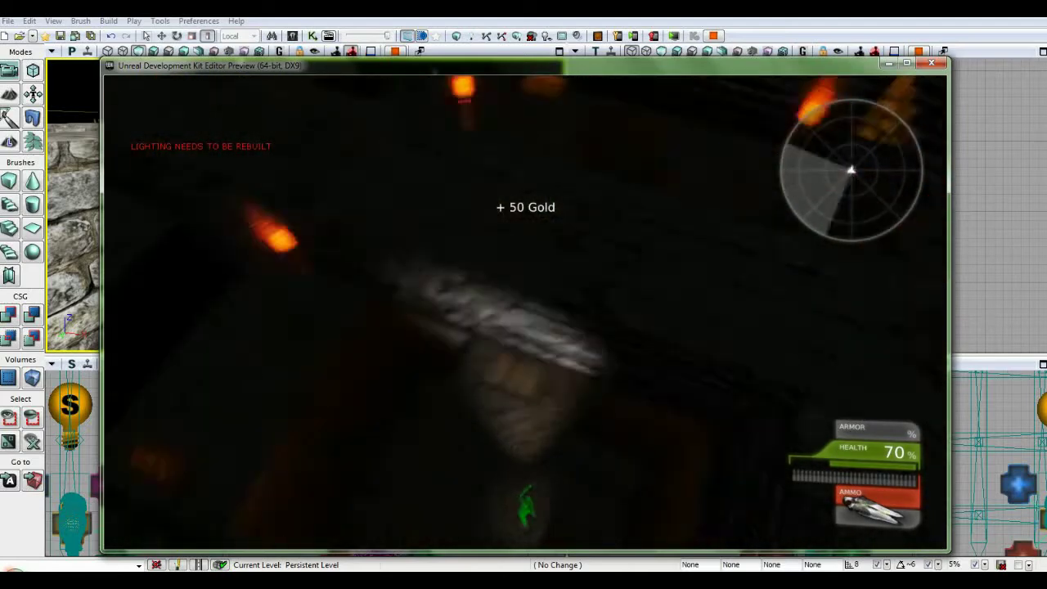
Open the chests around the torchlit pit and collect the gold piece on its far side
key("w")
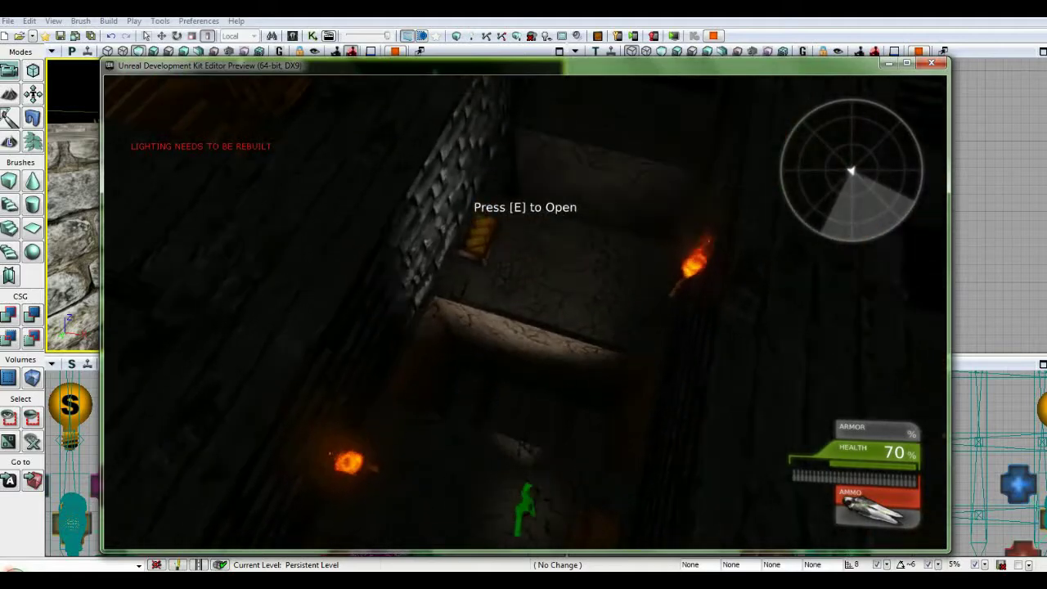
key("e")
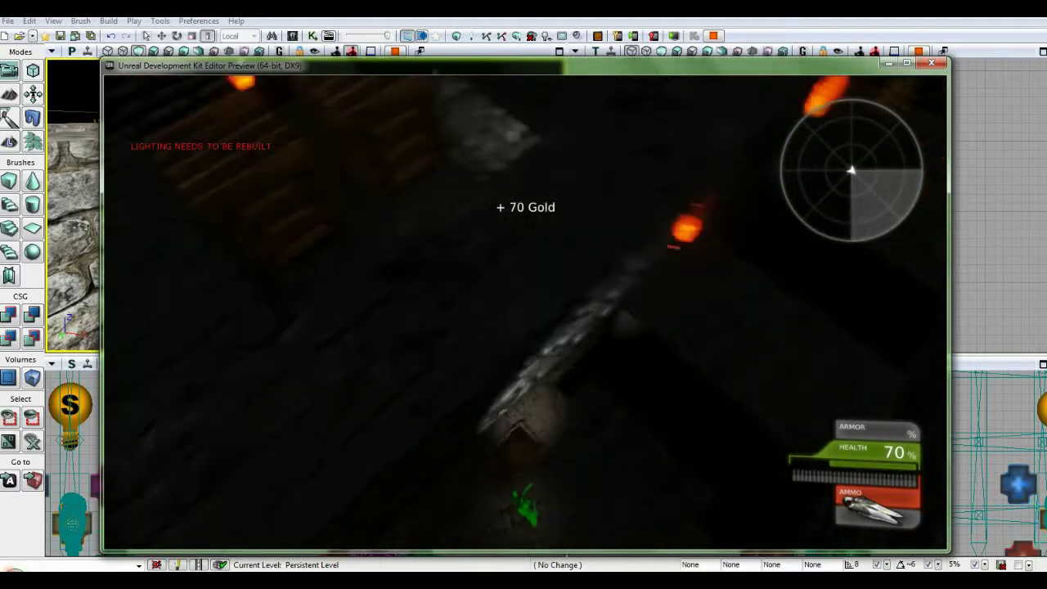
key("w")
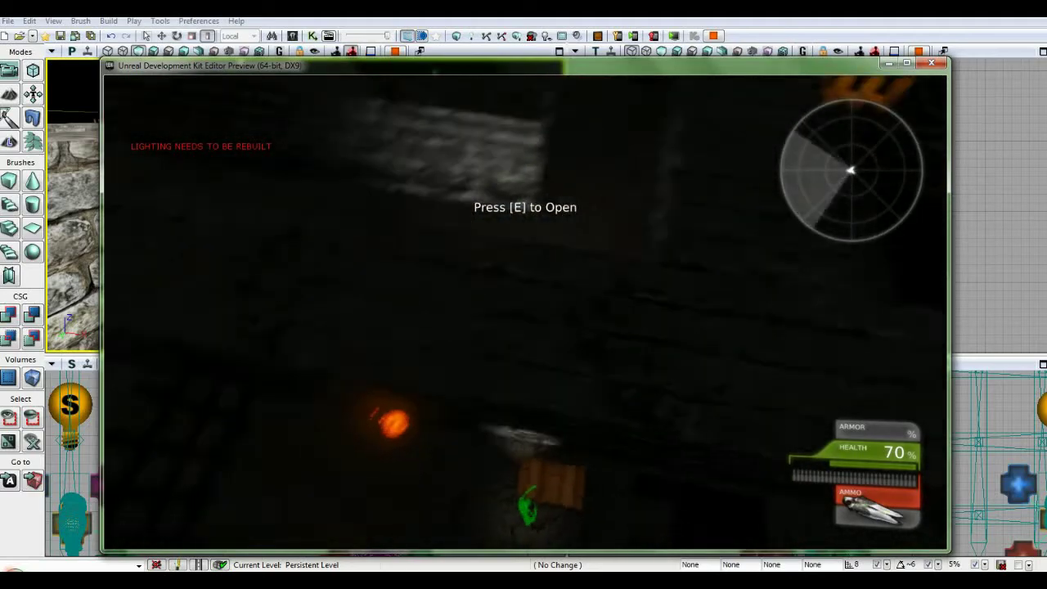
key("e")
Follow the dark corridors to the swirling yellow portal, collecting gold on the way, and exit the editor preview
key("w")
key("w")
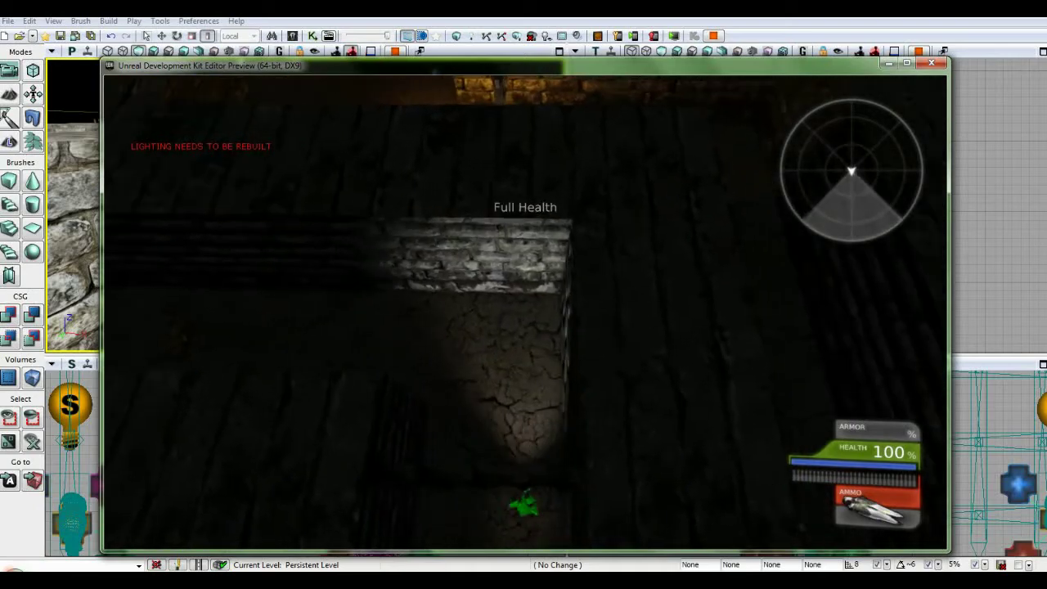
key("w")
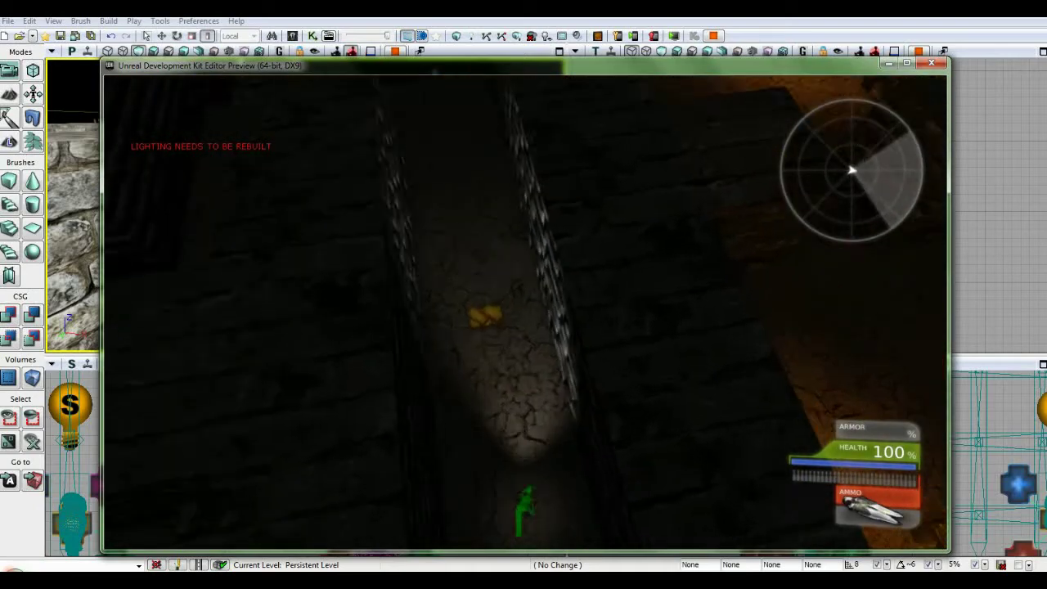
key("w")
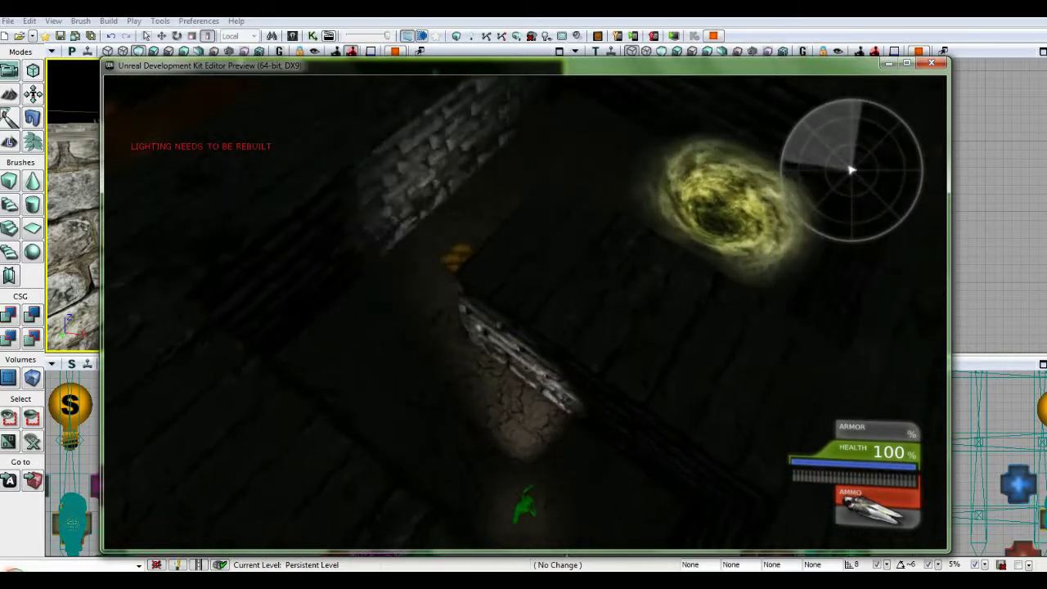
key("w")
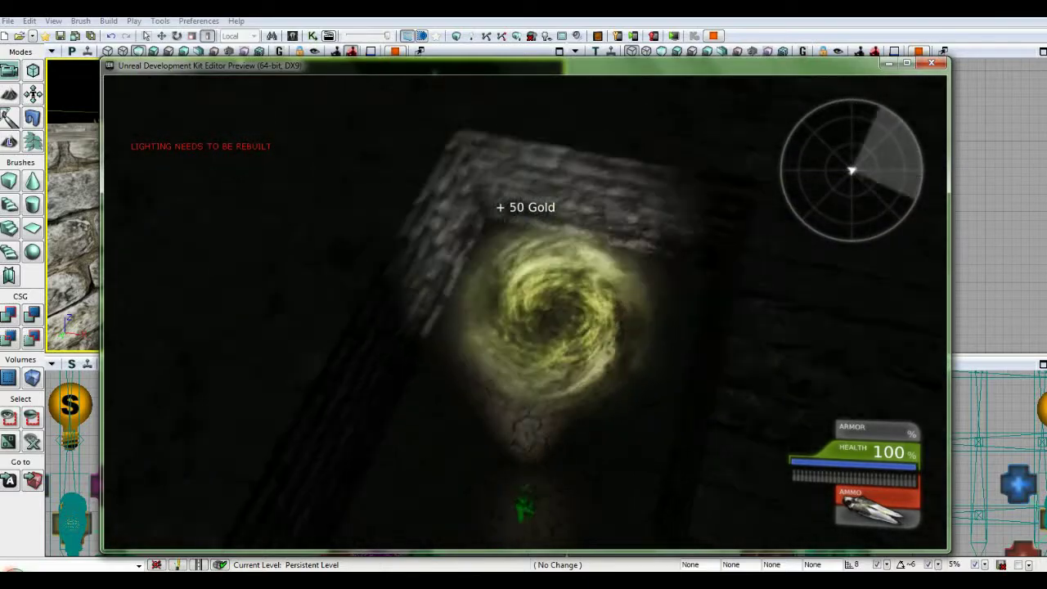
key("Escape")
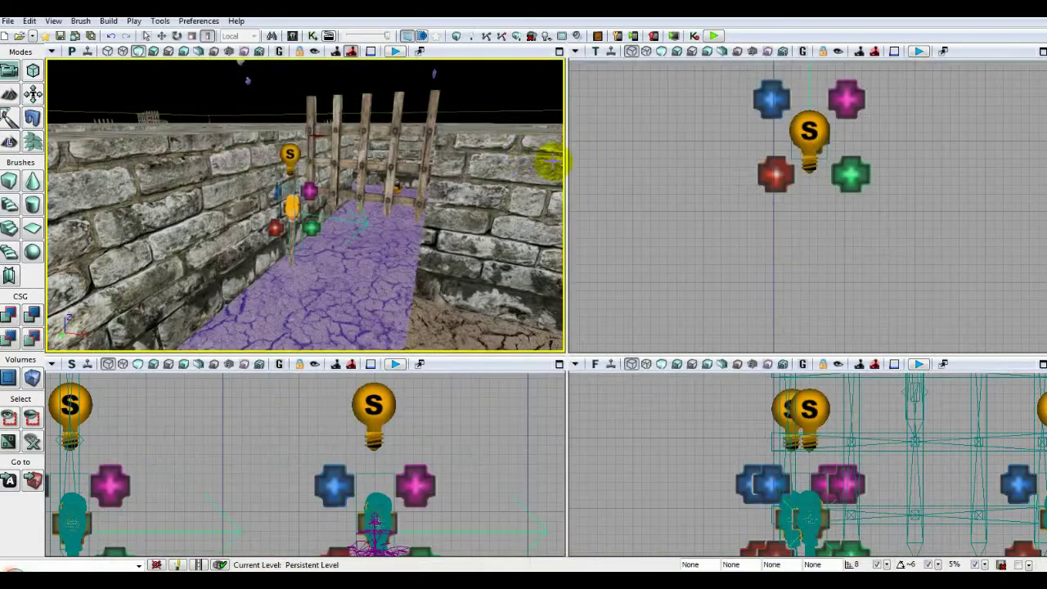
Clear the selection, rebuild the level lighting at Preview quality with BSP, static meshes and Lightmass, and dismiss the build reports
left_click(657, 263)
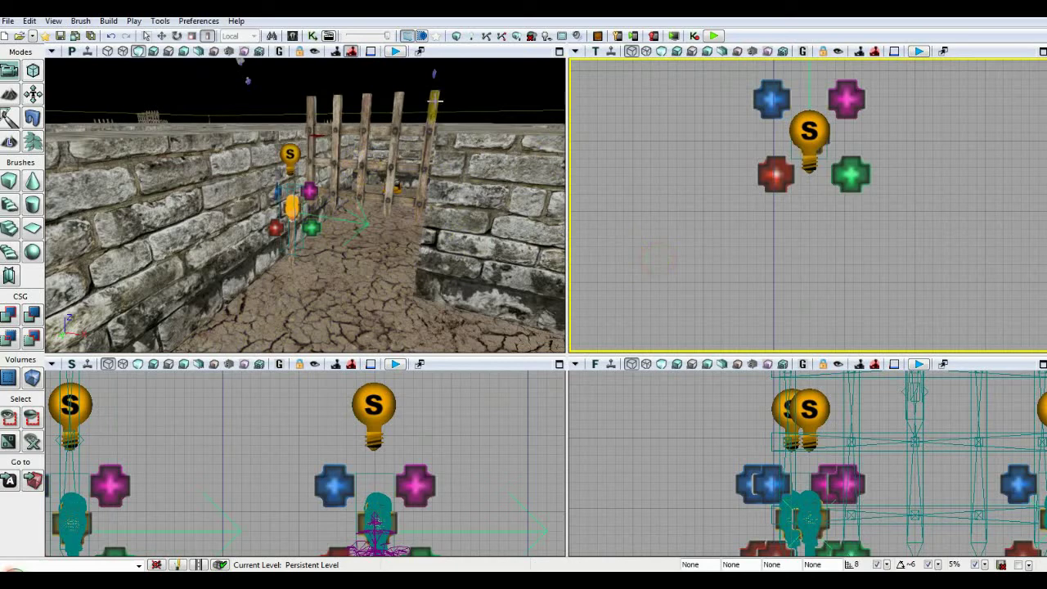
left_click(472, 38)
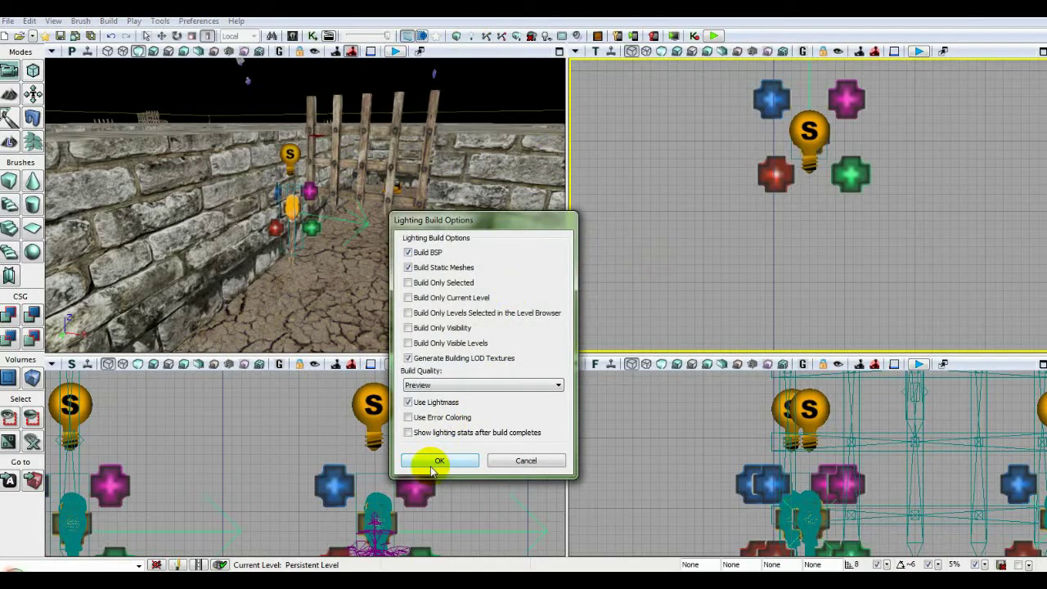
left_click(440, 461)
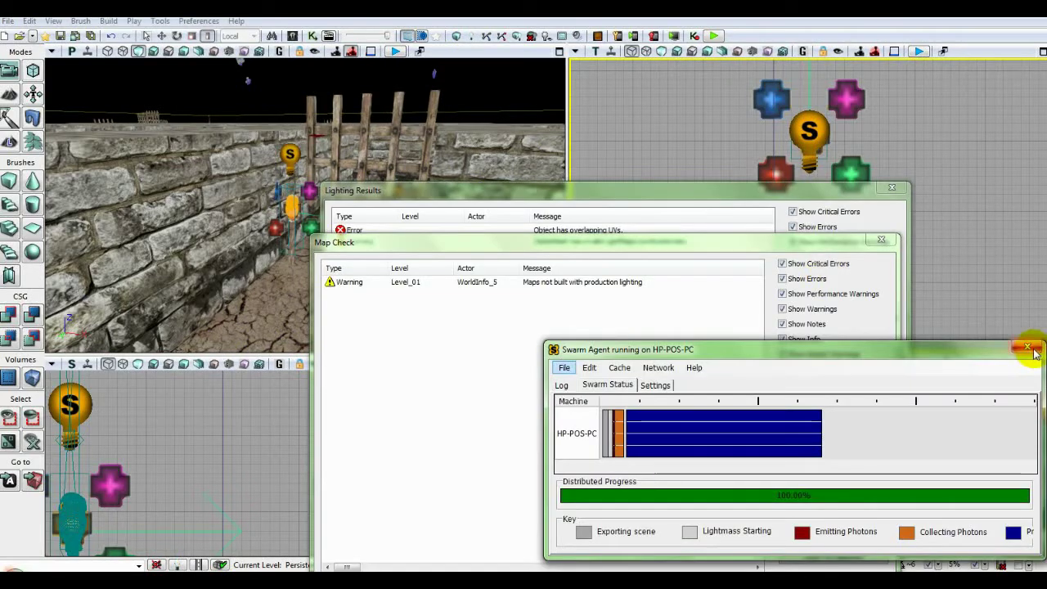
left_click(1029, 350)
left_click(882, 240)
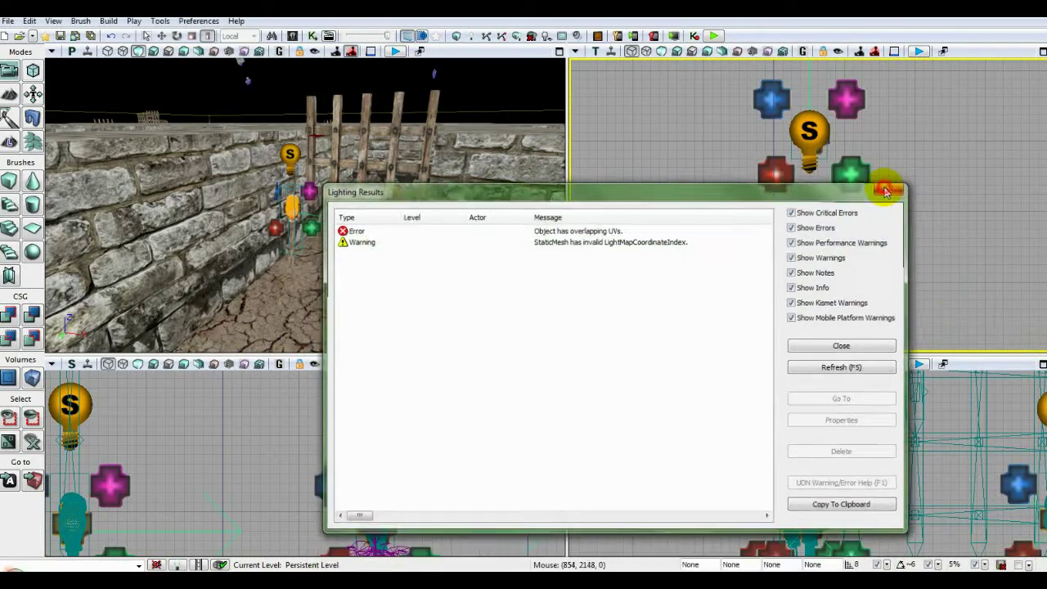
left_click(885, 190)
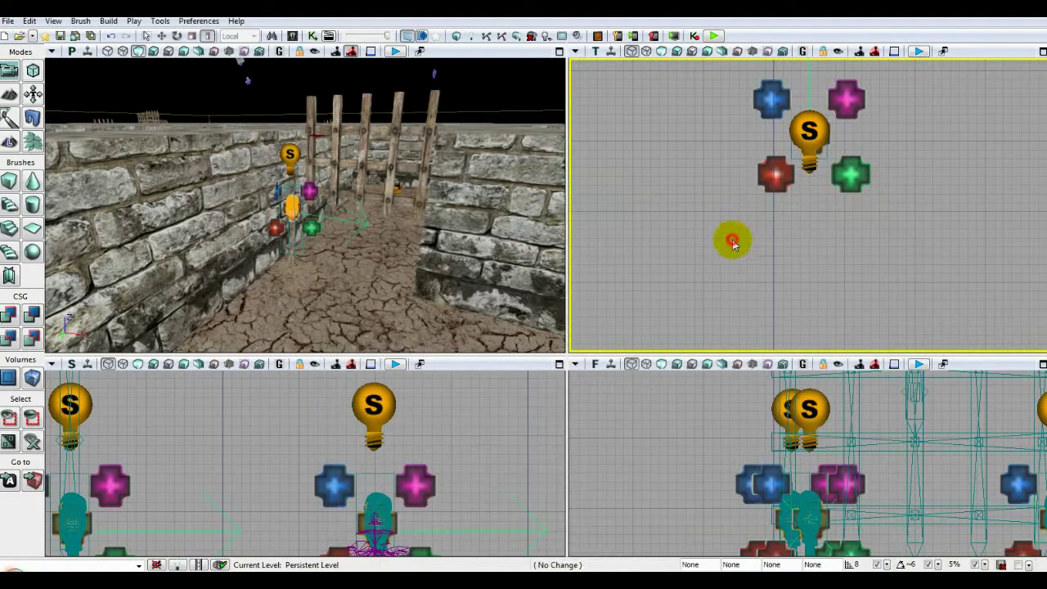
Locate the camera actor at the edge of the level layout, go to it and examine its walled room from above
scroll(733, 241, "down", 5)
scroll(732, 240, "down", 6)
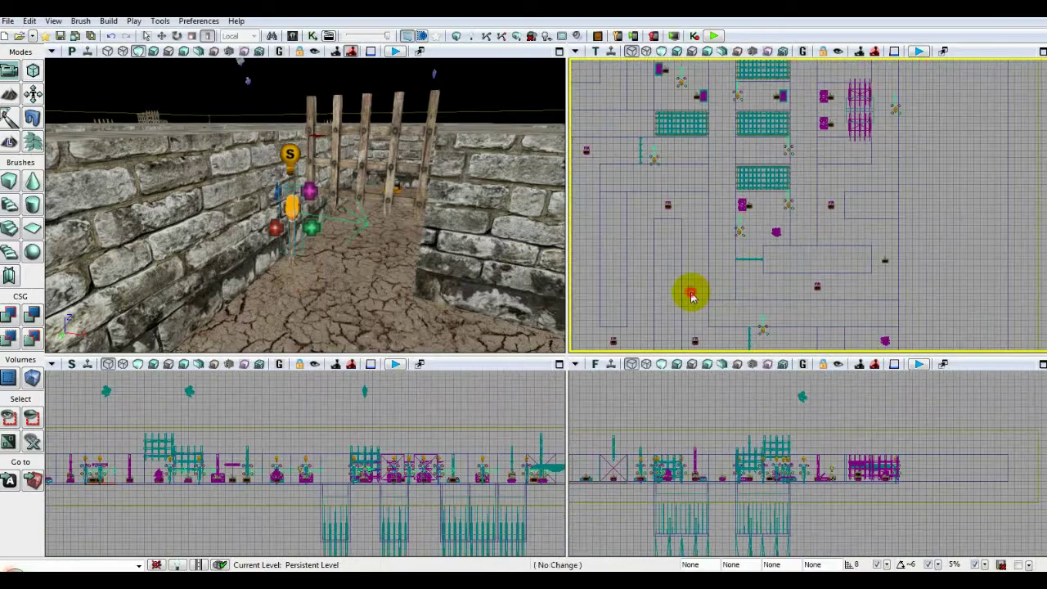
left_click_drag(686, 303, 867, 217)
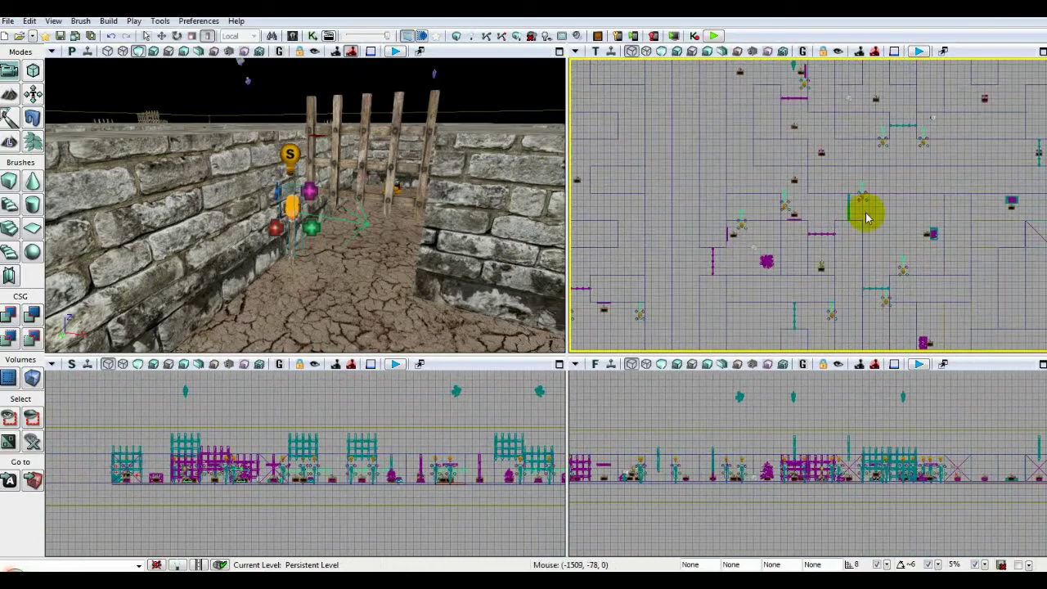
left_click_drag(710, 320, 826, 215)
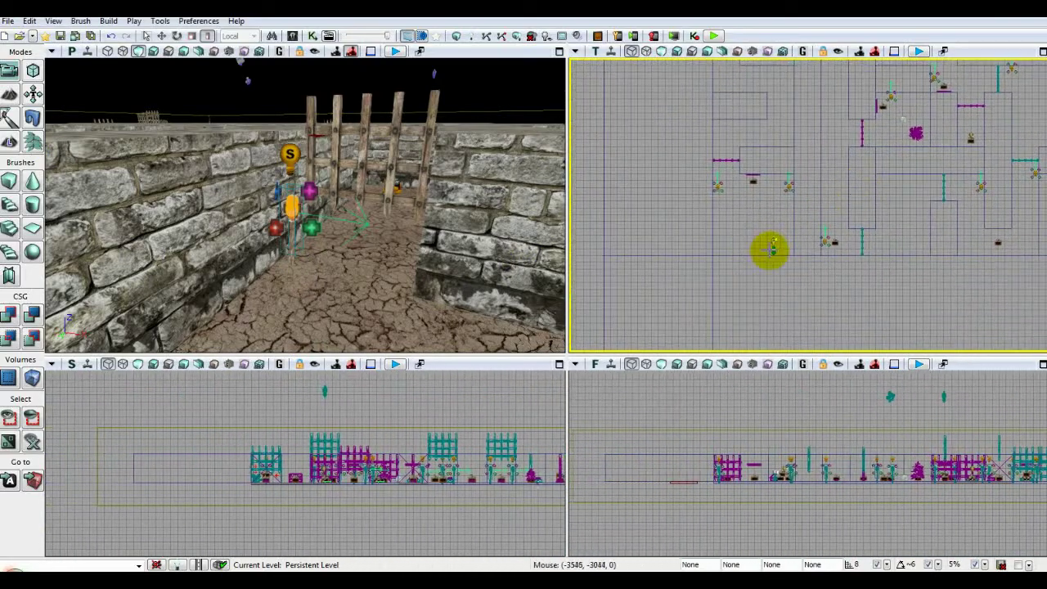
left_click_drag(773, 249, 772, 251)
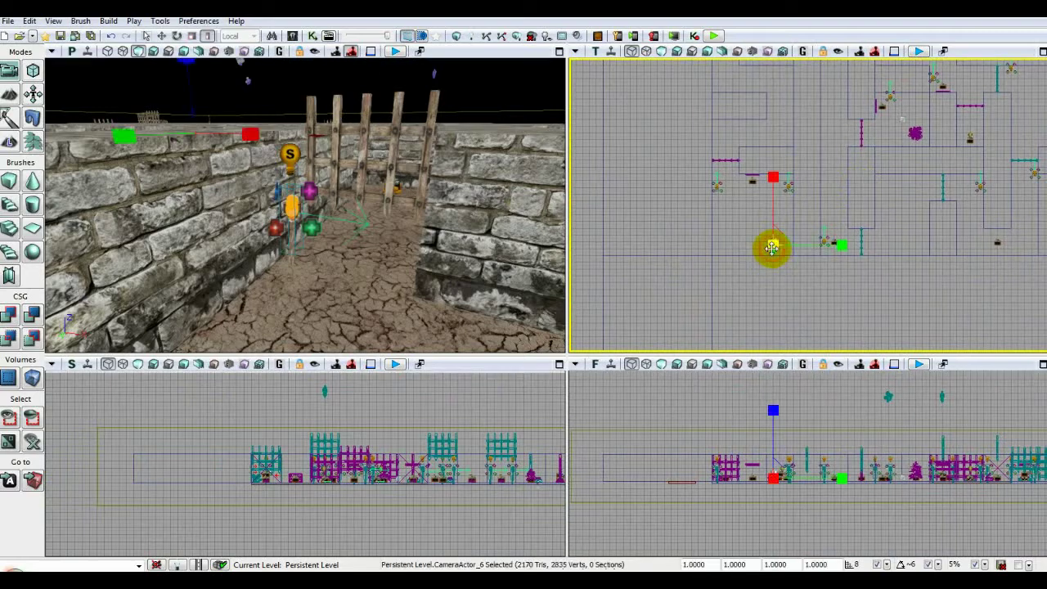
left_click(9, 481)
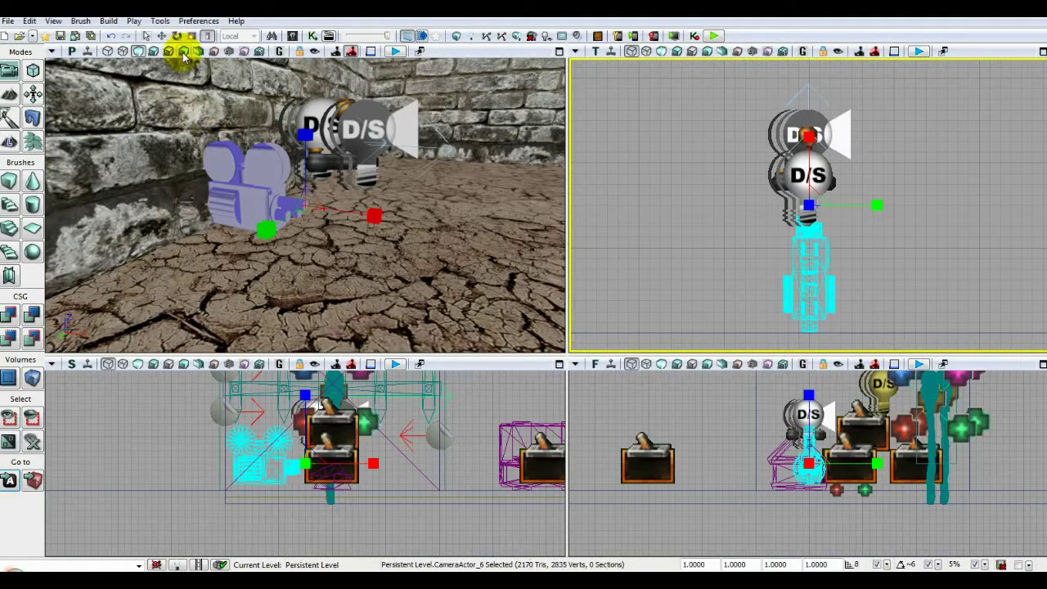
left_click_drag(242, 272, 131, 197)
right_click_drag(131, 197, 241, 272)
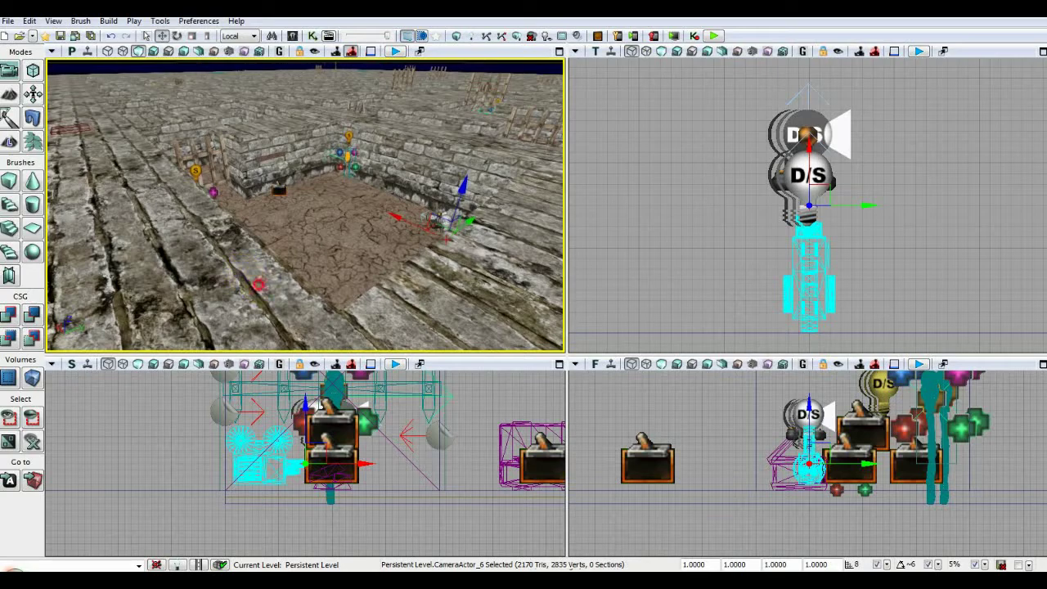
left_click_drag(258, 284, 267, 245)
mouse_move(266, 277)
right_mouse_down()
mouse_move(266, 263)
mouse_move(266, 277)
right_mouse_up()
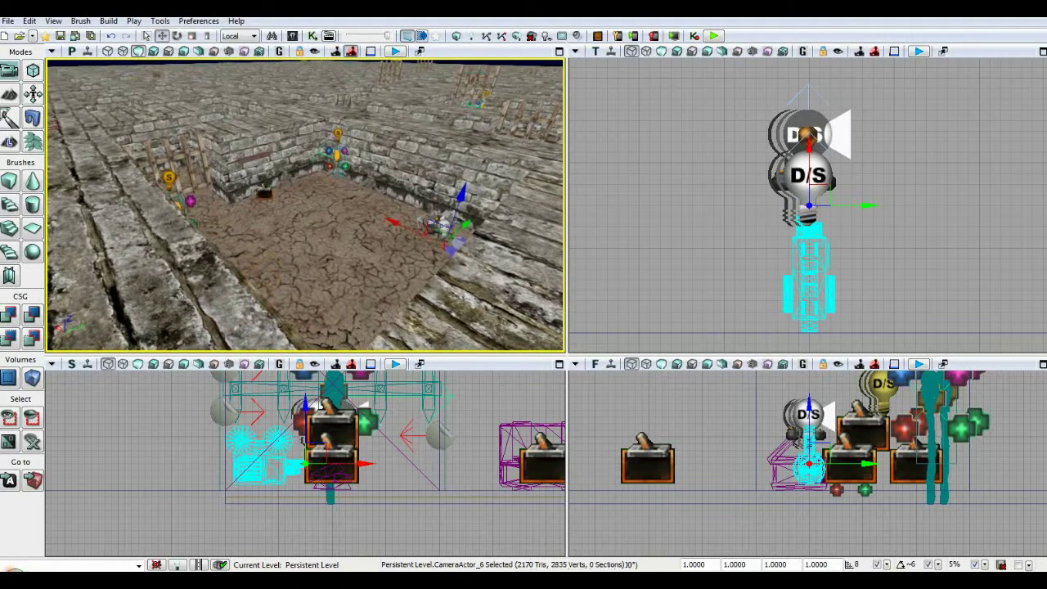
Show the perspective view with lighting and save the current level
left_click(154, 52)
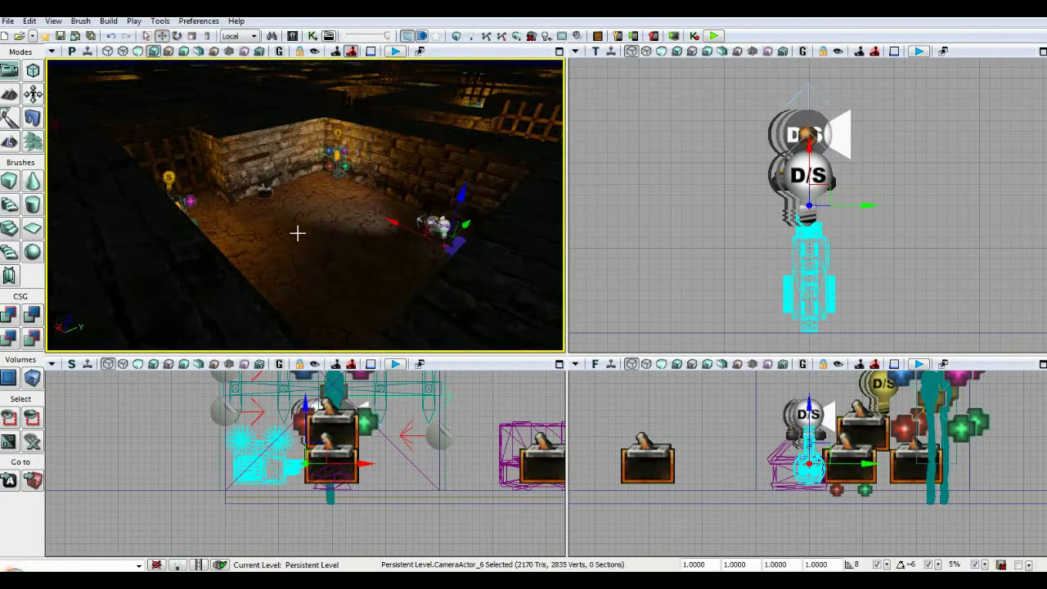
left_click(20, 22)
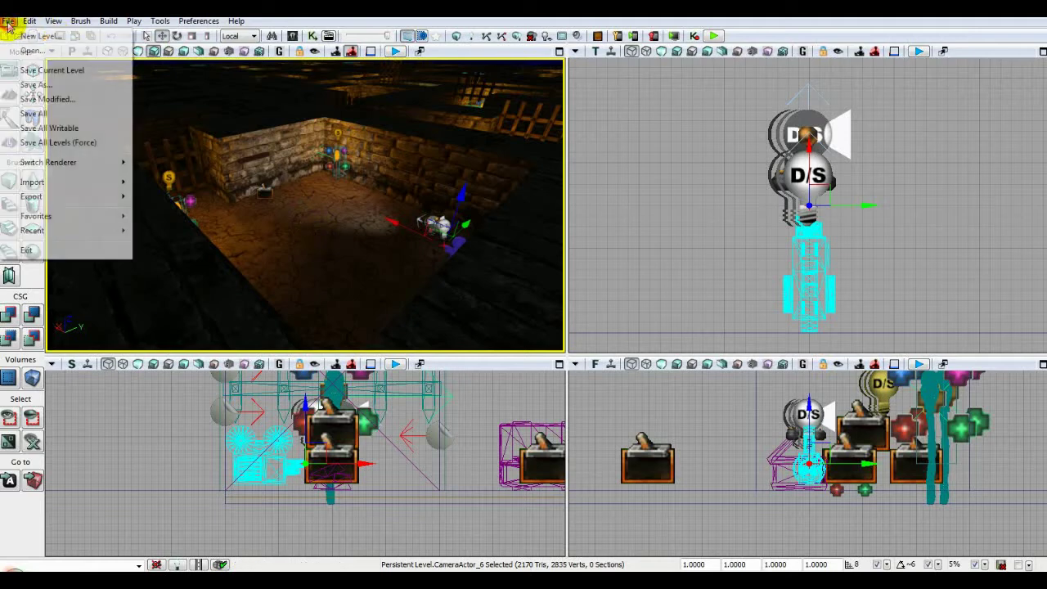
left_click(24, 72)
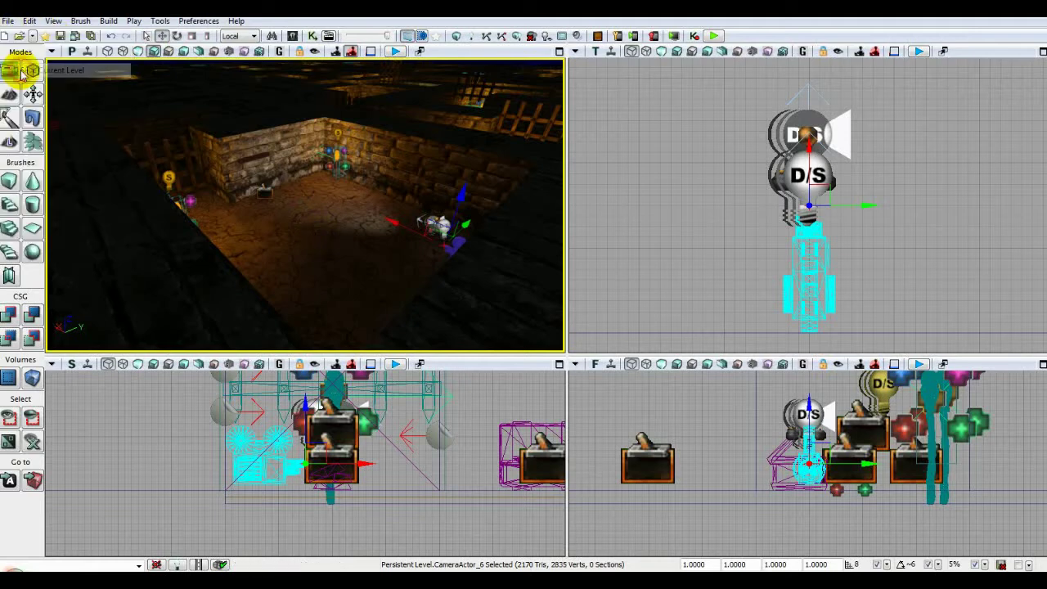
Open the recent level Level_02 and look over its maze in unlit mode, moving in on an empty corridor
left_click(32, 37)
left_click(315, 66)
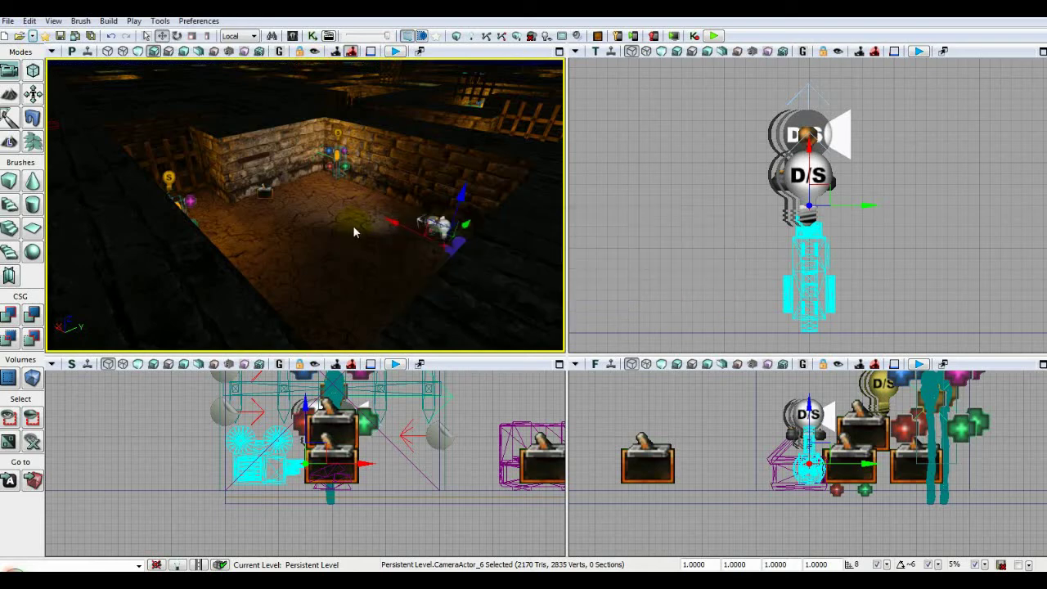
left_click(137, 51)
left_click(270, 273)
left_click_drag(270, 272, 556, 70)
left_click_drag(305, 205, 319, 198)
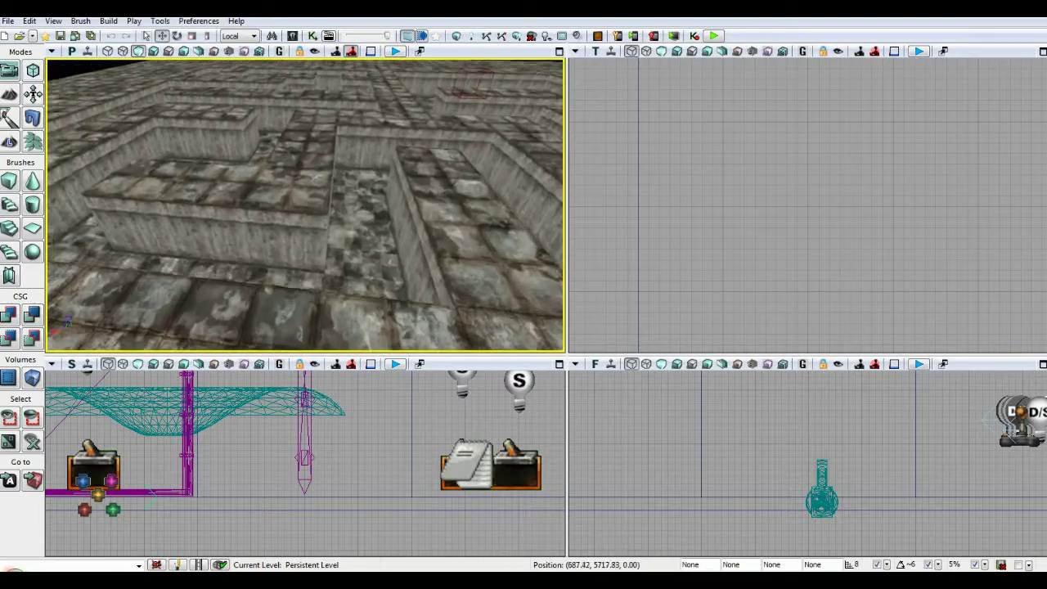
right_click_drag(305, 205, 426, 206)
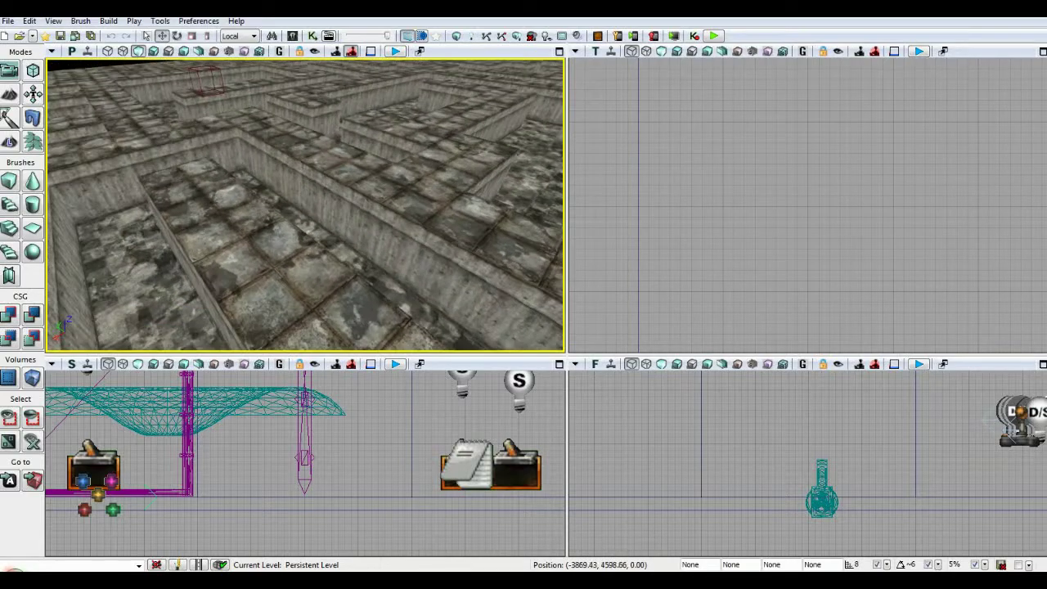
right_click_drag(304, 204, 408, 204)
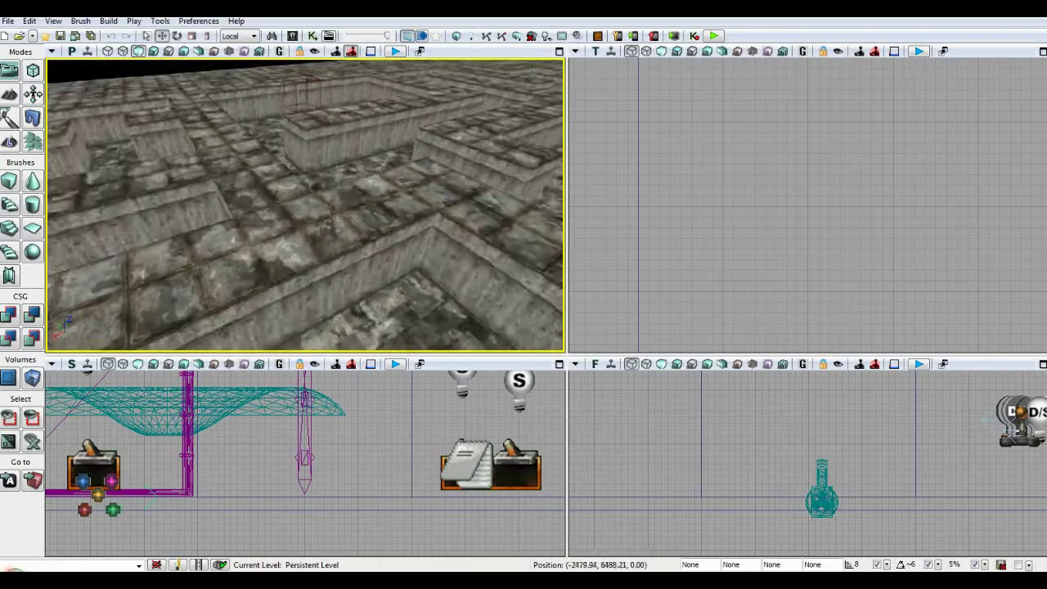
right_click_drag(304, 204, 352, 204)
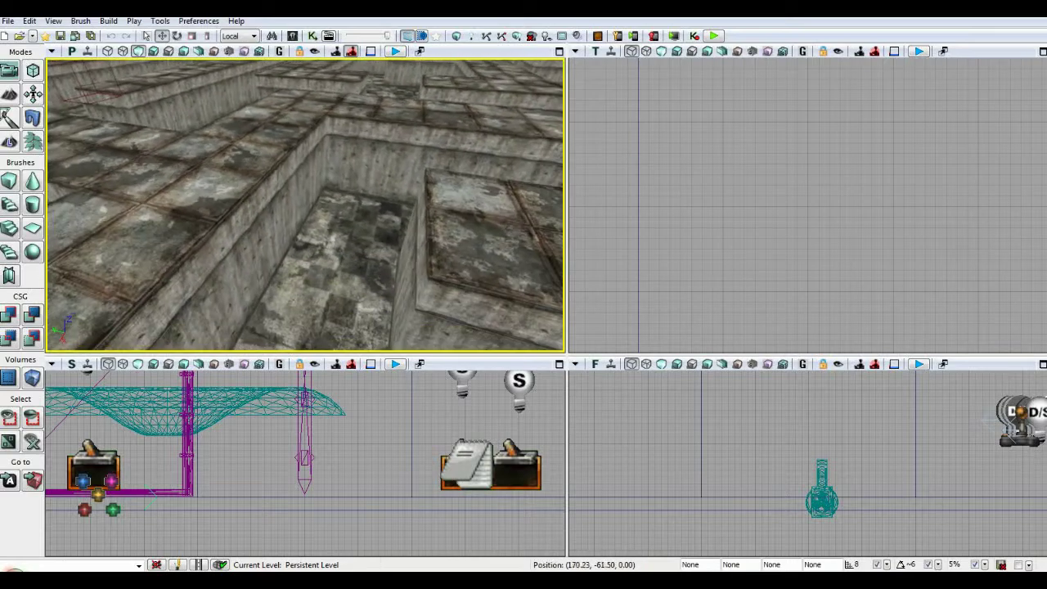
right_click_drag(348, 309, 369, 234)
Open the Content Browser and browse the Mesh group of the Nobiax_Mesh_01 package for the gold meshes
left_click(292, 35)
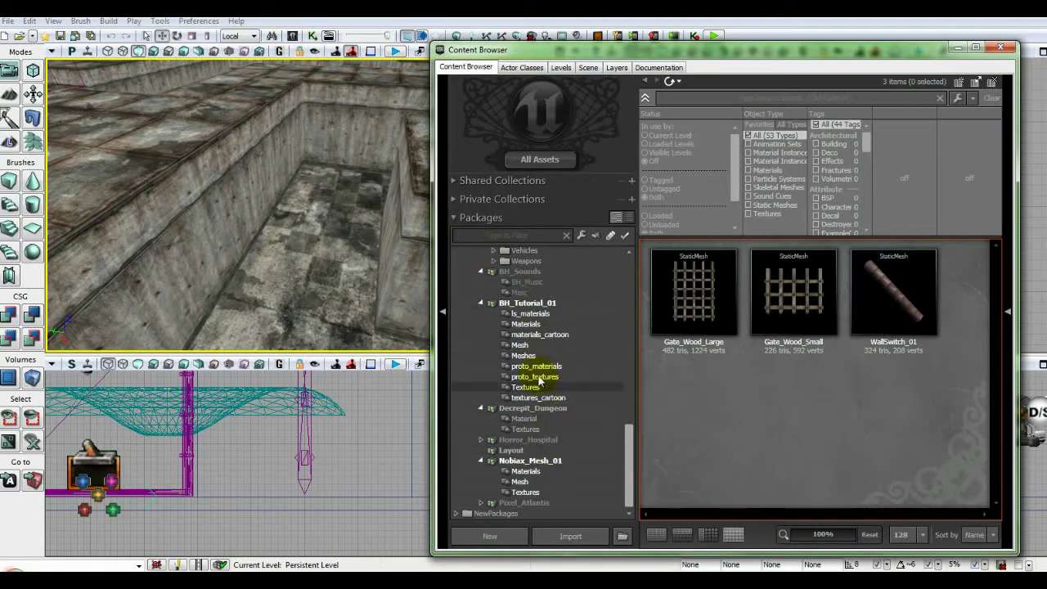
left_click(526, 461)
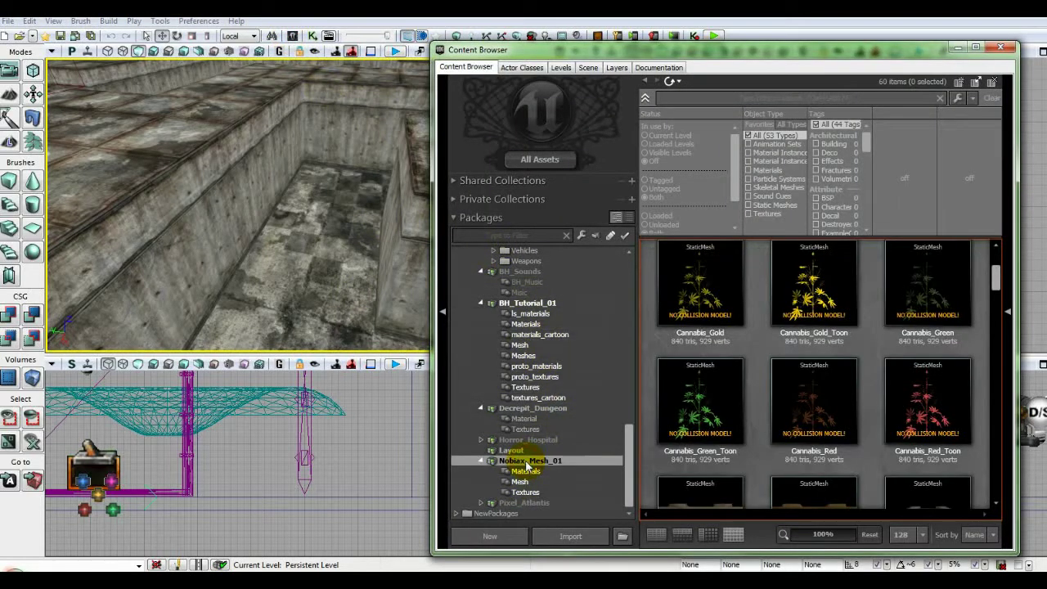
scroll(998, 282, "up", 2)
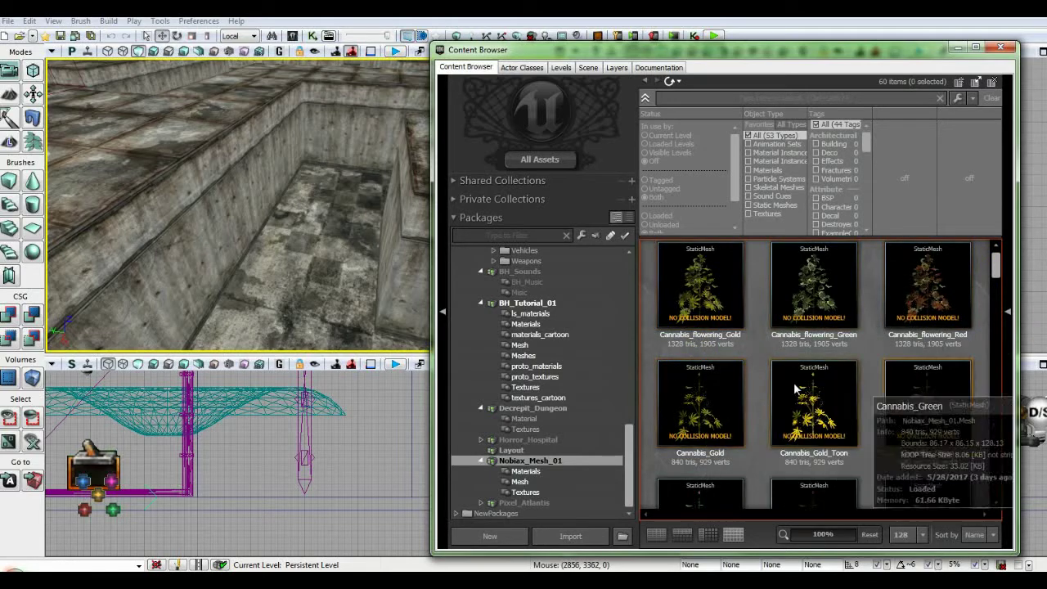
left_click(520, 482)
scroll(755, 378, "down", 2)
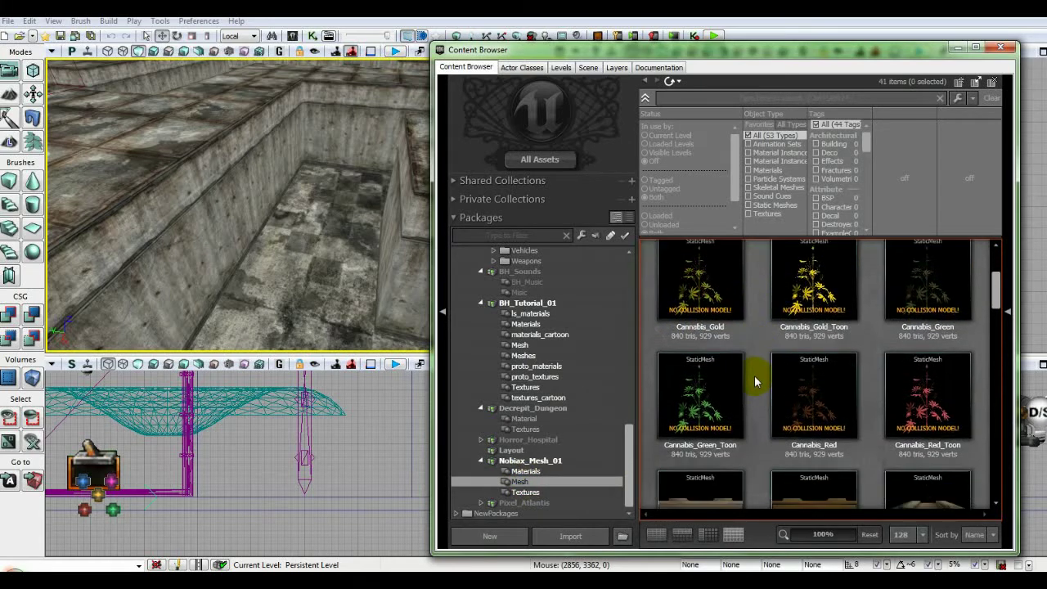
scroll(753, 375, "down", 6)
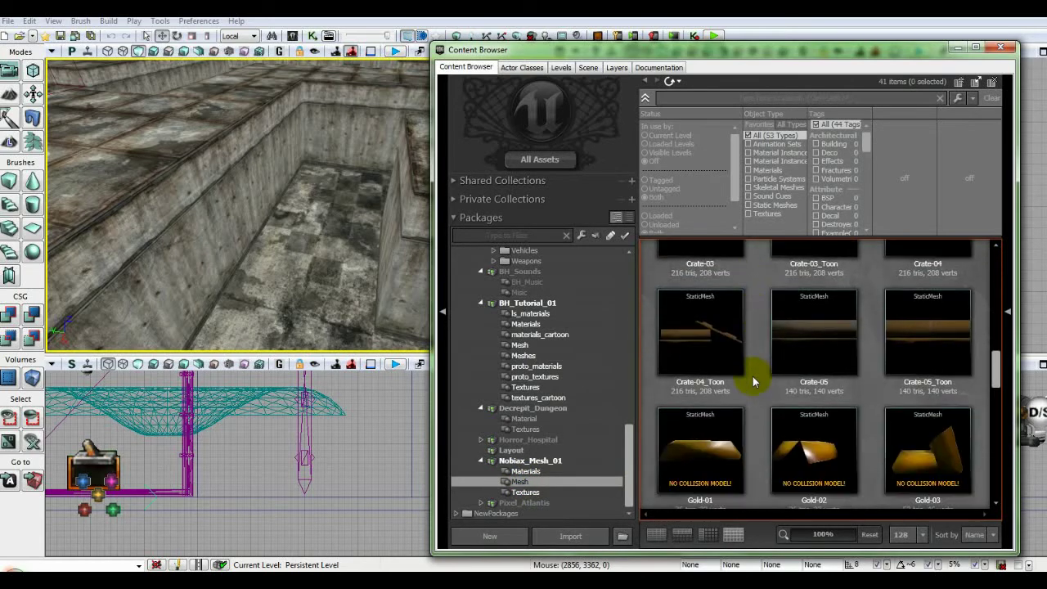
scroll(752, 376, "down", 2)
Place the Gold-01 static mesh on the corridor floor and close the Content Browser
left_click(715, 344)
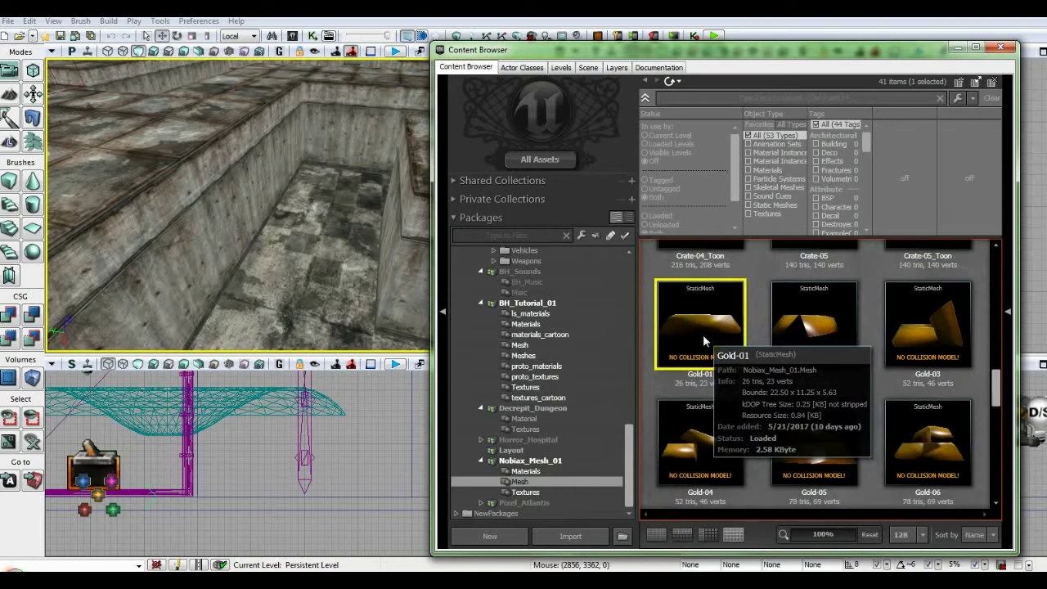
left_click_drag(703, 334, 315, 254)
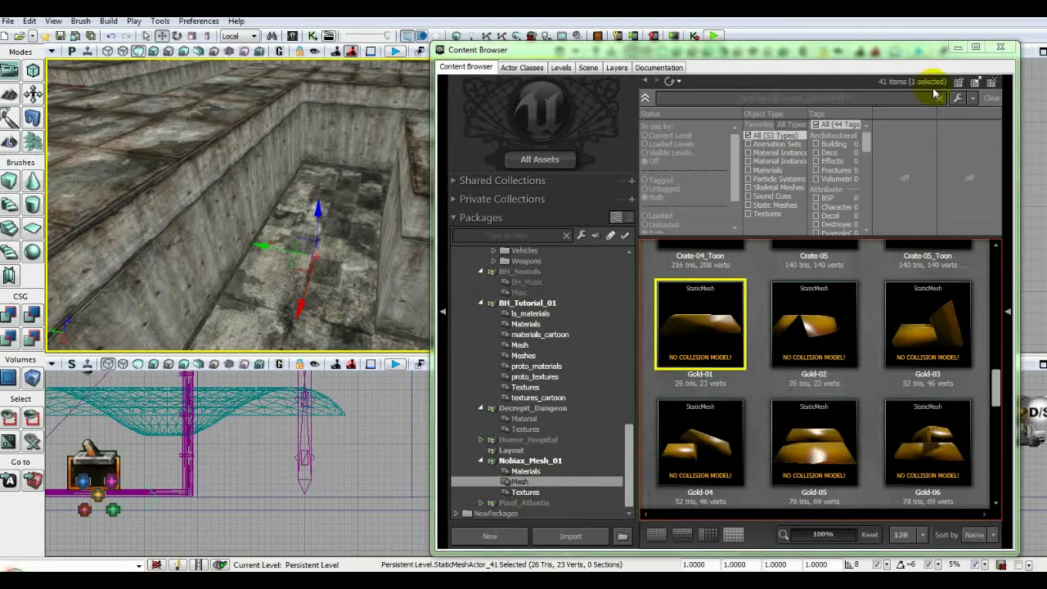
left_click(999, 46)
Centre the views on the placed gold bar and set its overall draw scale to 2
left_click(11, 482)
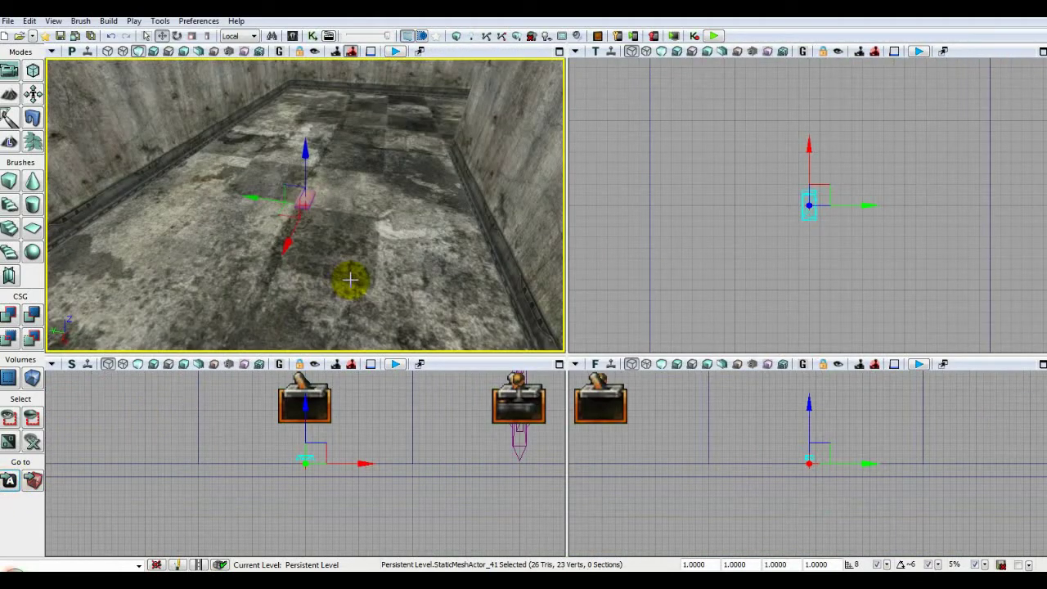
double_click(707, 563)
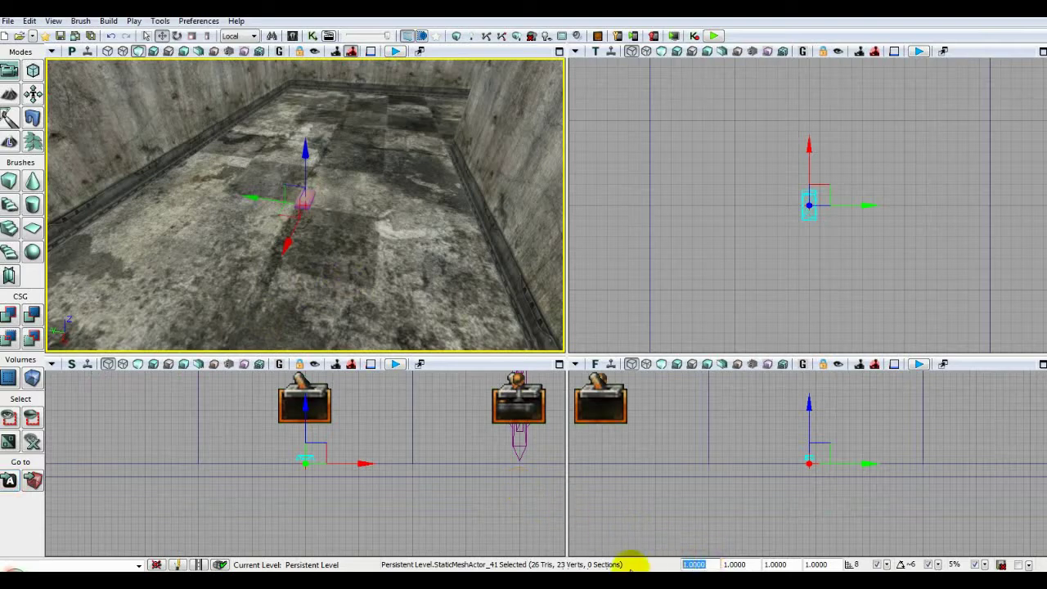
type("2")
key("Return")
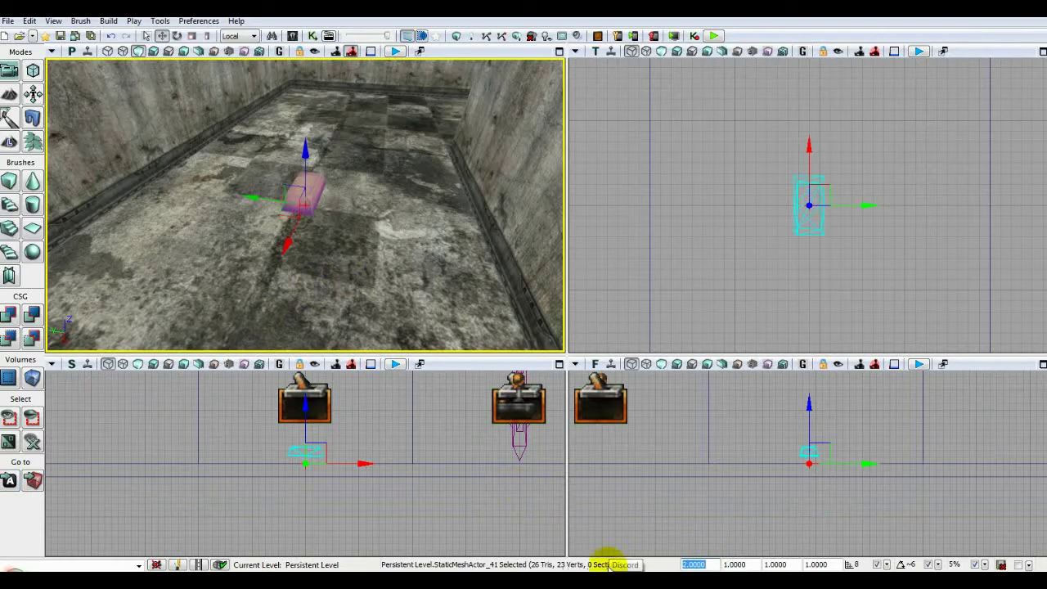
middle_click_drag(395, 243, 395, 164)
mouse_move(395, 245)
right_mouse_down()
mouse_move(400, 296)
mouse_move(389, 258)
right_mouse_up()
middle_click_drag(388, 258, 388, 197)
right_click_drag(388, 197, 384, 233)
middle_click_drag(384, 233, 381, 282)
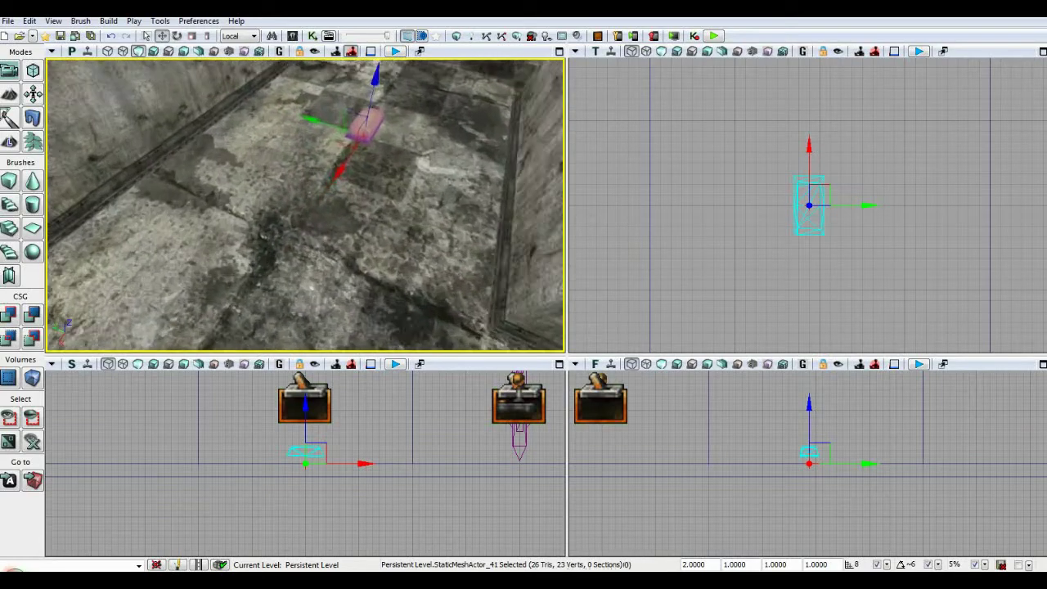
left_click_drag(380, 282, 391, 260)
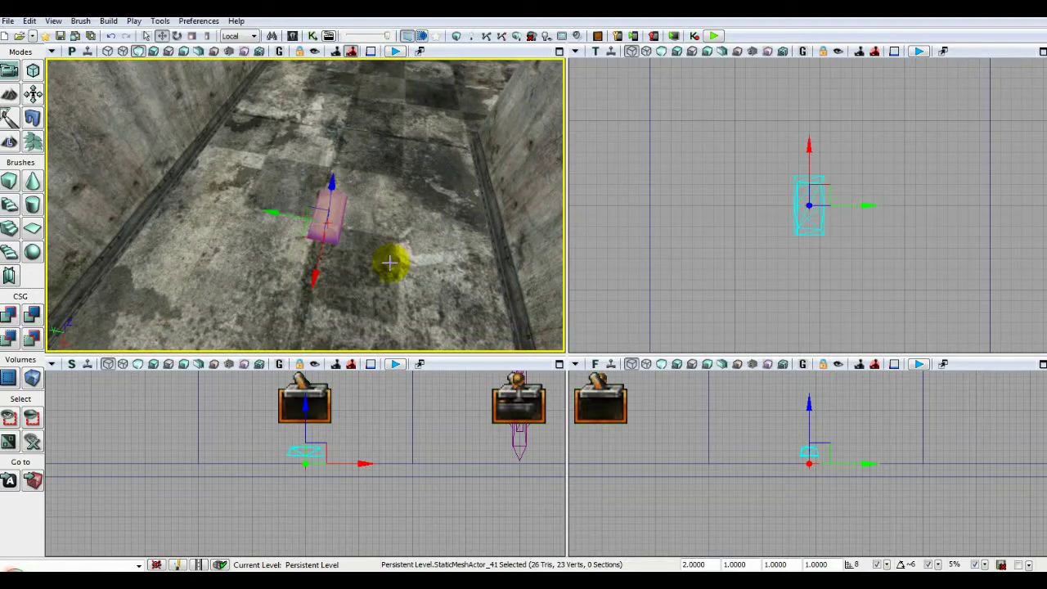
Add a Trigger actor on the corridor floor beside the gold bar and leave the trigger selected
right_click(381, 211)
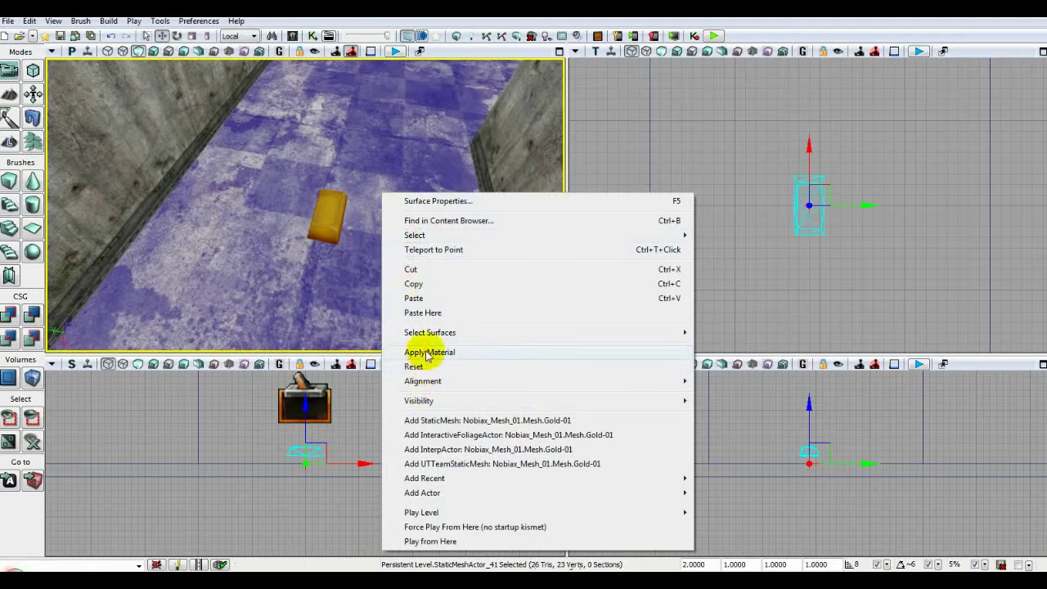
mouse_move(430, 493)
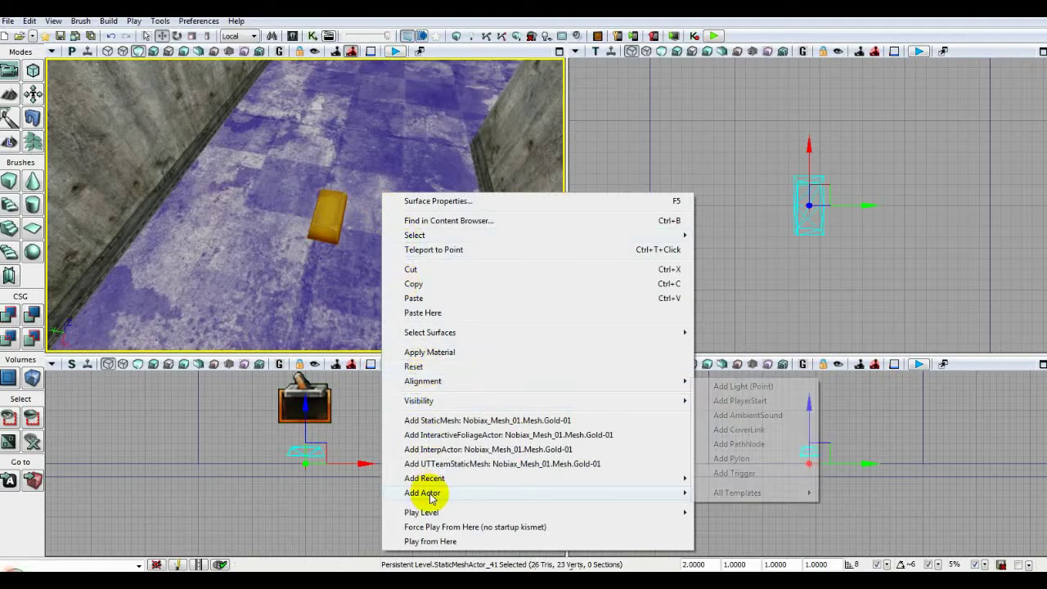
left_click(732, 473)
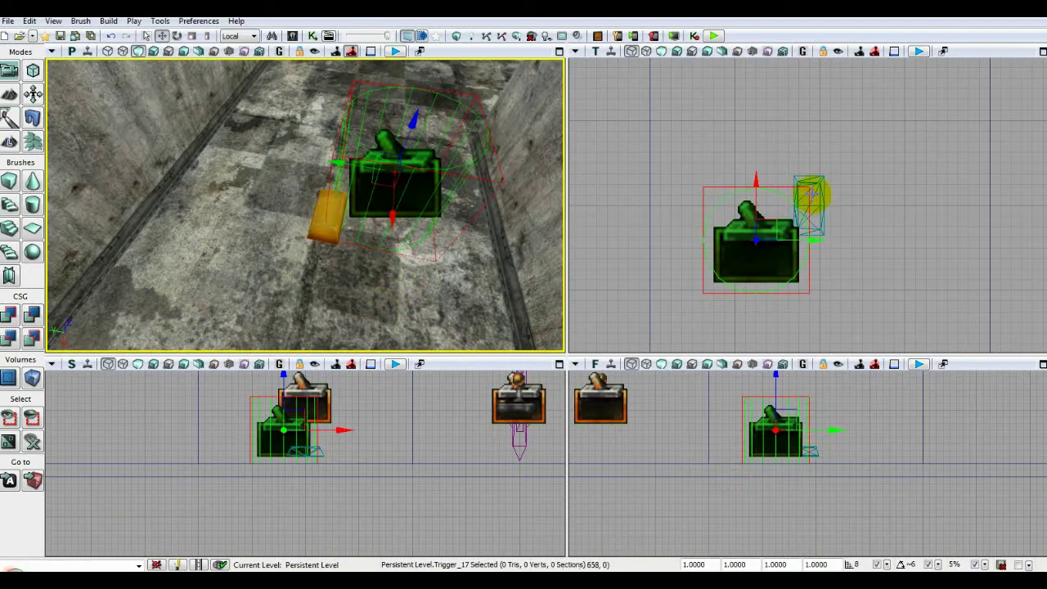
left_click(683, 231)
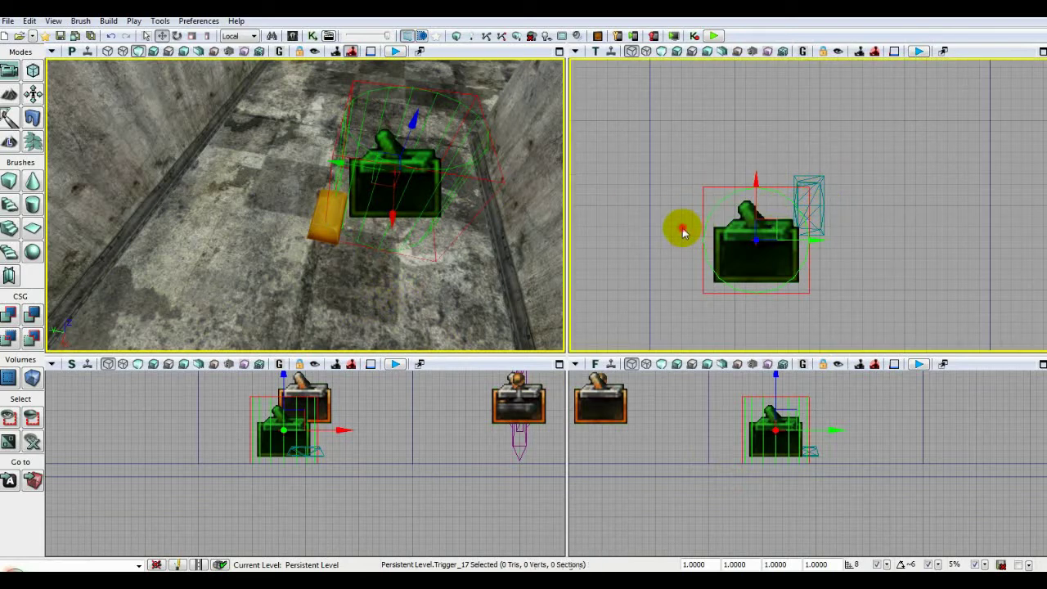
scroll(681, 229, "down", 4)
left_click(753, 212)
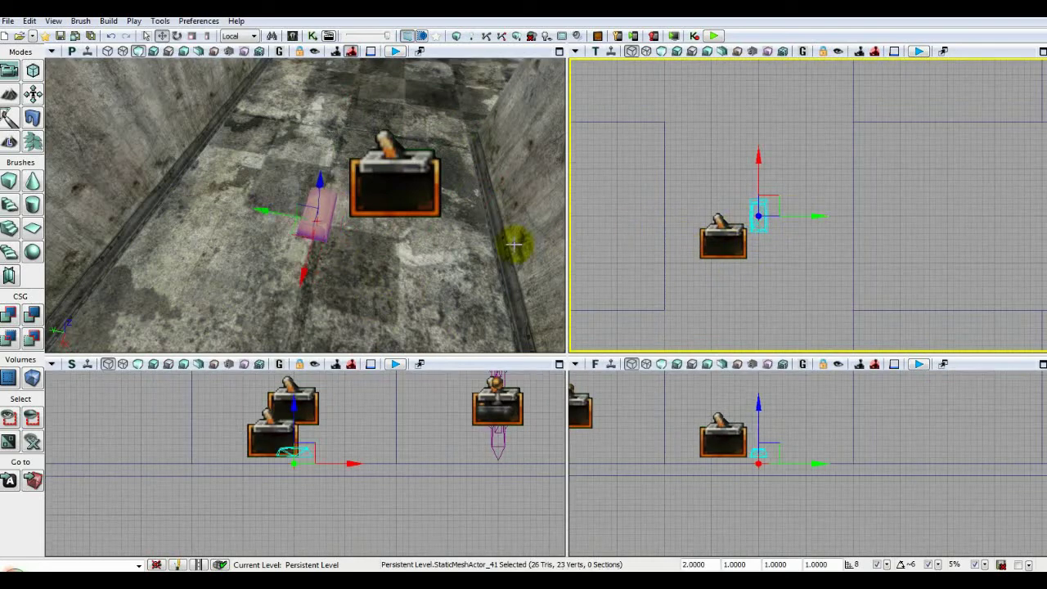
left_click_drag(472, 259, 452, 235)
left_click(418, 214)
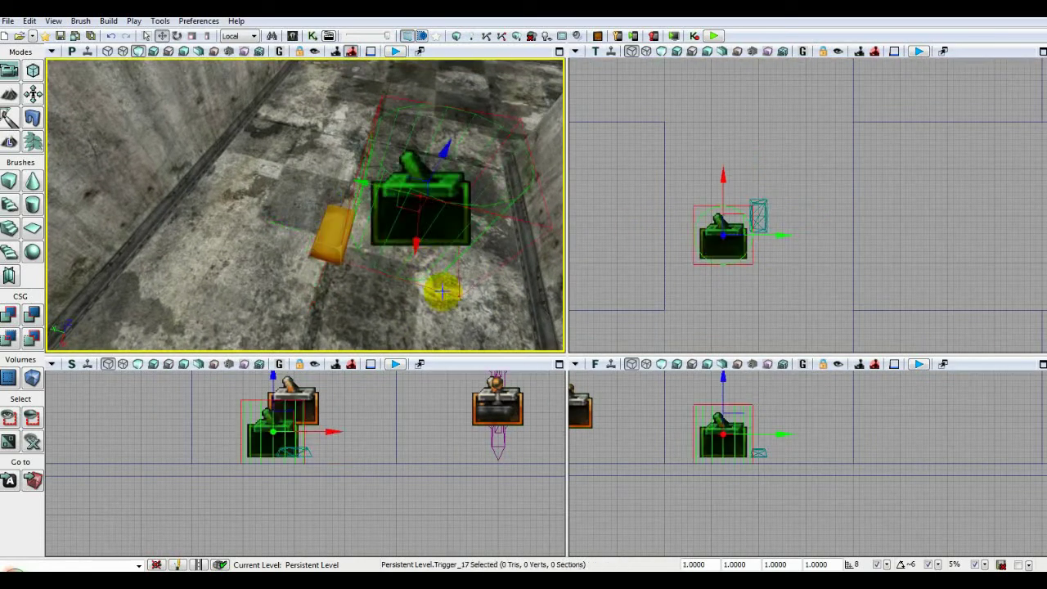
mouse_move(495, 297)
left_mouse_down()
mouse_move(491, 315)
mouse_move(462, 298)
mouse_move(520, 315)
mouse_move(526, 301)
mouse_move(495, 297)
left_mouse_up()
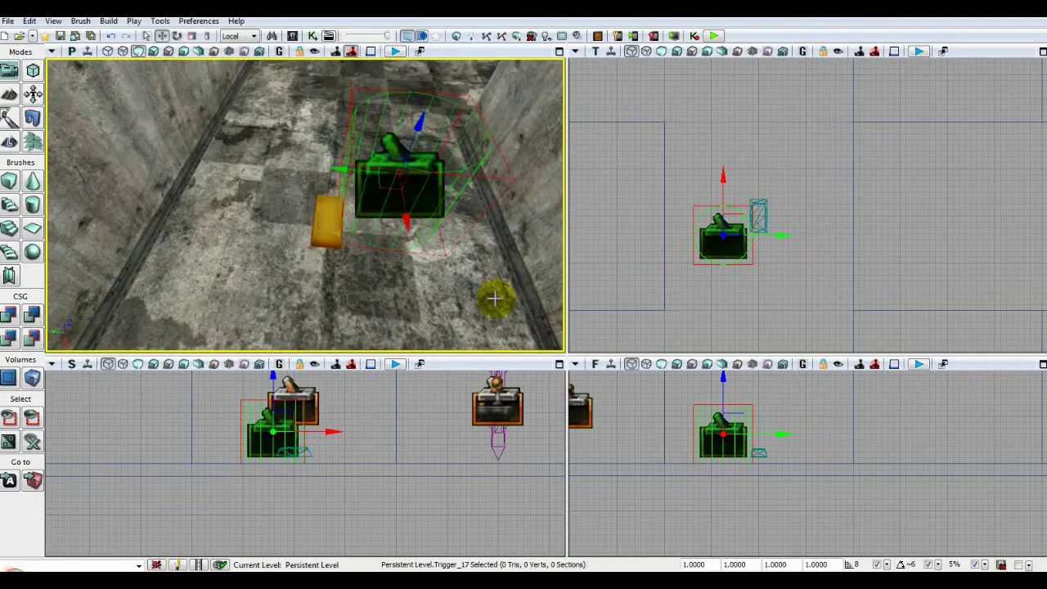
Open UnrealKismet and create a Touch event for the selected trigger in an empty area of the main sequence
left_click(313, 36)
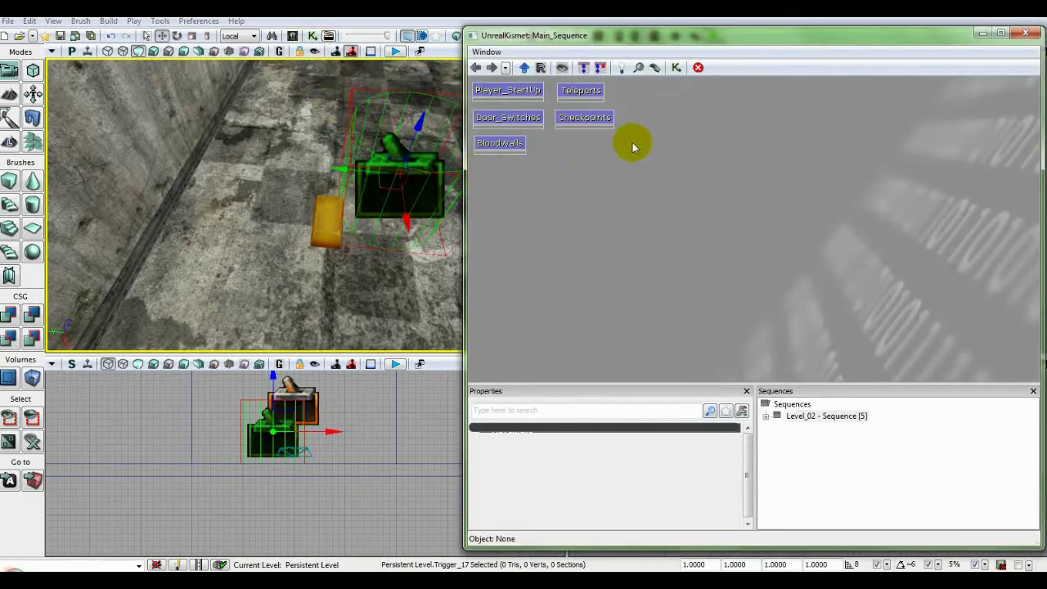
left_click_drag(646, 35, 697, 38)
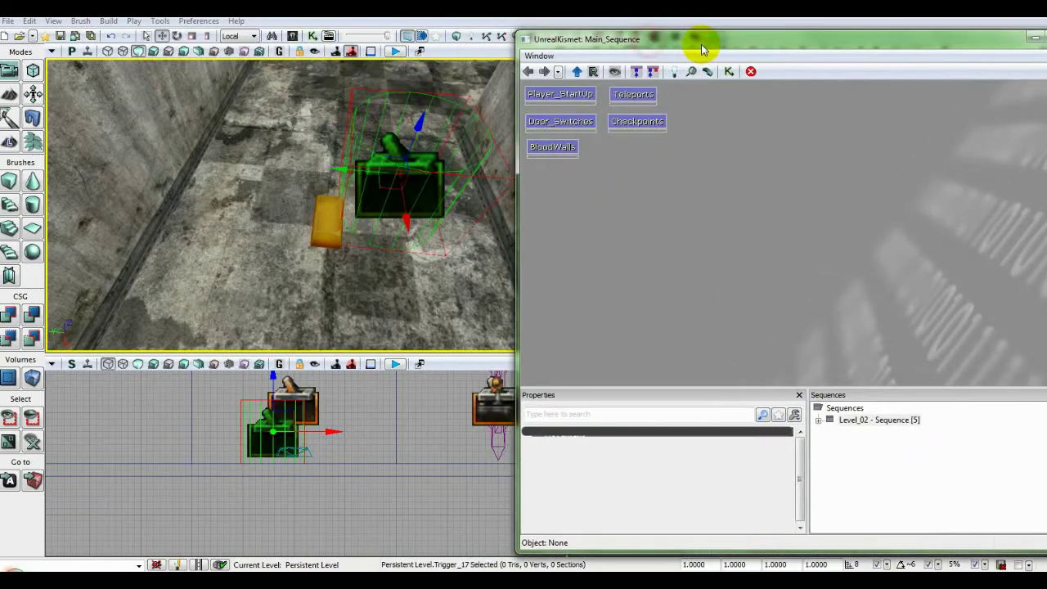
right_click(708, 160)
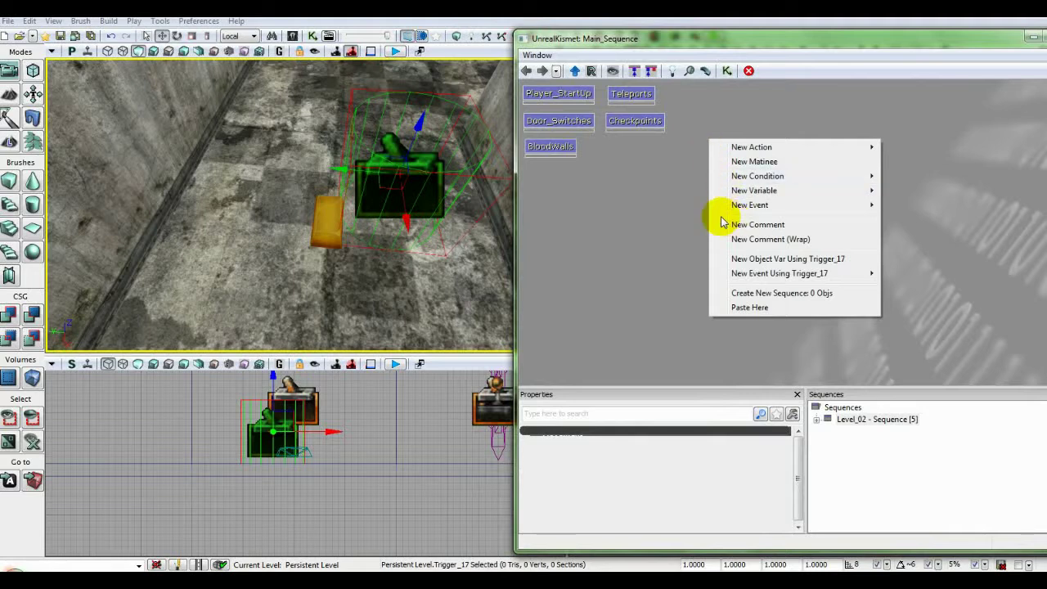
mouse_move(749, 278)
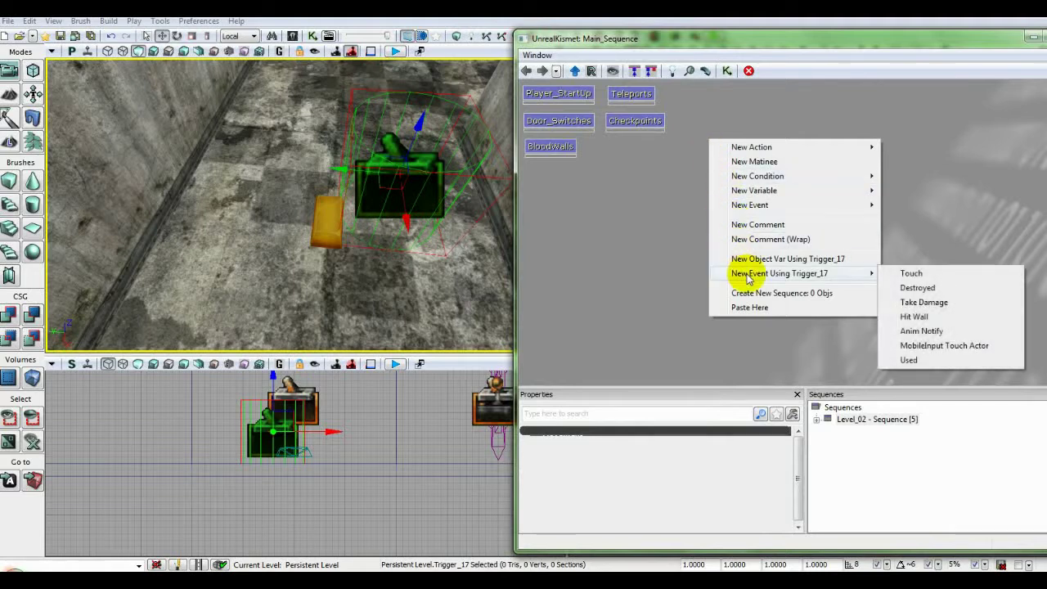
left_click(898, 273)
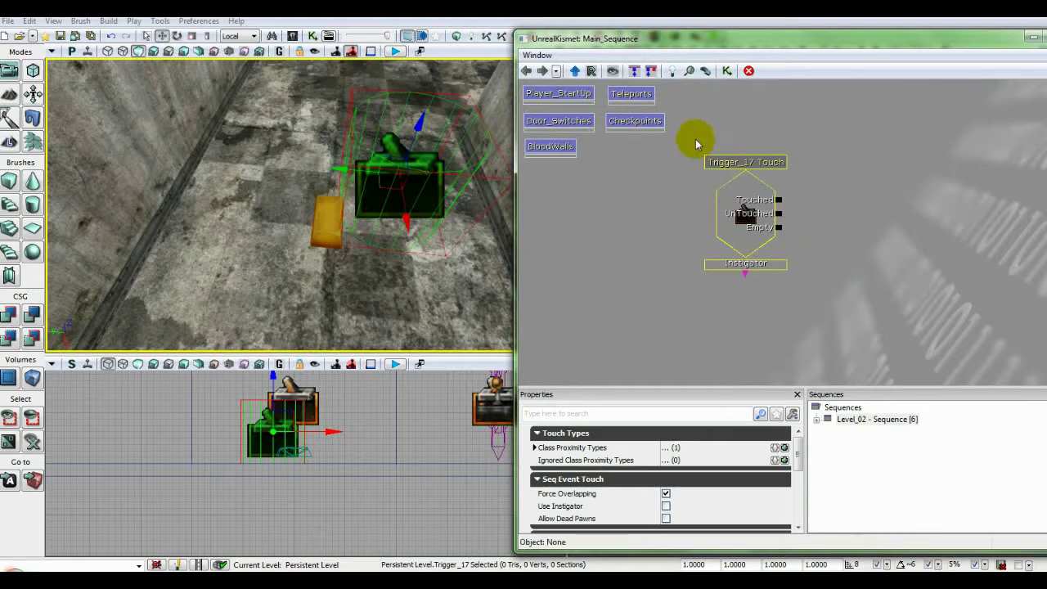
Group the trigger's Touch event into a new sub-sequence named Treasure
left_click_drag(695, 138, 789, 284, "ctrl+alt")
right_click(744, 198)
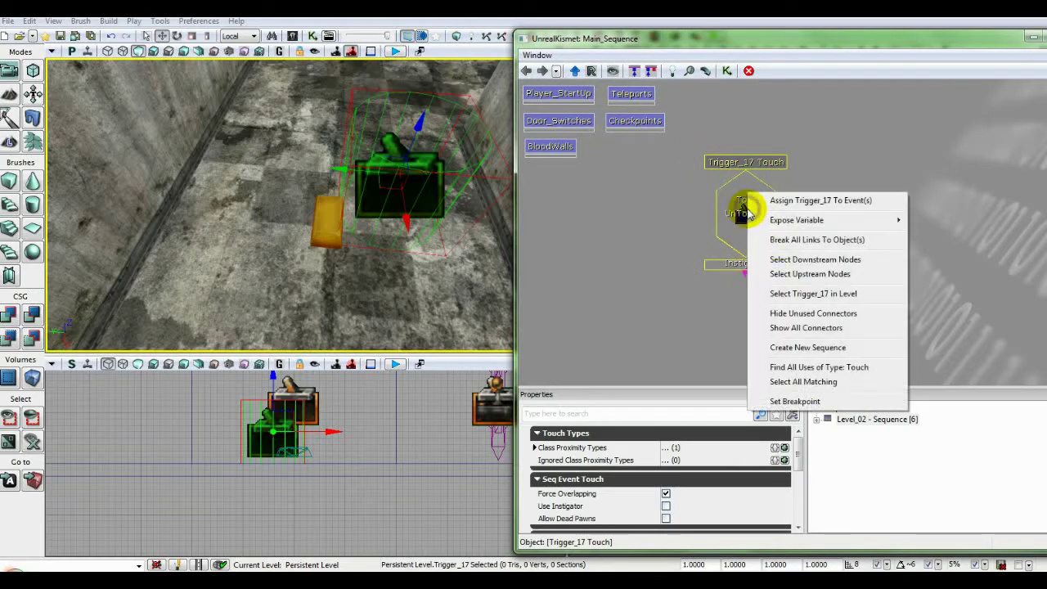
left_click(783, 350)
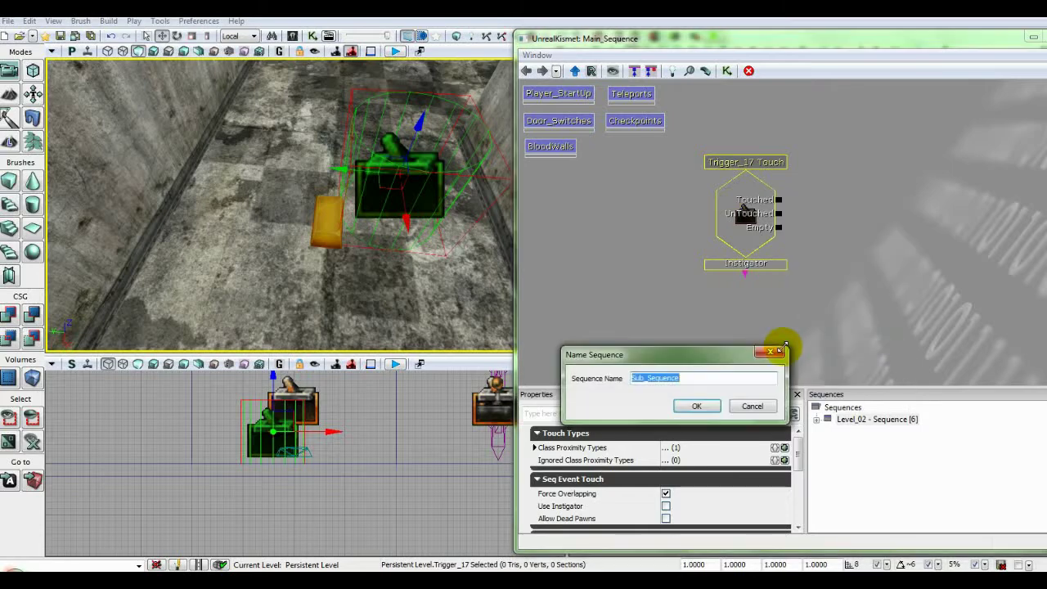
type("Treasure")
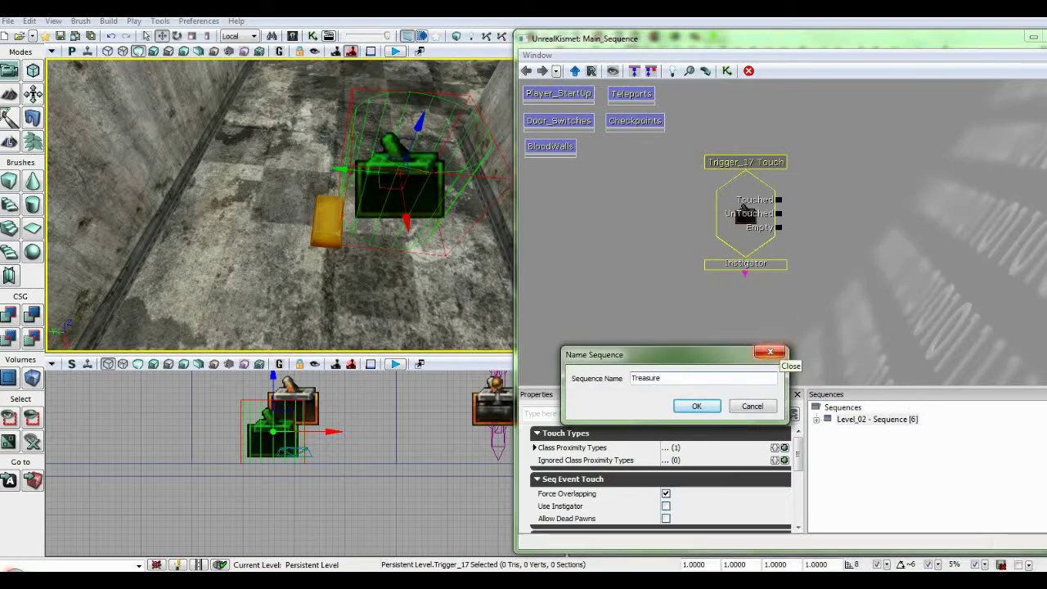
key("Return")
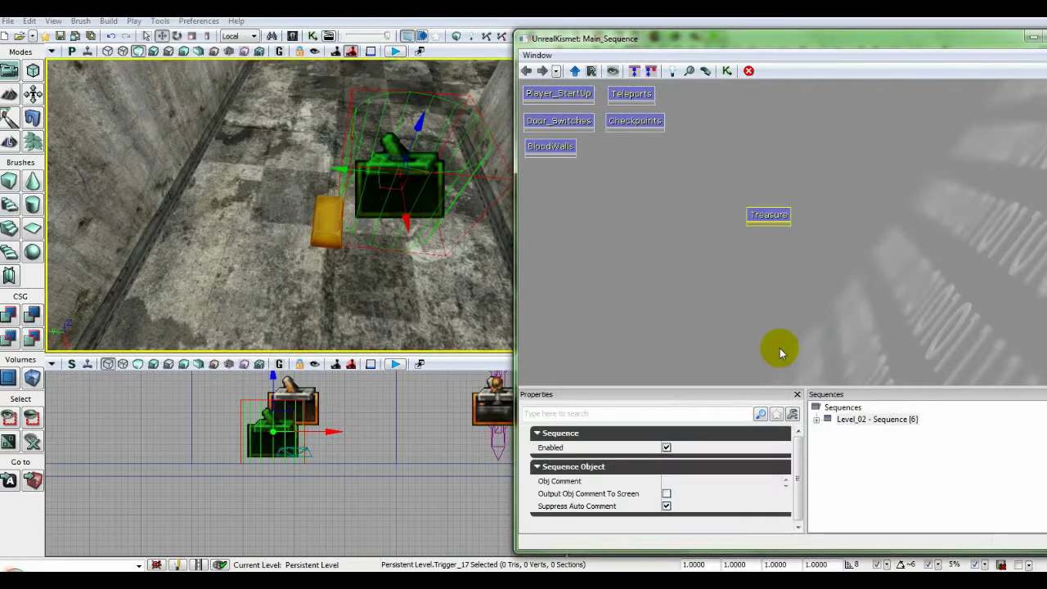
Place the Treasure sequence beside BloodWalls and open it to show the Touch event with free space around it
left_click_drag(767, 214, 610, 149)
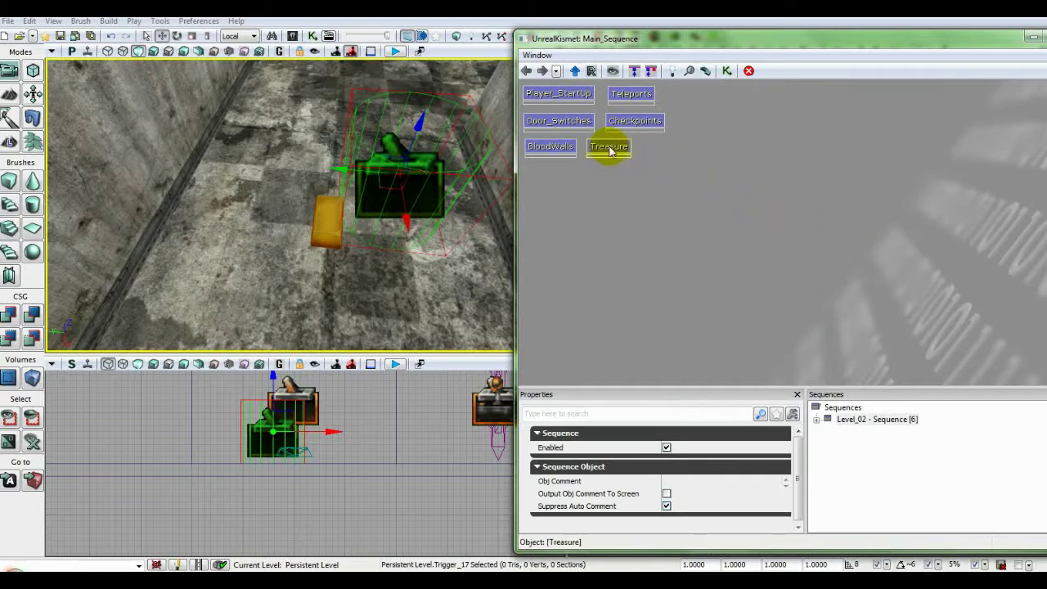
double_click(609, 148)
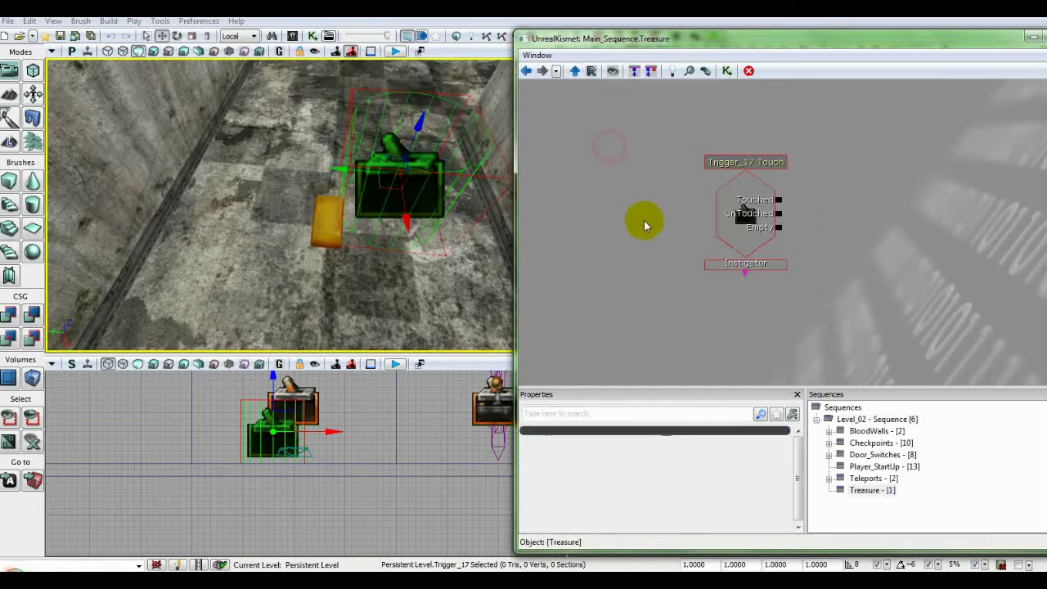
left_click(726, 211)
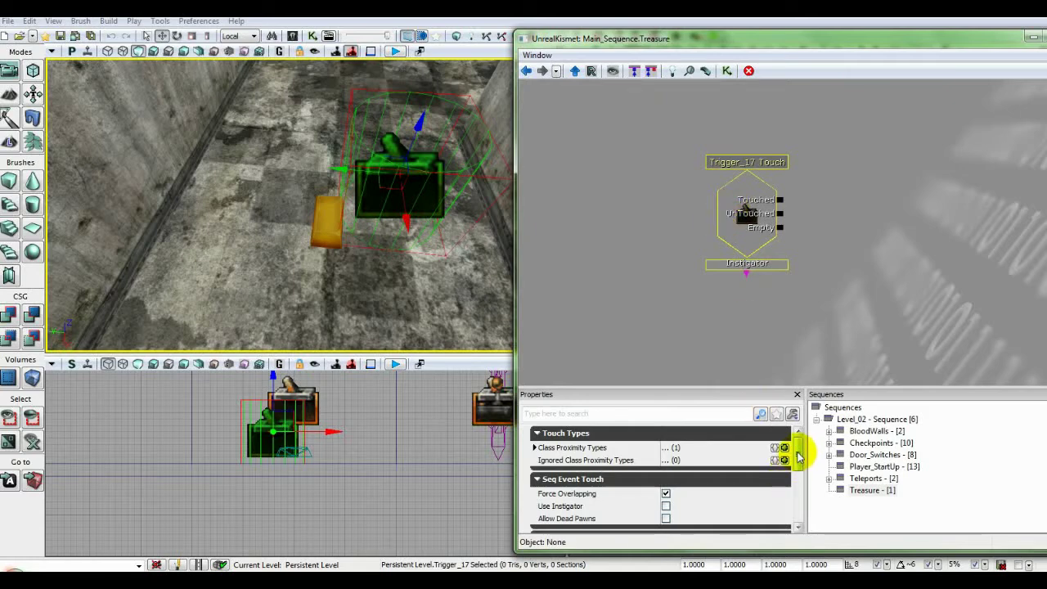
mouse_move(794, 455)
left_mouse_down()
mouse_move(793, 491)
mouse_move(794, 451)
left_mouse_up()
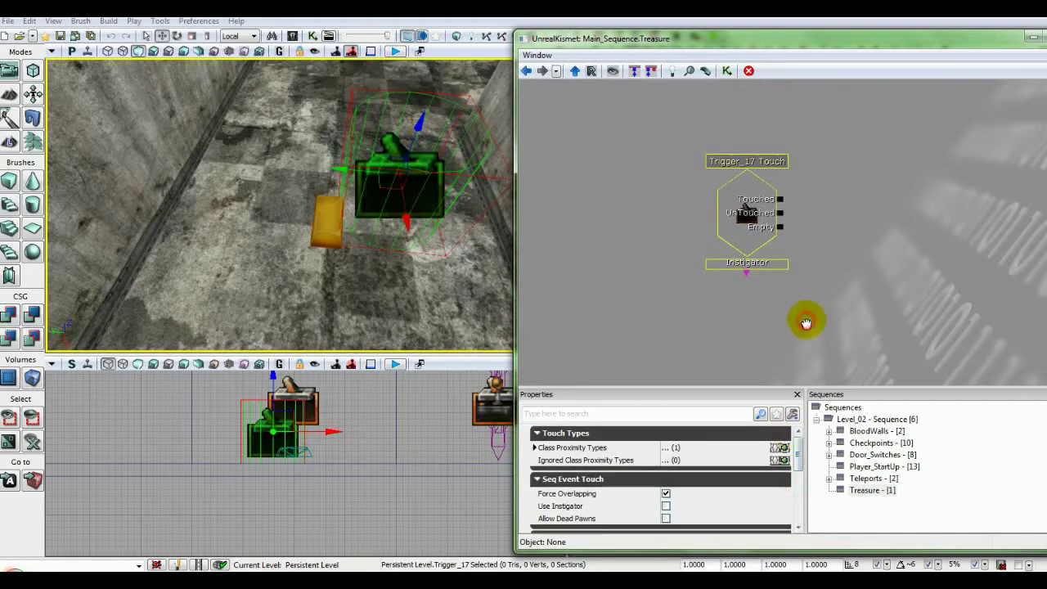
left_click_drag(805, 323, 760, 311)
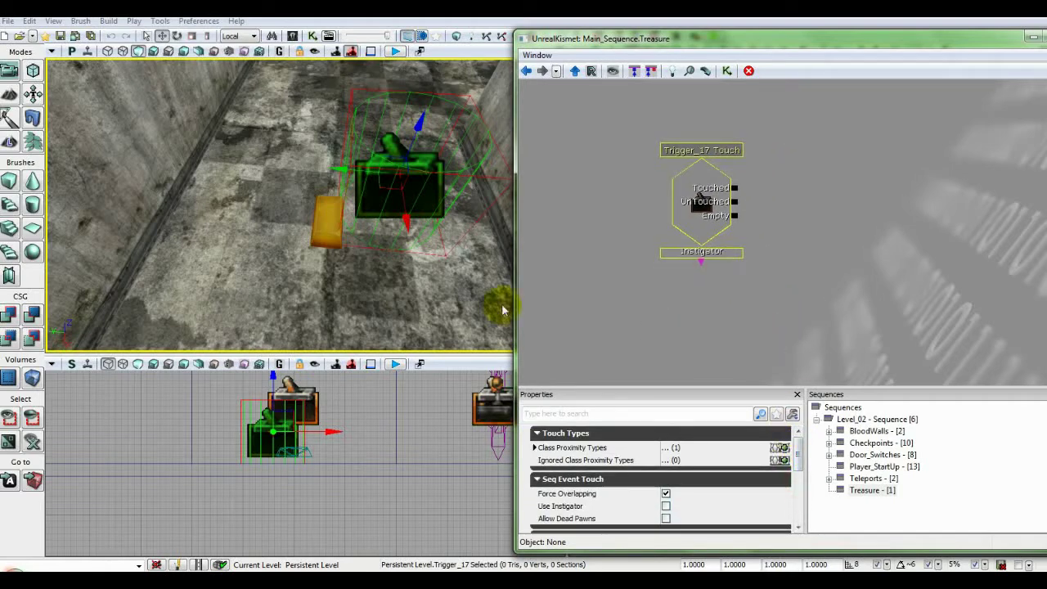
Convert the gold bar static mesh actor in the corridor to a Mover
left_click(323, 228)
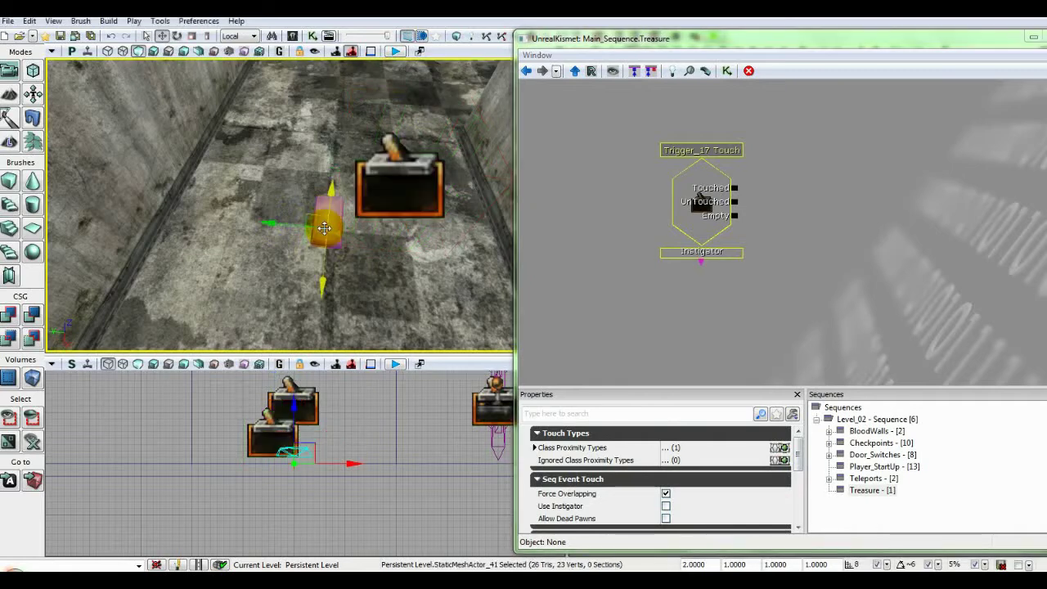
right_click(324, 228)
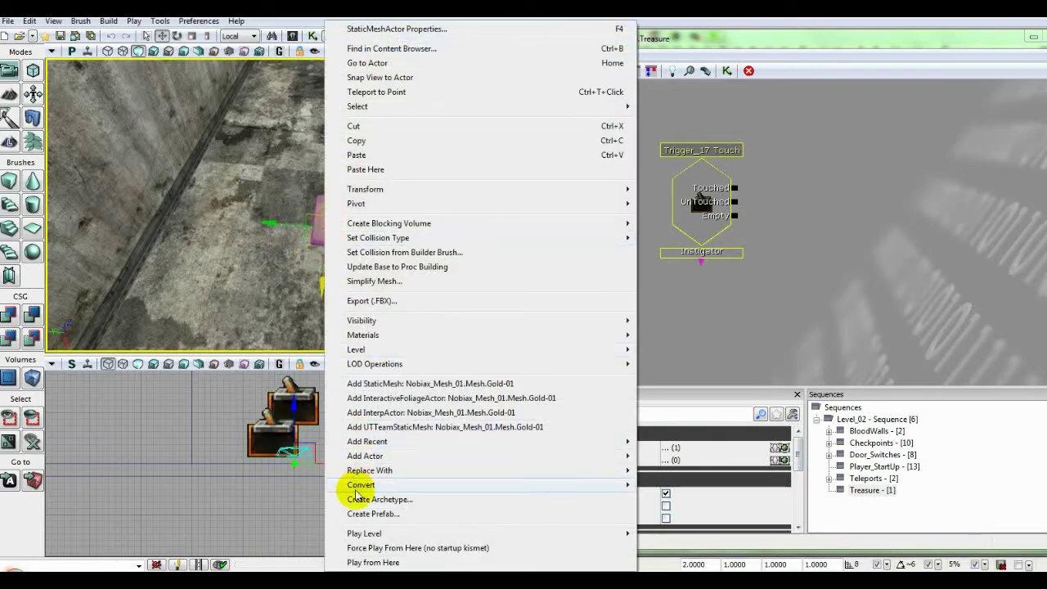
mouse_move(425, 486)
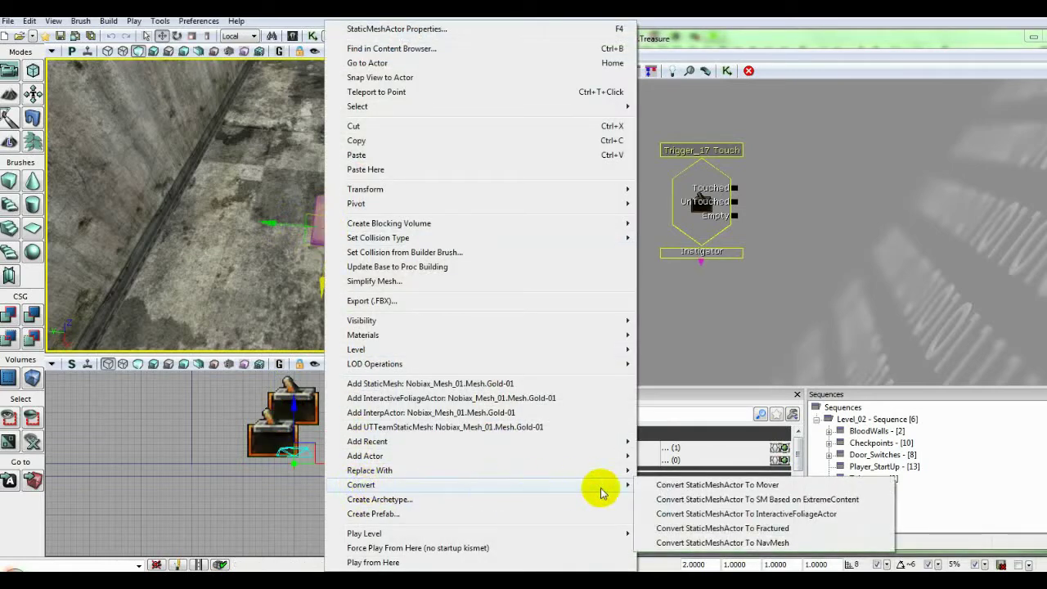
left_click(701, 489)
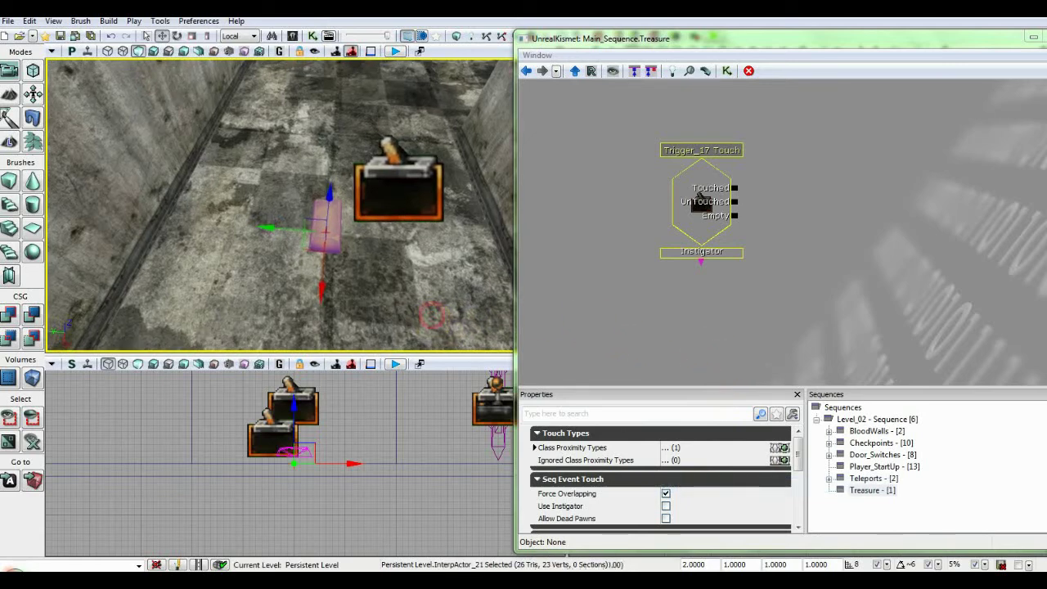
mouse_move(432, 316)
left_mouse_down()
mouse_move(431, 299)
mouse_move(432, 313)
left_mouse_up()
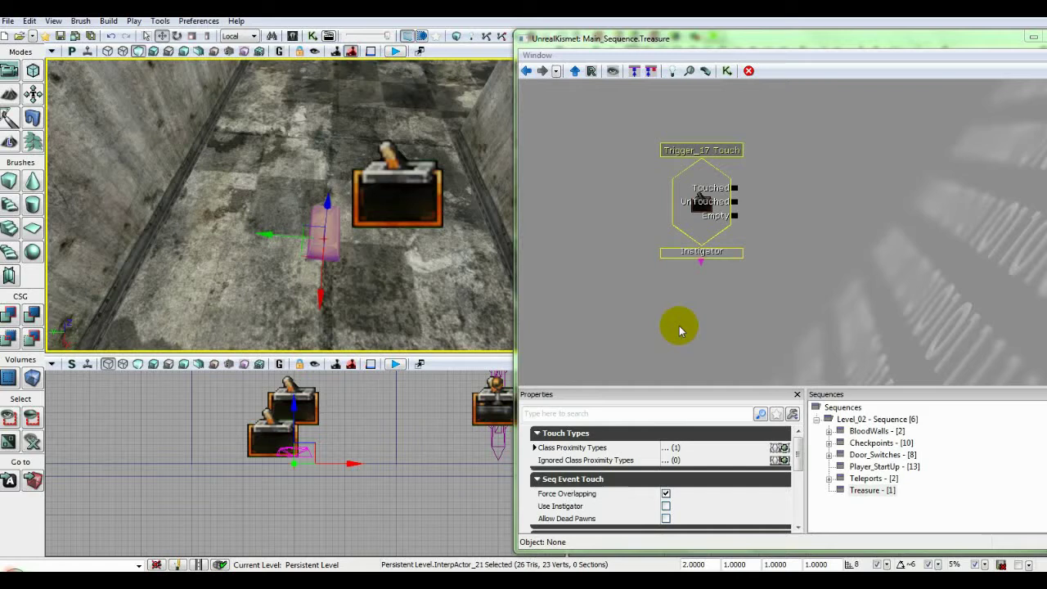
Add a Play Announcement action fed by the trigger's Touched output, with the announcement text "+10 Gold"
right_click(762, 119)
mouse_move(767, 122)
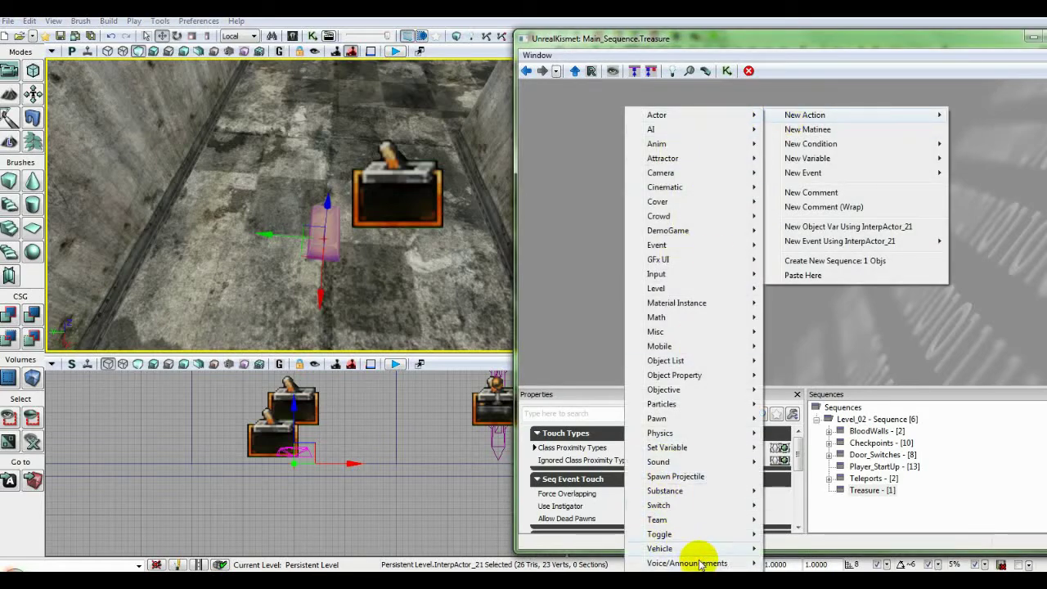
mouse_move(702, 563)
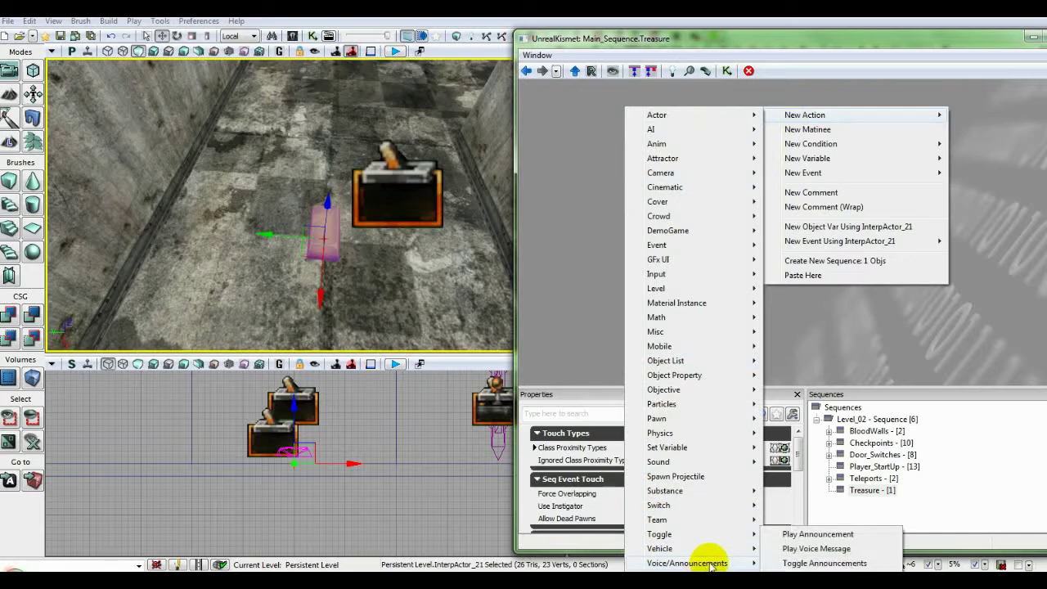
left_click(808, 535)
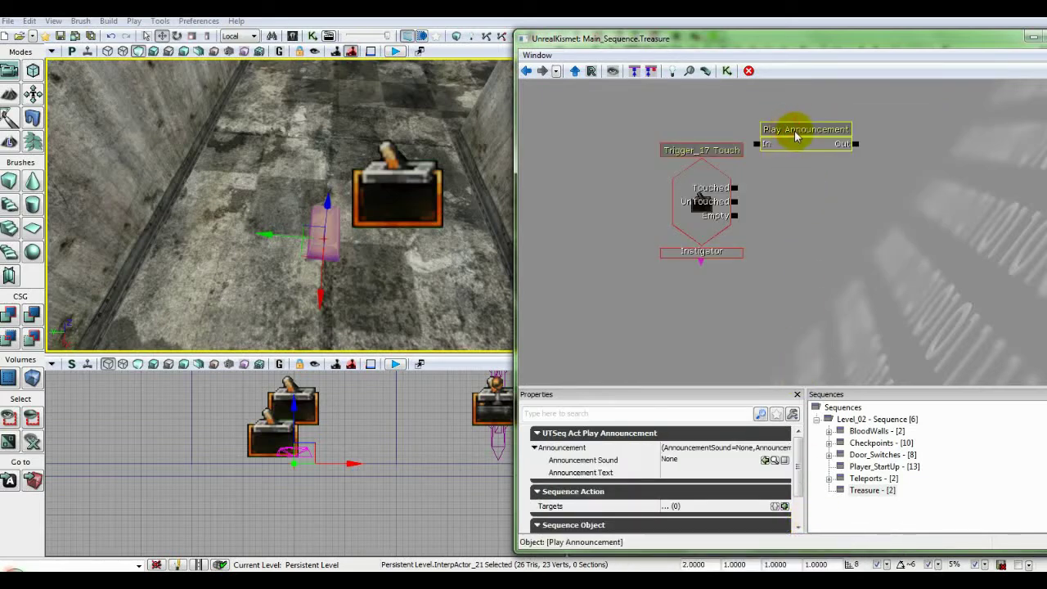
left_click_drag(795, 137, 807, 148, "ctrl")
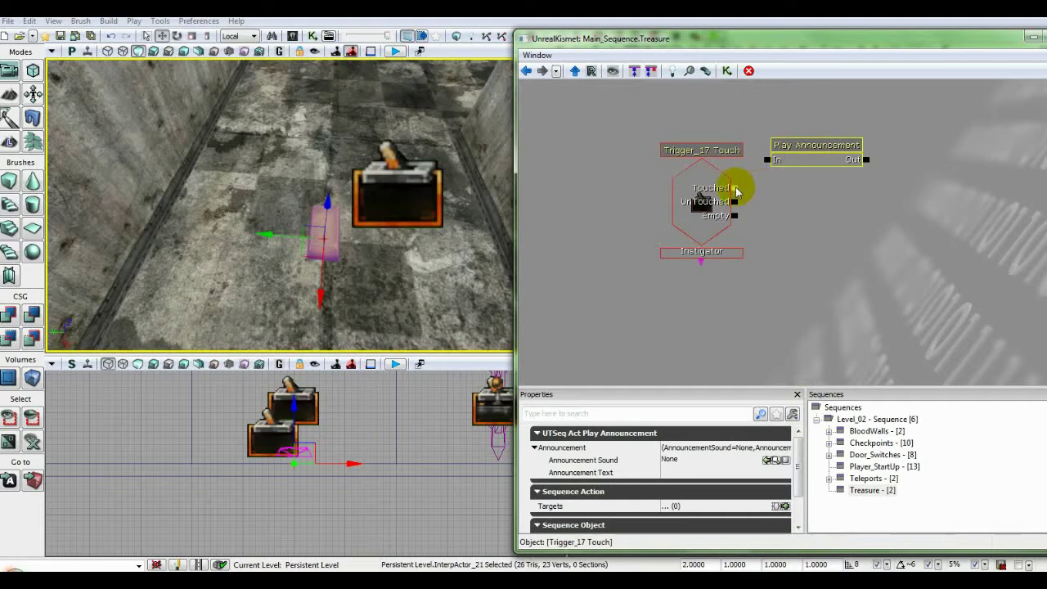
left_click_drag(736, 191, 766, 160)
left_click(790, 156)
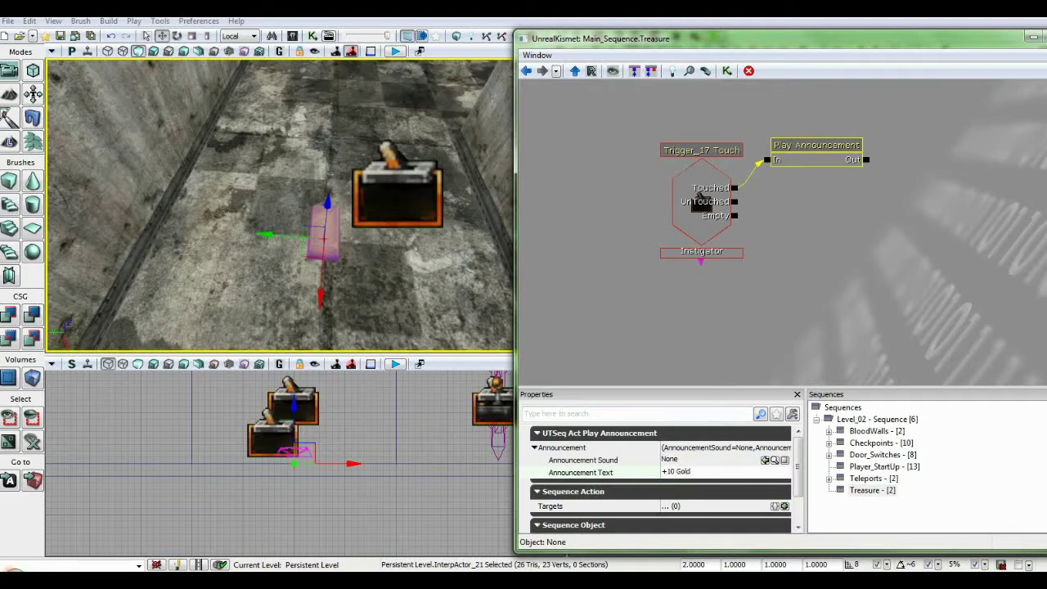
Browse the A_Movers doors and elevators sounds in the Content Browser and audition the A_Elevator_Stone02_OpenStartCue sound cue
left_click(292, 36)
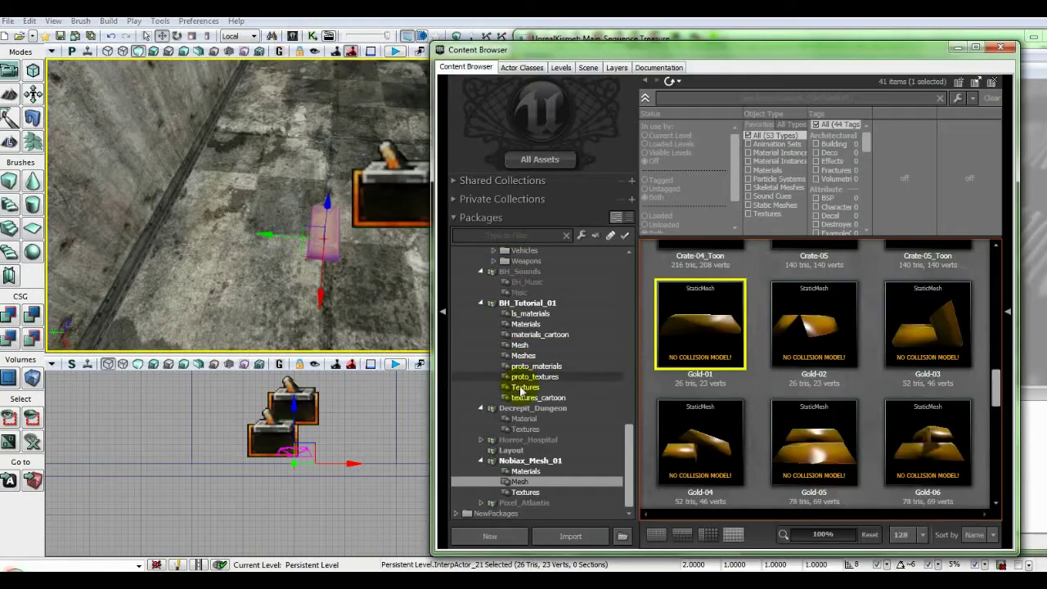
left_click_drag(626, 444, 629, 388)
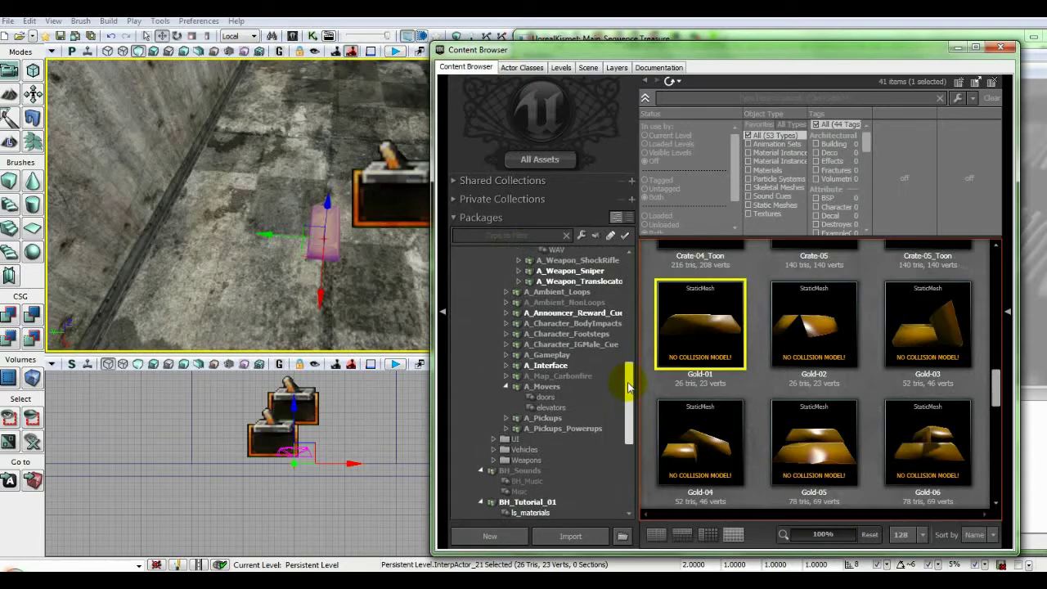
left_click(544, 397)
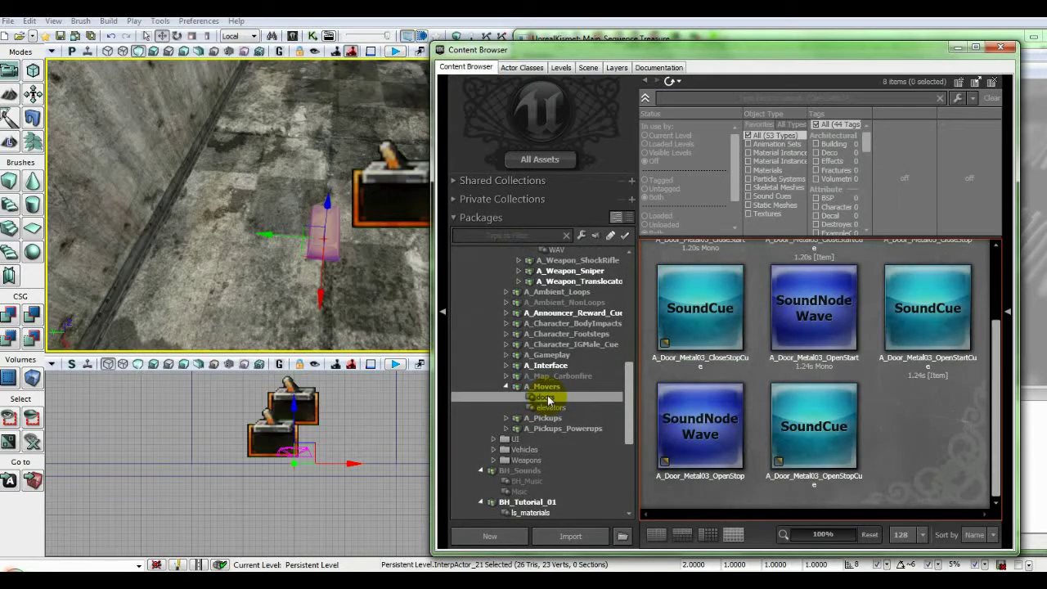
mouse_move(626, 397)
left_mouse_down()
mouse_move(628, 276)
mouse_move(627, 399)
left_mouse_up()
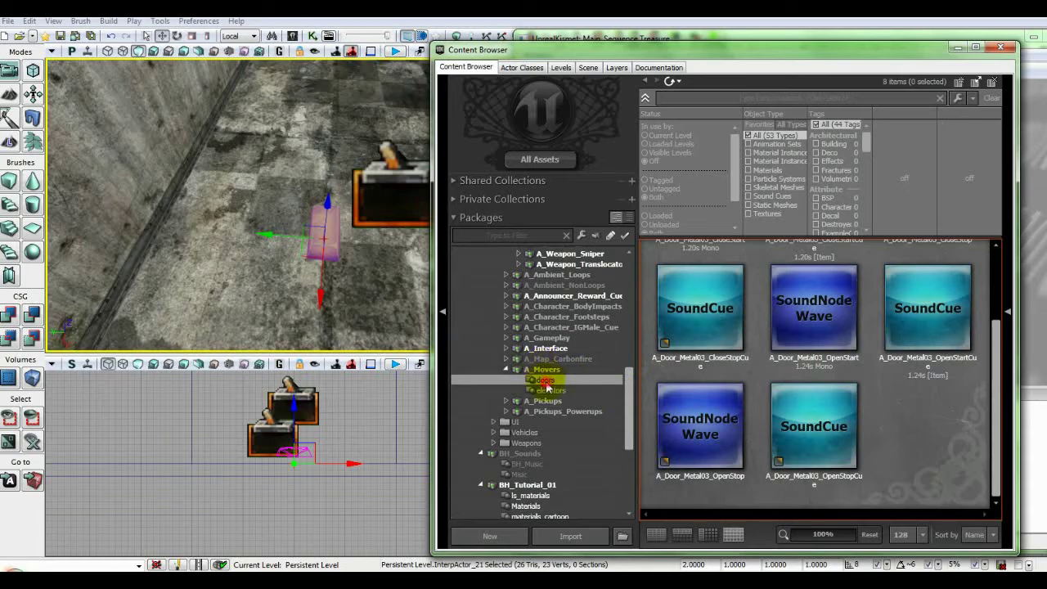
left_click(546, 391)
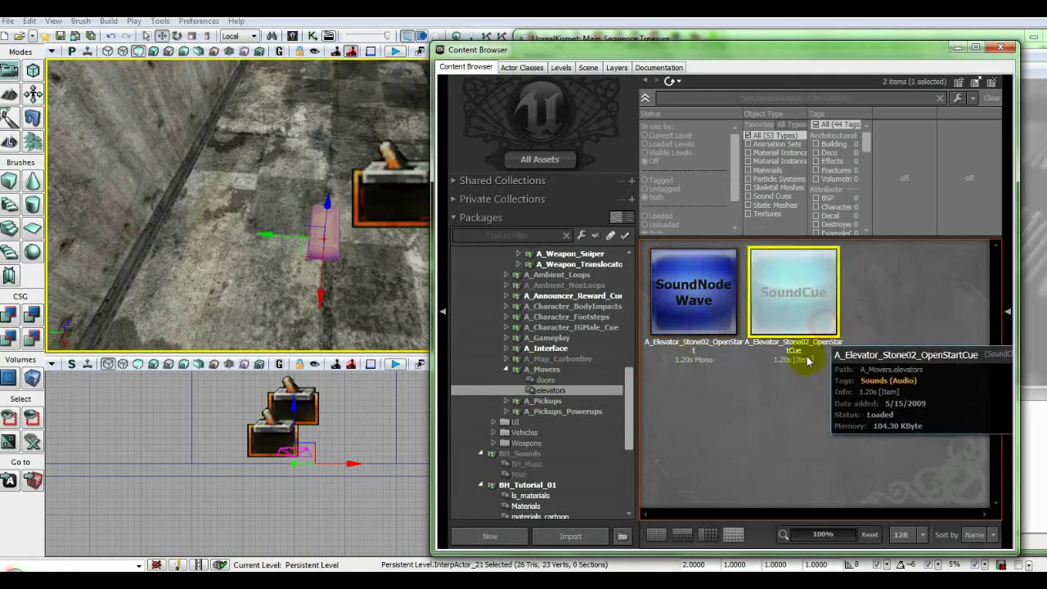
left_click(795, 352)
double_click(789, 296)
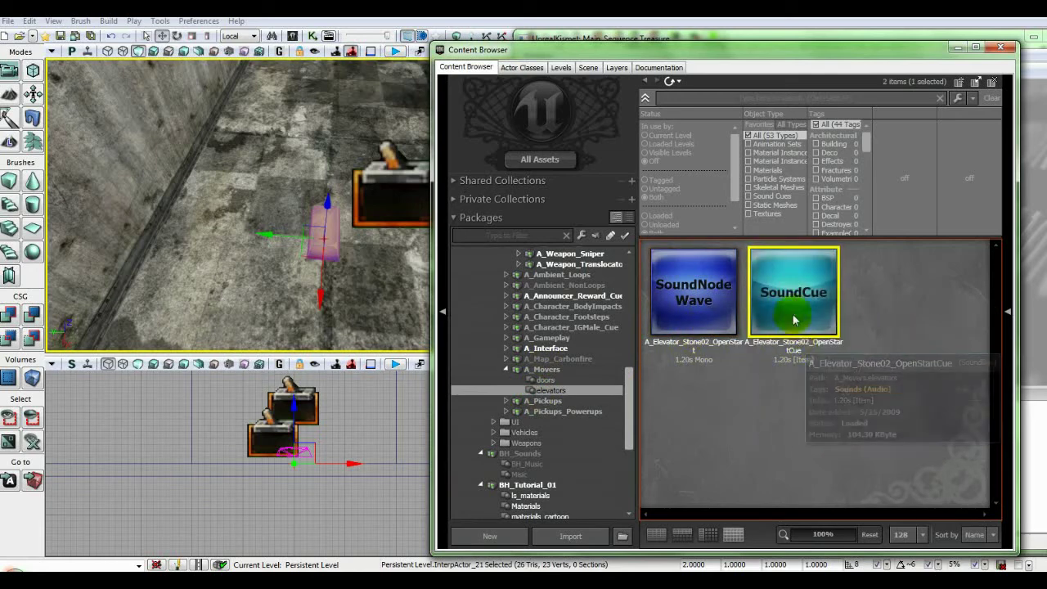
double_click(789, 306)
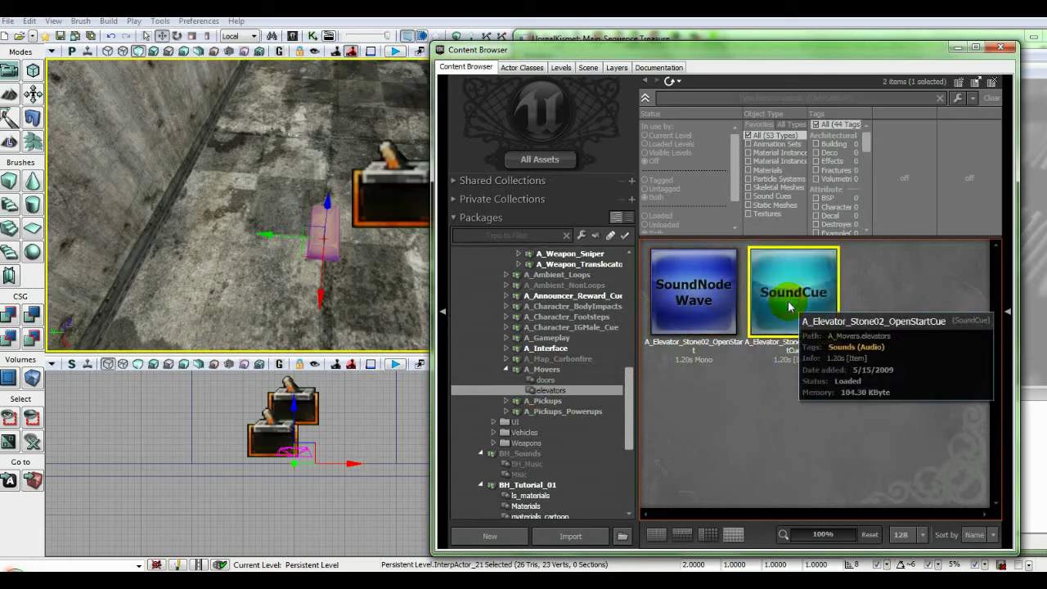
Filter the A_Movers doors assets to Sound Cues only and audition the four A_Door_Metal03 cues
left_click(589, 380)
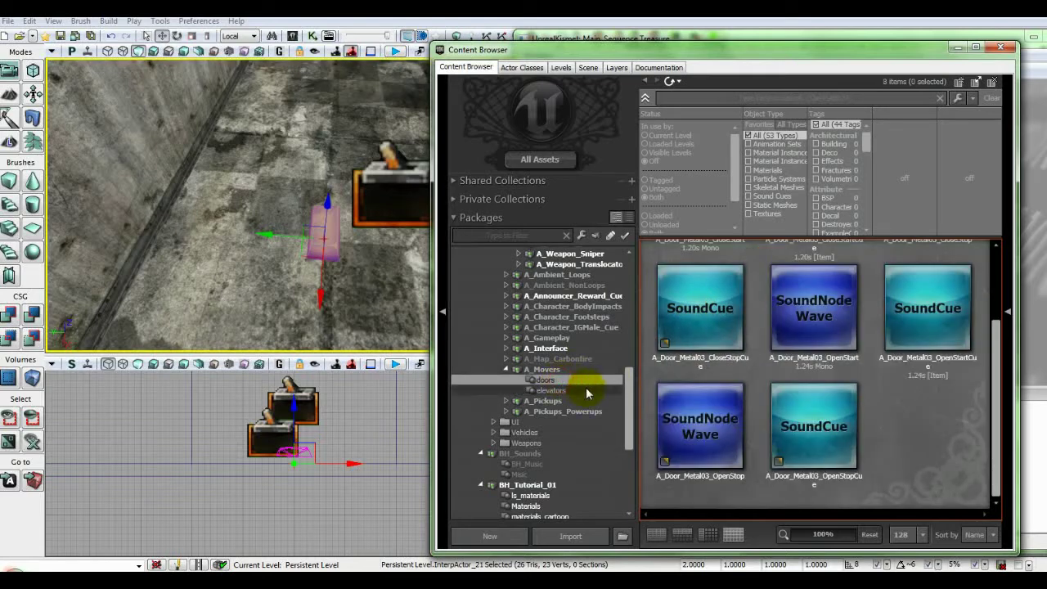
left_click(748, 197)
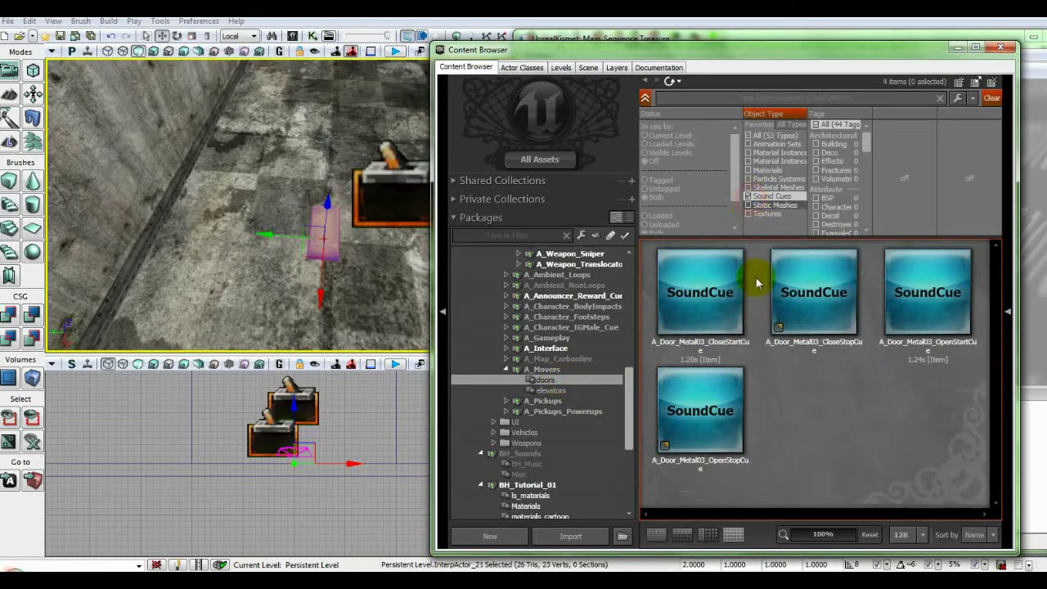
left_click(700, 314)
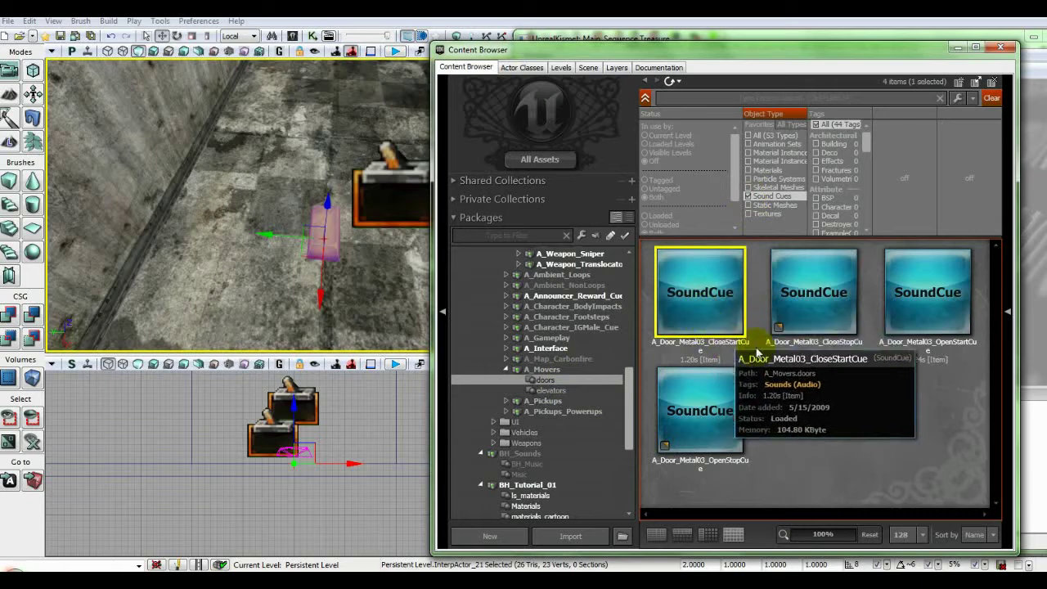
left_click(809, 303)
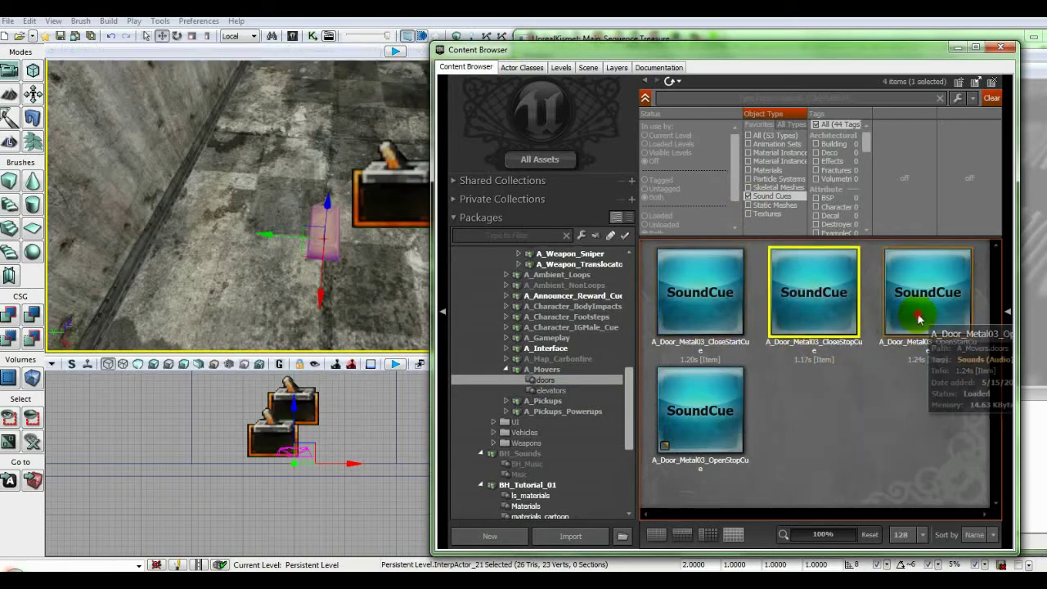
left_click(916, 327)
left_click(678, 396)
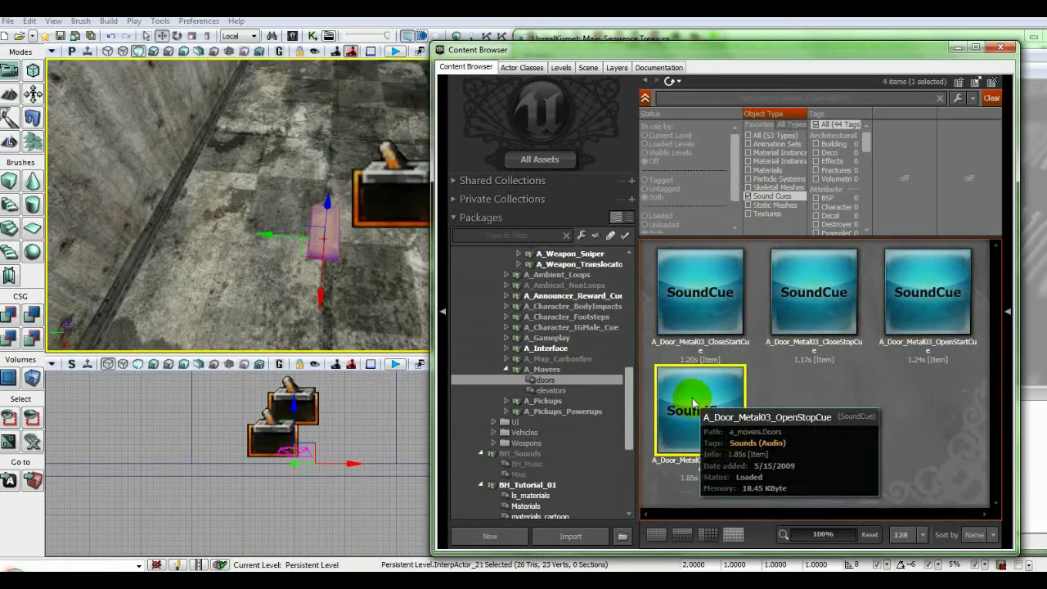
Browse the A_Weapon_RocketLauncher Cue group and audition the three AltFireQueue cues and A_Weapon_RL_AltModeChange_Cue
left_click_drag(628, 396, 632, 366)
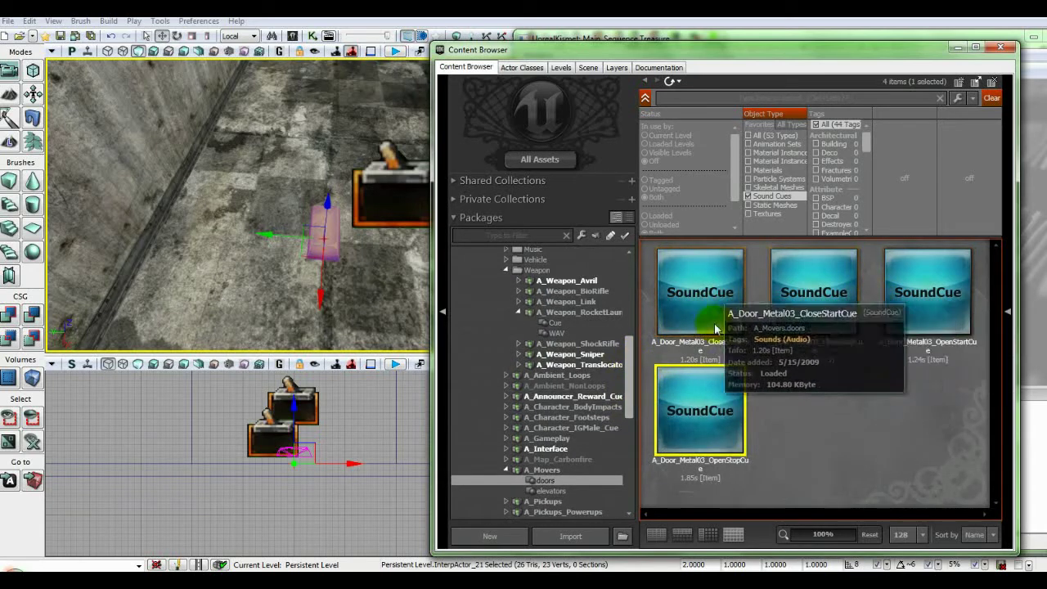
left_click(555, 317)
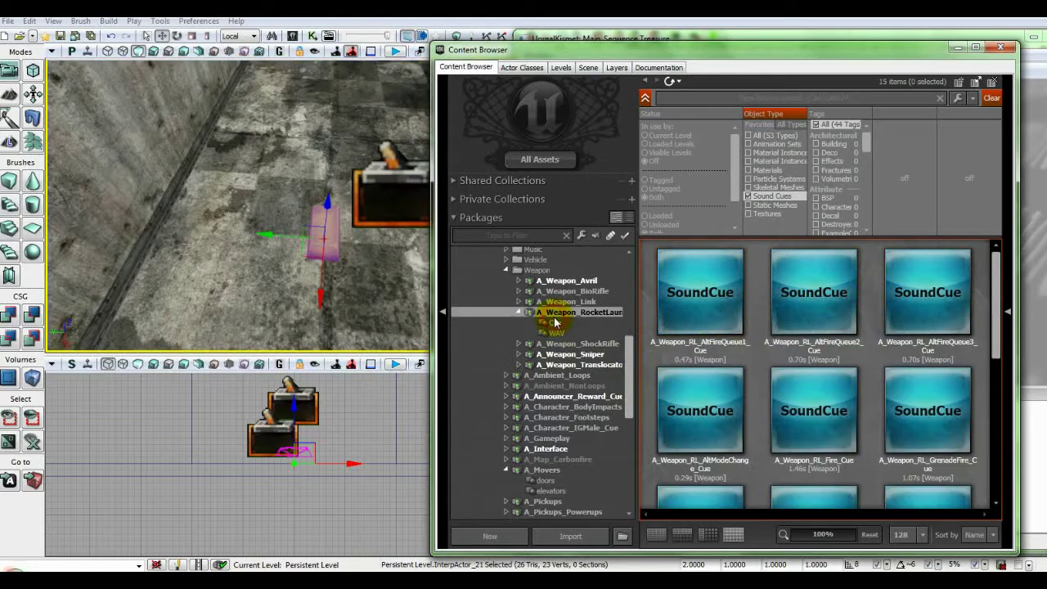
left_click(553, 324)
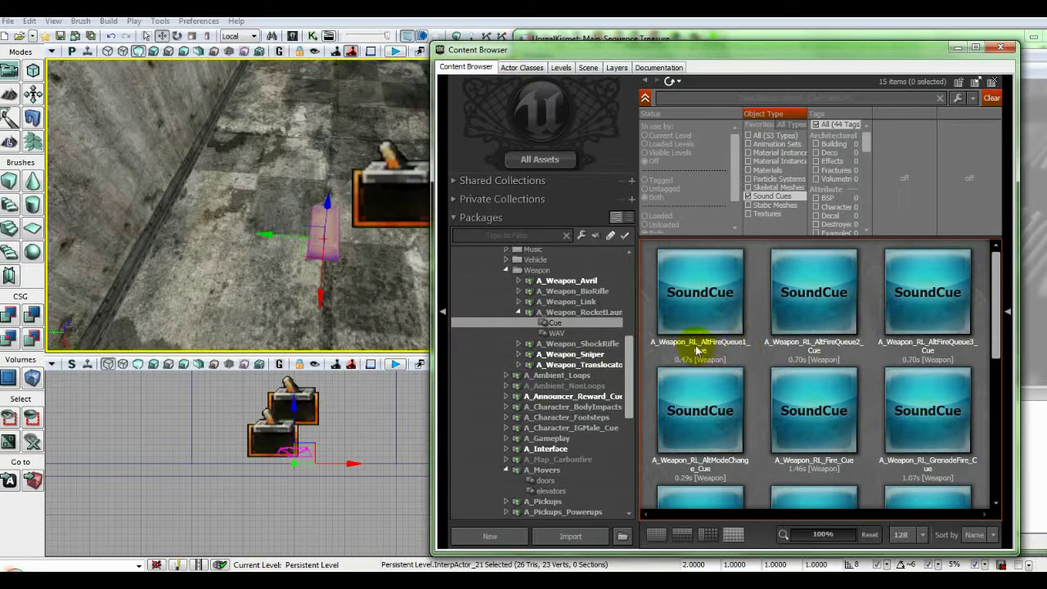
left_click(706, 319)
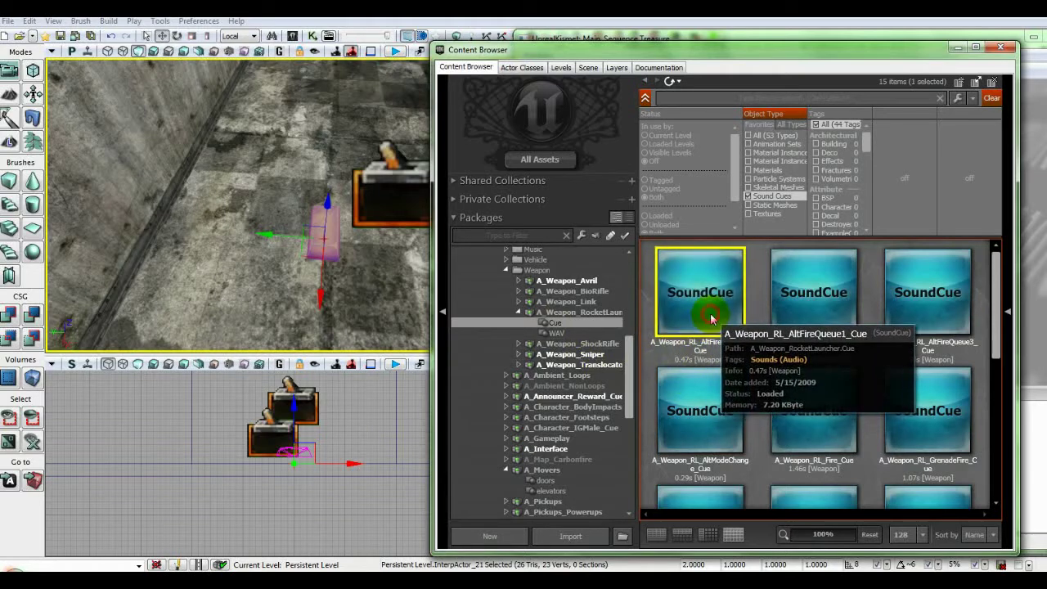
left_click(824, 320)
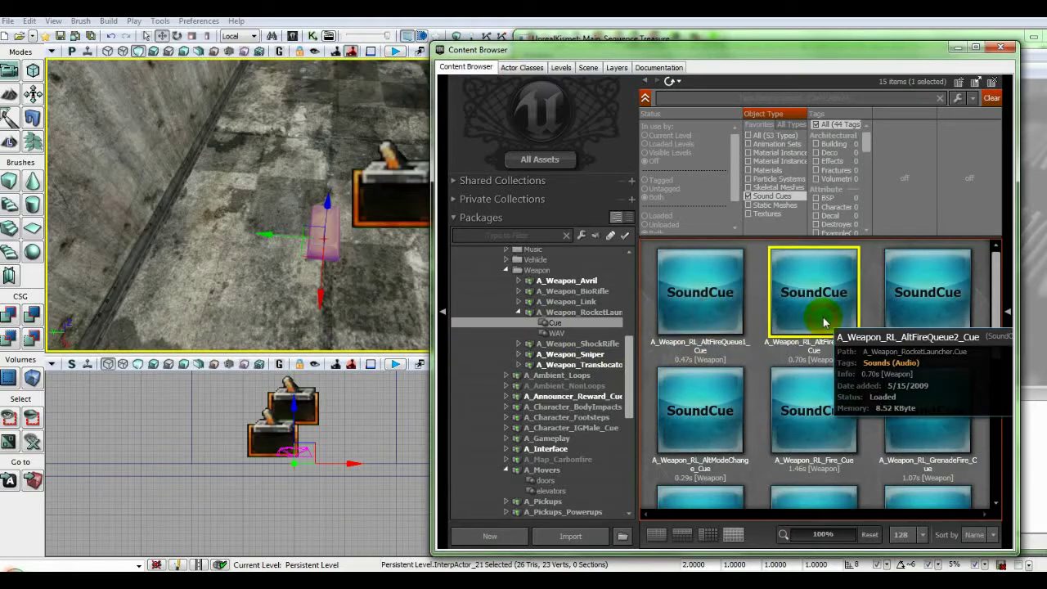
left_click(928, 315)
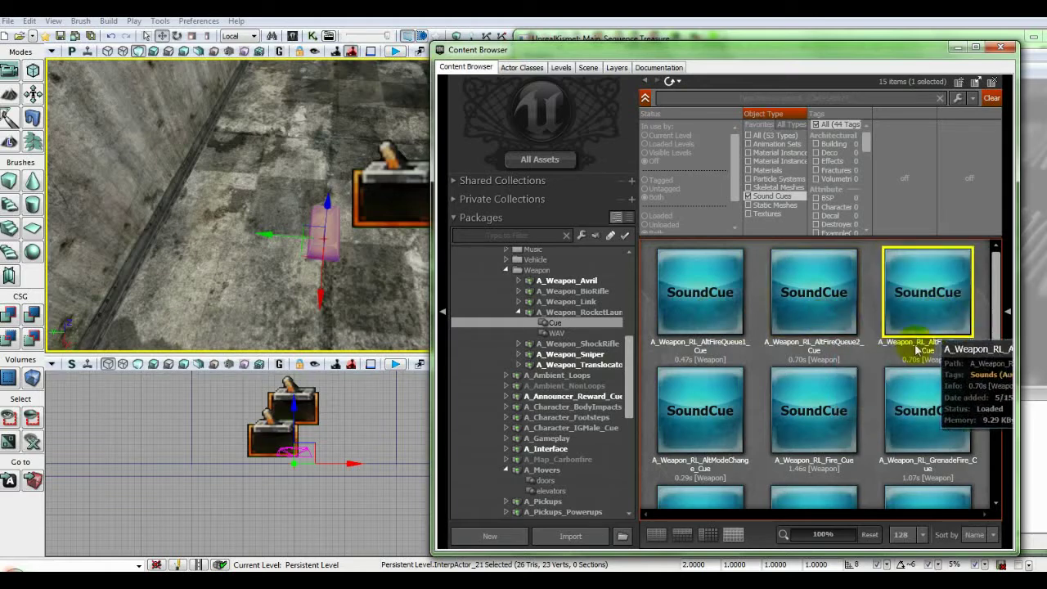
left_click(700, 408)
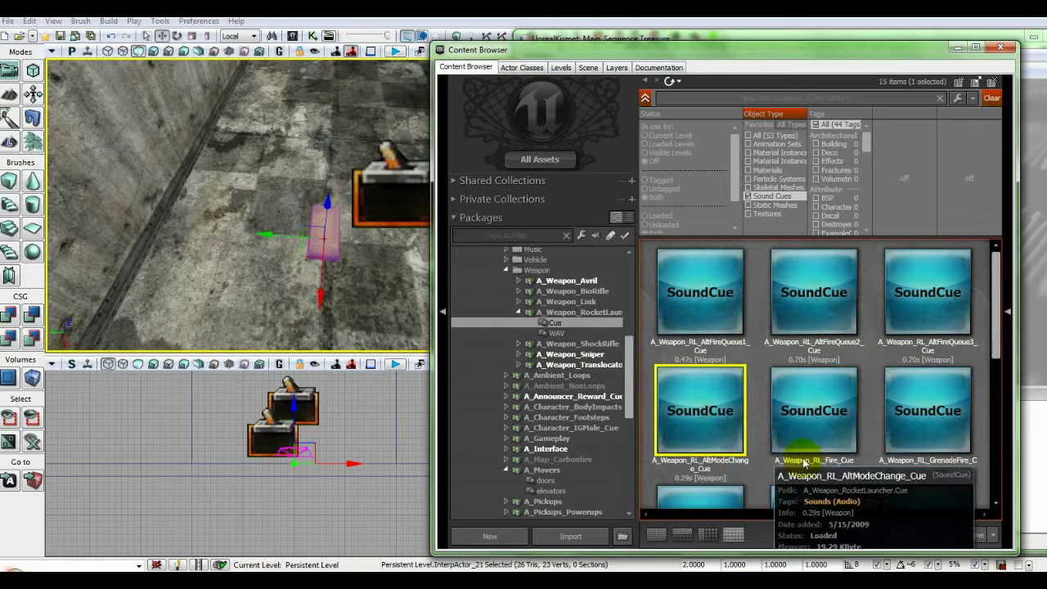
double_click(723, 417)
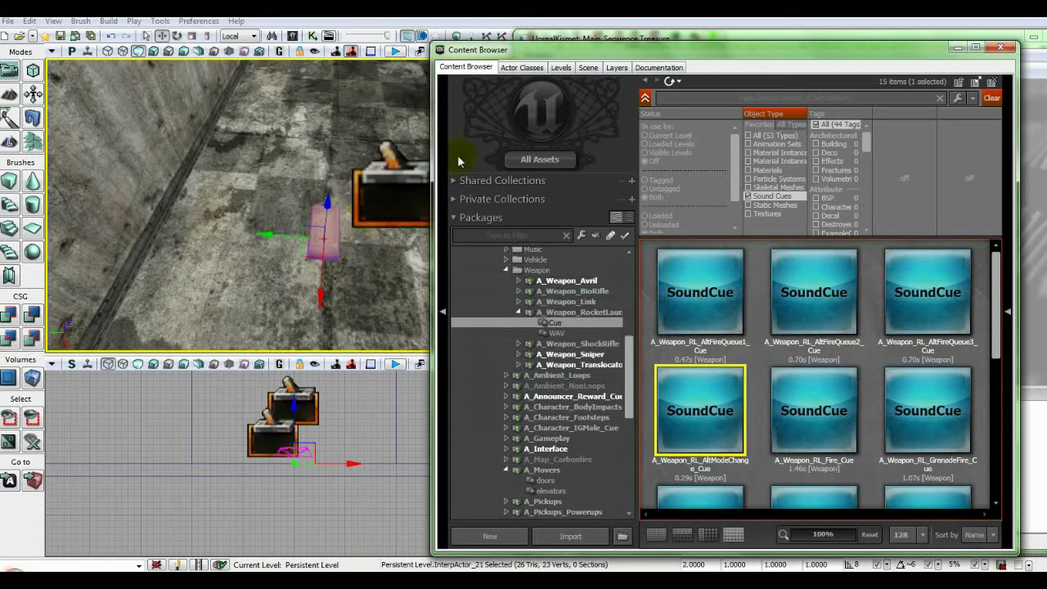
Try to assign A_Weapon_RL_AltModeChange_Cue as the announcement sound of the Play Announcement action
left_click(957, 48)
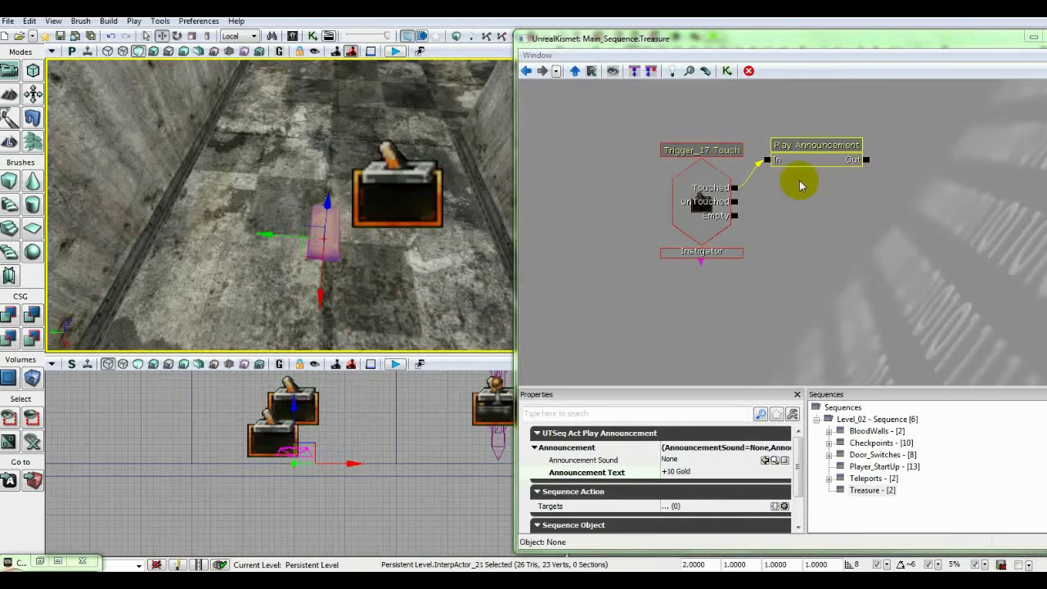
left_click(809, 168)
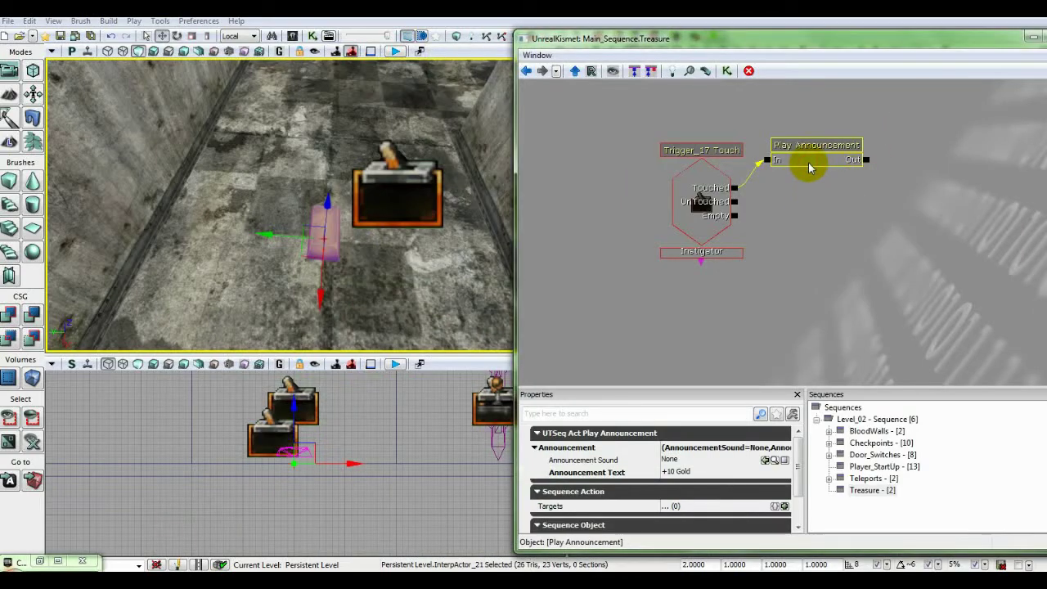
left_click(764, 460)
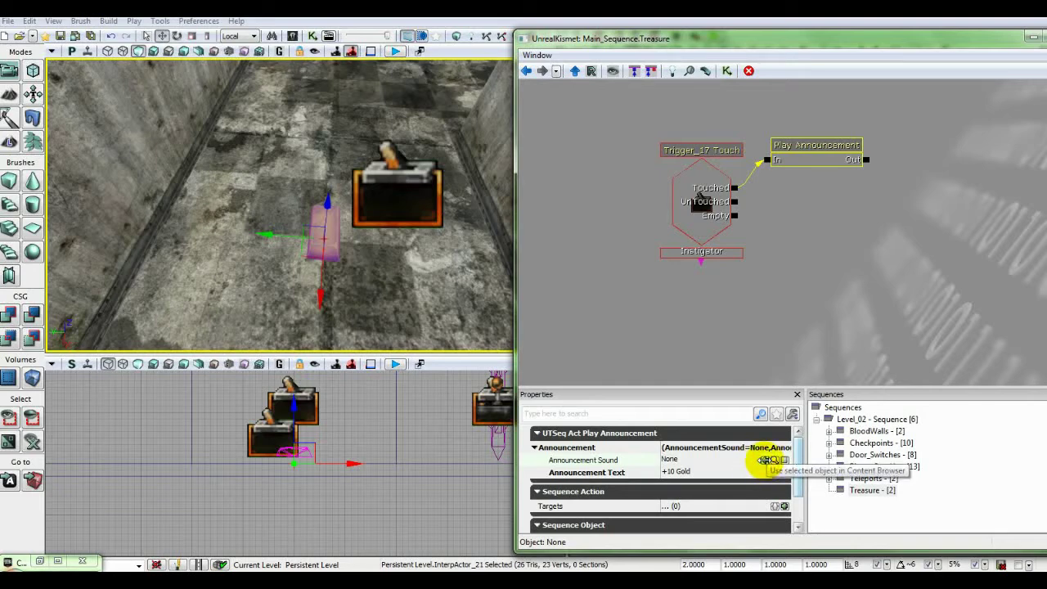
left_click(39, 562)
mouse_move(733, 417)
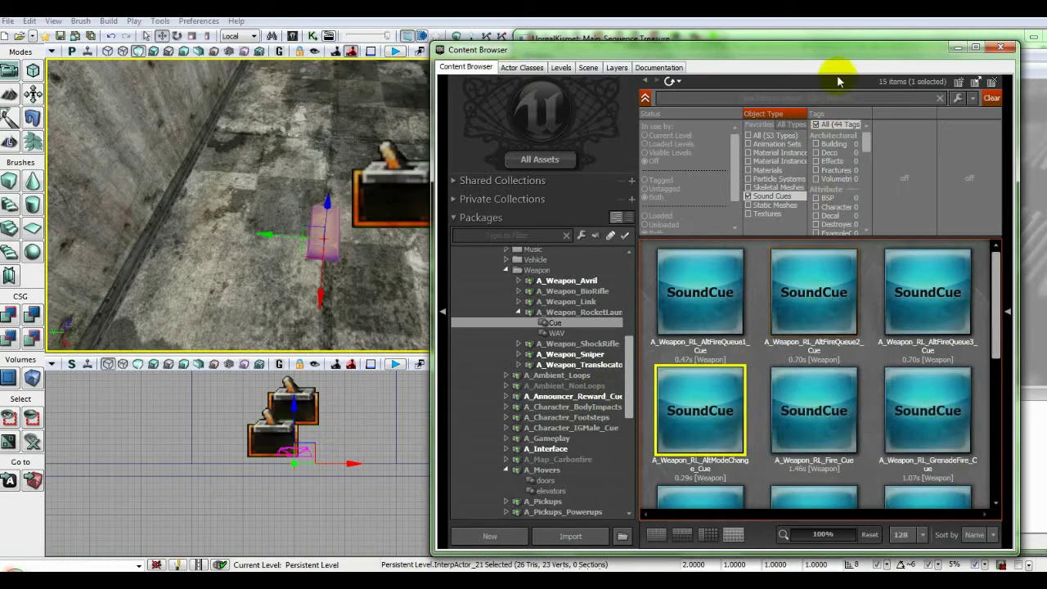
Show all object types in the A_Weapon_RocketLauncher package and select the A_Weapon_RL_AltModeChange01 SoundNodeWave
left_click_drag(847, 61, 576, 76)
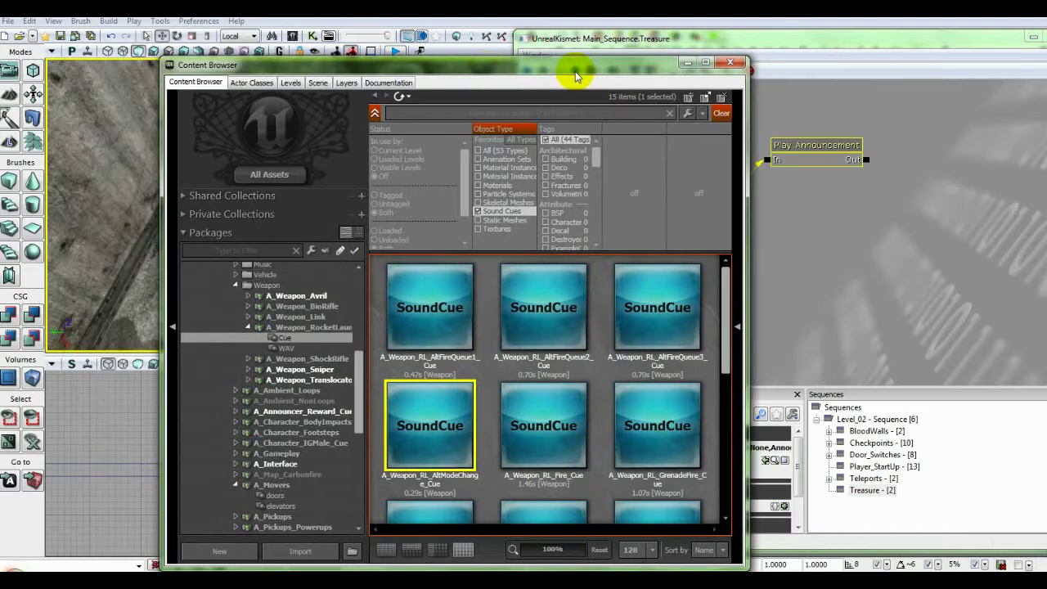
left_click(484, 151)
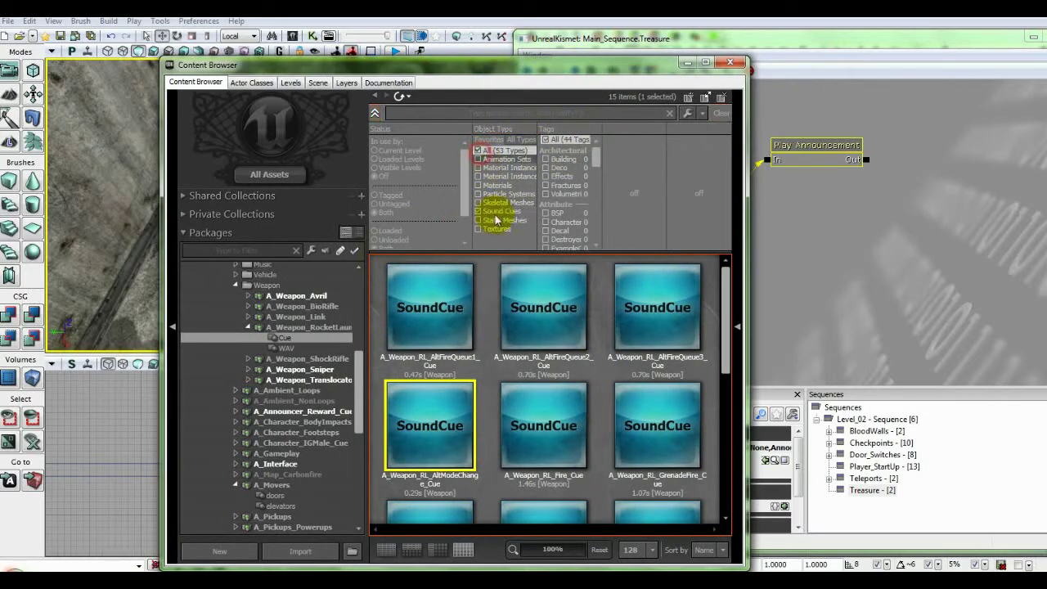
left_click(305, 327)
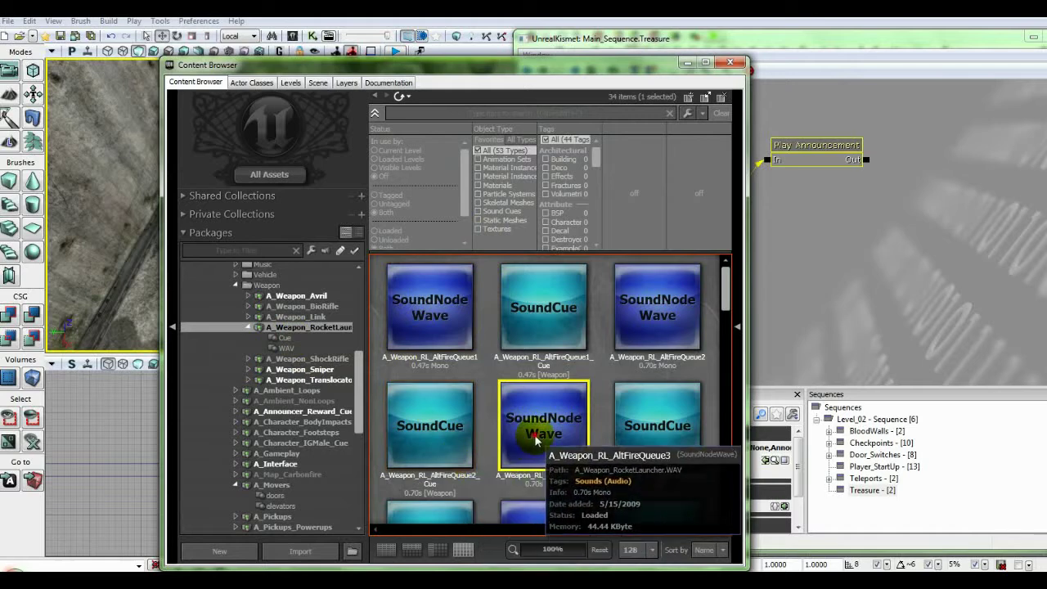
scroll(535, 442, "down", 1)
scroll(536, 442, "down", 3)
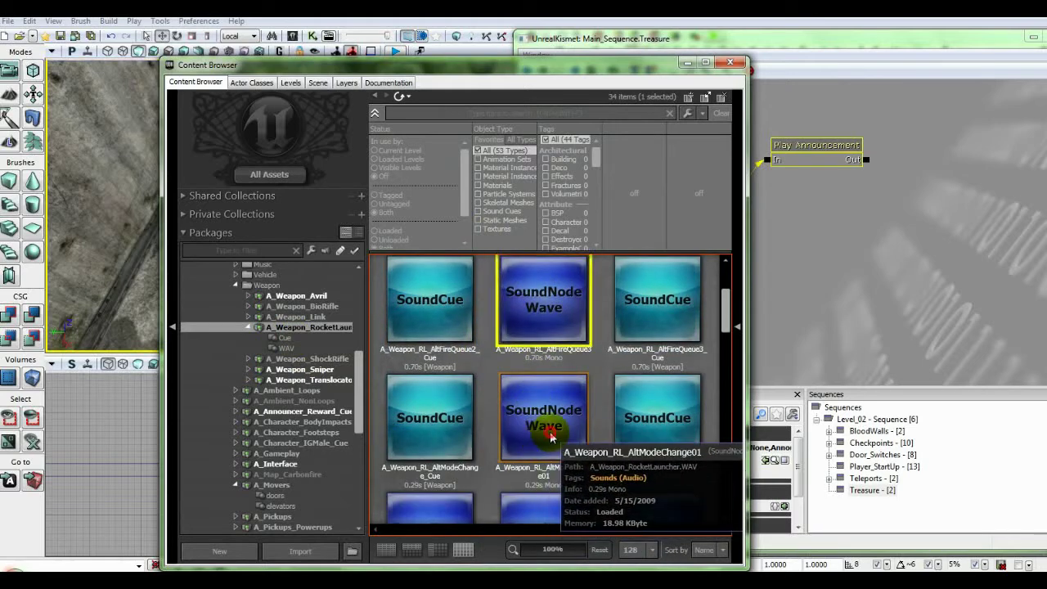
left_click(547, 440)
Assign the selected A_Weapon_RL_AltModeChange01 wave as Play Announcement's announcement sound and close the Content Browser
left_click_drag(640, 67, 448, 74)
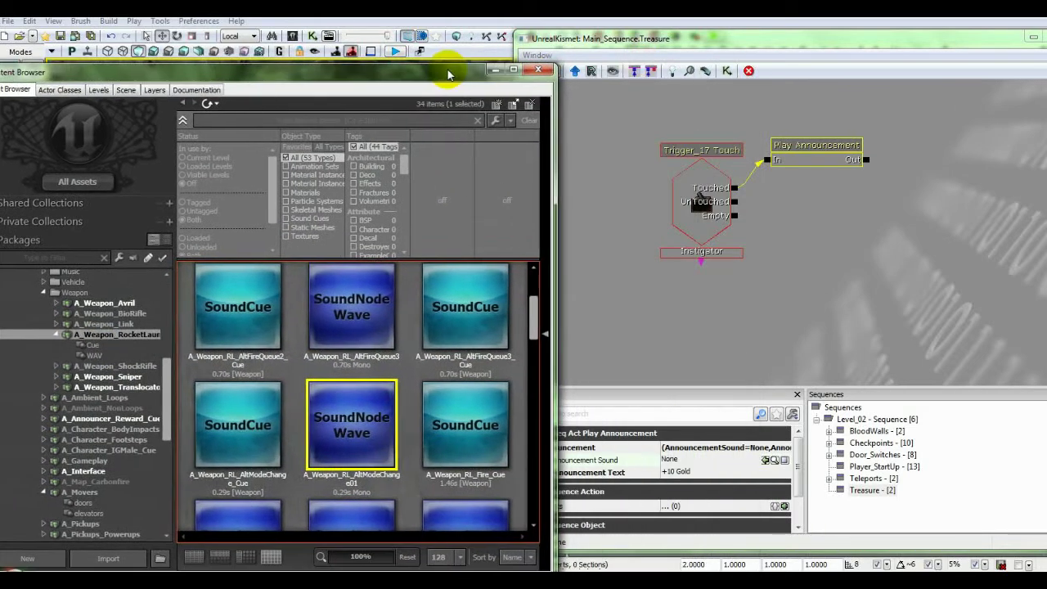
left_click(765, 462)
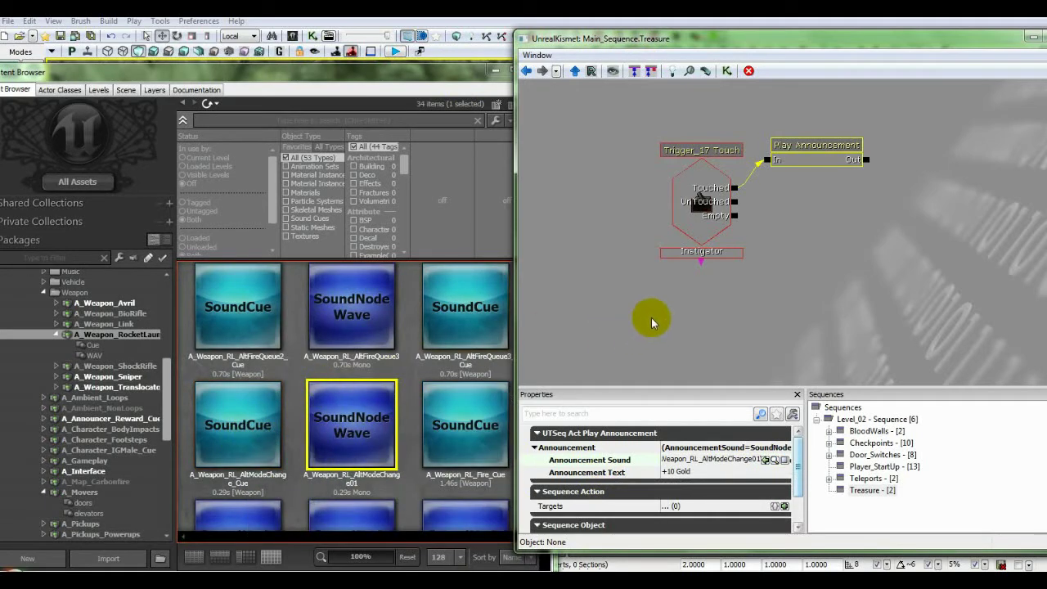
left_click(429, 77)
left_click(536, 73)
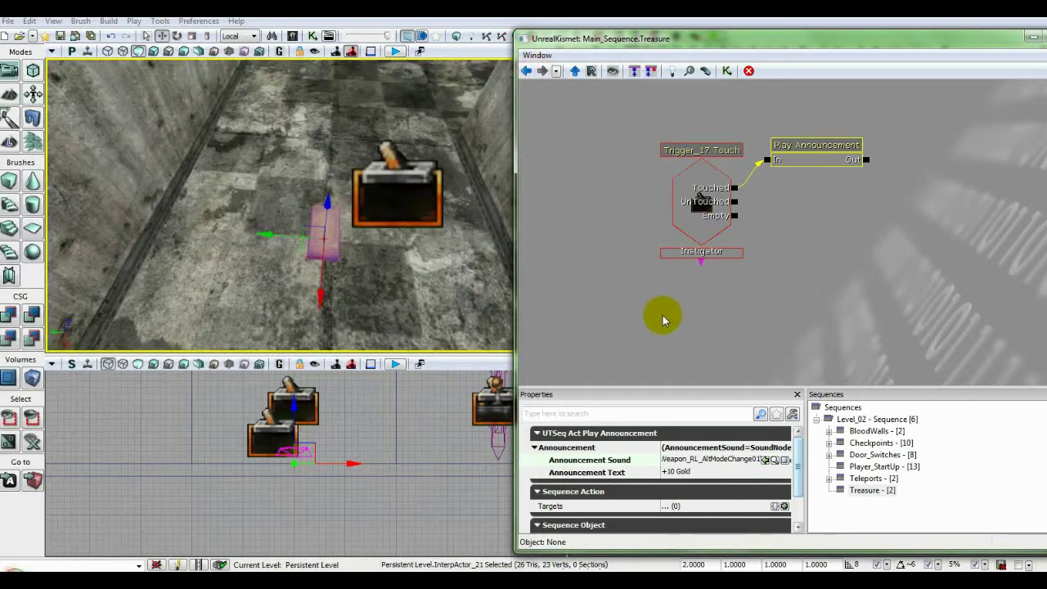
Add an object variable for the selected gold bar mover InterpActor_21 and place it below Play Announcement
right_click(769, 205)
left_click(824, 320)
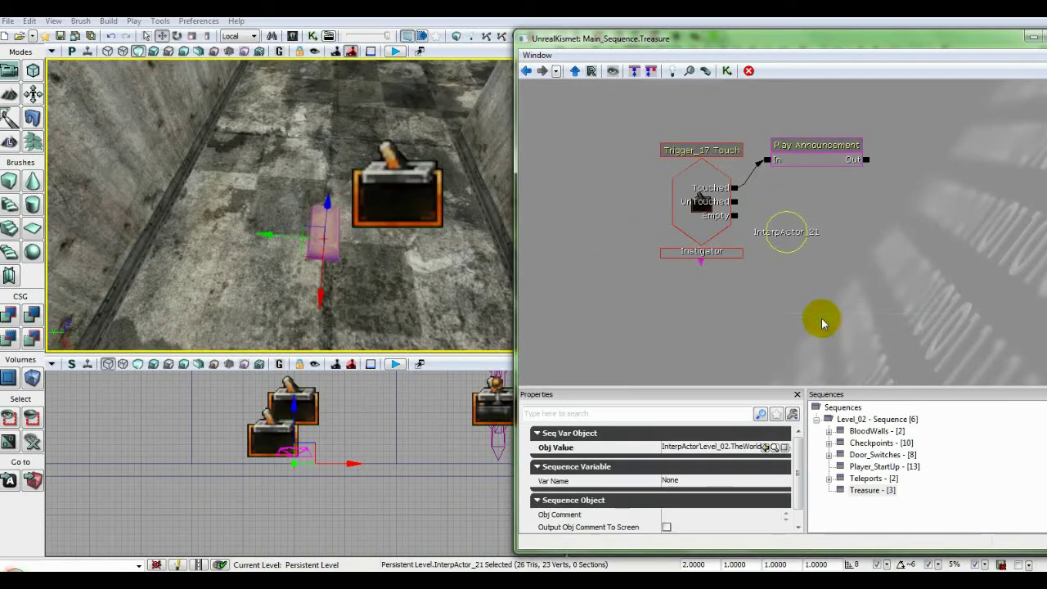
left_click_drag(792, 252, 816, 298)
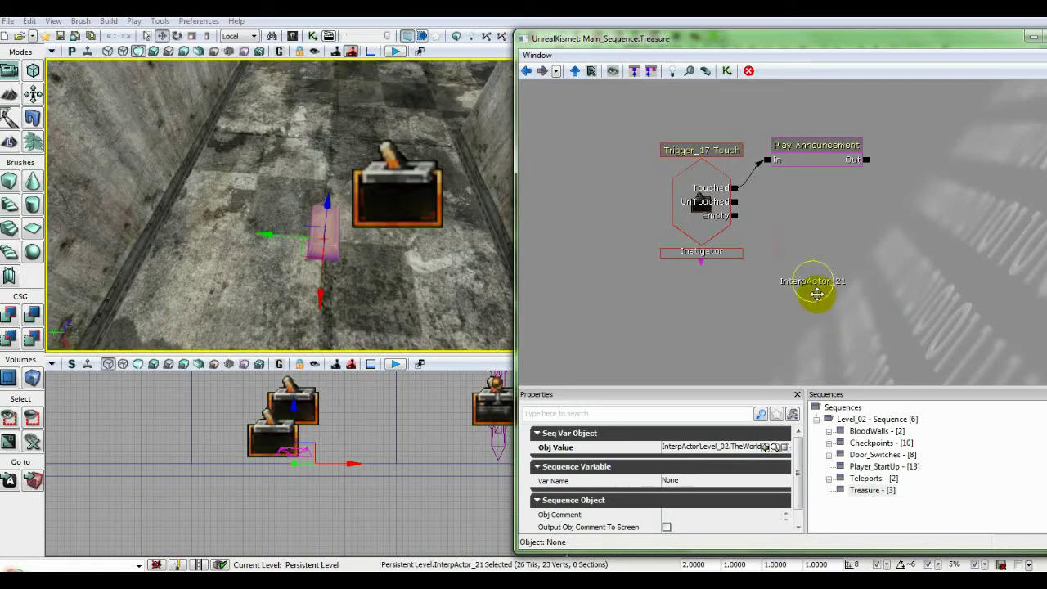
Add a Destroy actor action fed by Play Announcement's Out, with the InterpActor_21 variable as its Target
right_click(768, 188)
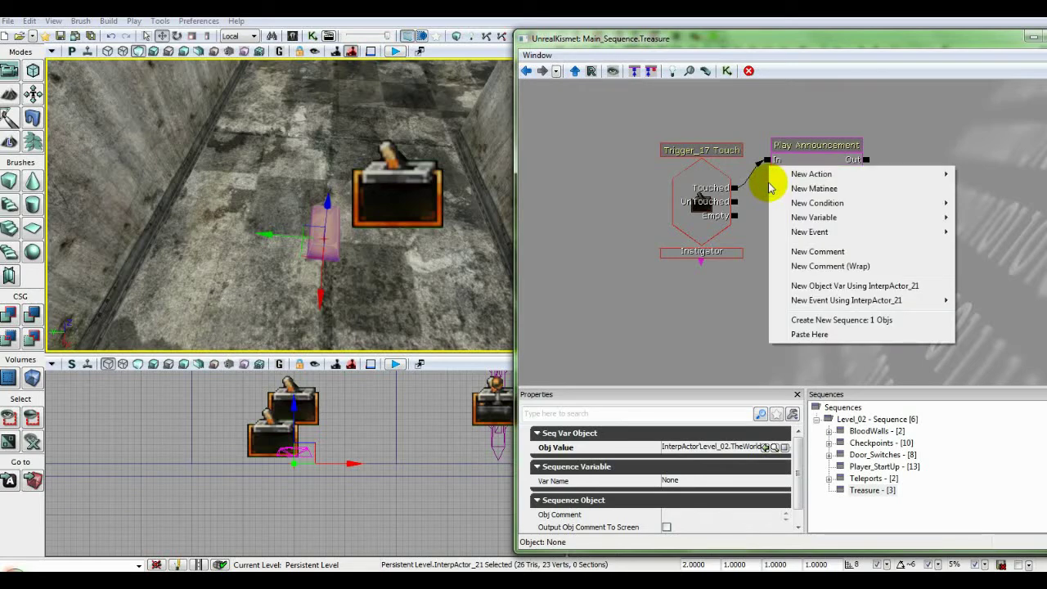
mouse_move(798, 172)
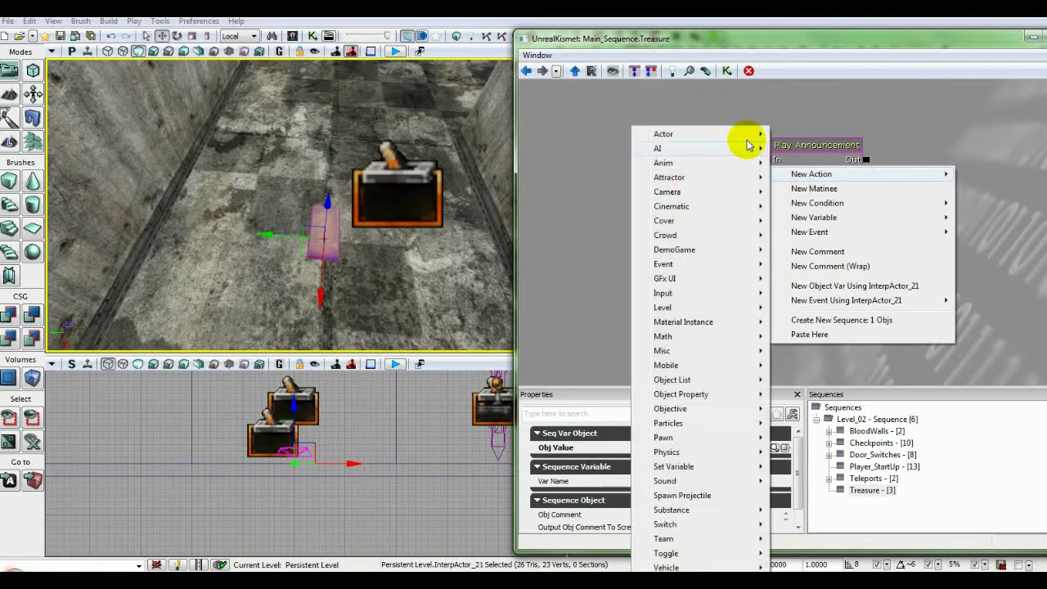
mouse_move(746, 141)
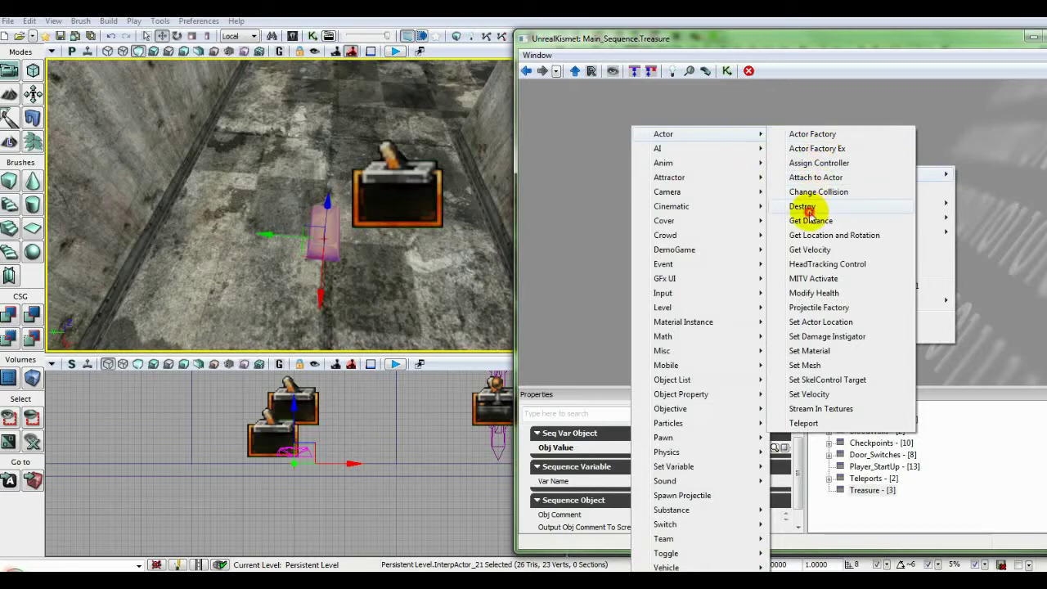
left_click(802, 207)
left_click_drag(800, 211, 816, 210)
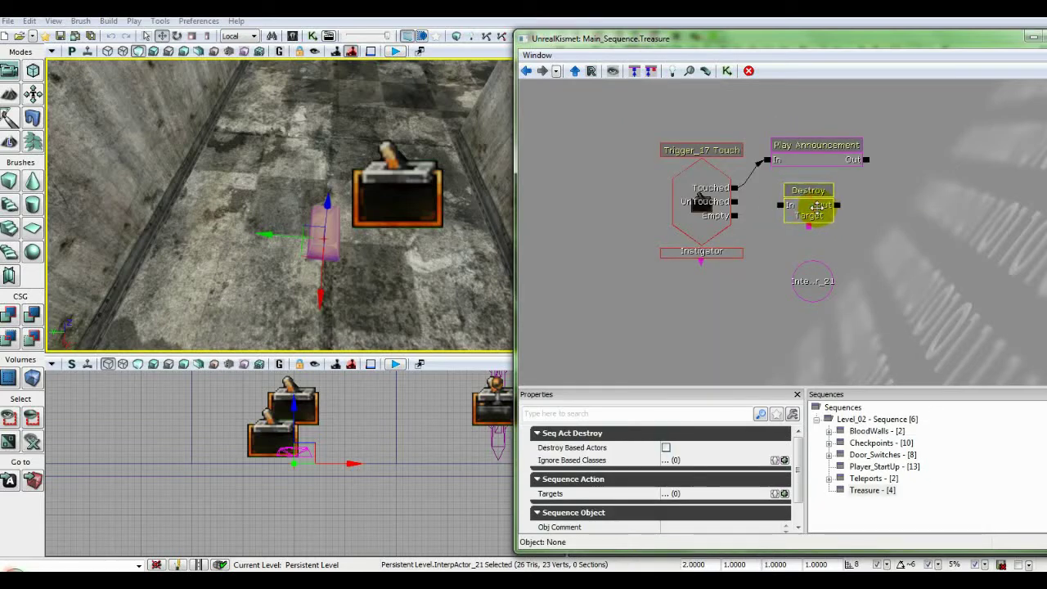
left_click(754, 203)
left_click_drag(736, 191, 767, 192)
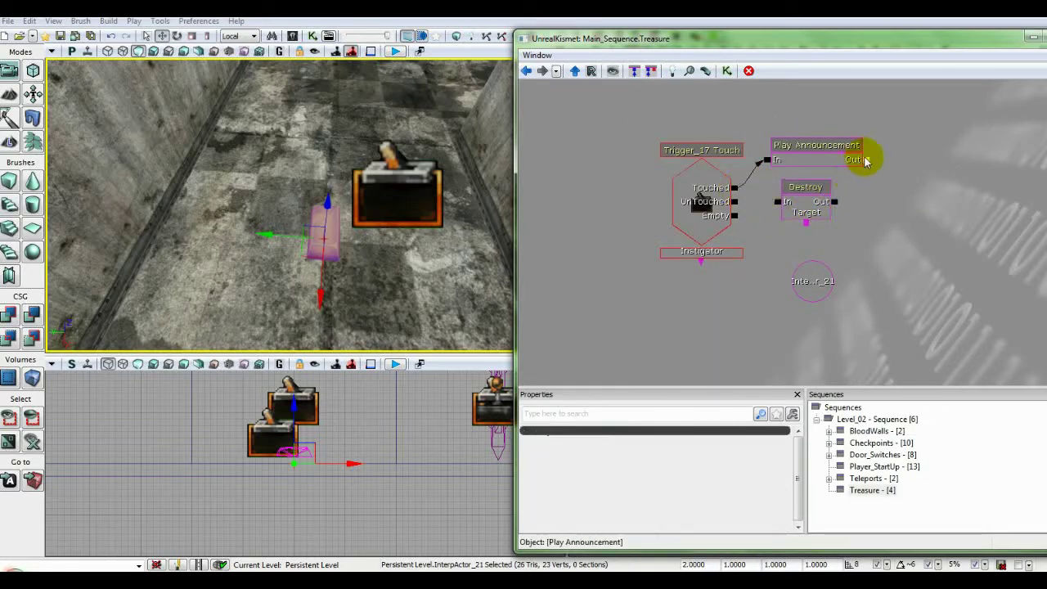
left_click_drag(865, 164, 777, 204)
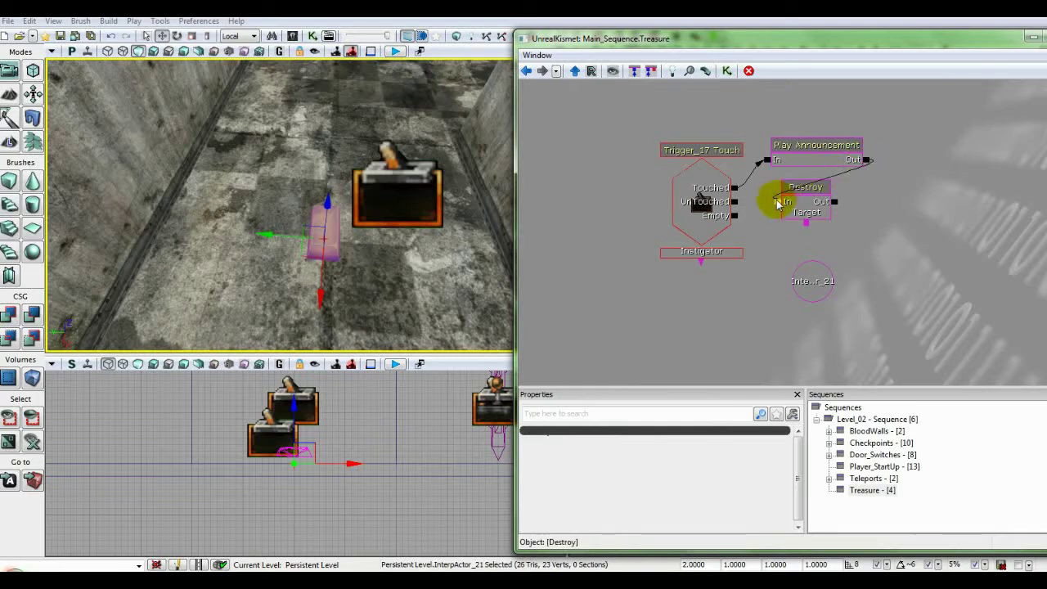
left_click_drag(806, 255, 810, 281)
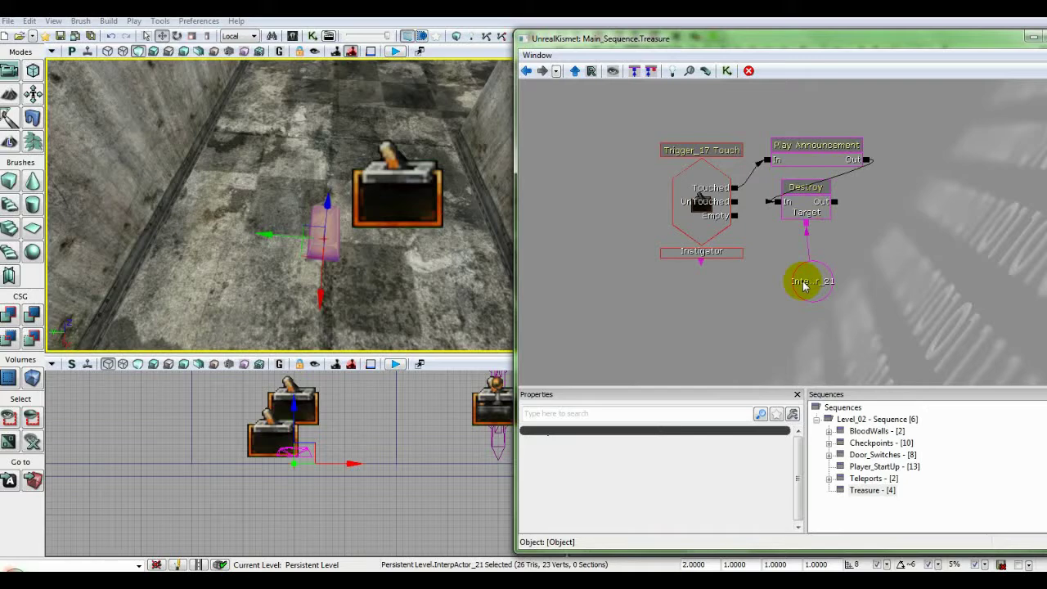
Group the trigger event, Play Announcement, Destroy and InterpActor_21 variable into a new sequence named Loose_01
left_click_drag(638, 121, 873, 326, "ctrl+alt")
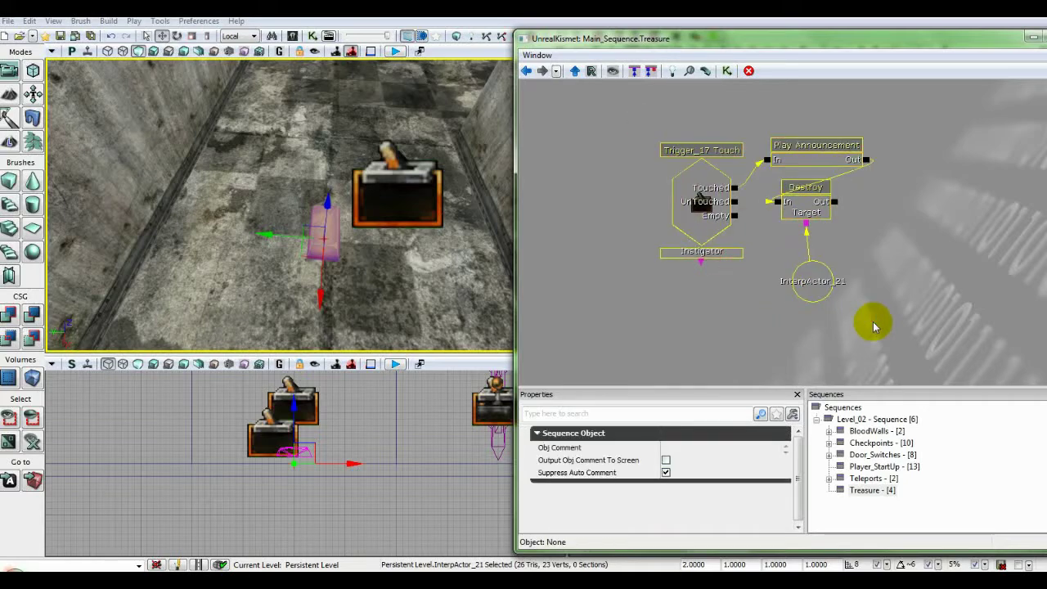
right_click(700, 199)
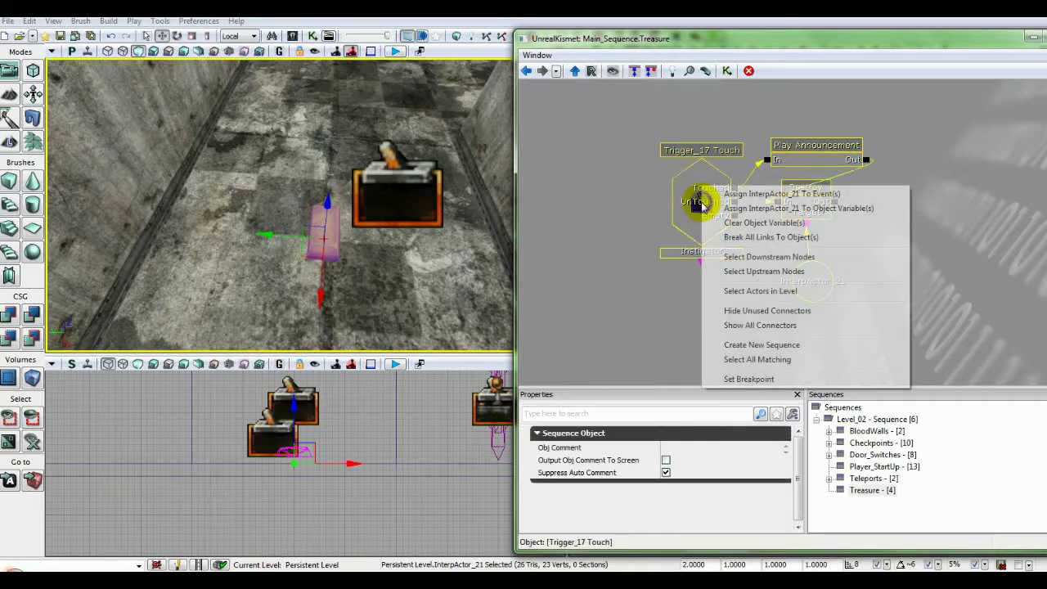
left_click(742, 344)
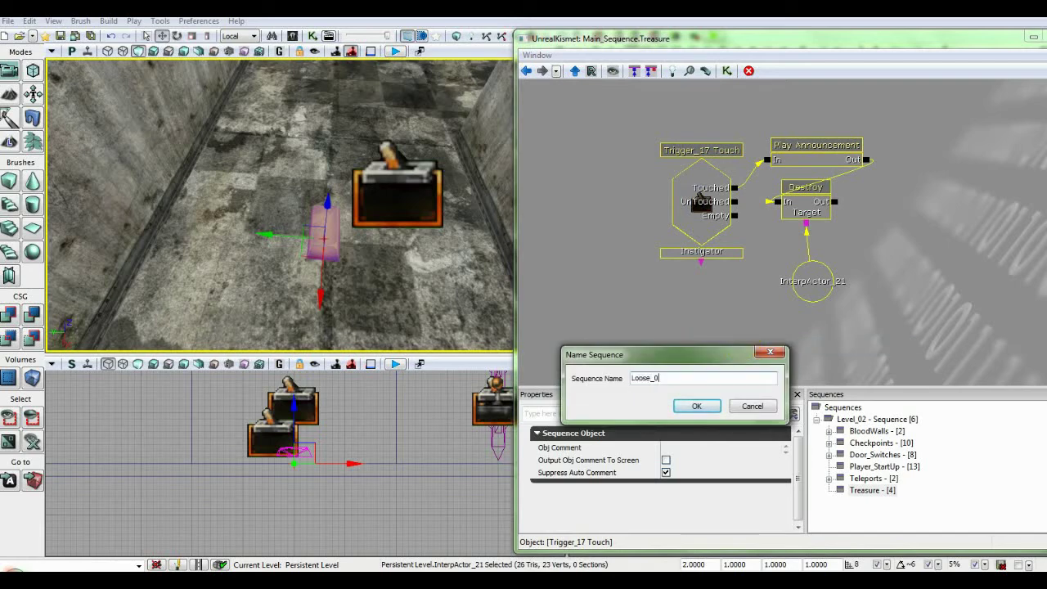
key("Return")
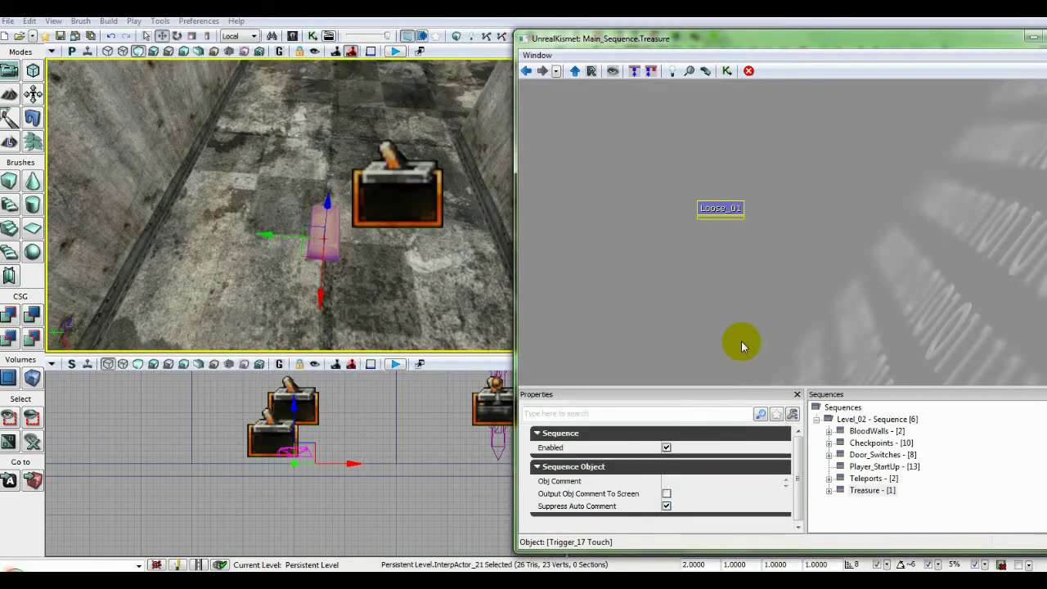
Open the Loose_01 sequence to check its nodes, then close the Kismet editor
left_click_drag(762, 275, 613, 179)
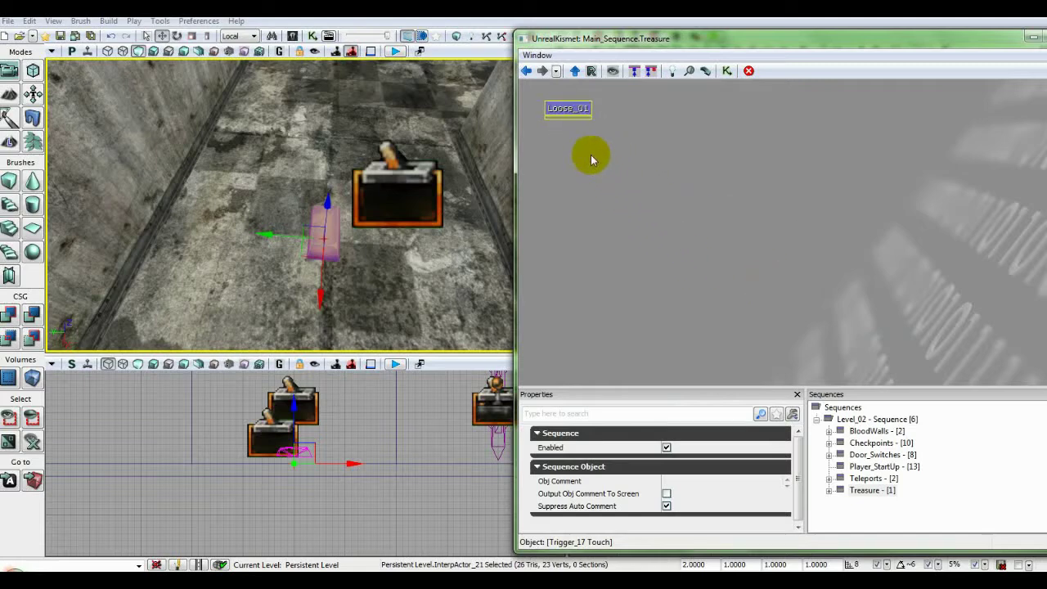
double_click(575, 112)
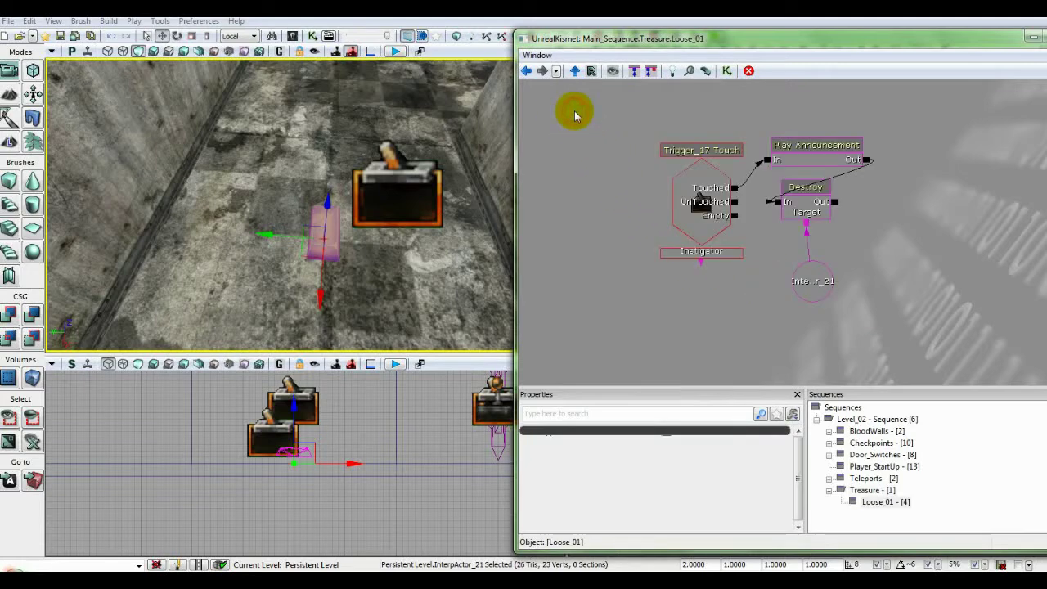
left_click_drag(978, 39, 913, 40)
left_click(1009, 38)
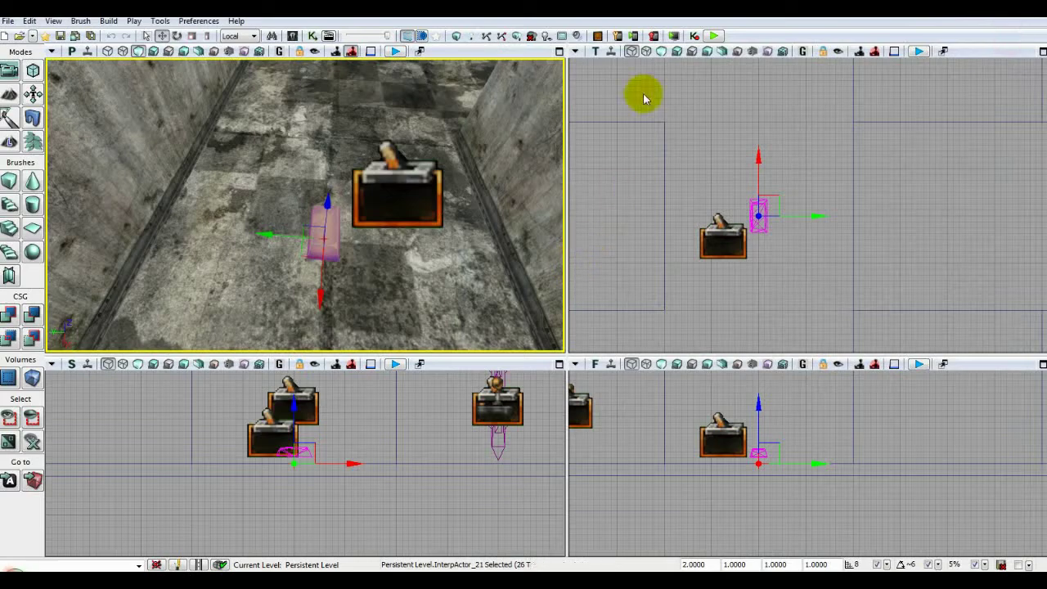
Move the treasure trigger directly over the gold bar in the top view
left_click(713, 36)
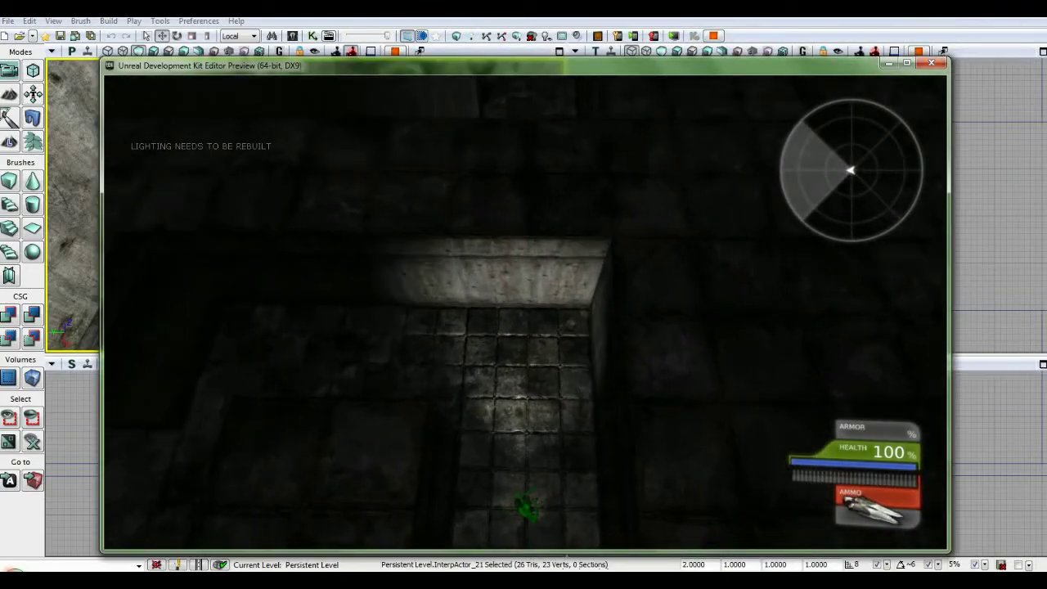
key("Escape")
left_click(728, 238)
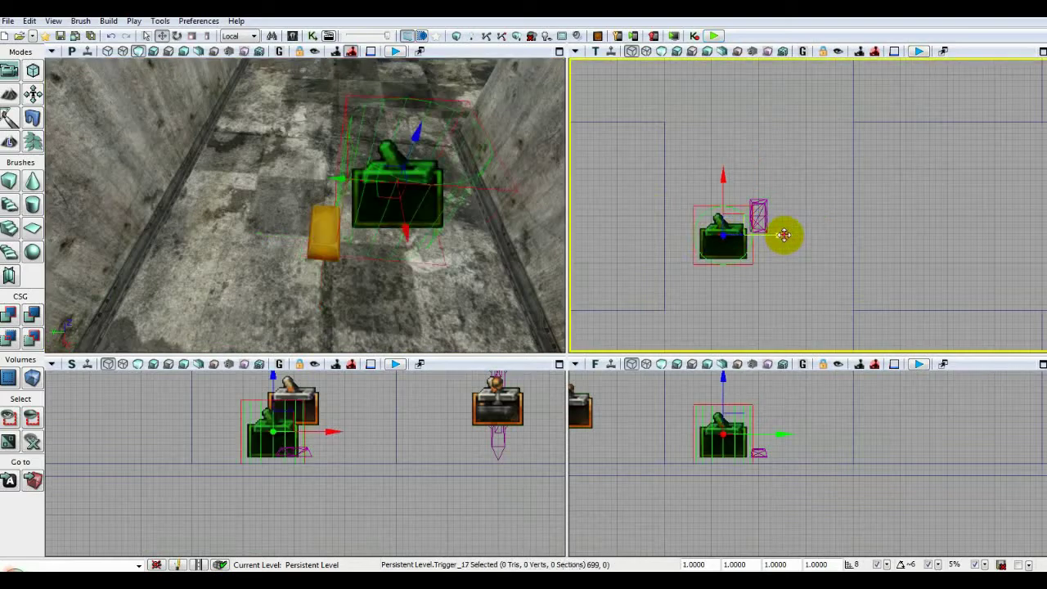
left_click_drag(784, 235, 810, 244)
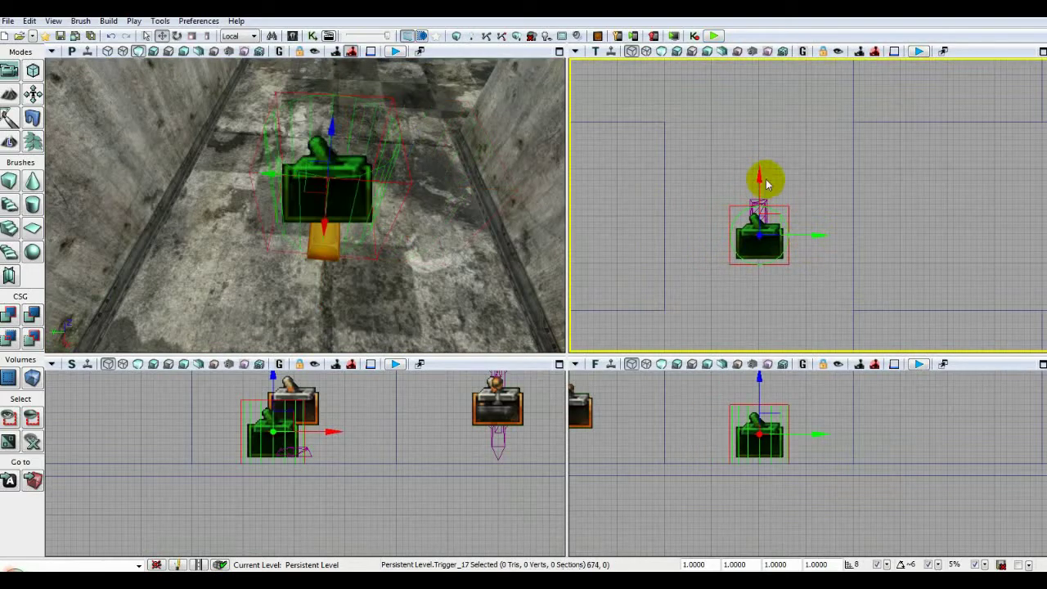
left_click_drag(764, 180, 760, 159)
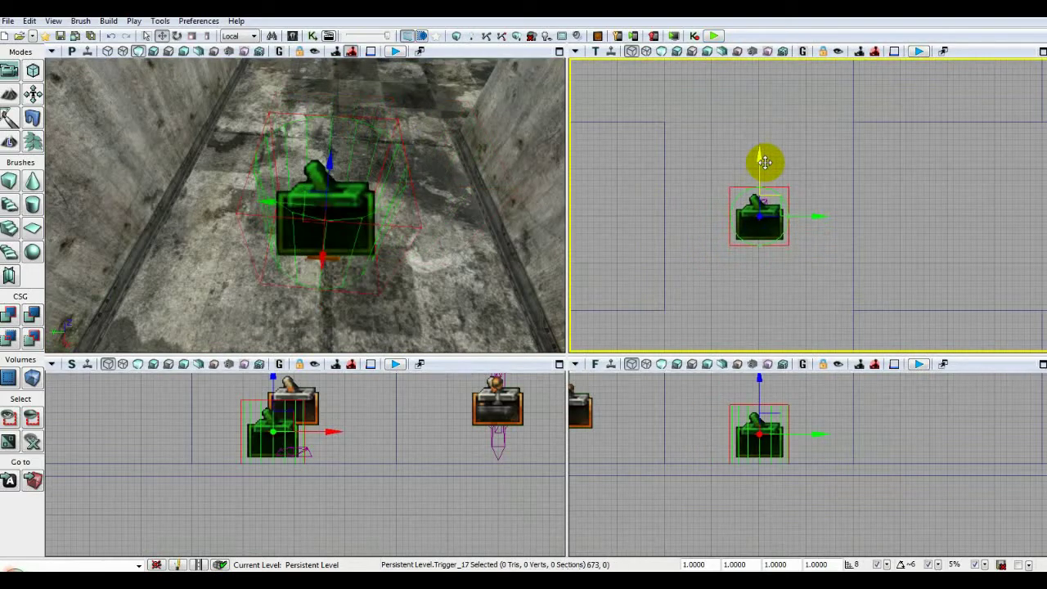
Play-test the level by walking through the maze to the gold bar and touching it, then end the preview
left_click(711, 35)
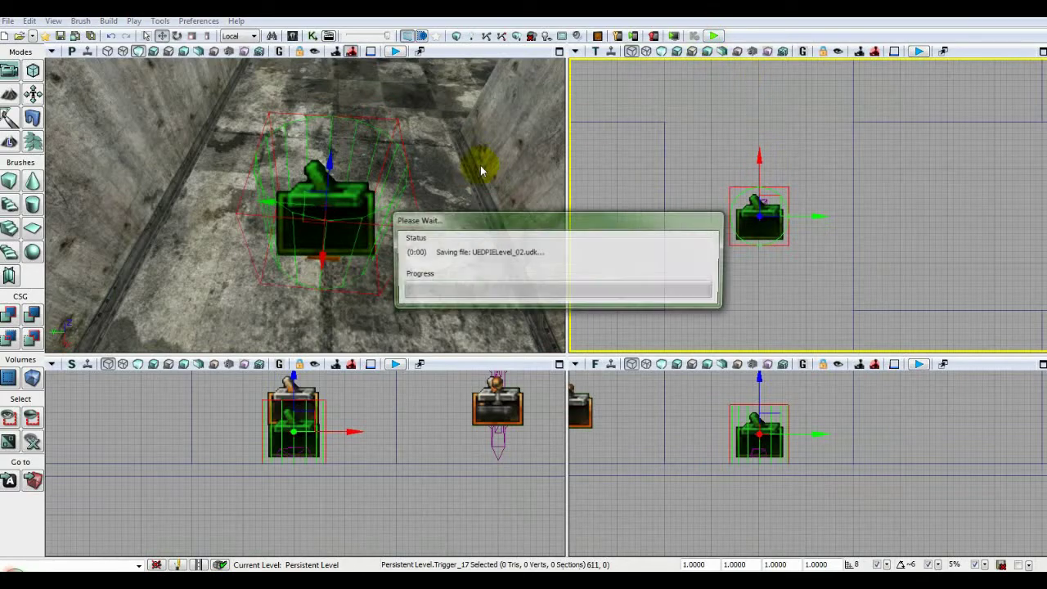
key("w")
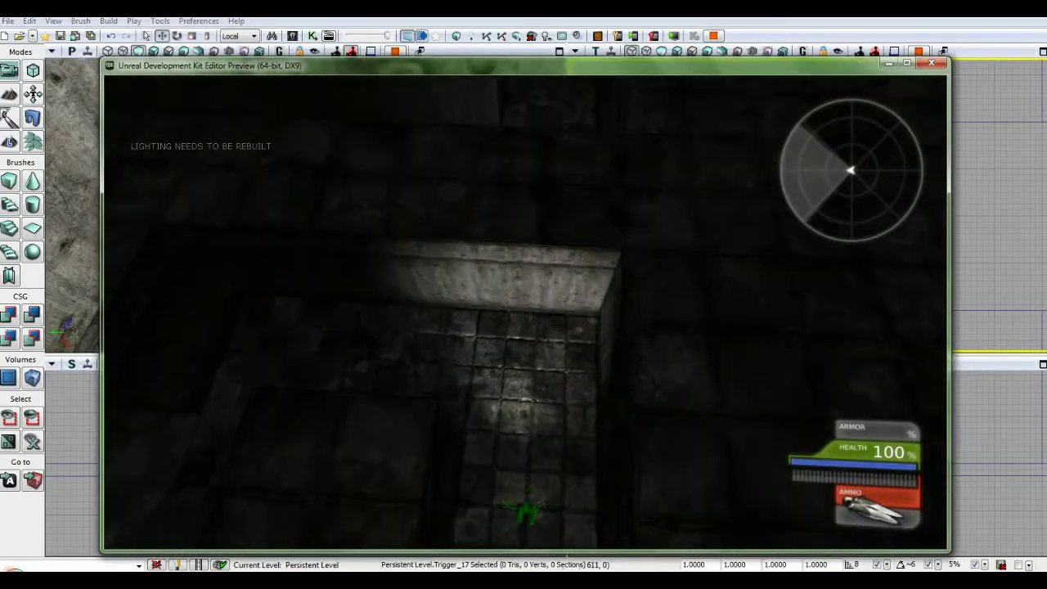
key("w")
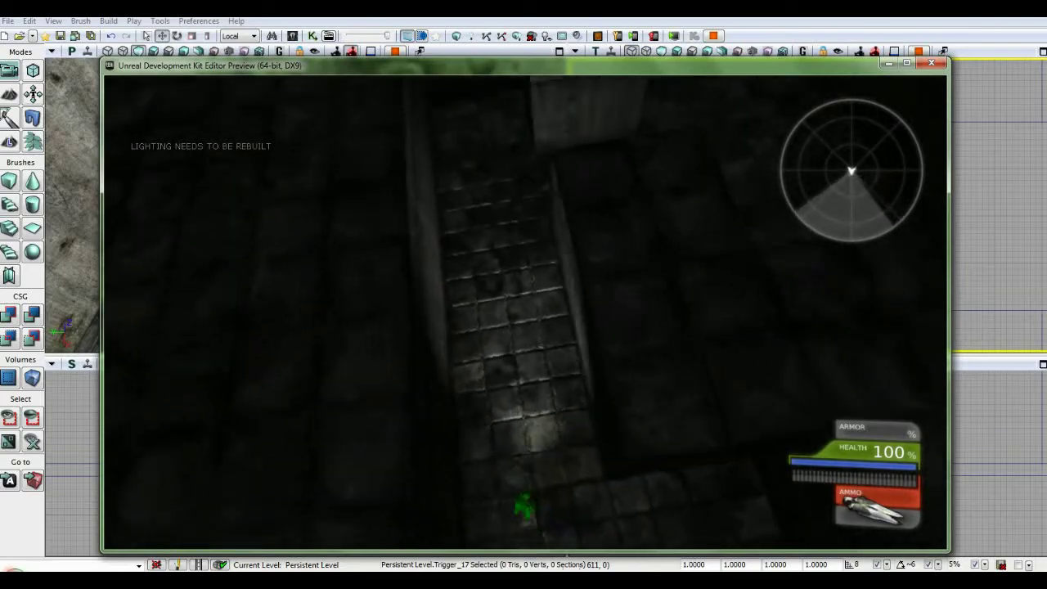
key("w")
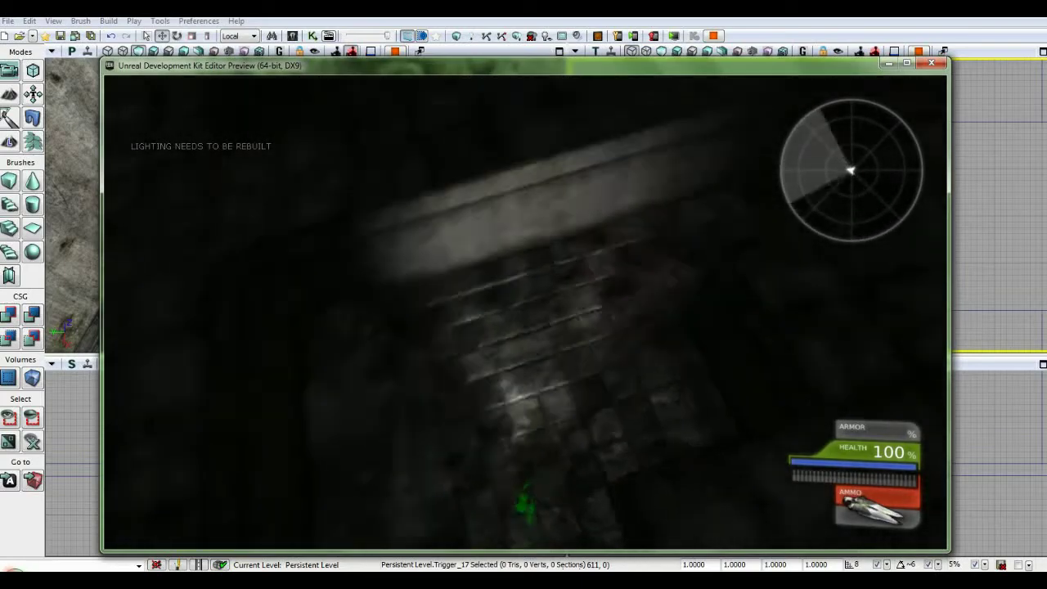
key("w")
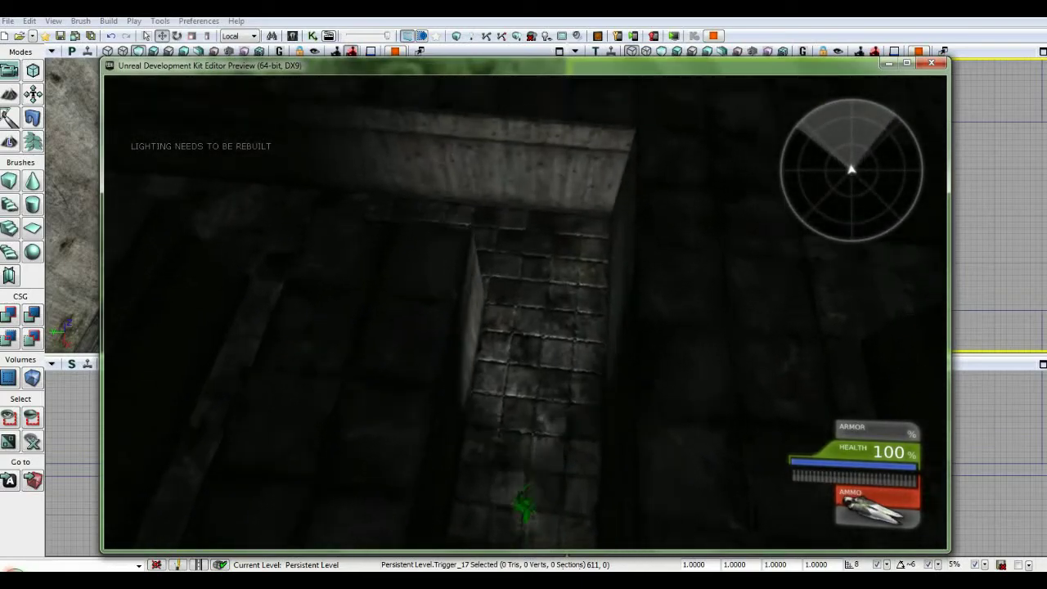
key("w")
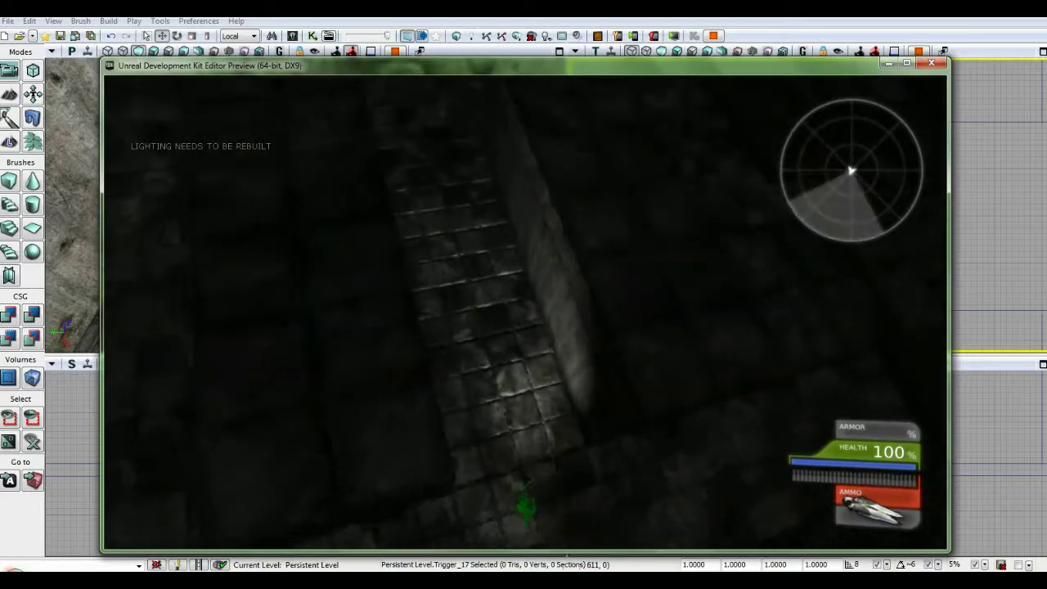
key("w")
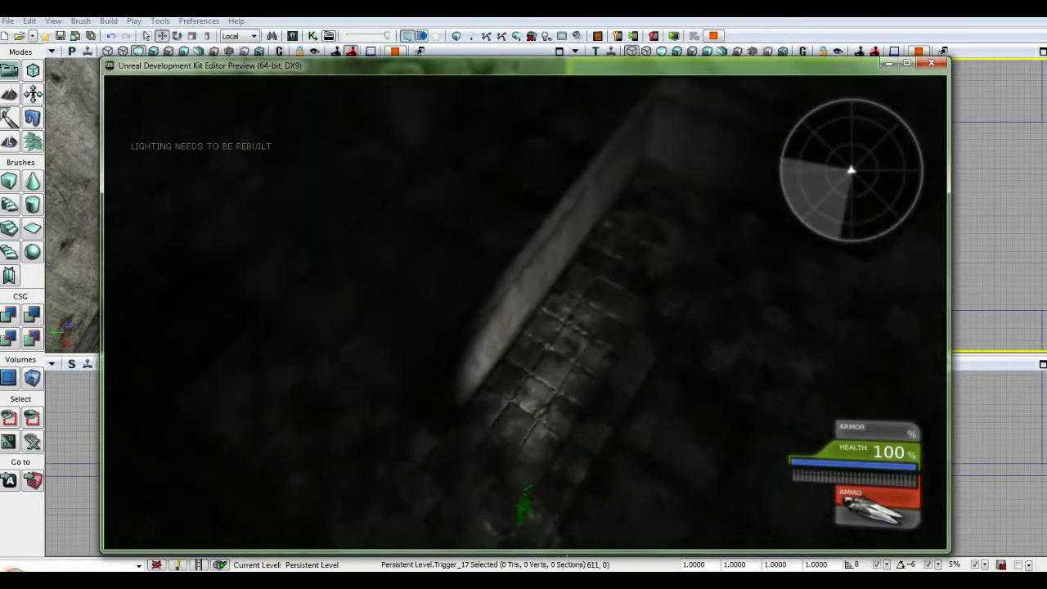
key("w")
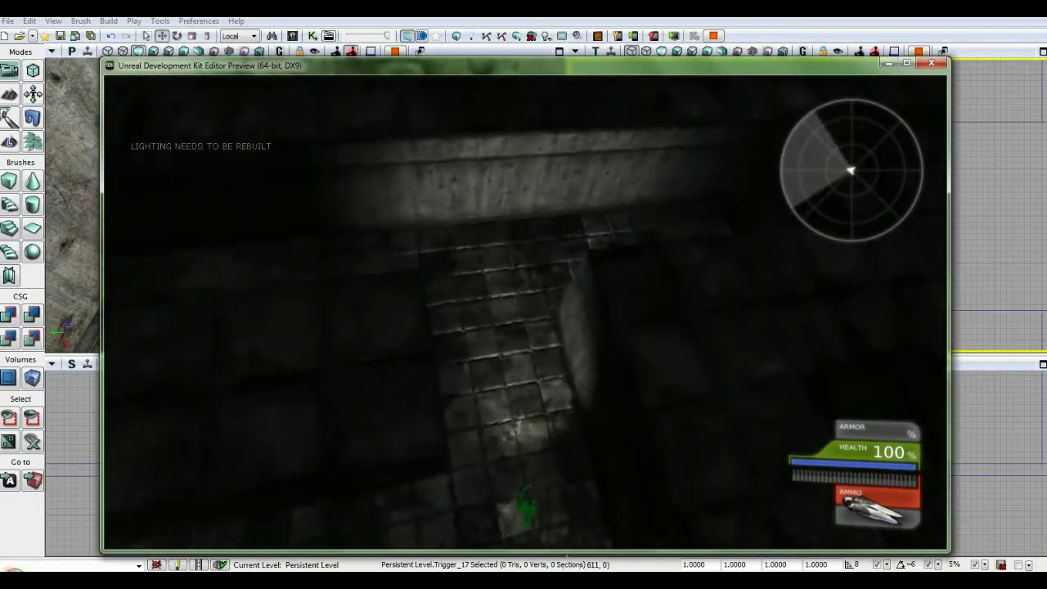
key("w")
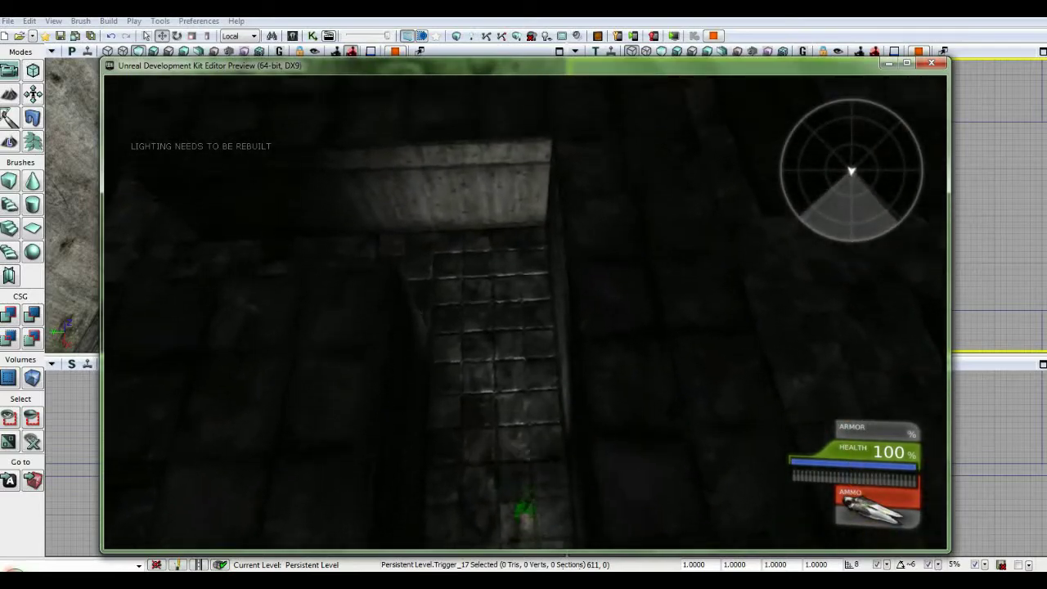
key("w")
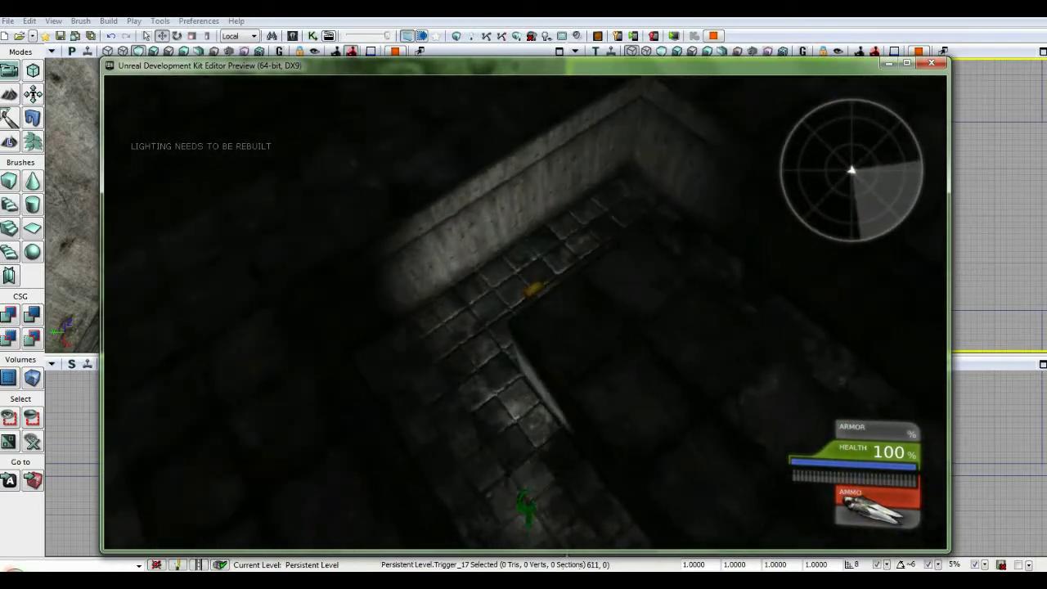
key("w")
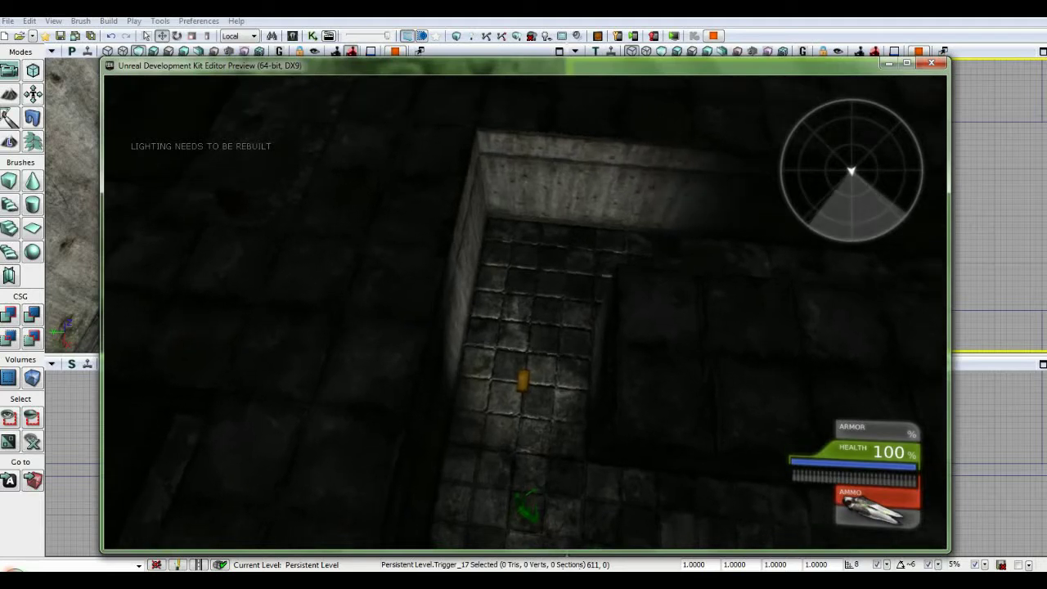
key("w")
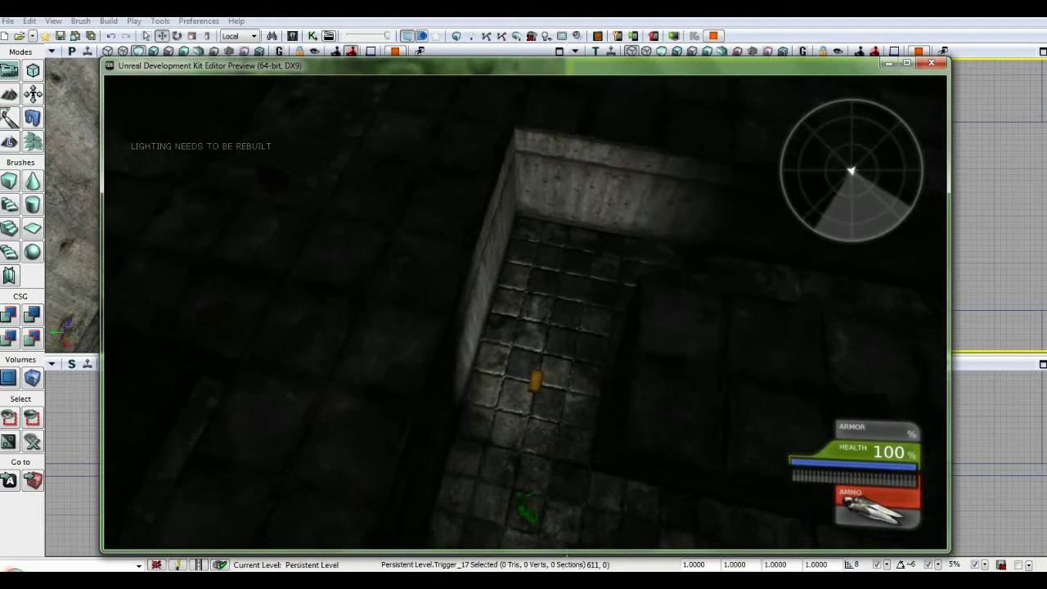
key("w")
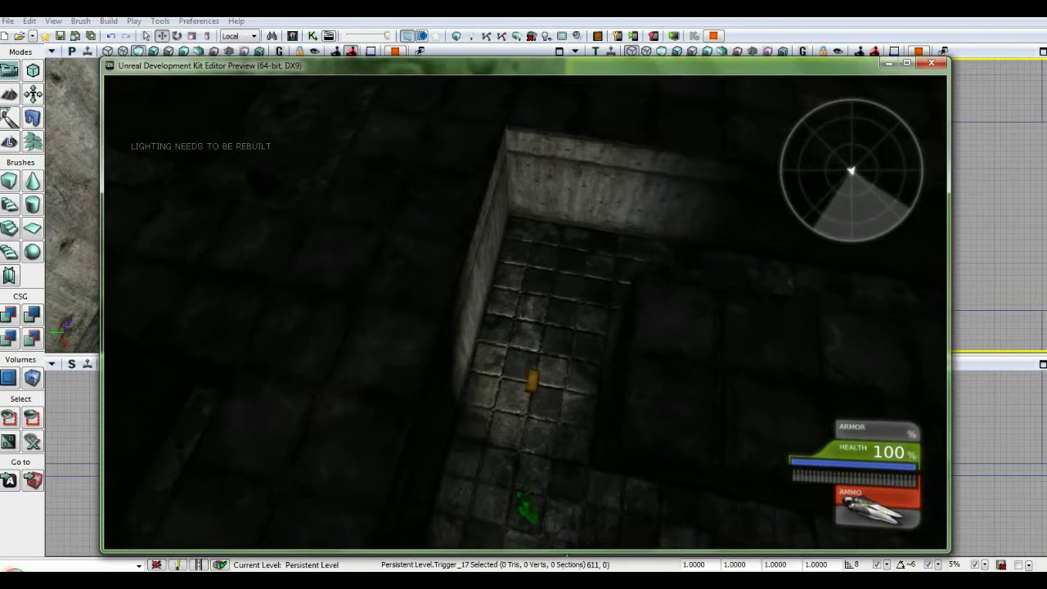
key("w")
key("w")
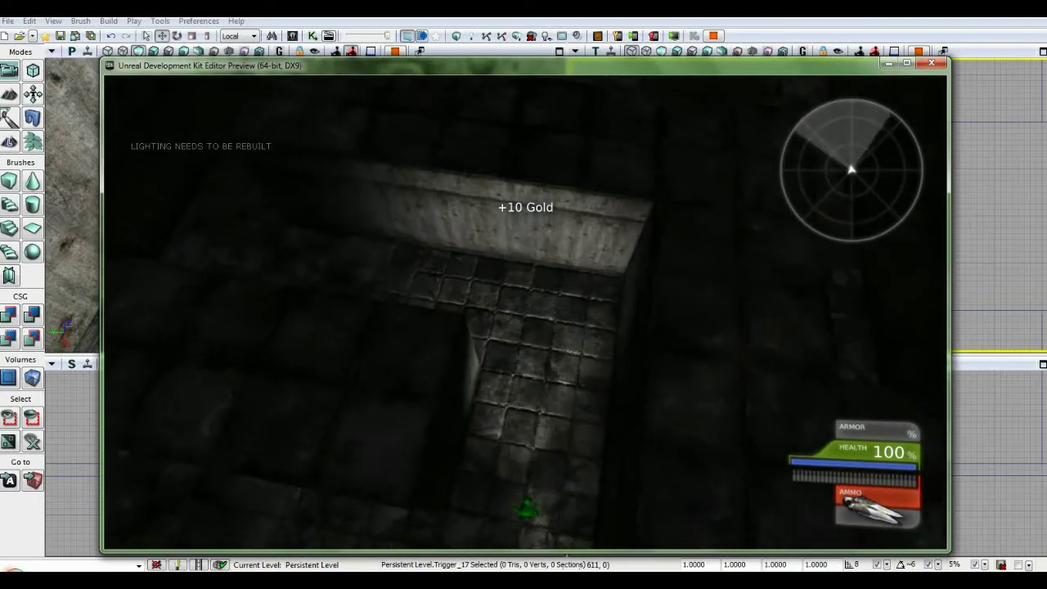
key("Escape")
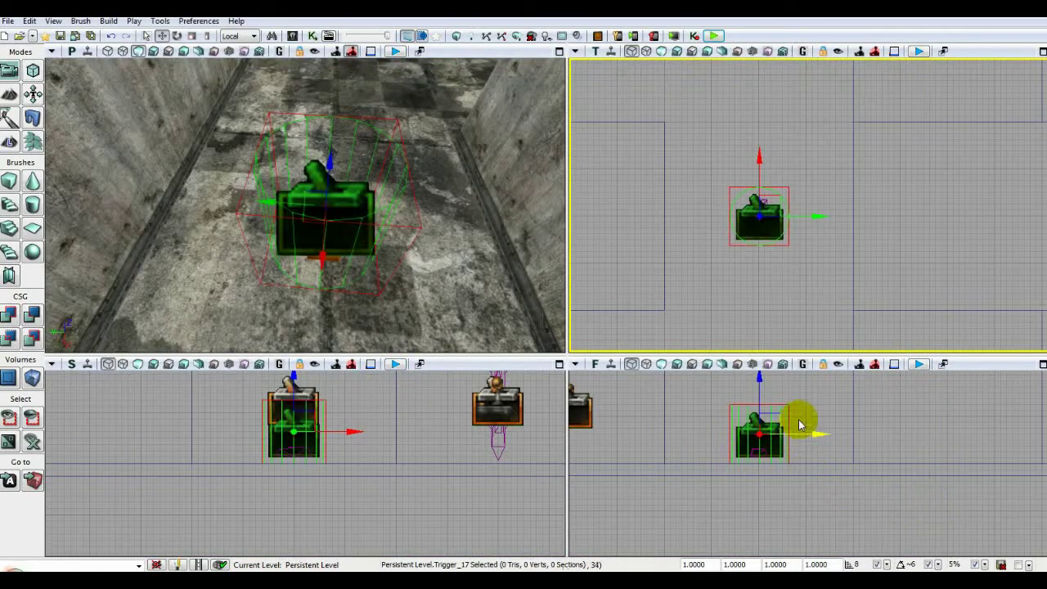
Survey the maze corridors in the top view for an empty section along the outer wall
left_click(775, 334)
scroll(777, 274, "down", 5)
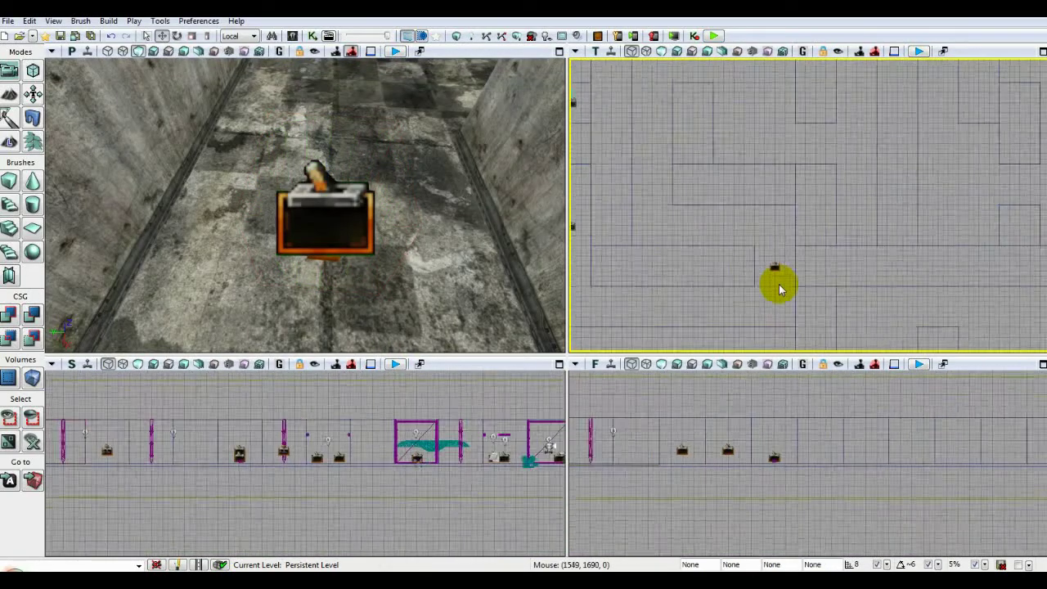
scroll(765, 272, "down", 1)
mouse_move(784, 189)
left_mouse_down()
mouse_move(741, 197)
mouse_move(614, 289)
mouse_move(722, 331)
mouse_move(907, 201)
left_mouse_up()
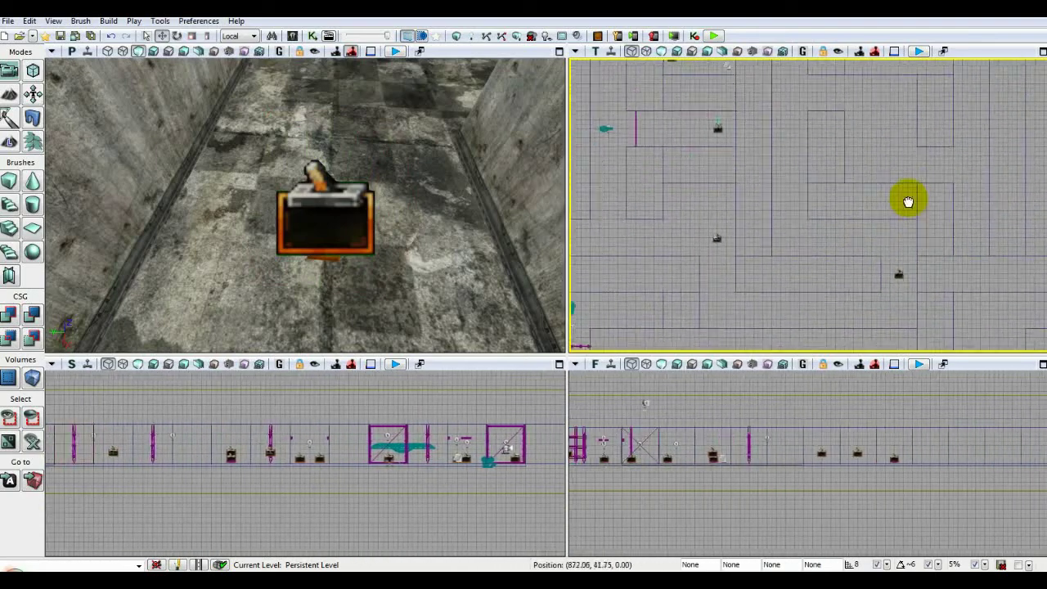
left_click_drag(743, 205, 792, 311)
left_click(751, 184)
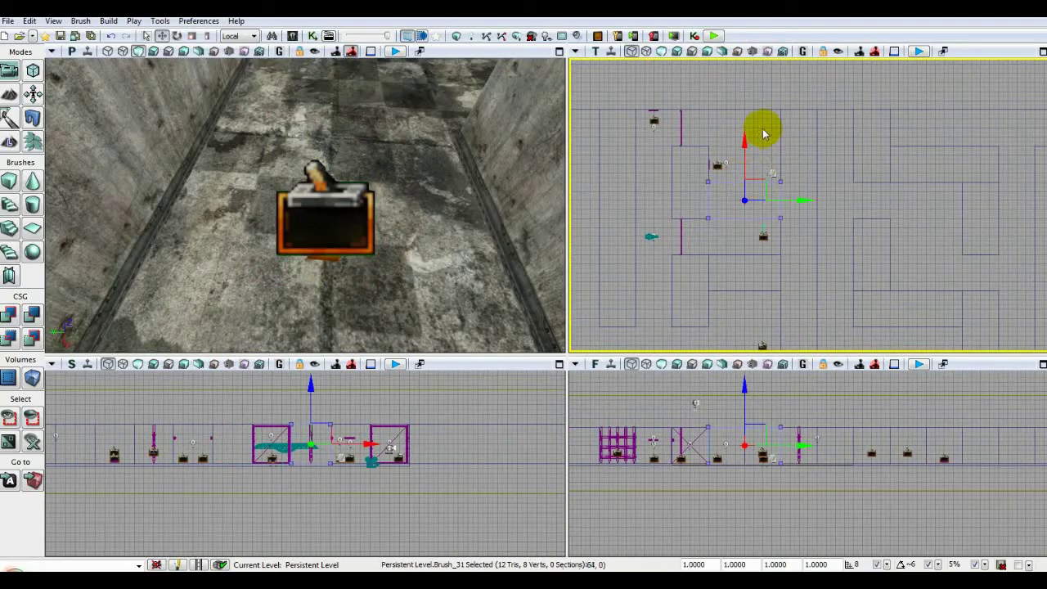
left_click(685, 159)
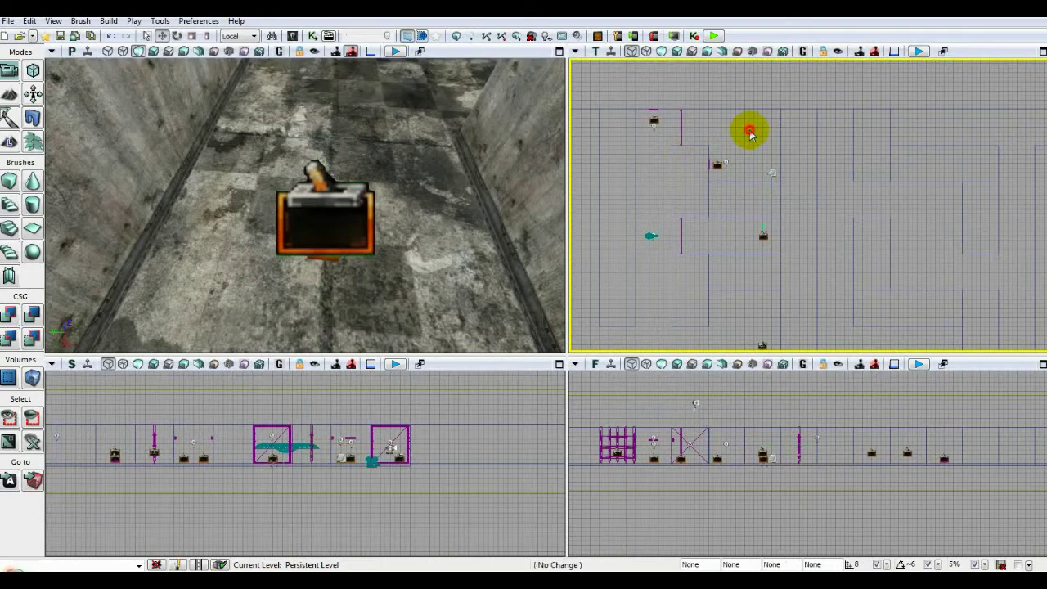
scroll(750, 135, "up", 4)
scroll(747, 140, "down", 2)
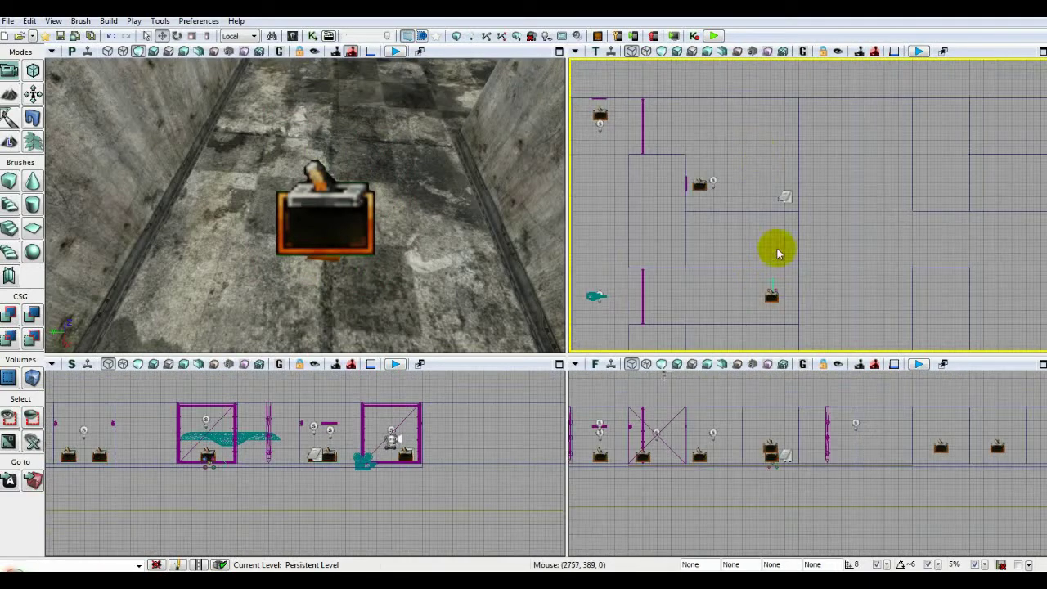
scroll(767, 188, "up", 6)
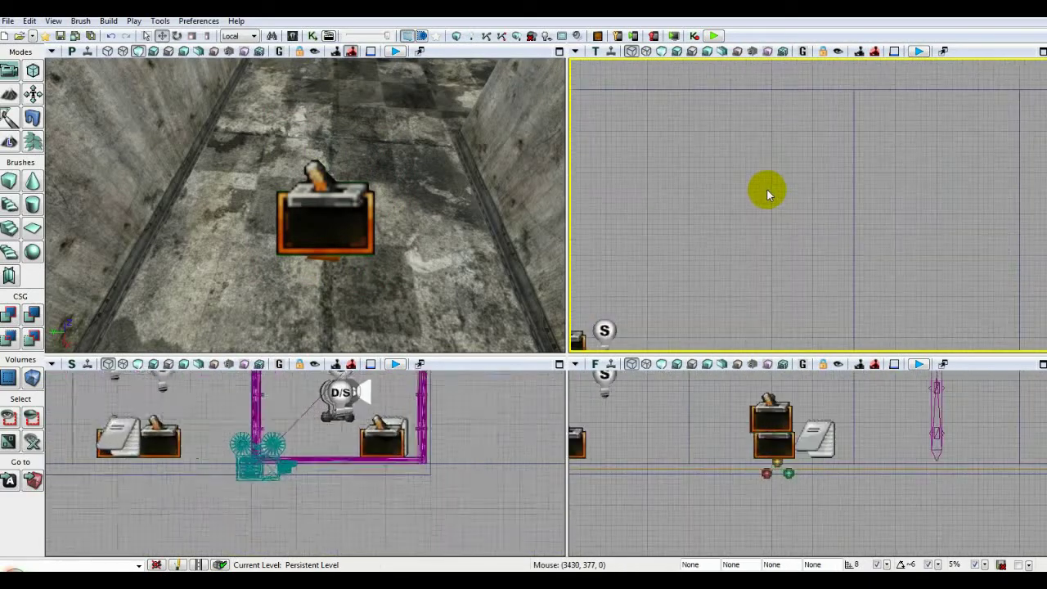
left_click_drag(773, 190, 780, 193)
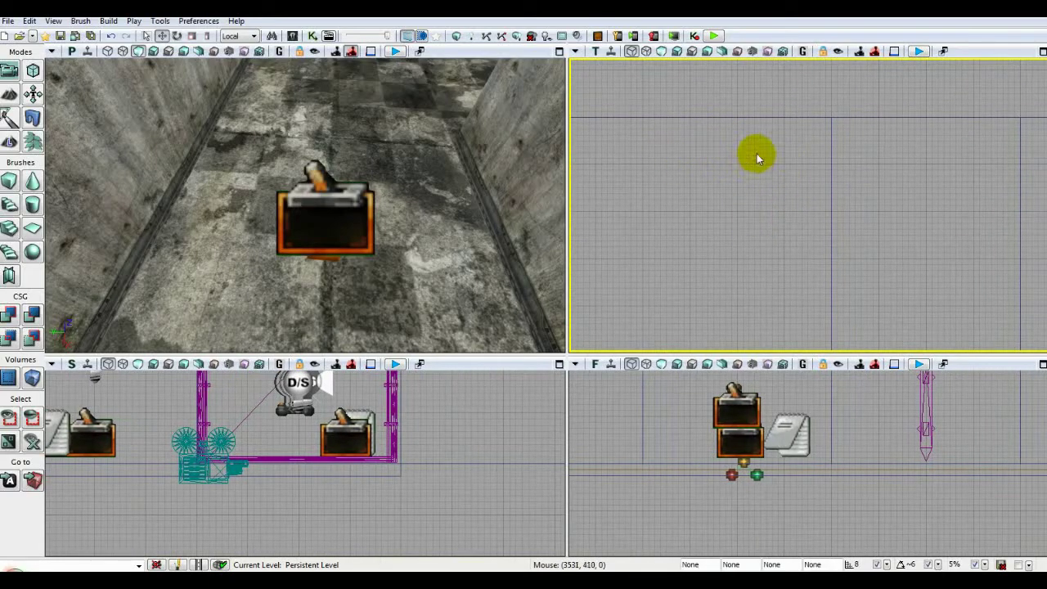
left_click_drag(708, 250, 754, 198)
scroll(751, 199, "down", 6)
left_click_drag(711, 270, 725, 129)
left_click_drag(848, 220, 970, 333)
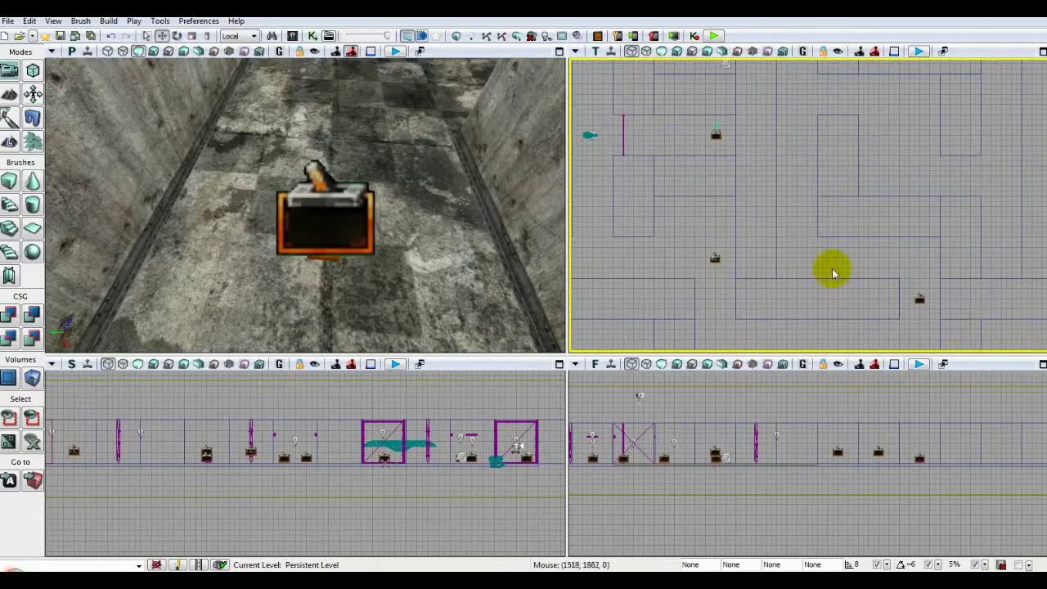
left_click_drag(747, 228, 932, 344)
scroll(705, 166, "up", 6)
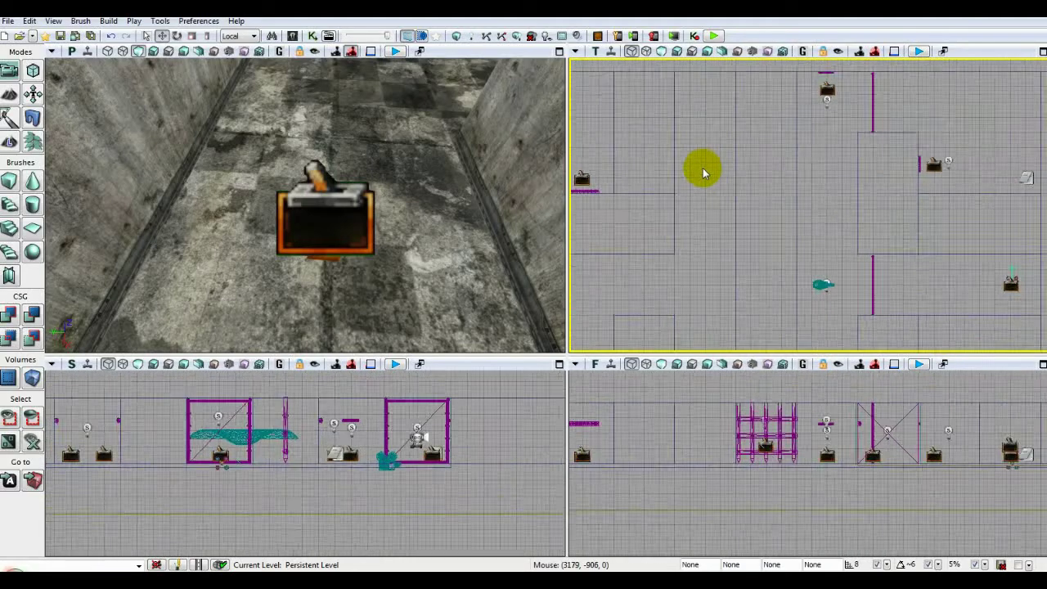
left_click_drag(707, 97, 728, 223)
scroll(702, 216, "up", 1)
scroll(701, 216, "up", 5)
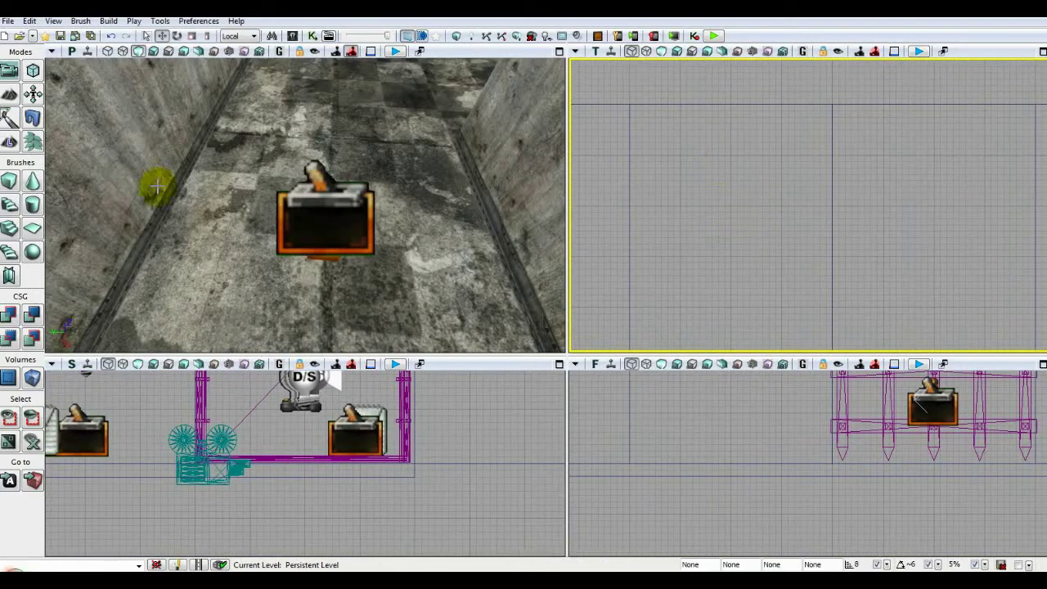
Browse the Mesh group of the Nobiax_Mesh_01 package for crate pieces and select the Crate-05 static mesh
left_click(292, 36)
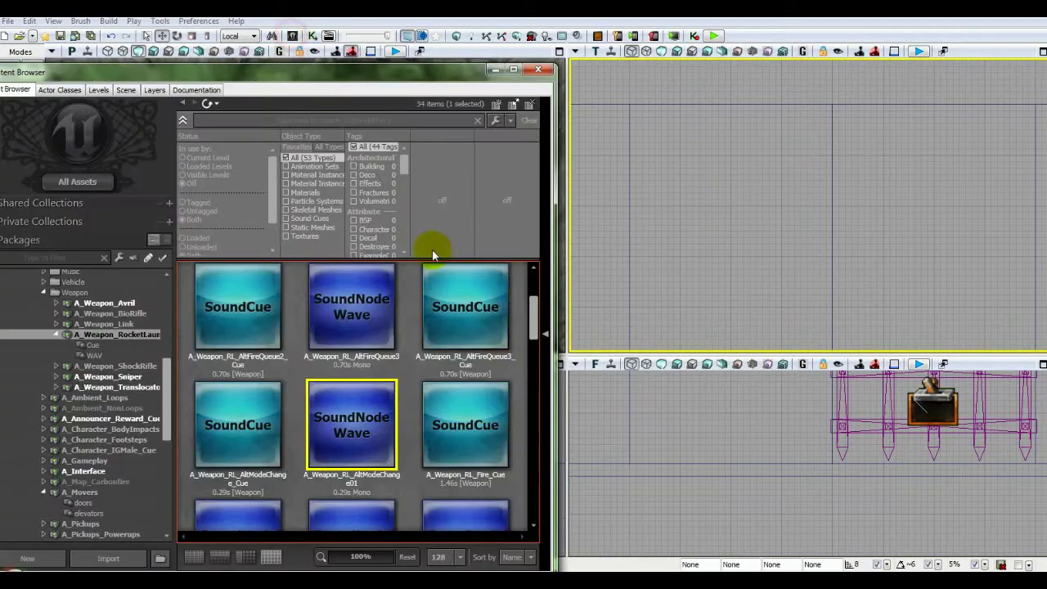
left_click_drag(237, 88, 378, 50)
left_click_drag(300, 333, 304, 427)
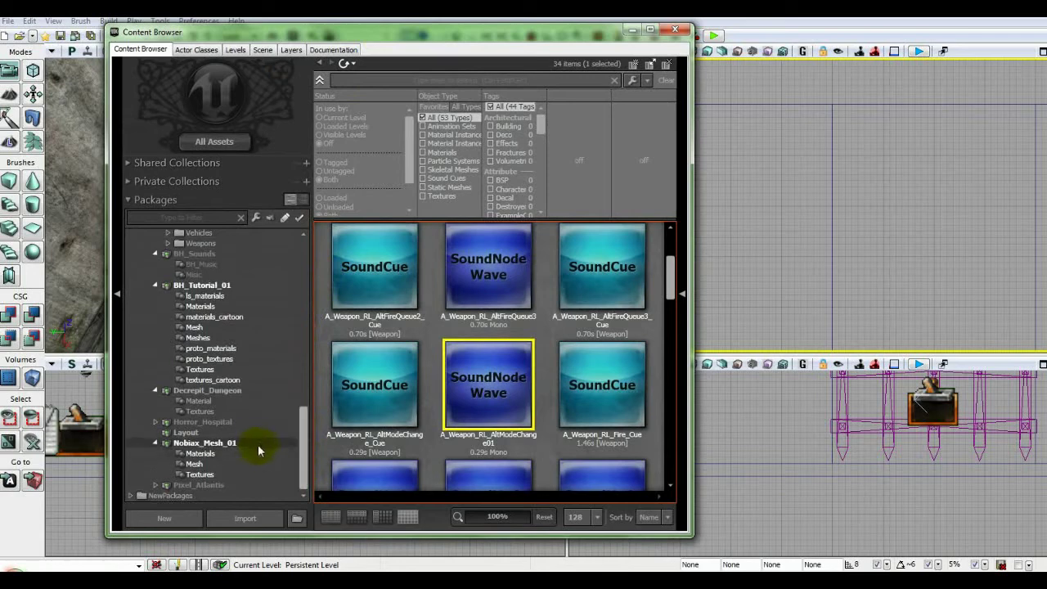
left_click(191, 463)
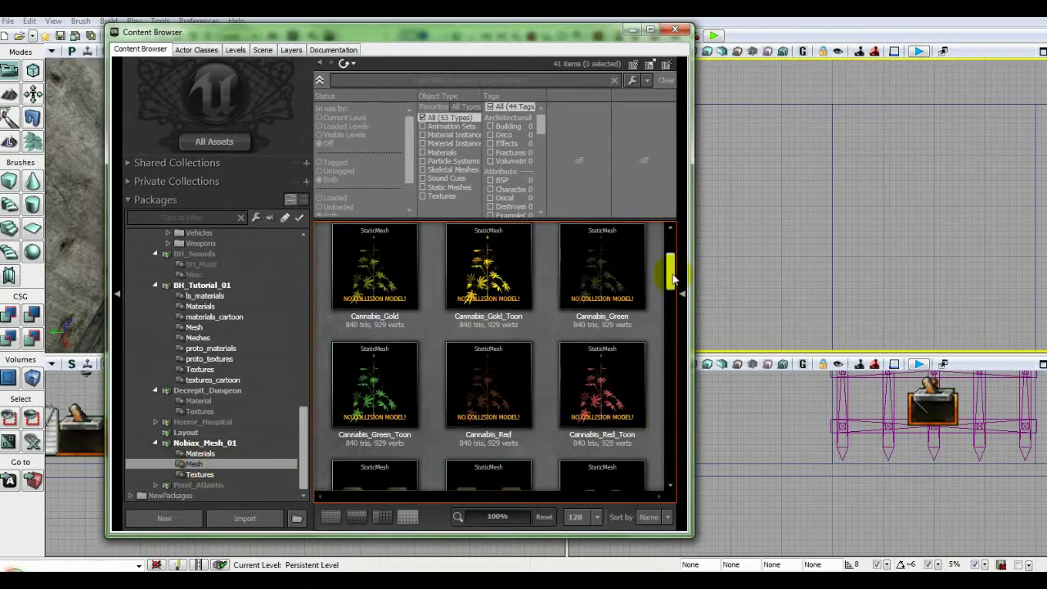
left_click_drag(671, 278, 670, 310)
left_click(473, 401)
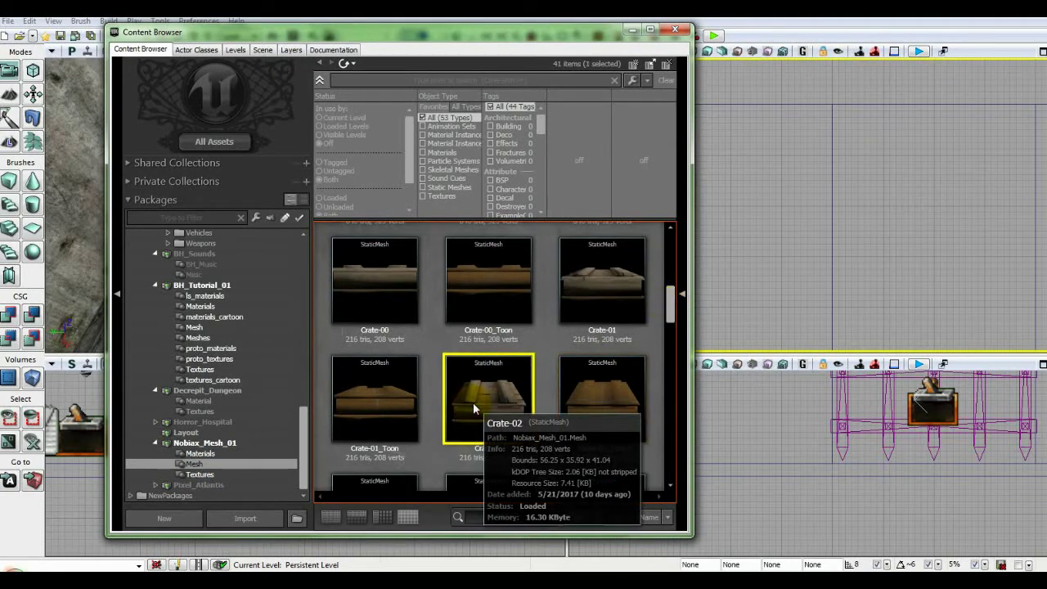
left_click_drag(670, 299, 666, 344)
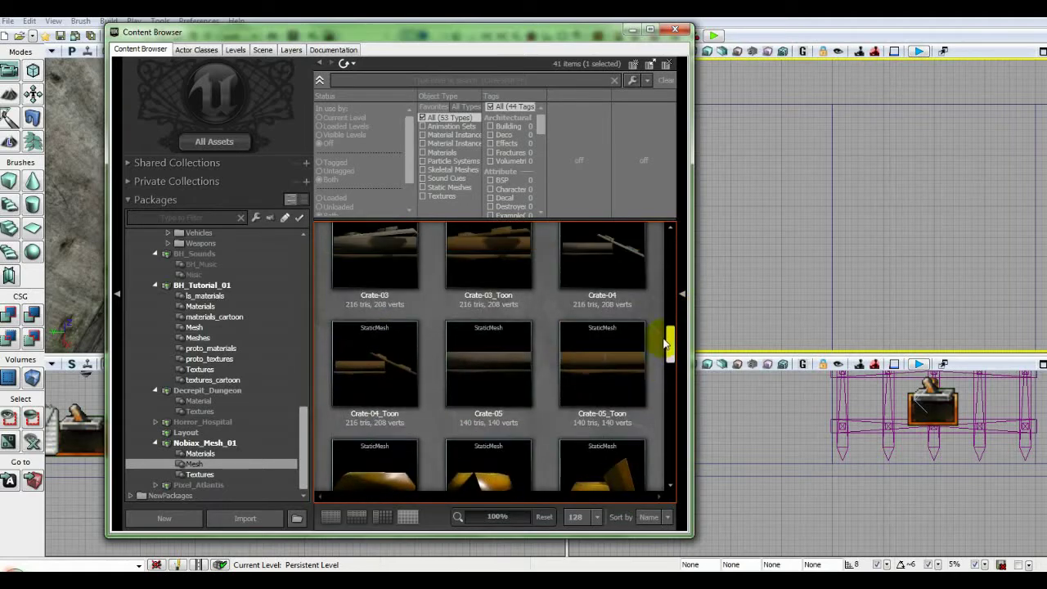
left_click(502, 361)
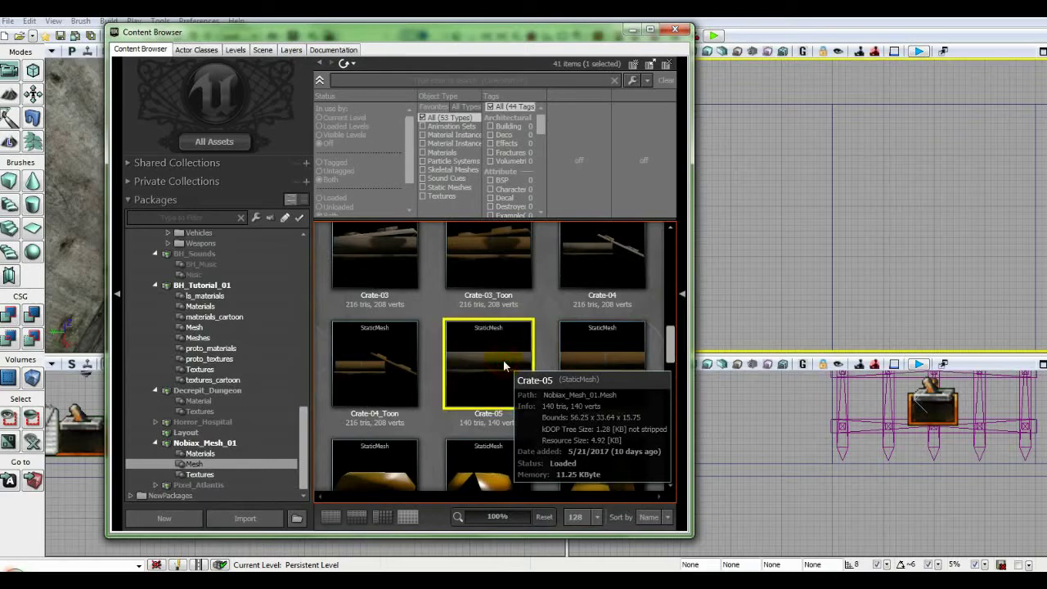
Inspect the shape of the Crate-05 mesh in the Static Mesh Editor and close the preview
left_click_drag(586, 45, 508, 51)
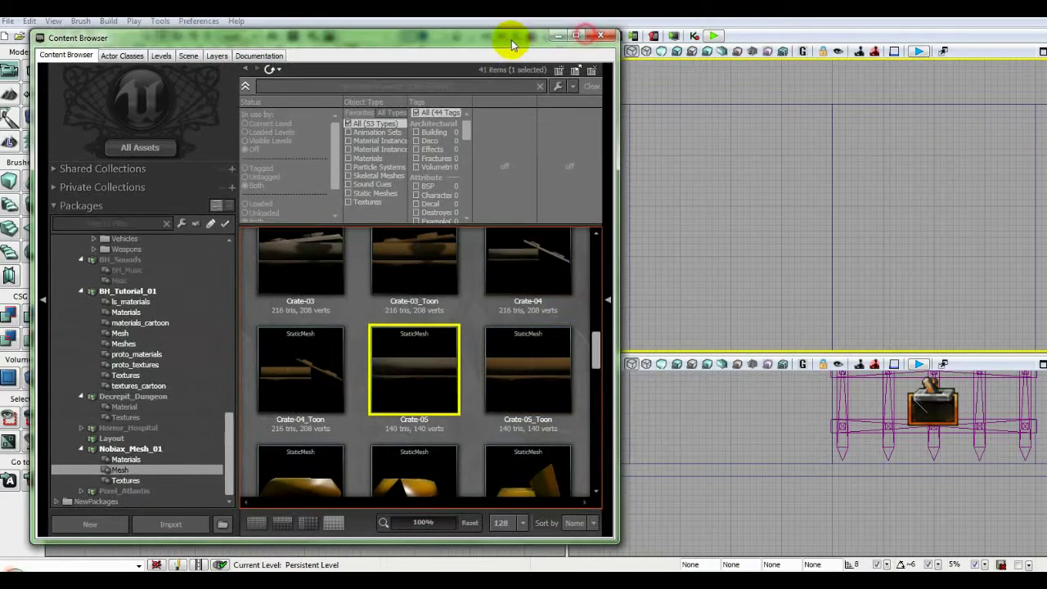
double_click(409, 355)
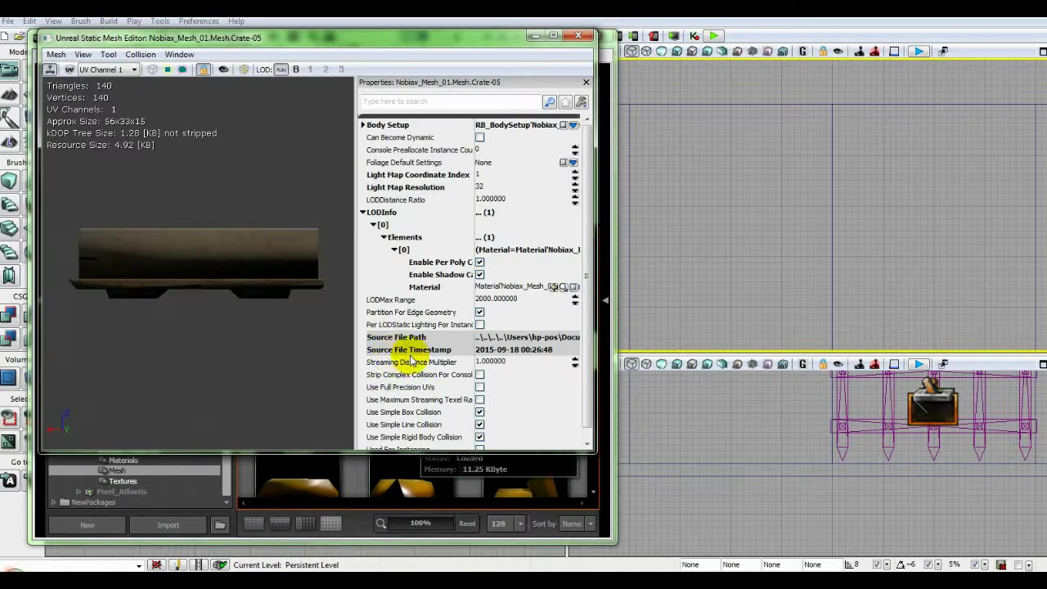
mouse_move(284, 238)
left_mouse_down()
mouse_move(293, 298)
mouse_move(292, 253)
left_mouse_up()
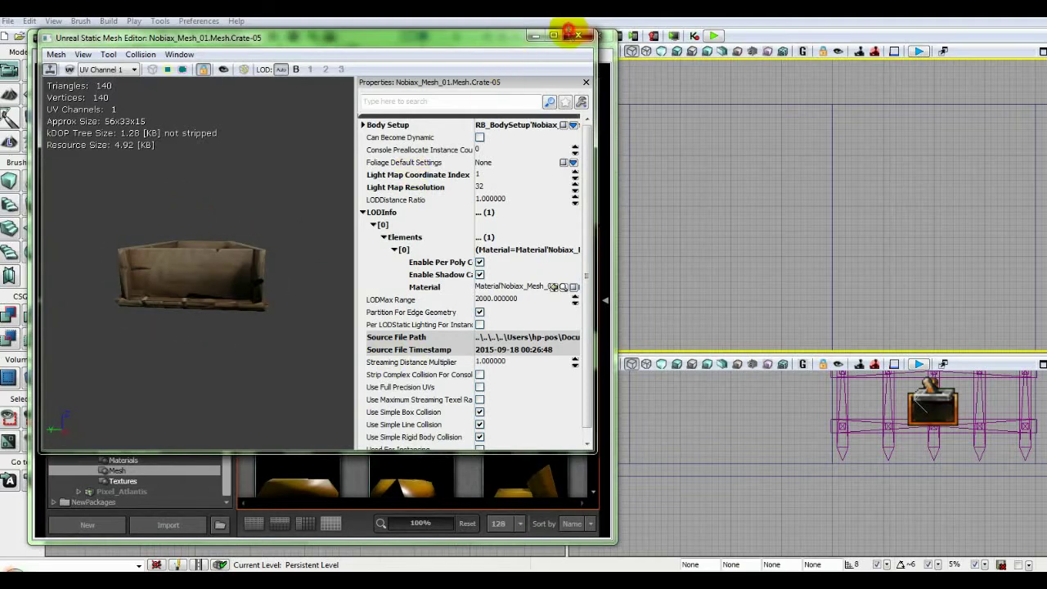
left_click(577, 35)
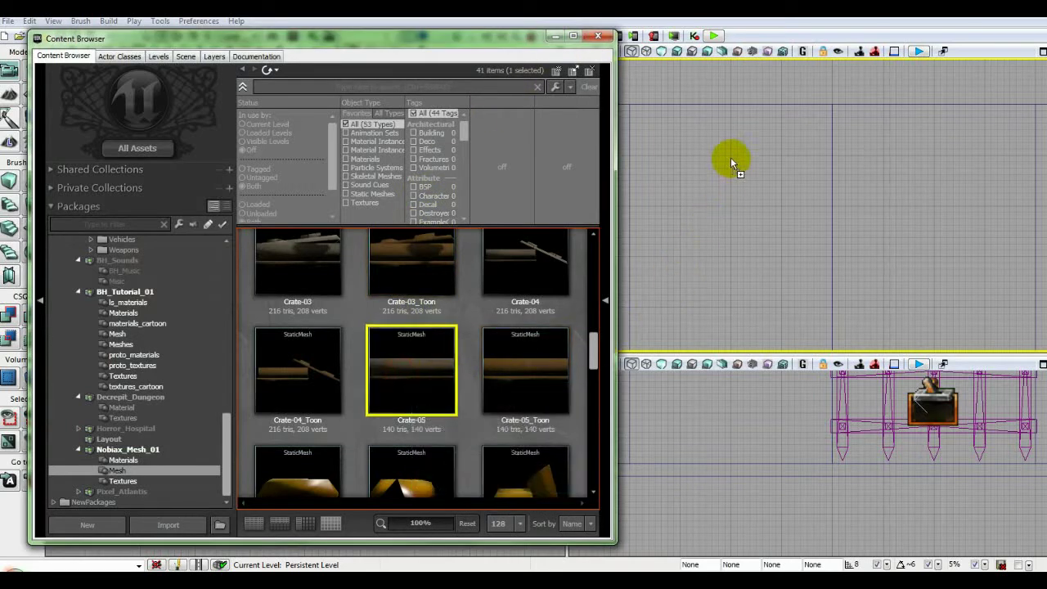
Place the Crate-05 mesh in the empty maze corridor in the top view at draw scale 2, rotated 90 degrees
left_click_drag(730, 157, 731, 157)
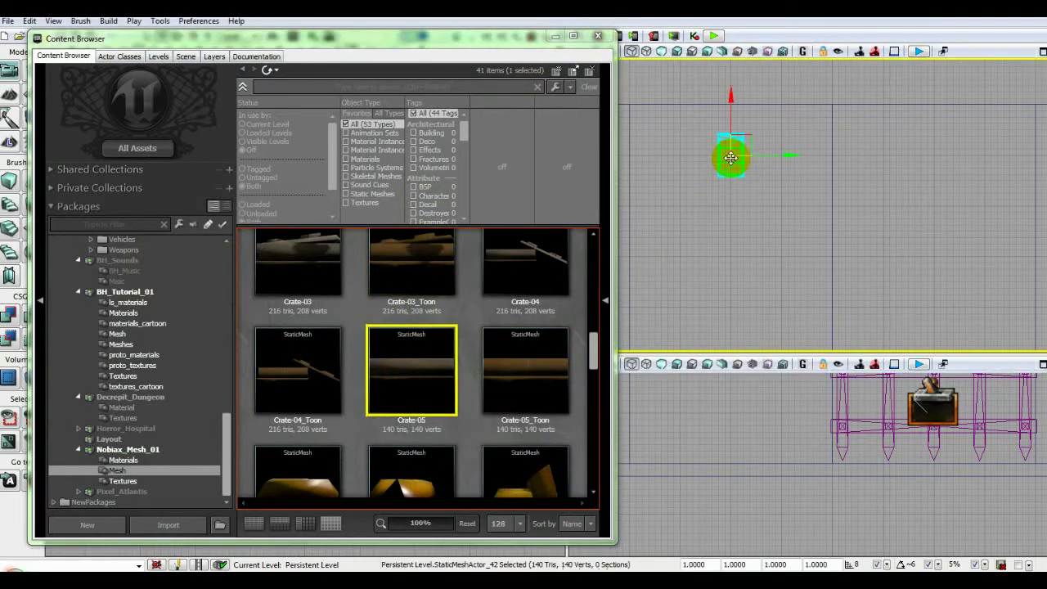
left_click(598, 38)
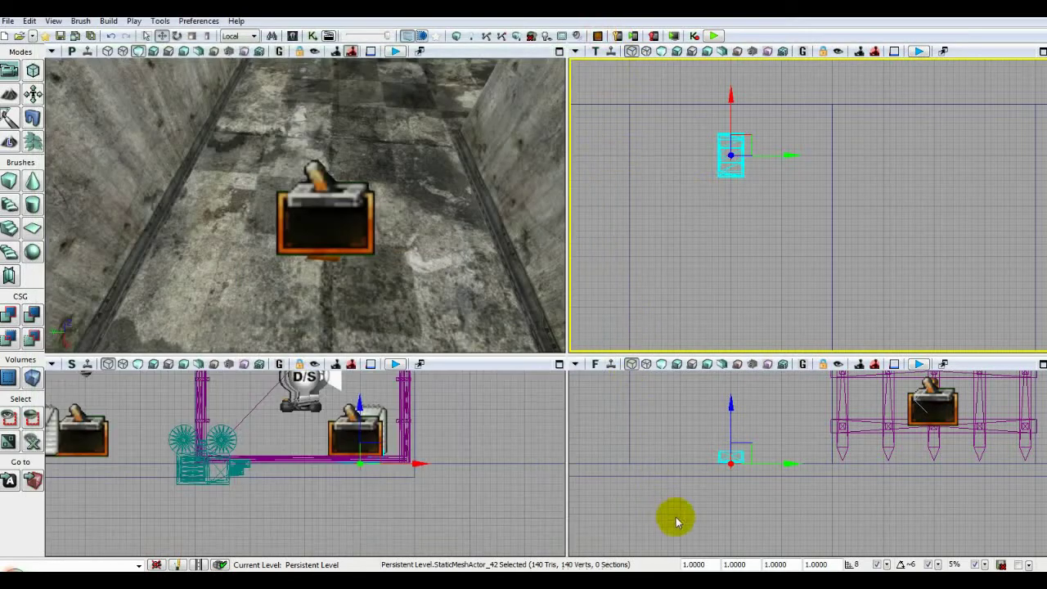
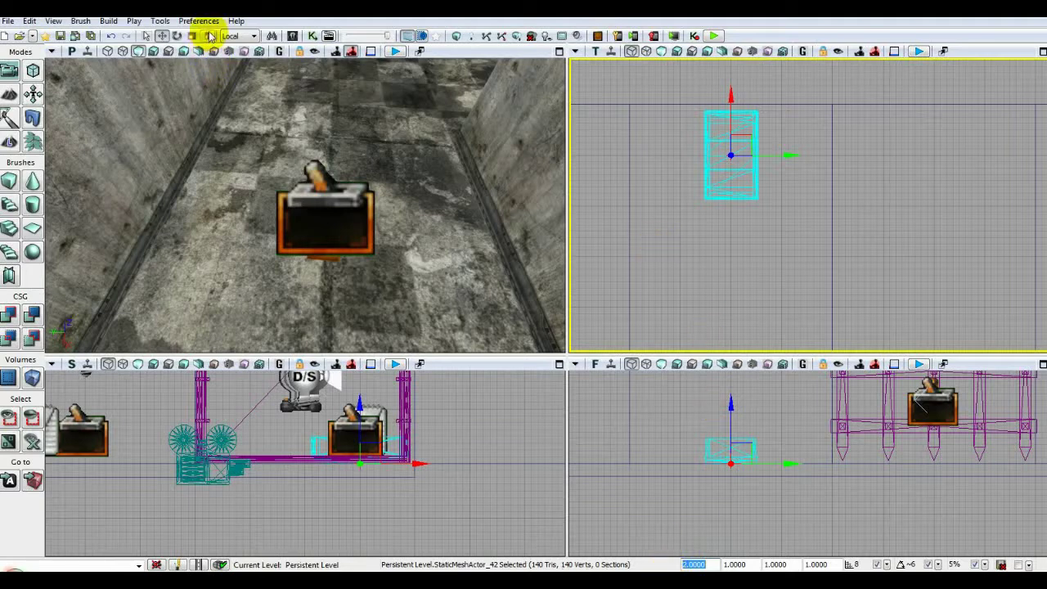
left_click(177, 36)
left_click_drag(725, 79, 701, 99)
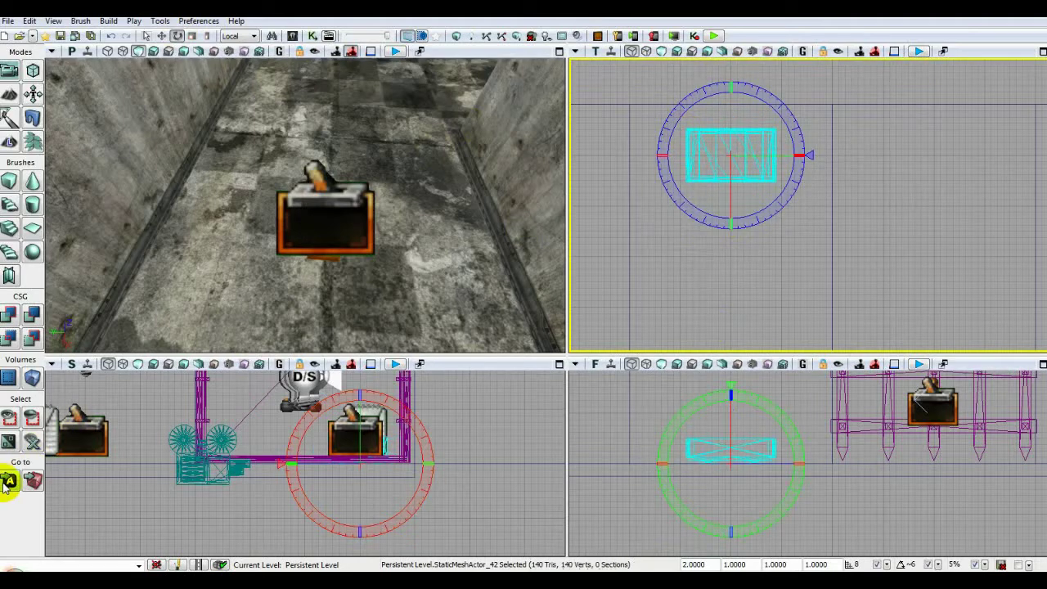
Examine how the placed crate sits on the corridor floor in the perspective and front views, and clear the selection
left_click(8, 480)
left_click_drag(439, 272, 556, 225)
right_click_drag(438, 272, 433, 221)
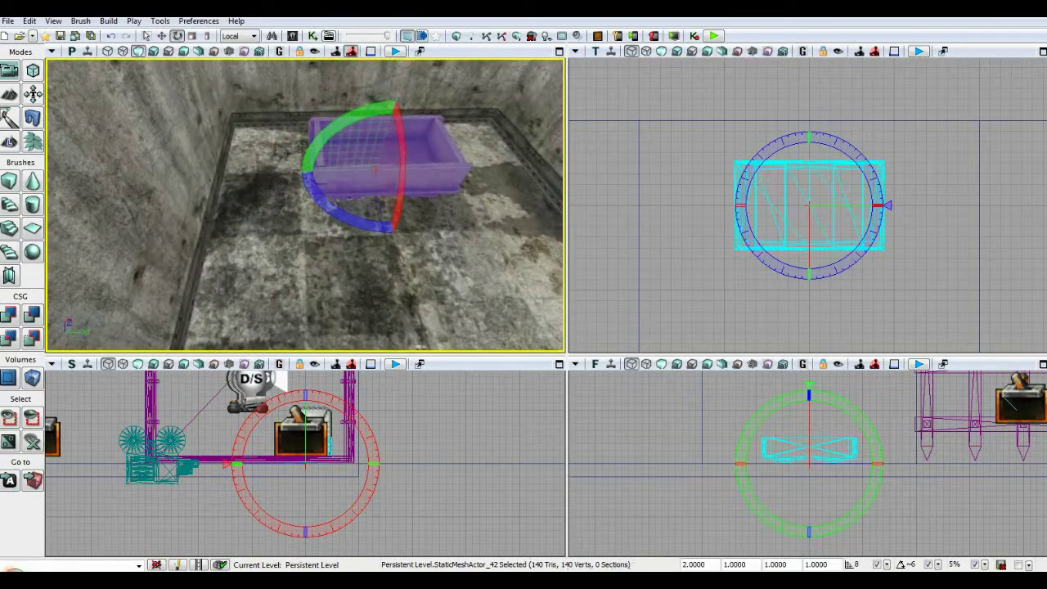
left_click(771, 492)
scroll(775, 492, "up", 3)
scroll(775, 489, "down", 5)
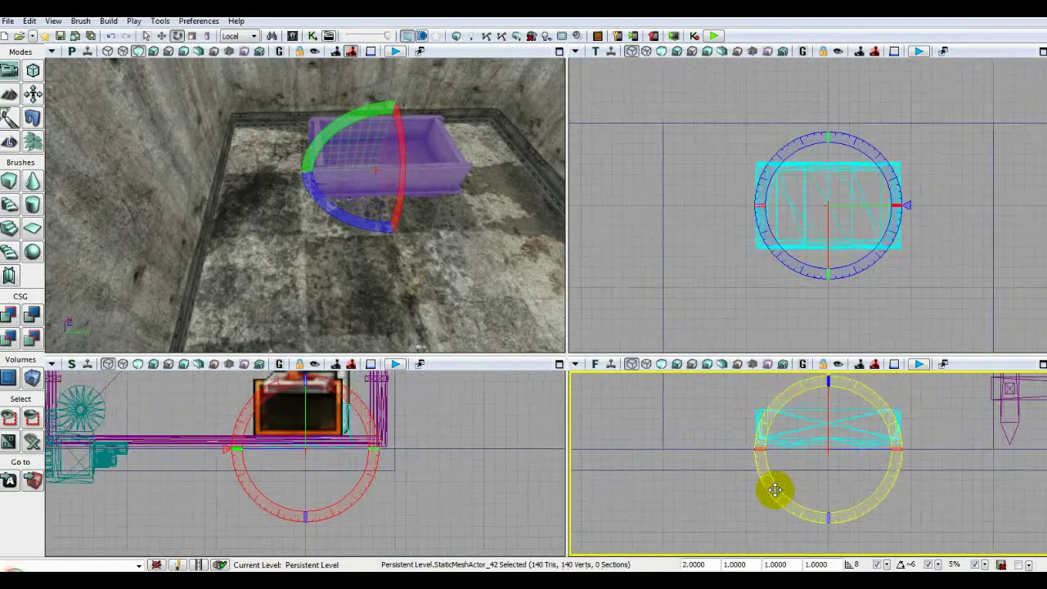
left_click_drag(468, 274, 469, 280)
left_click(477, 387)
Browse the Nobiax_Mesh_01 meshes for gold pieces to go with the crate and preview Gold-05 in the Static Mesh Editor
left_click(290, 37)
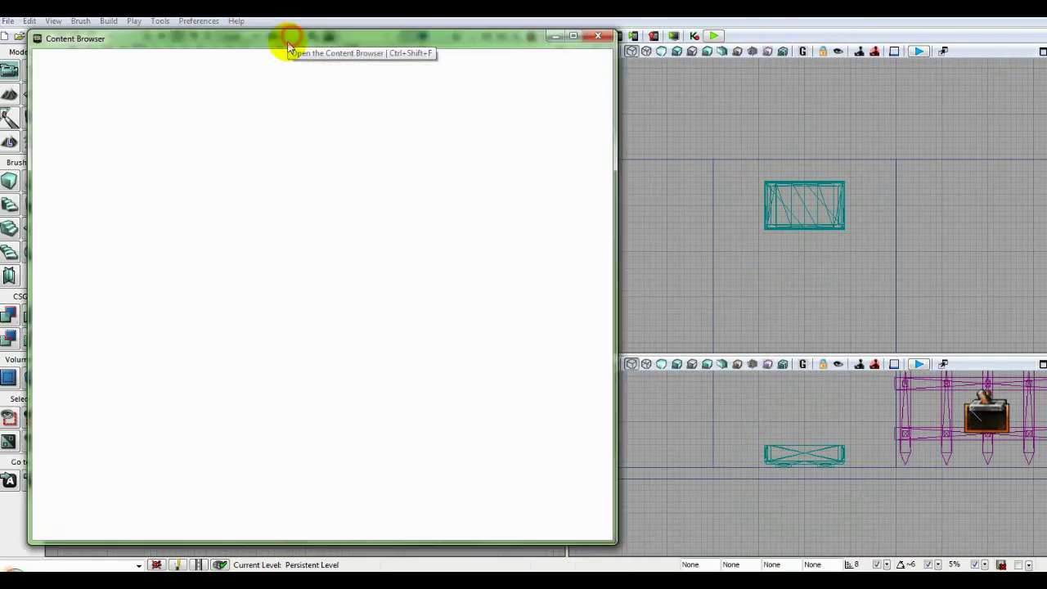
scroll(593, 331, "down", 1)
left_click_drag(593, 331, 578, 375)
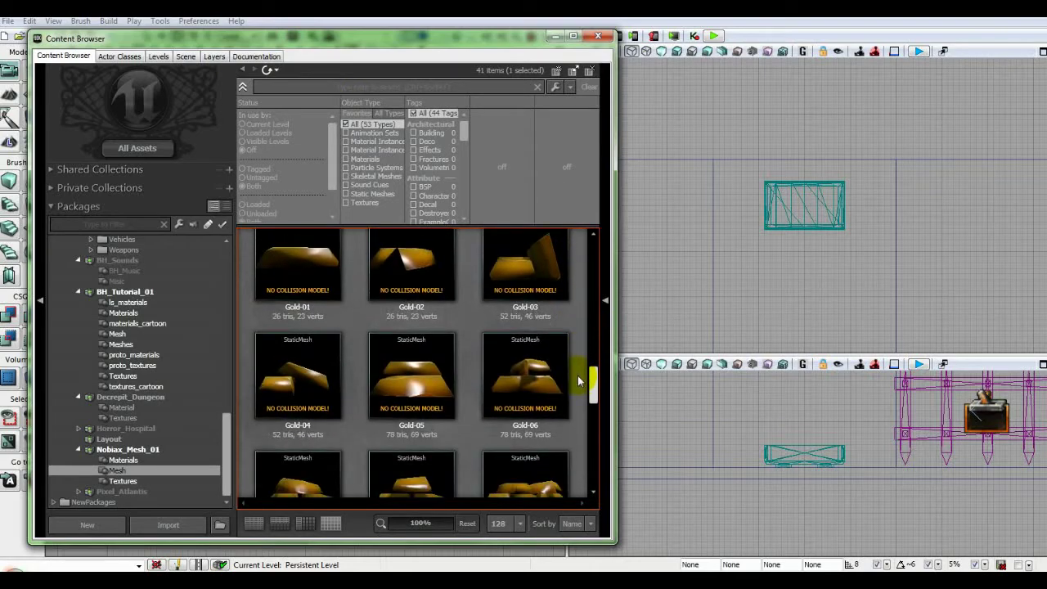
double_click(390, 384)
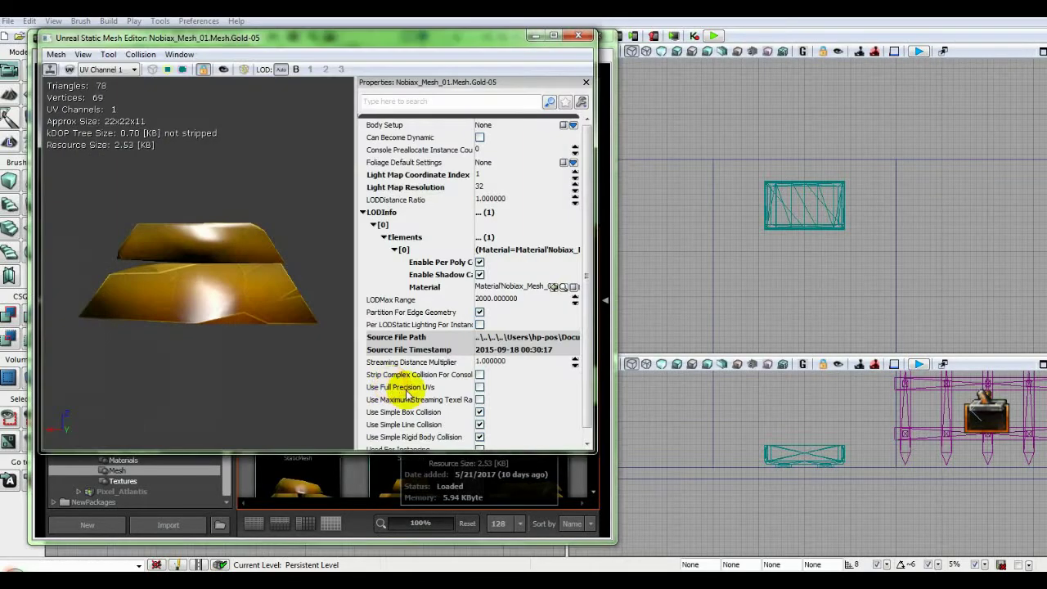
Place the Gold-05 static mesh from the Nobiax_Mesh_01 package in the centre of the wooden crate
mouse_move(315, 250)
left_mouse_down()
mouse_move(278, 254)
mouse_move(311, 245)
left_mouse_up()
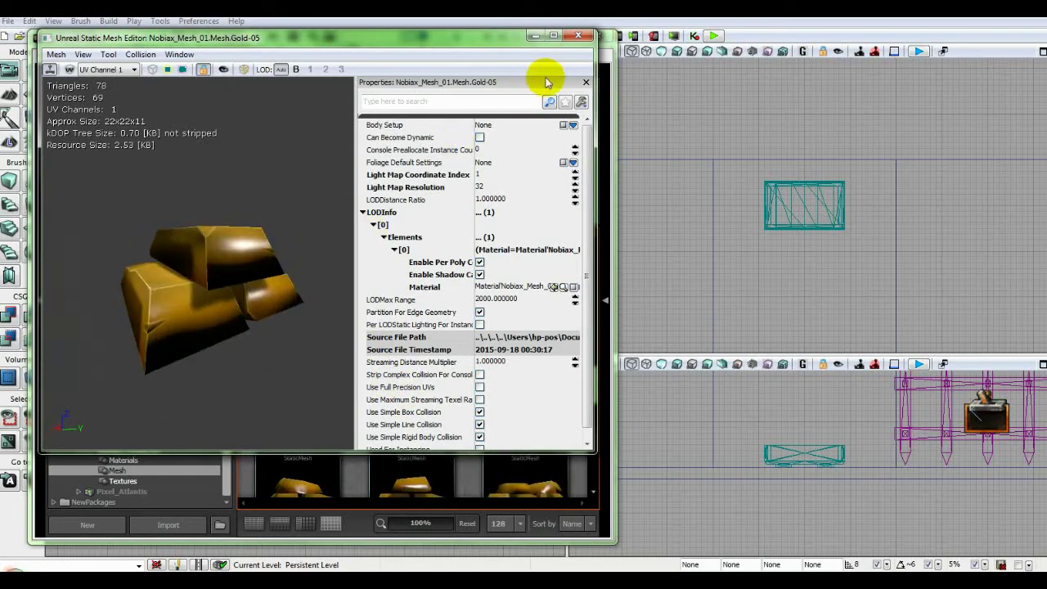
left_click(578, 35)
mouse_move(414, 383)
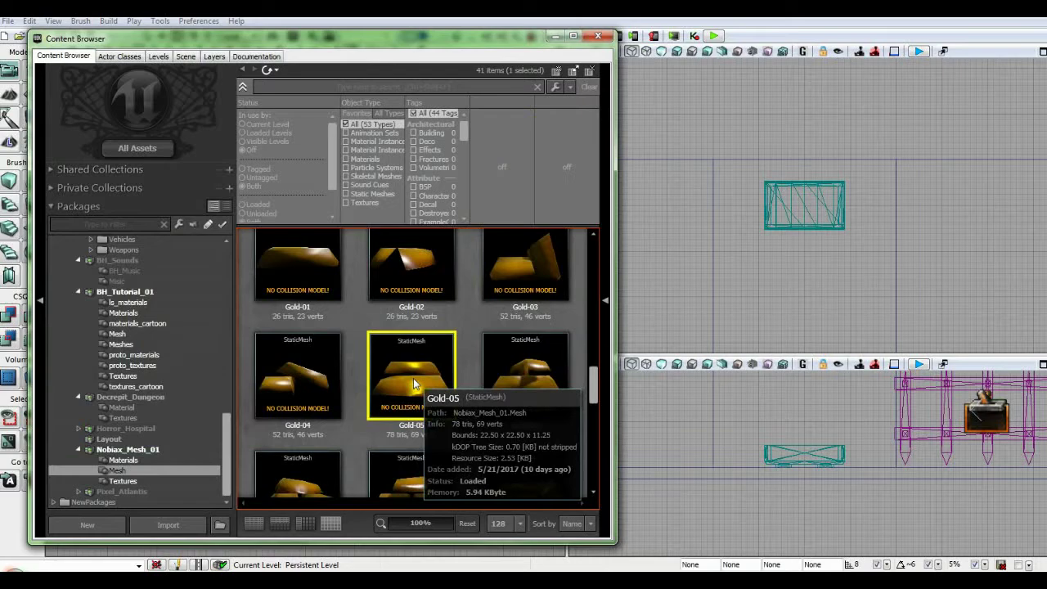
left_click_drag(413, 377, 756, 245)
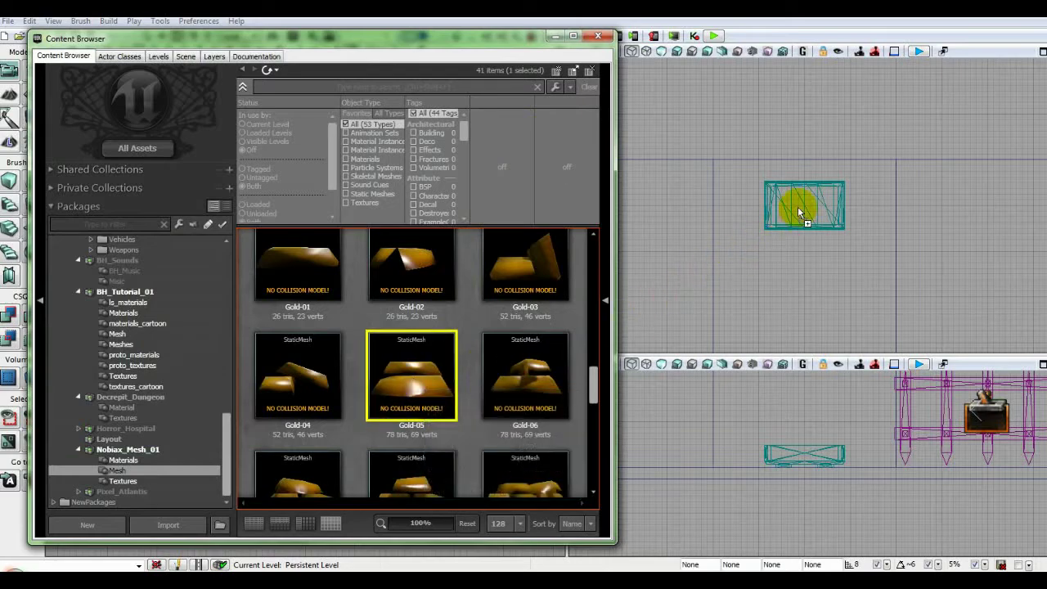
left_click_drag(806, 213, 805, 213)
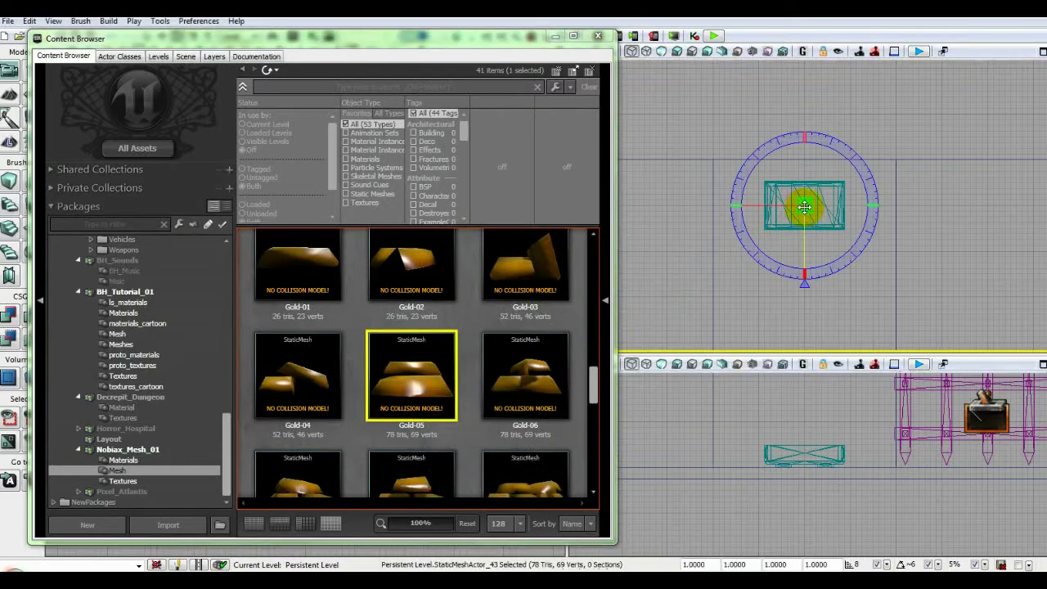
left_click(596, 38)
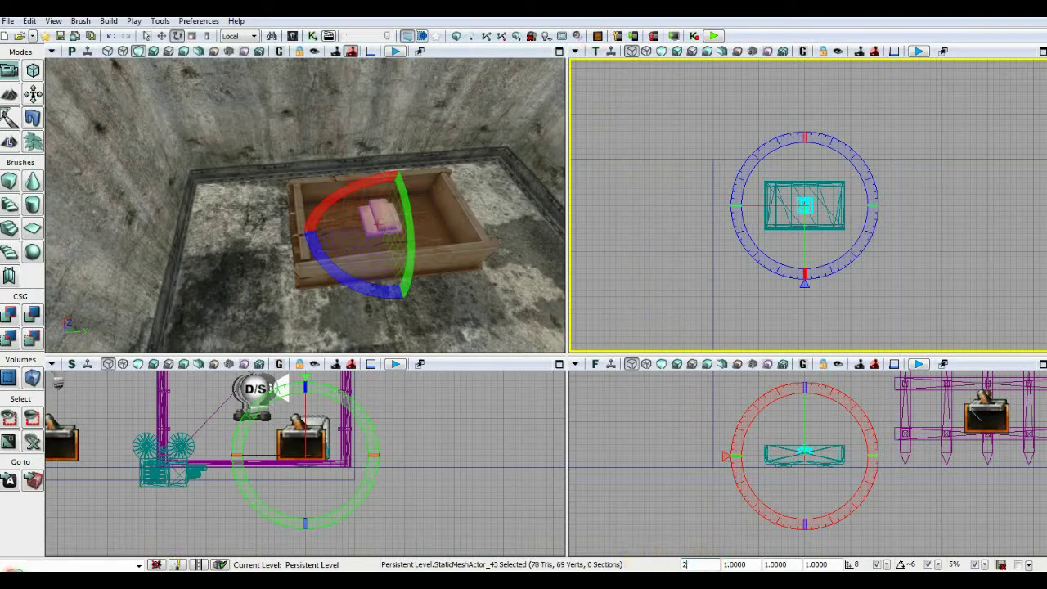
Scale the gold bars in the crate uniformly to 2 and convert them to an InterpActor
key("Return")
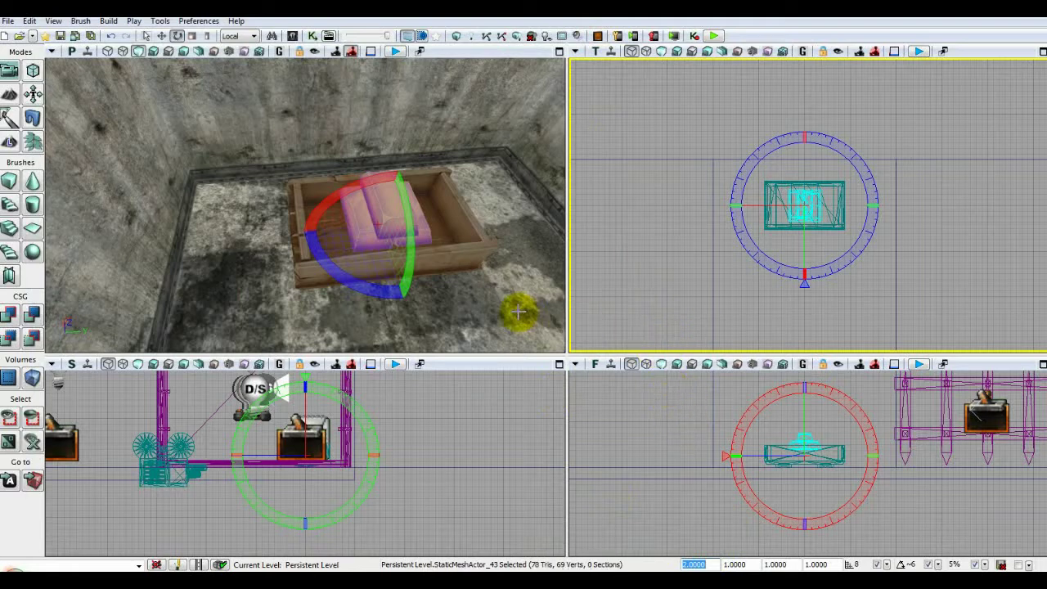
right_click(805, 209)
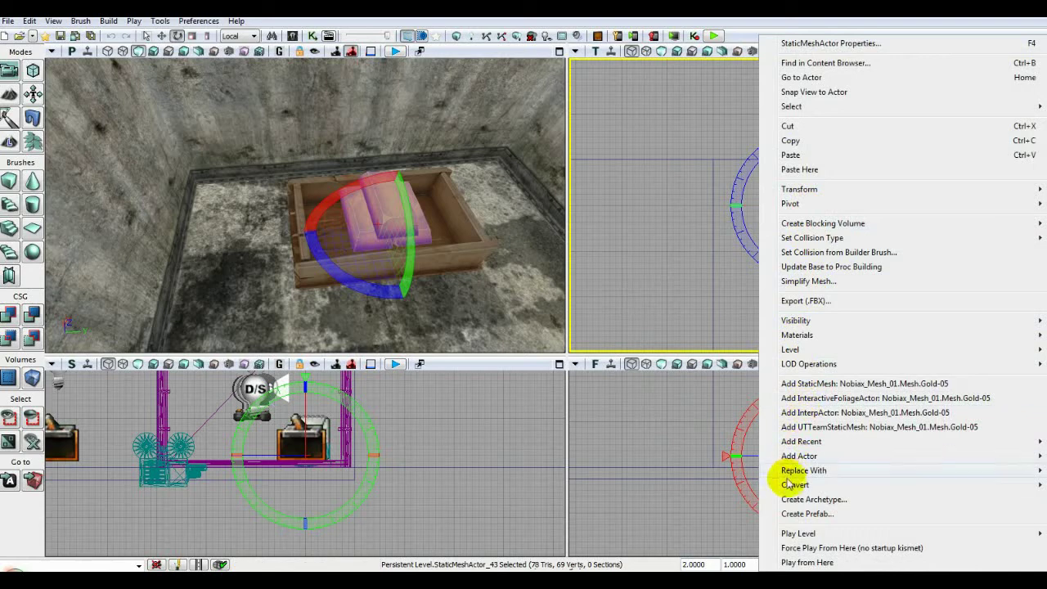
mouse_move(787, 486)
left_click(620, 485)
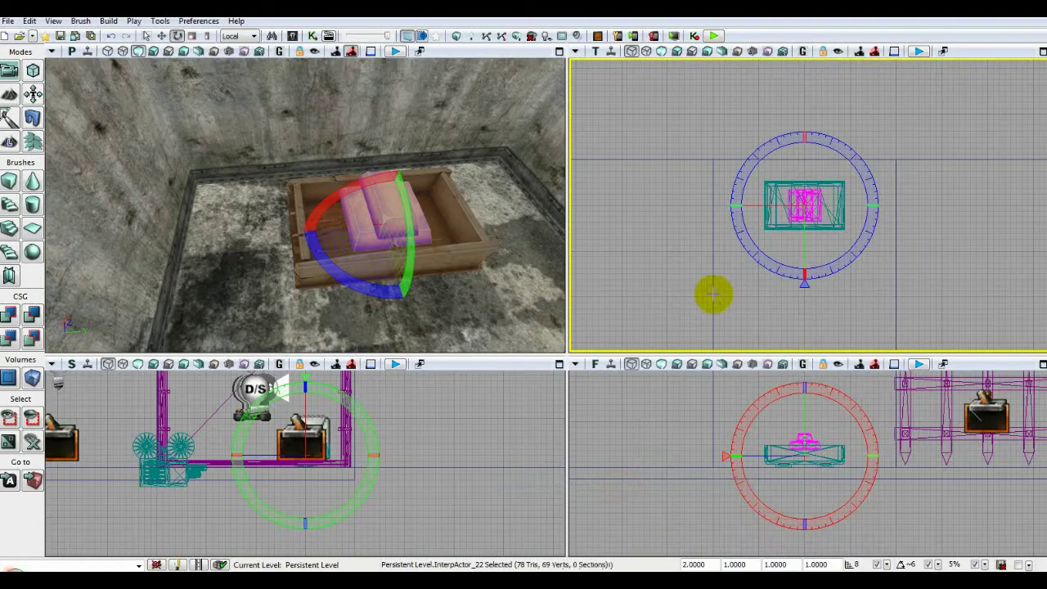
left_click(770, 217)
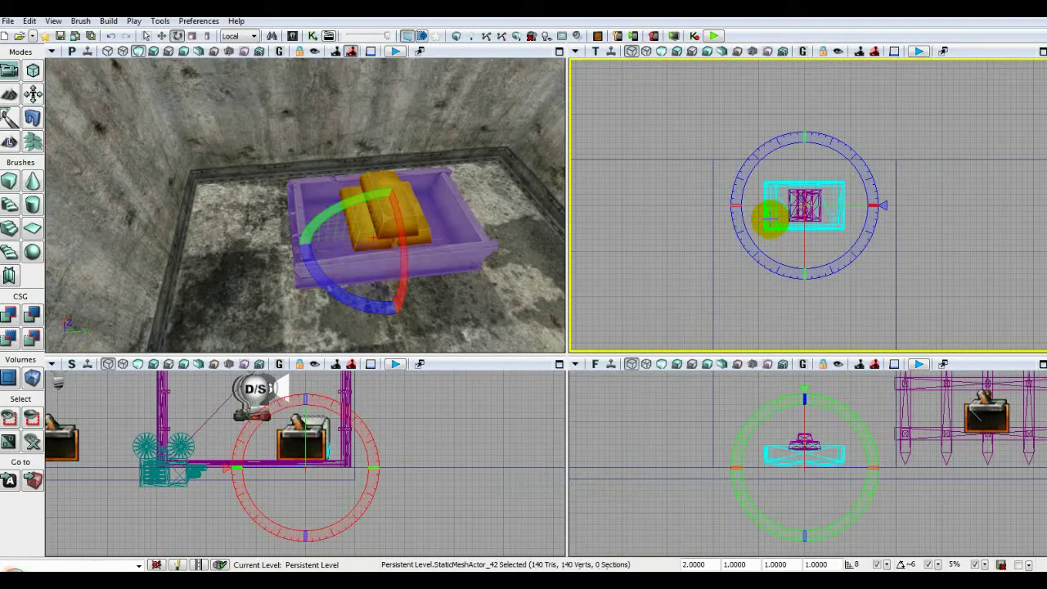
left_click(798, 214)
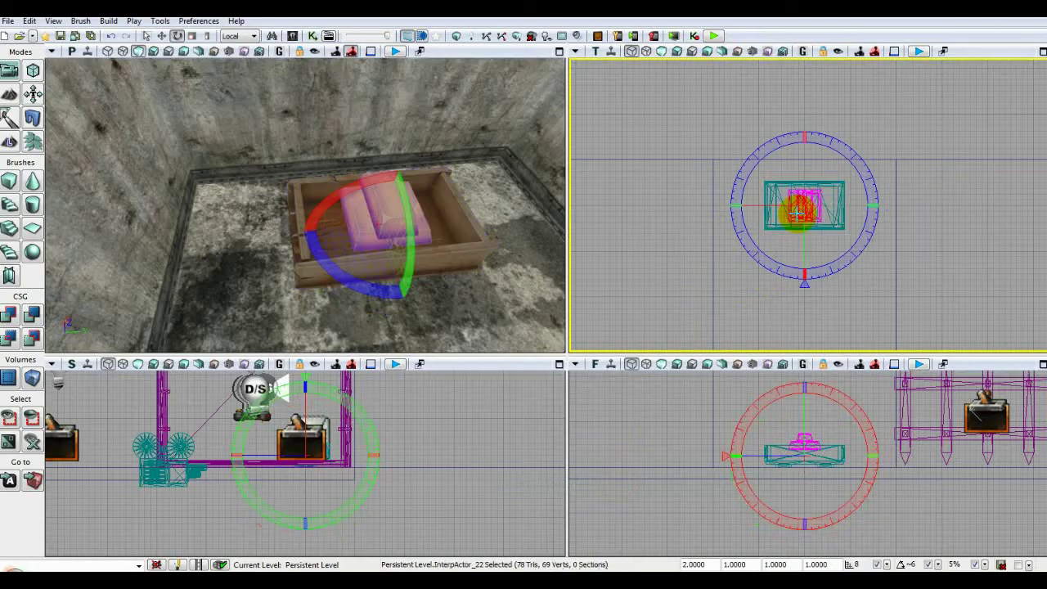
Add a Trigger on the floor in front of the crate and move it up to the crate's front edge
left_click_drag(483, 284, 483, 343)
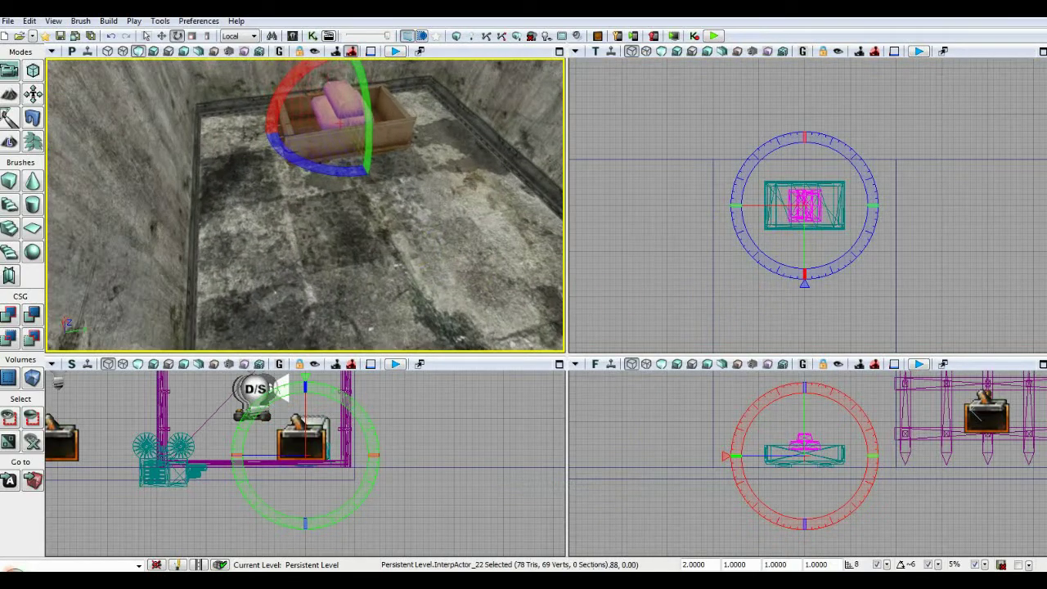
right_click(395, 254)
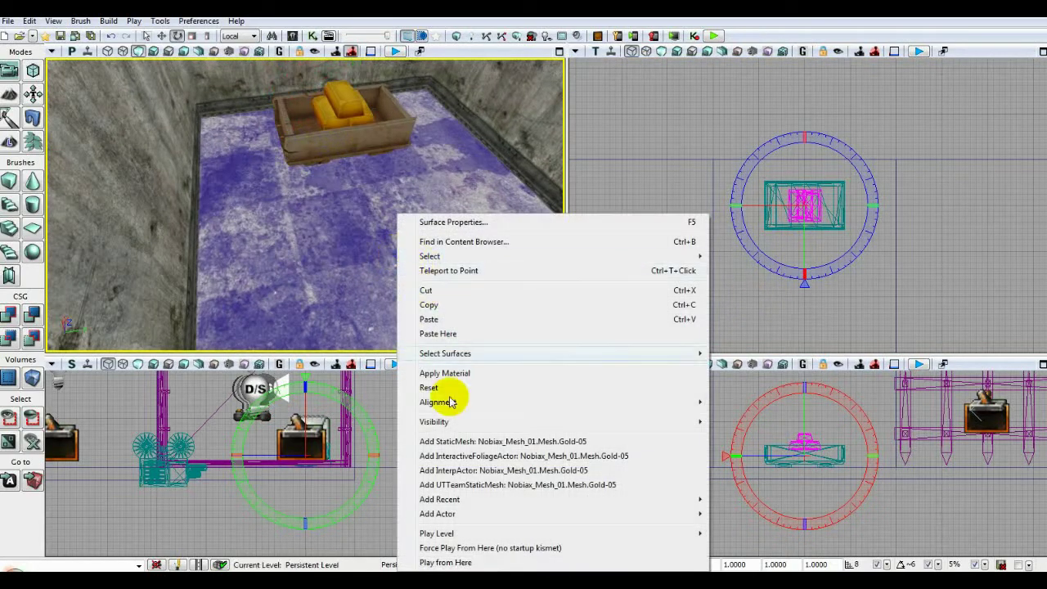
mouse_move(458, 499)
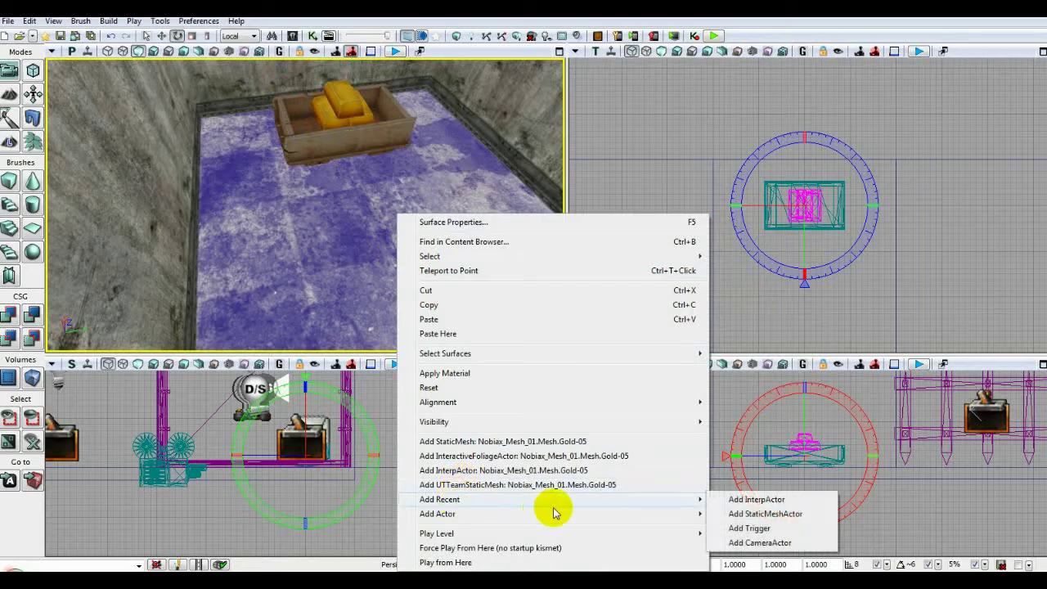
left_click(749, 529)
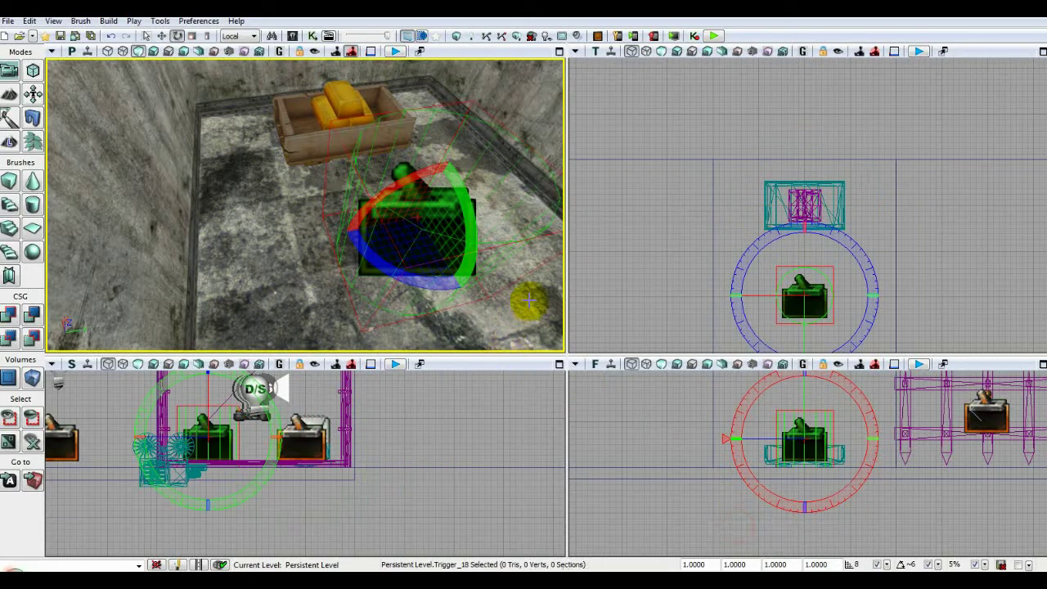
left_click(162, 36)
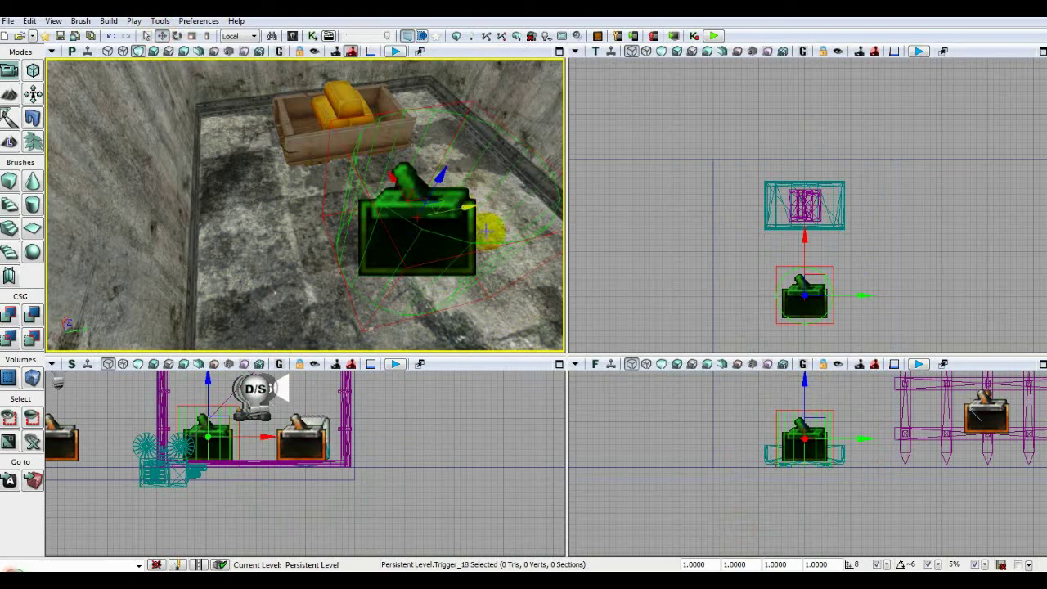
left_click_drag(797, 239, 809, 183)
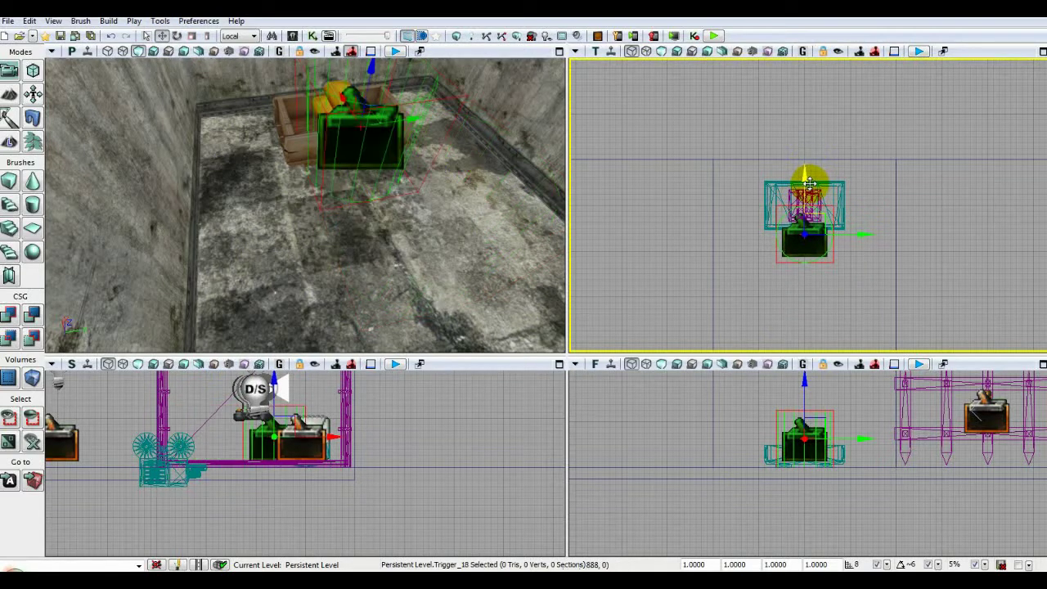
Set the new trigger's collision radius to 64
double_click(808, 183)
left_click(691, 229)
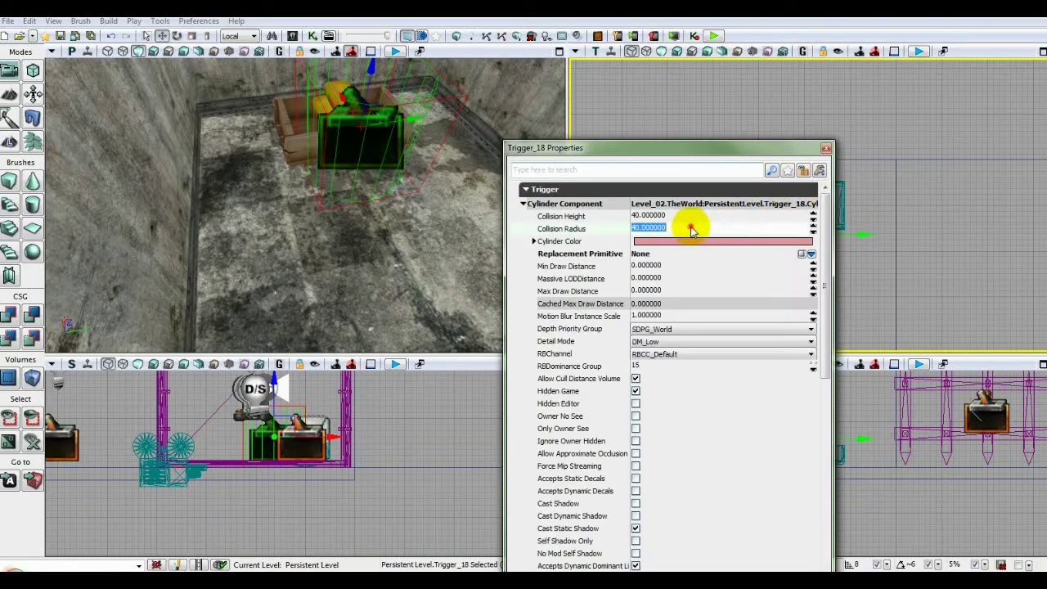
type("64")
key("Return")
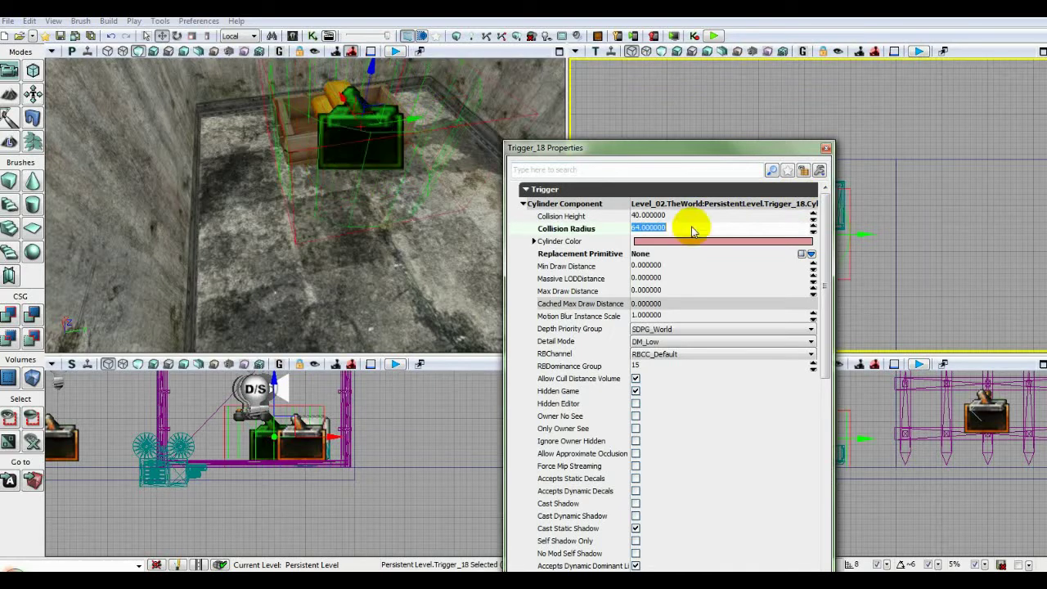
left_click(825, 148)
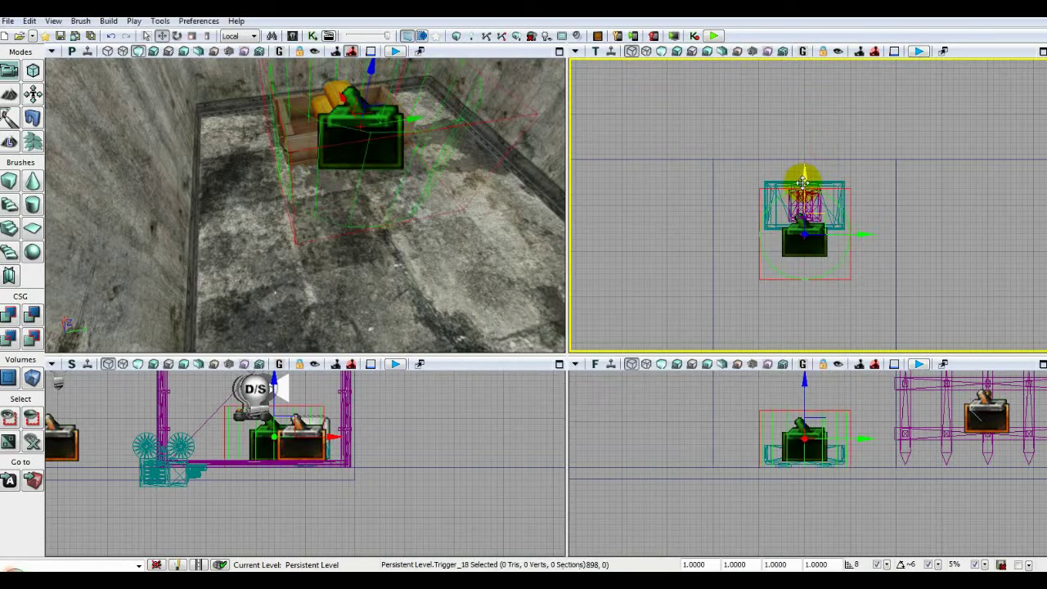
Reposition the trigger slightly in front of the crate so its collision cylinder still overlaps the crate's front half
left_click_drag(802, 183, 802, 195)
left_click_drag(802, 193, 806, 177)
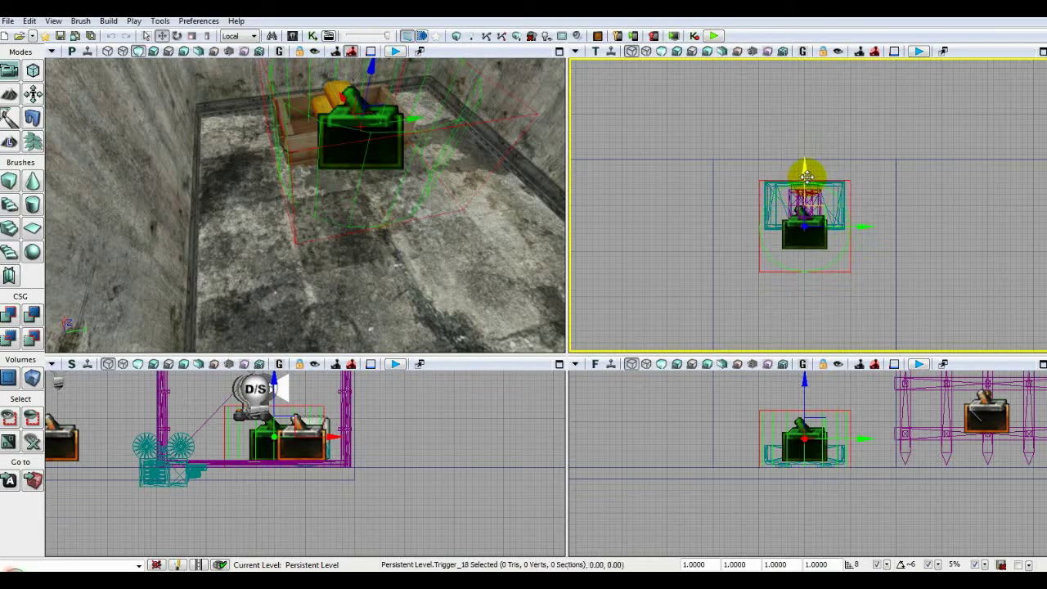
left_click_drag(806, 176, 805, 201)
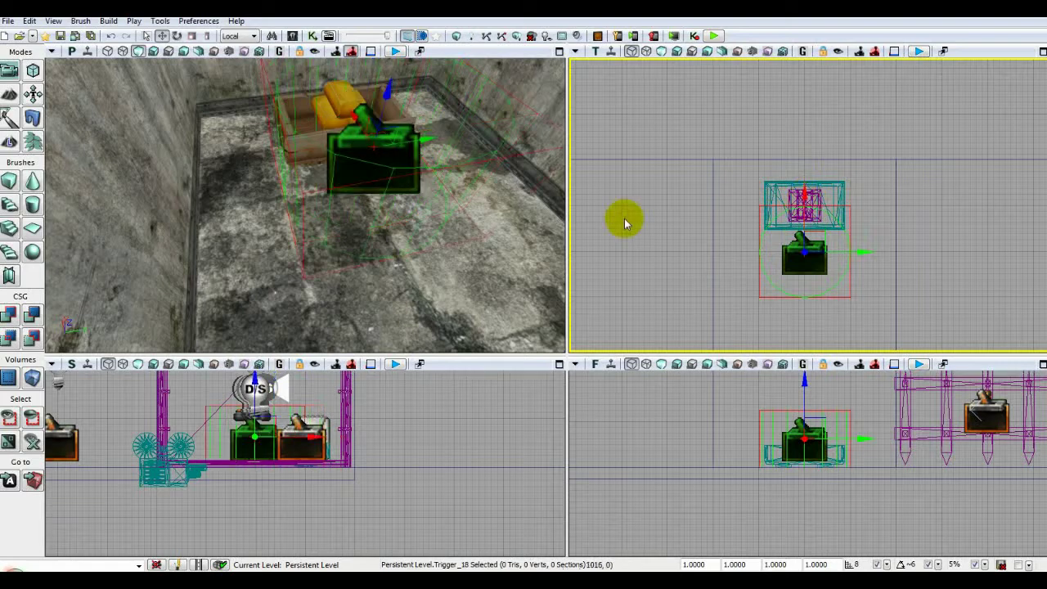
left_click_drag(696, 247, 662, 228)
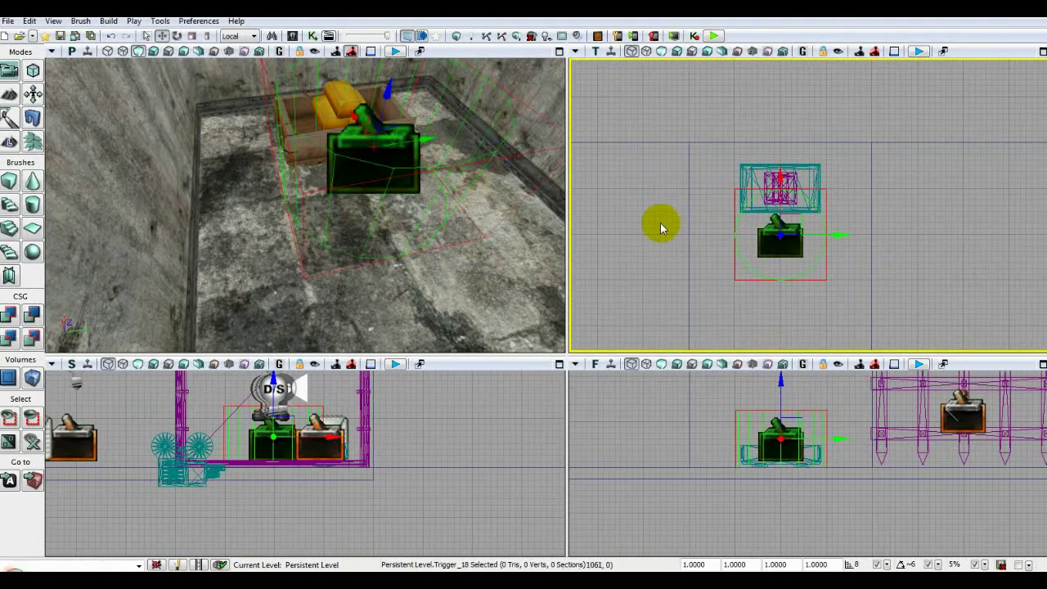
Add a Touch event for the selected trigger in Kismet's Treasure sequence and place it below Loose_01
left_click(311, 37)
double_click(554, 152)
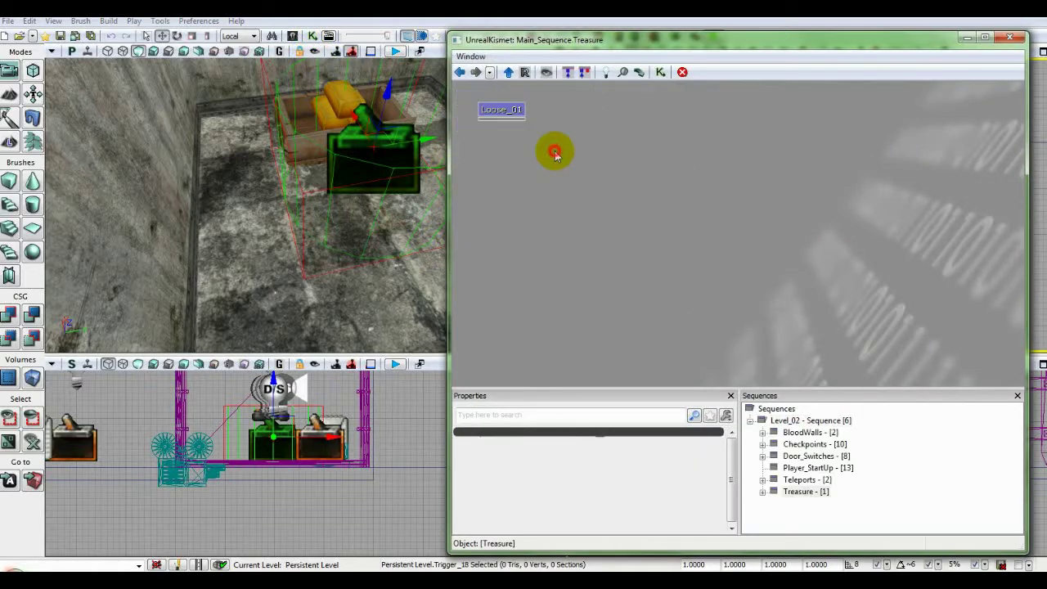
left_click_drag(630, 36, 685, 34)
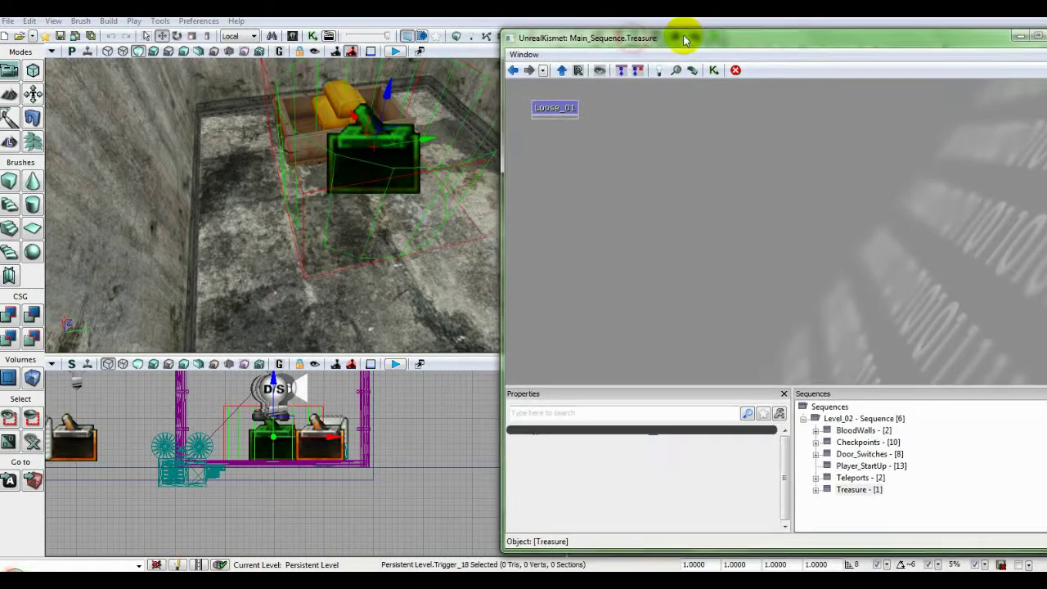
right_click(622, 126)
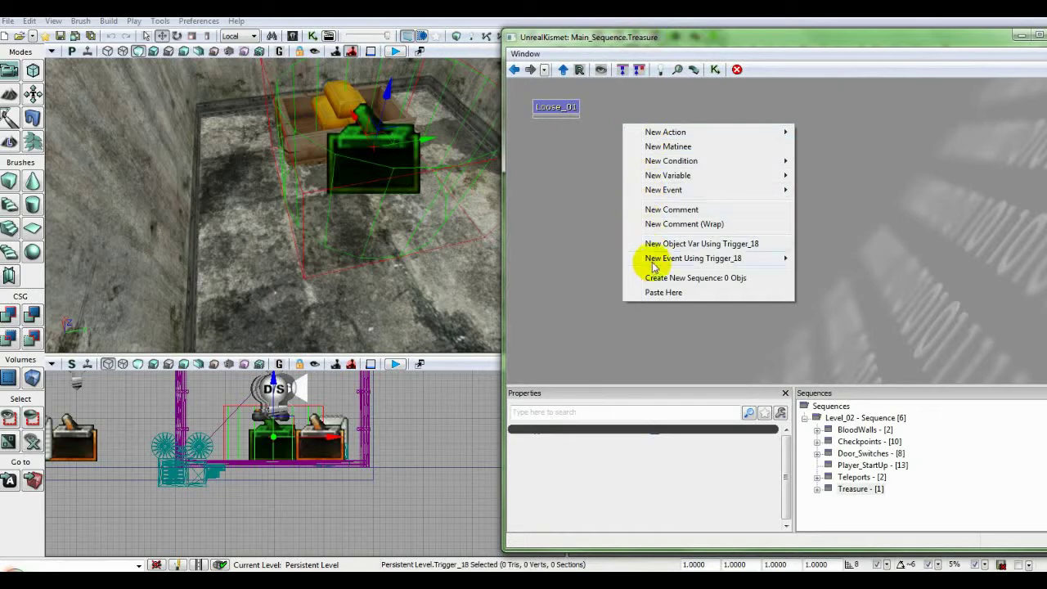
mouse_move(655, 258)
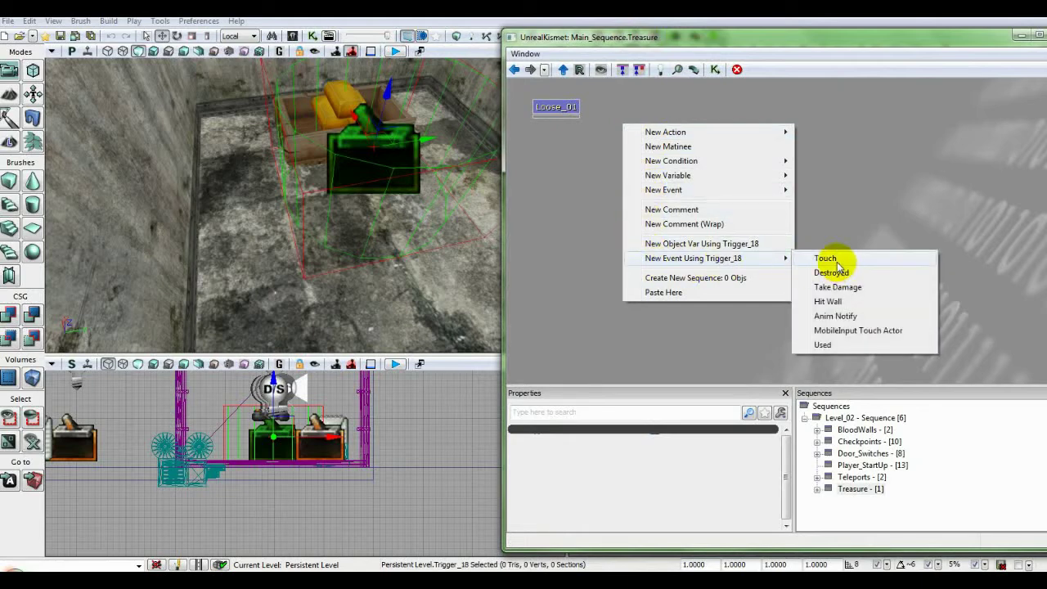
left_click(826, 258)
left_click_drag(662, 197, 631, 212)
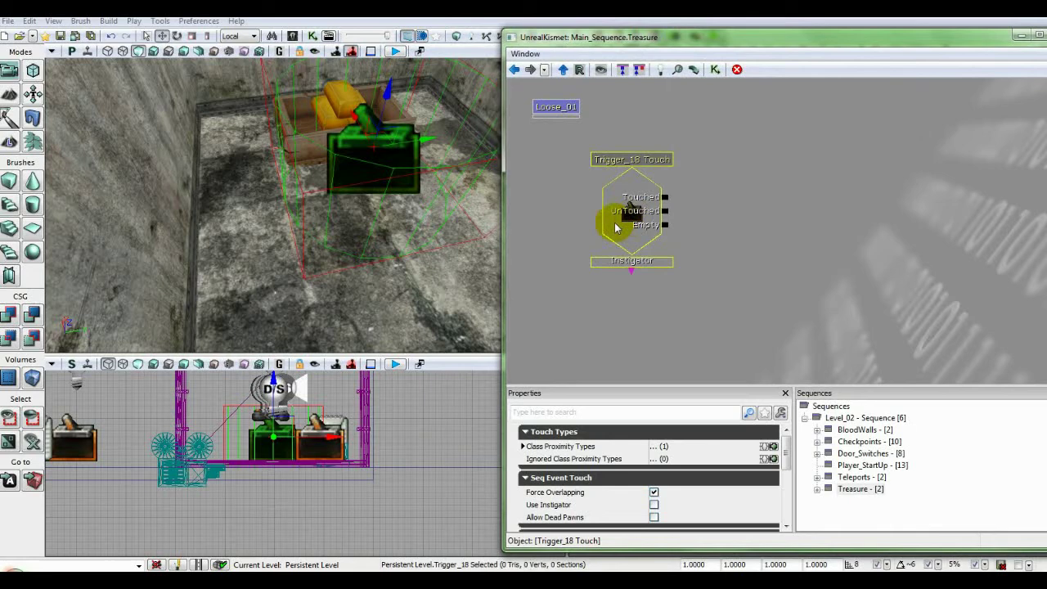
Add a Play Announcement action beside the Touch event and set its announcement text to "+30 Gold"
right_click(707, 87)
mouse_move(759, 99)
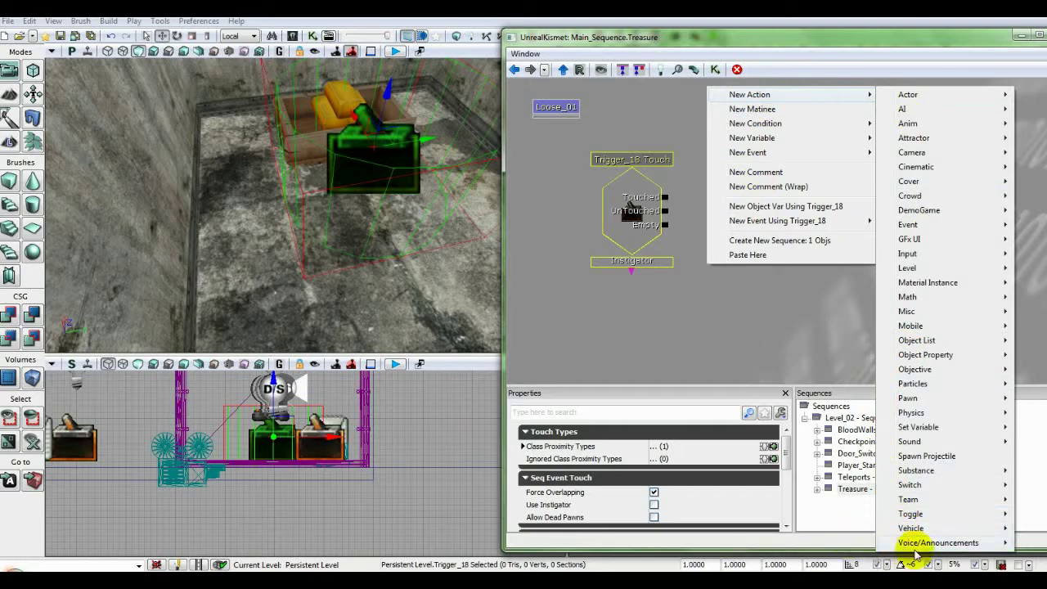
mouse_move(921, 542)
left_click(851, 552)
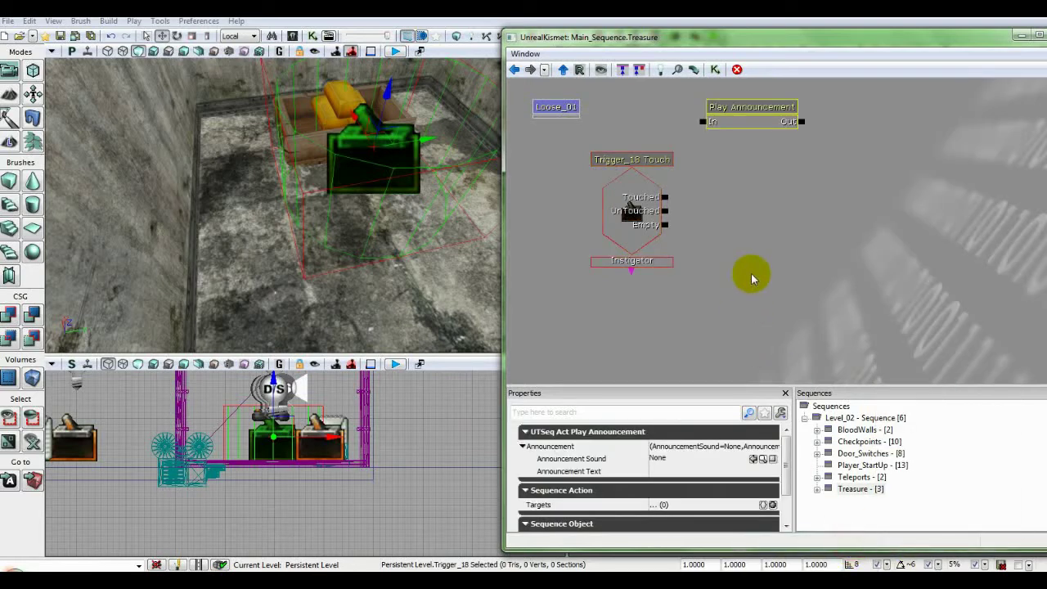
left_click_drag(747, 121, 744, 161)
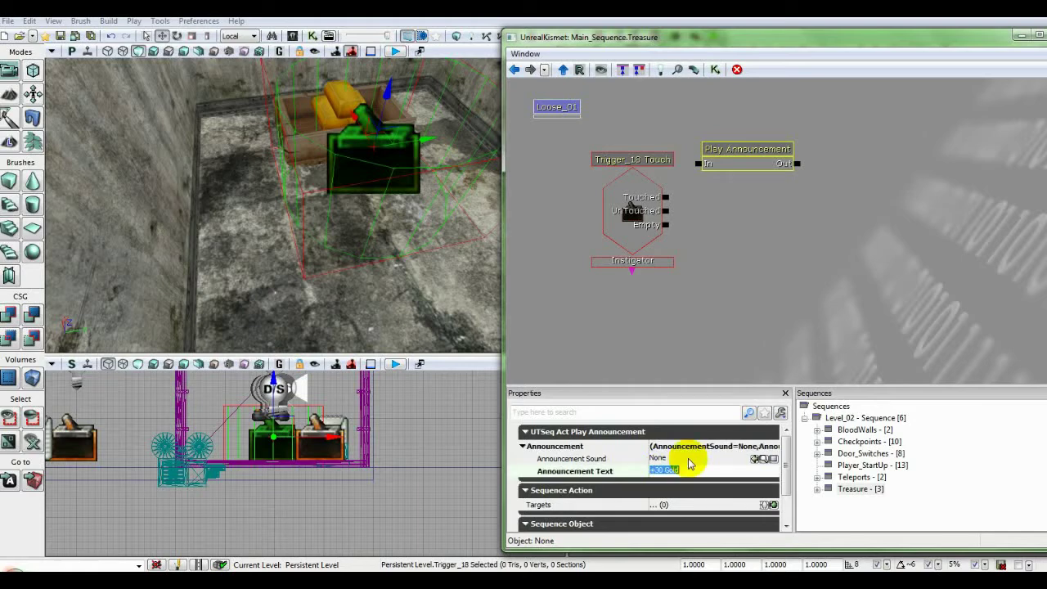
Assign the sound used by Loose_01's announcement, A_Weapon_RL_AltModeChange01, to the new "+30 Gold" Play Announcement
double_click(561, 107)
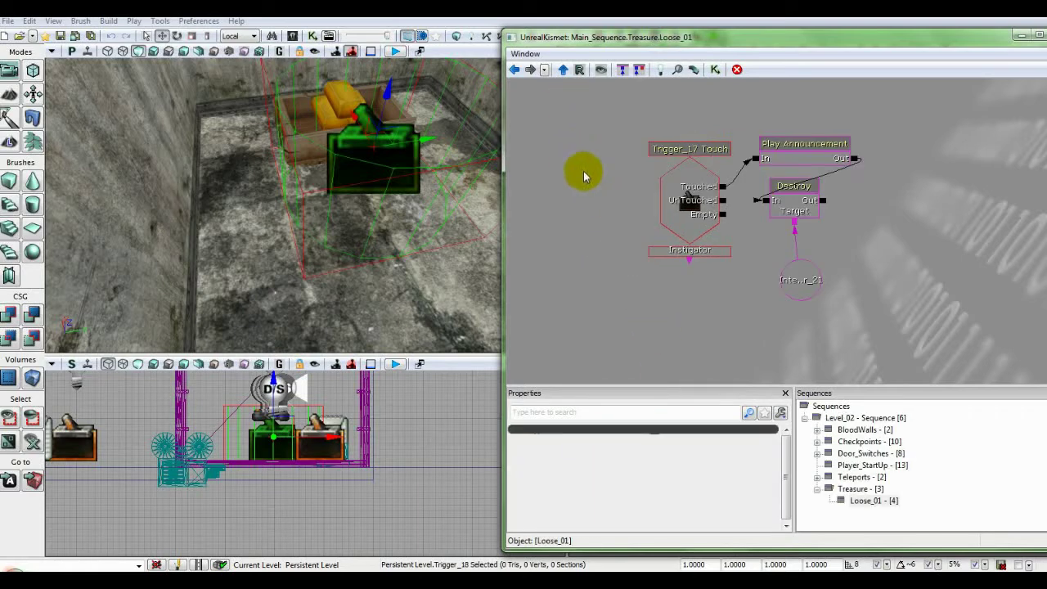
left_click(797, 145)
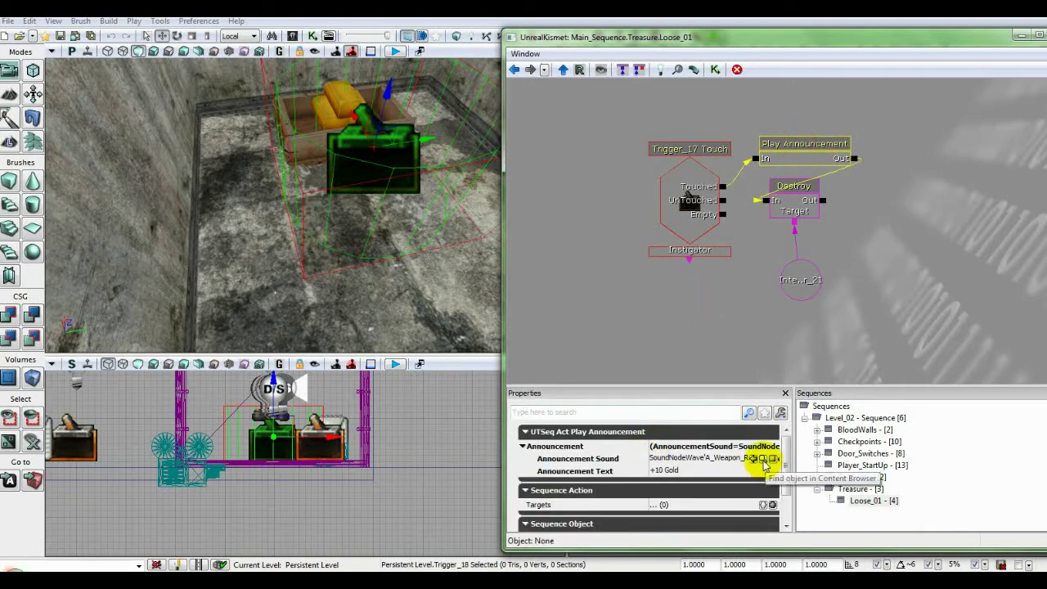
left_click(765, 463)
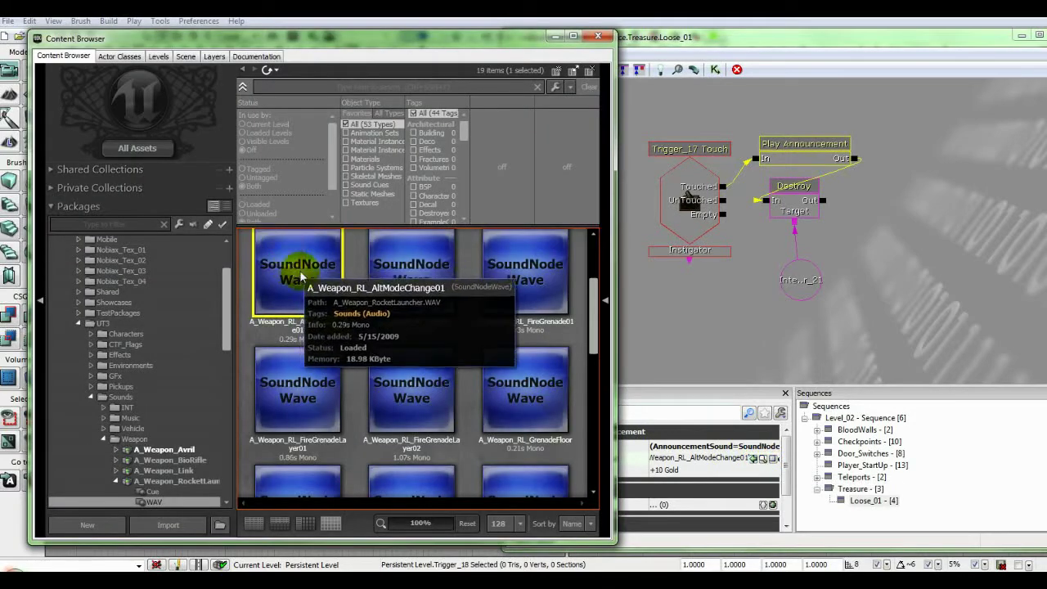
left_click(691, 33)
left_click(515, 70)
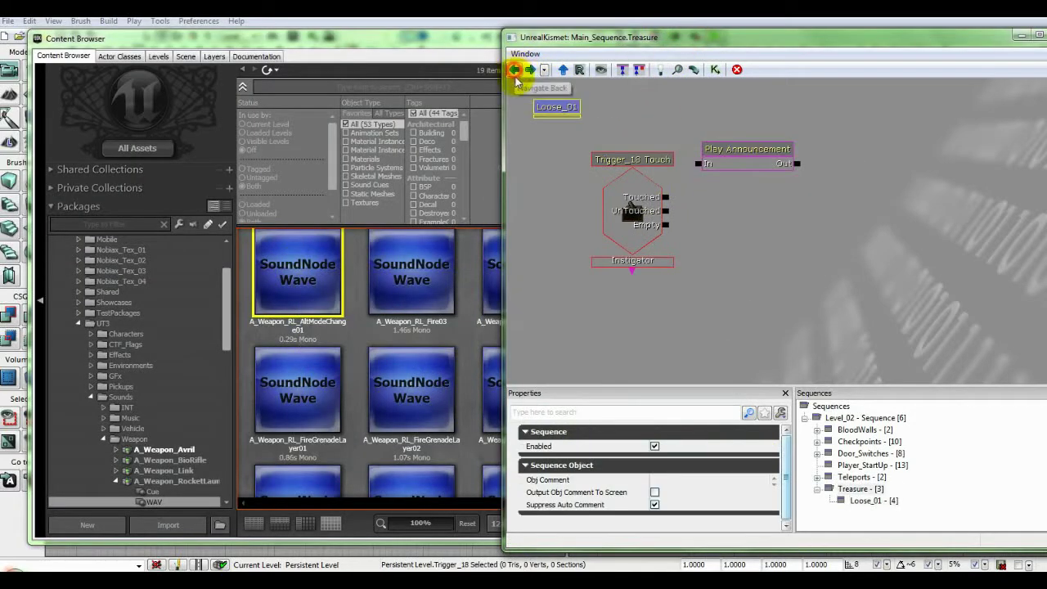
left_click(735, 166)
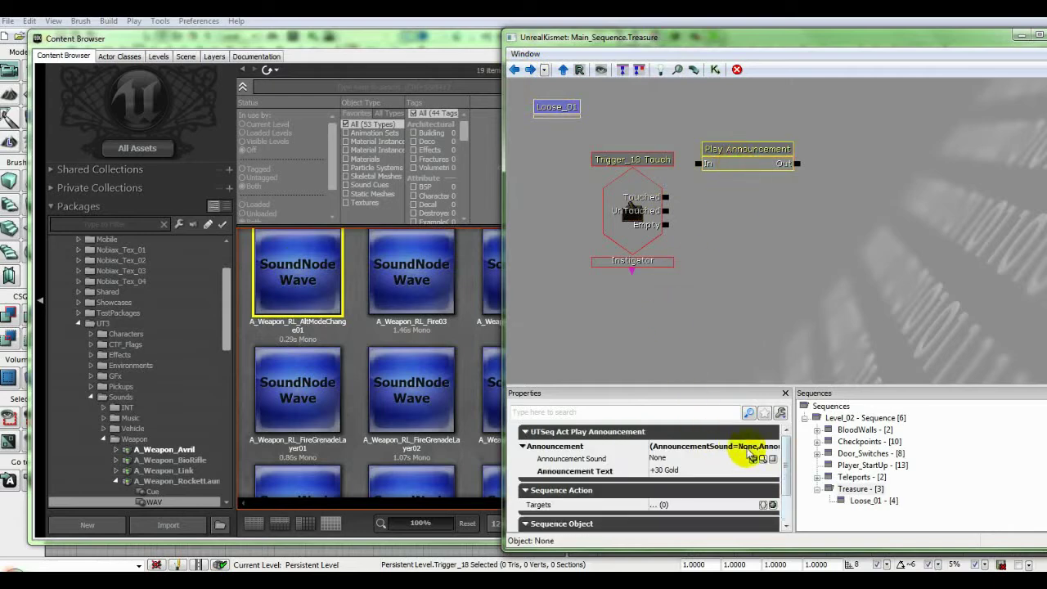
left_click(753, 458)
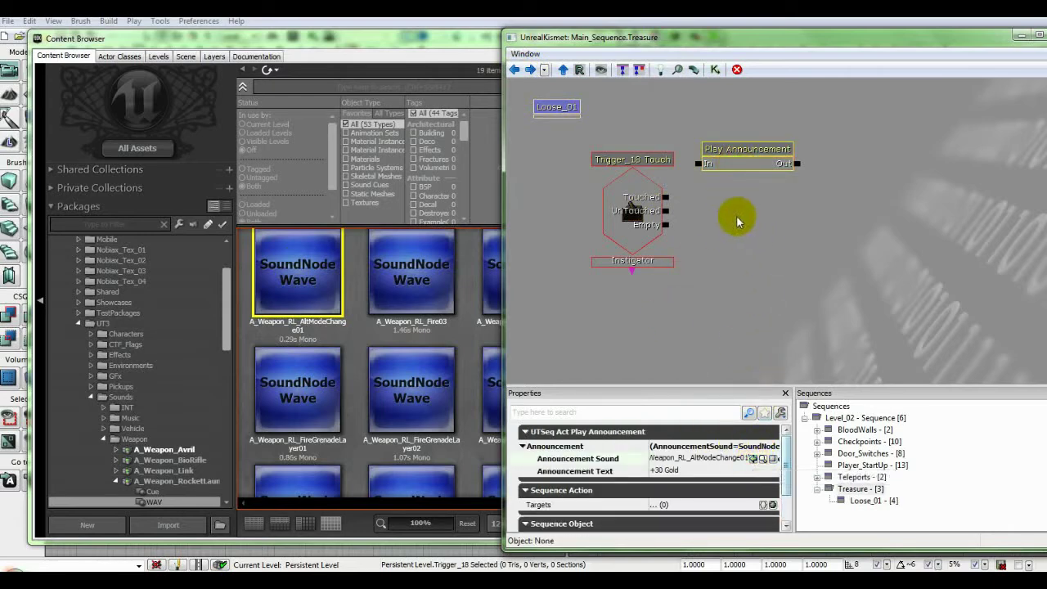
Wire the trigger event's Touched output to the Play Announcement's In and clear the Content Browser out of the way
left_click_drag(667, 198, 695, 163)
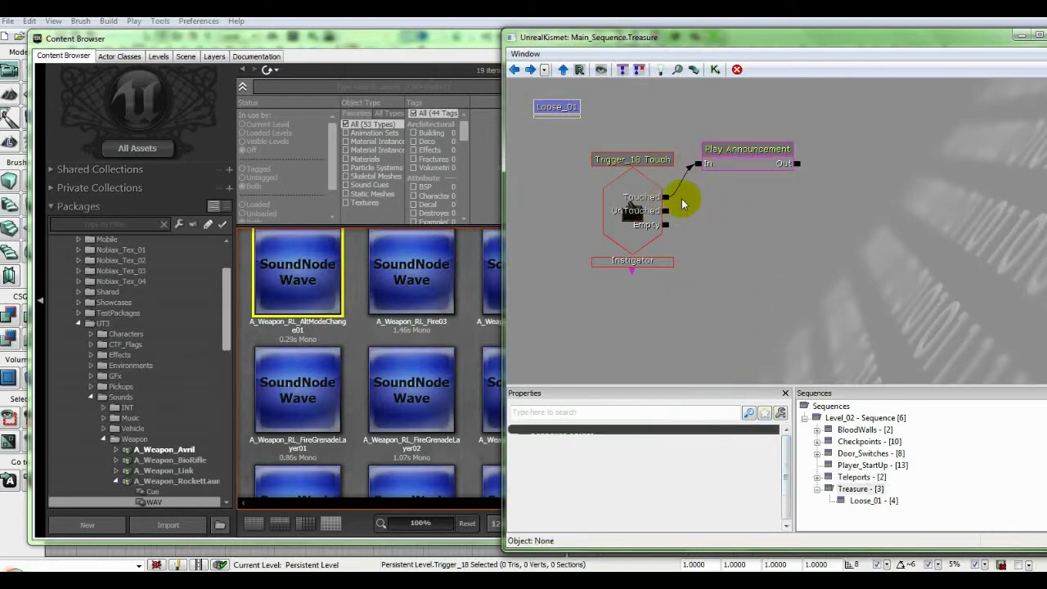
left_click(433, 31)
left_click(596, 37)
left_click(537, 139)
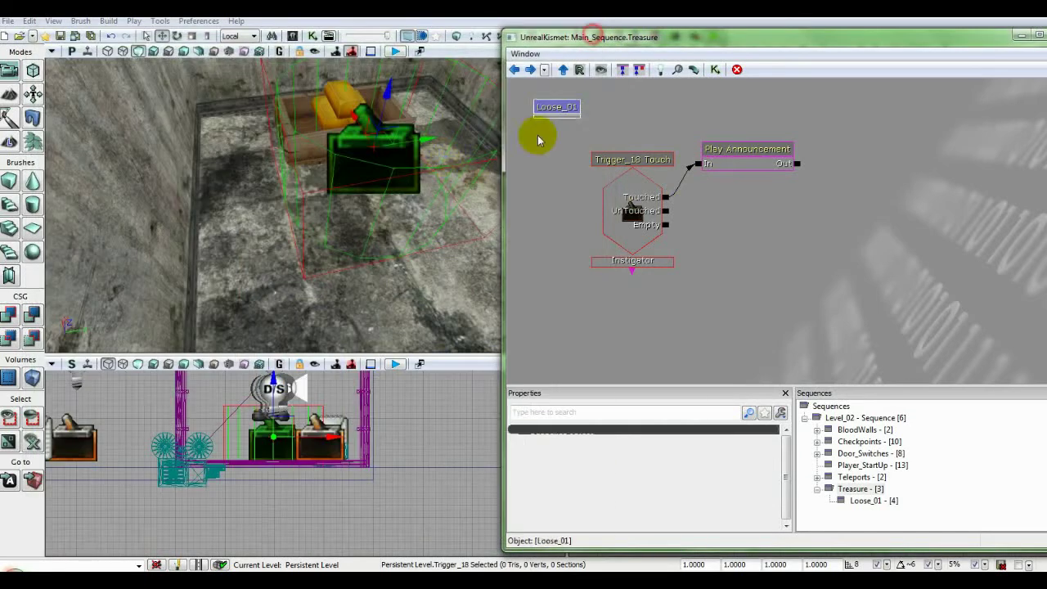
Add an object variable for the gold InterpActor in the crate to the Treasure sequence, below the announcement
left_click(347, 102)
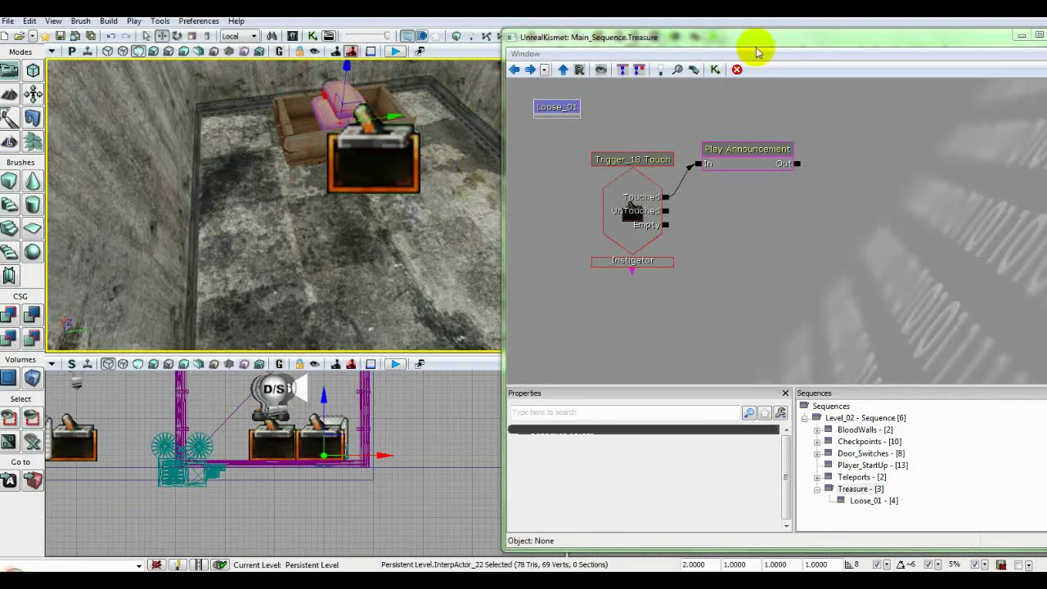
left_click_drag(771, 37, 719, 35)
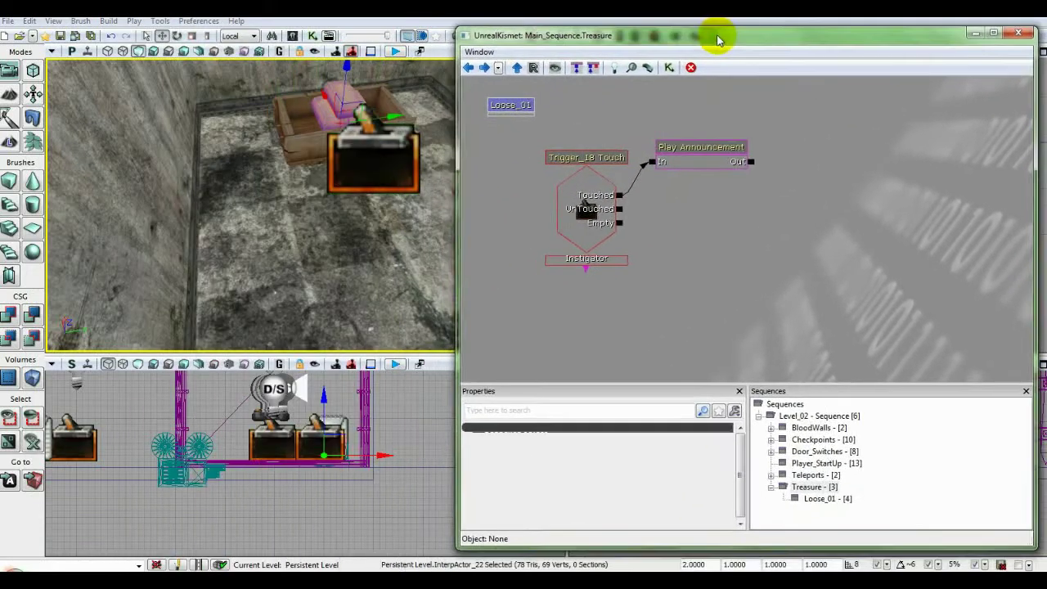
right_click(689, 245)
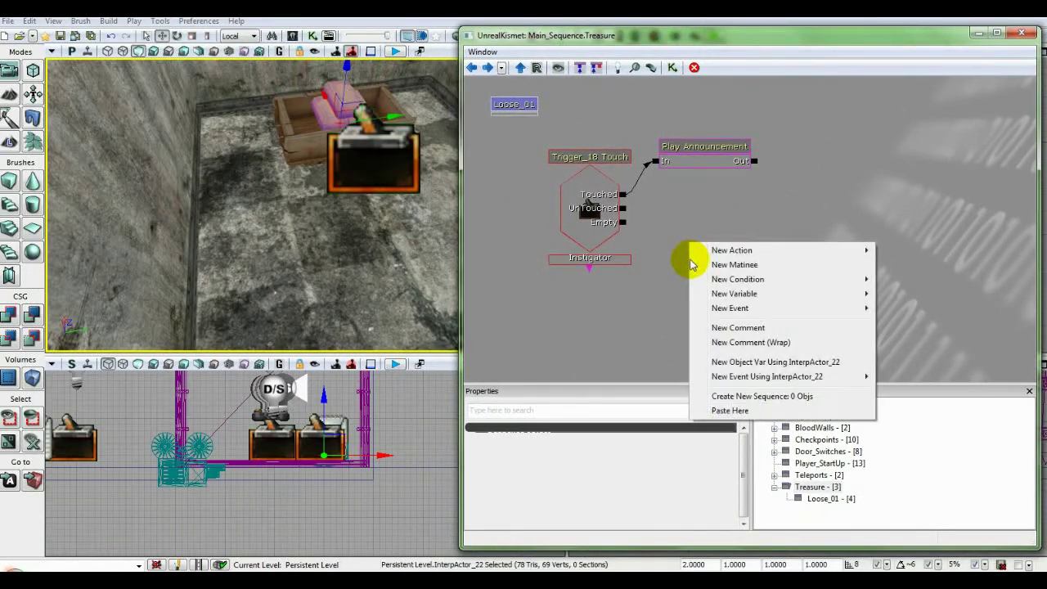
left_click(720, 363)
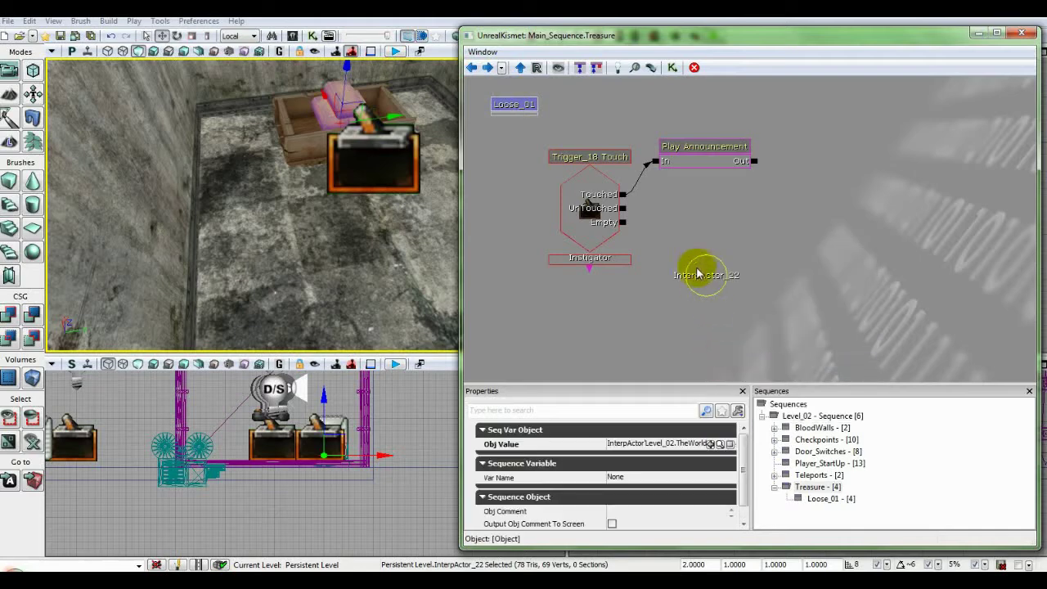
Add a Destroy action run by the Play Announcement's Out, with the gold's object variable as its Target
right_click(674, 191)
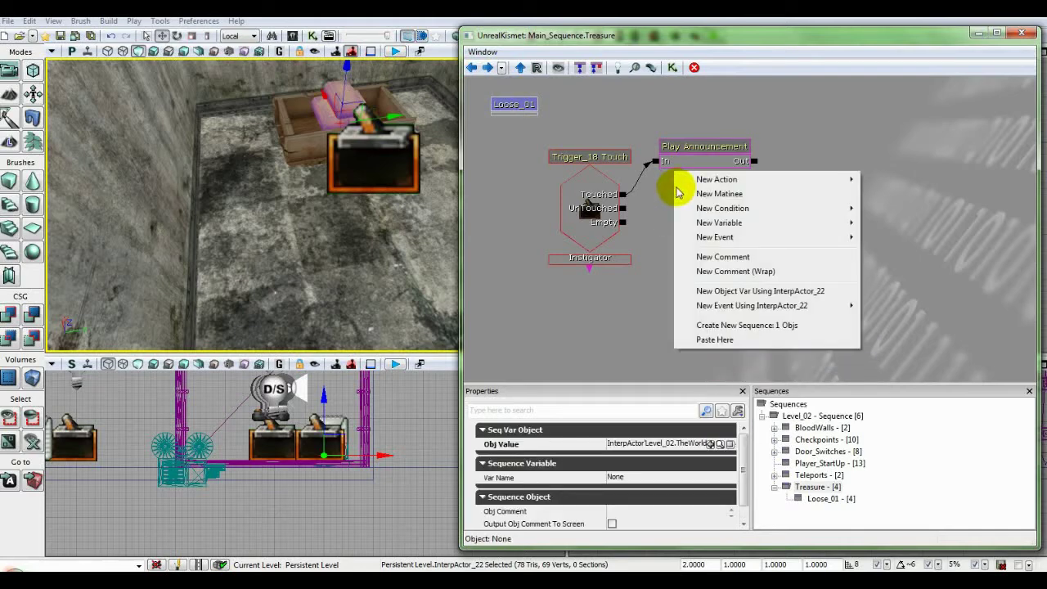
mouse_move(700, 179)
mouse_move(868, 135)
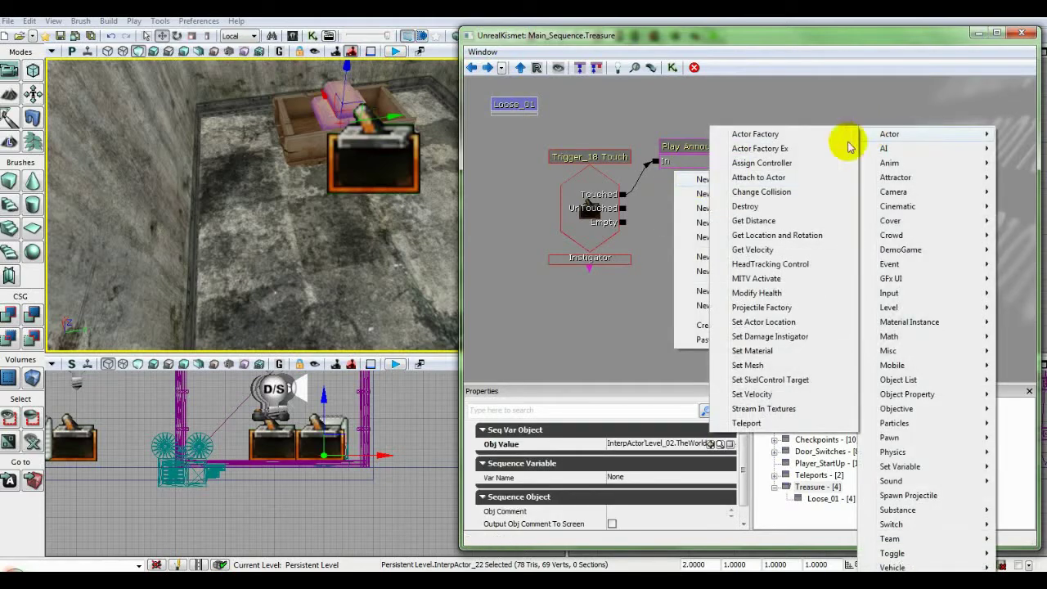
left_click(747, 206)
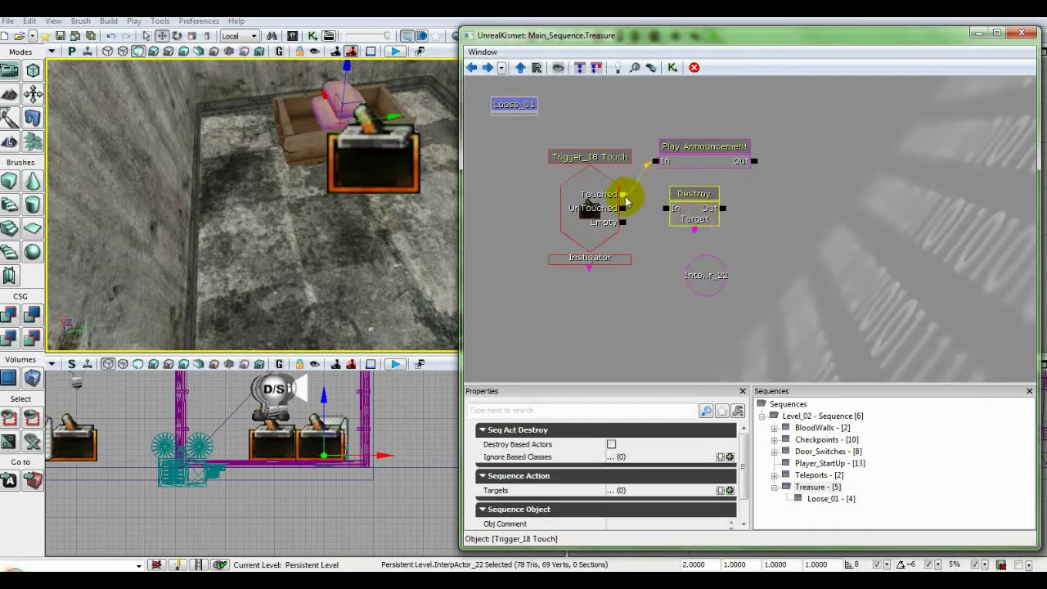
left_click_drag(747, 166, 660, 211)
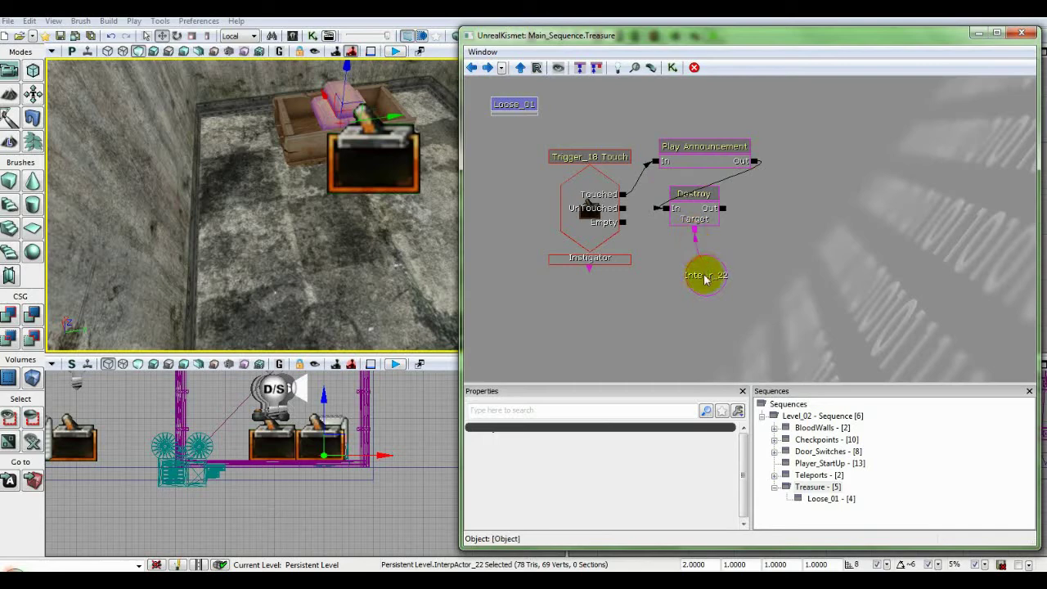
Group the touch event, announcement, Destroy action and gold variable into a sub-sequence named Open_Crate_01, placed beside Loose_01
left_click_drag(585, 133, 781, 337, "ctrl+alt")
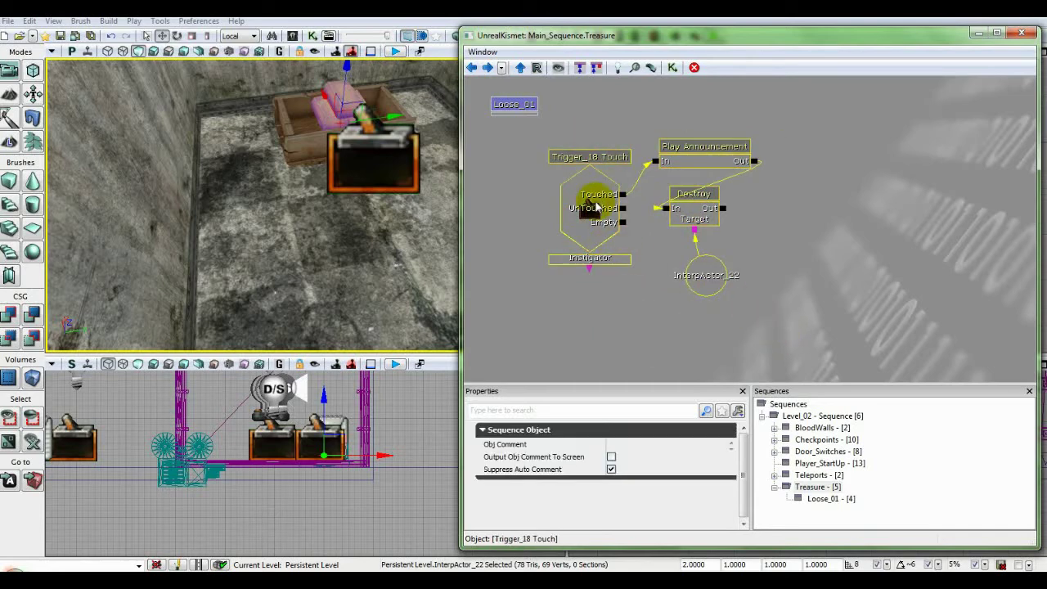
right_click(596, 206)
left_click(644, 344)
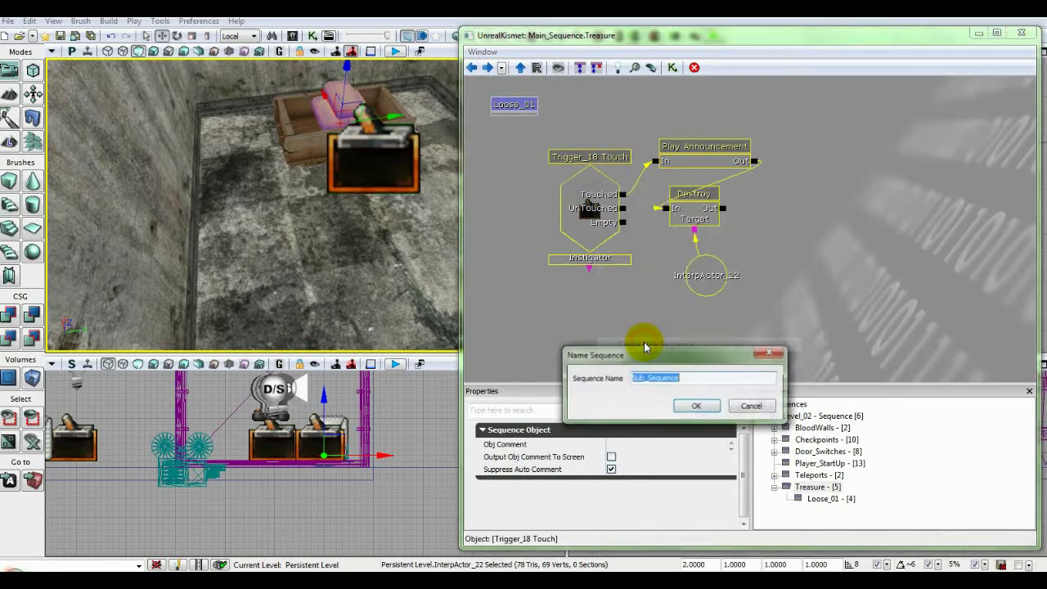
type("Open_Crate_01")
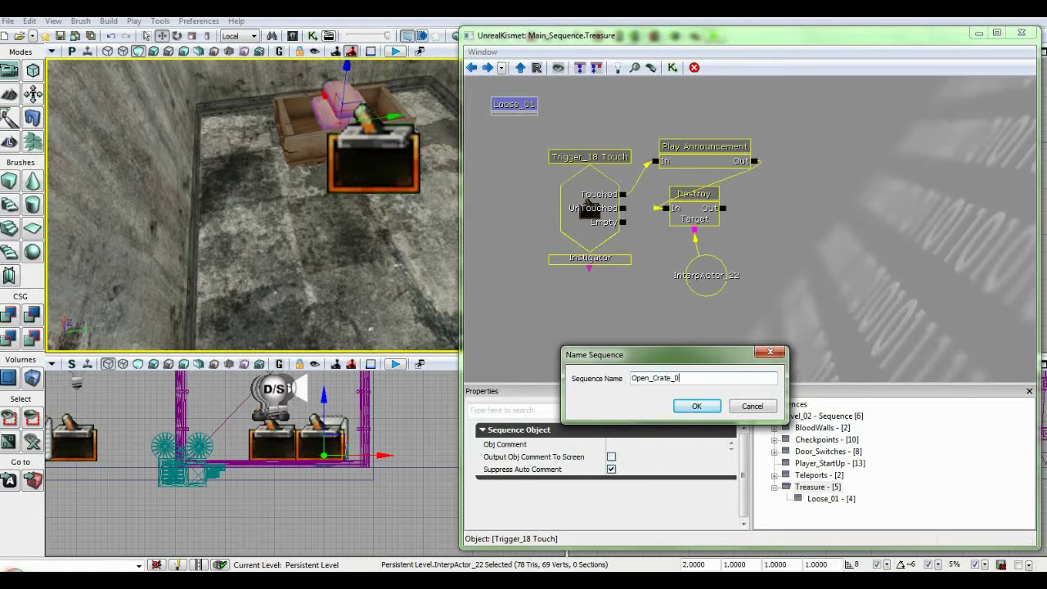
left_click(690, 406)
left_click_drag(630, 209, 594, 117)
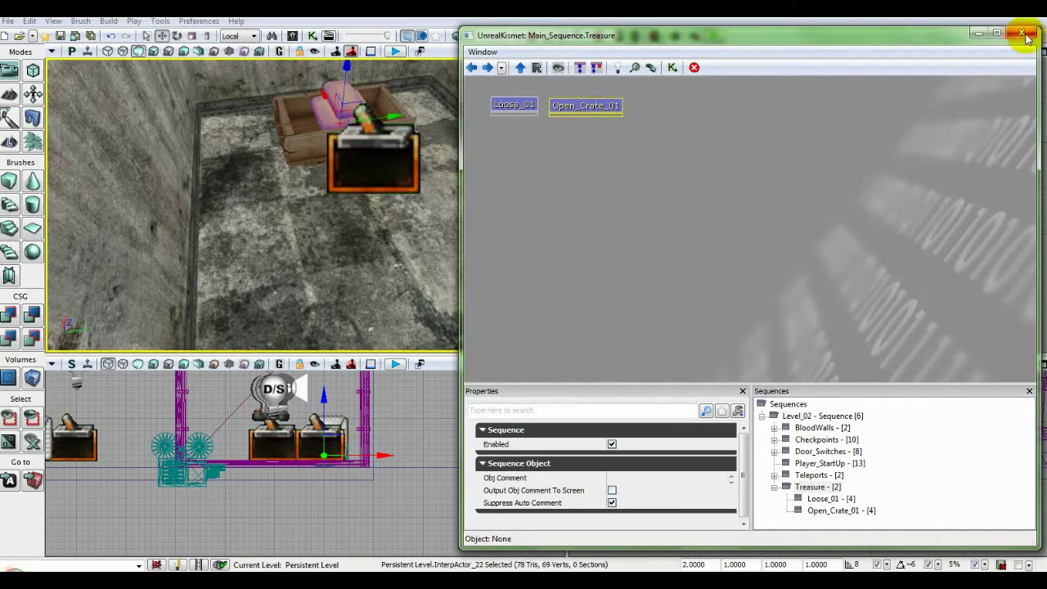
Check the Touch event's properties, including Max Trigger Count, inside Open_Crate_01 and close Kismet
double_click(582, 109)
left_click(587, 206)
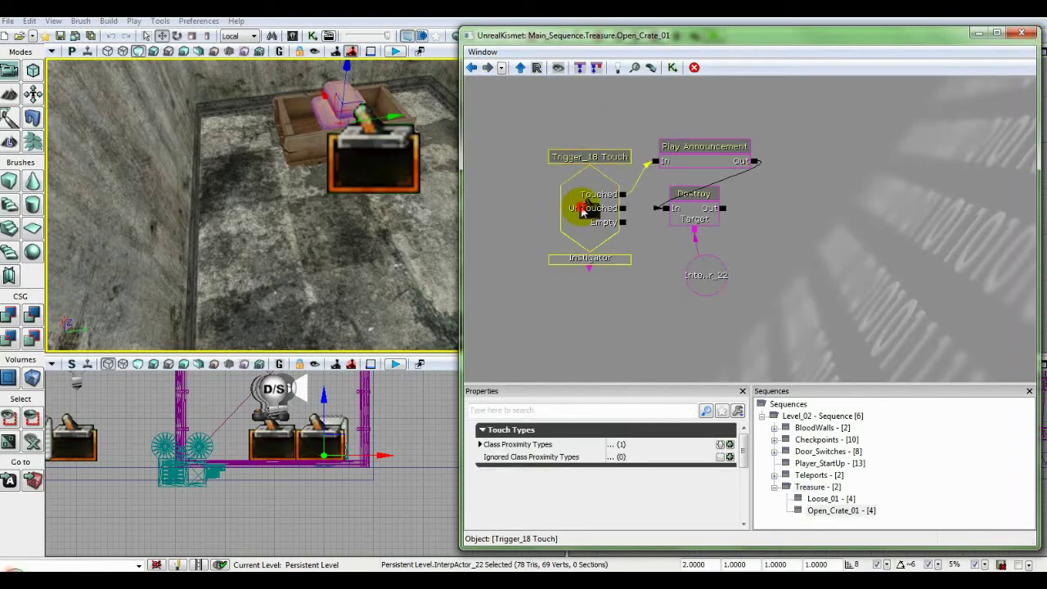
mouse_move(744, 448)
left_mouse_down()
mouse_move(738, 467)
mouse_move(743, 451)
left_mouse_up()
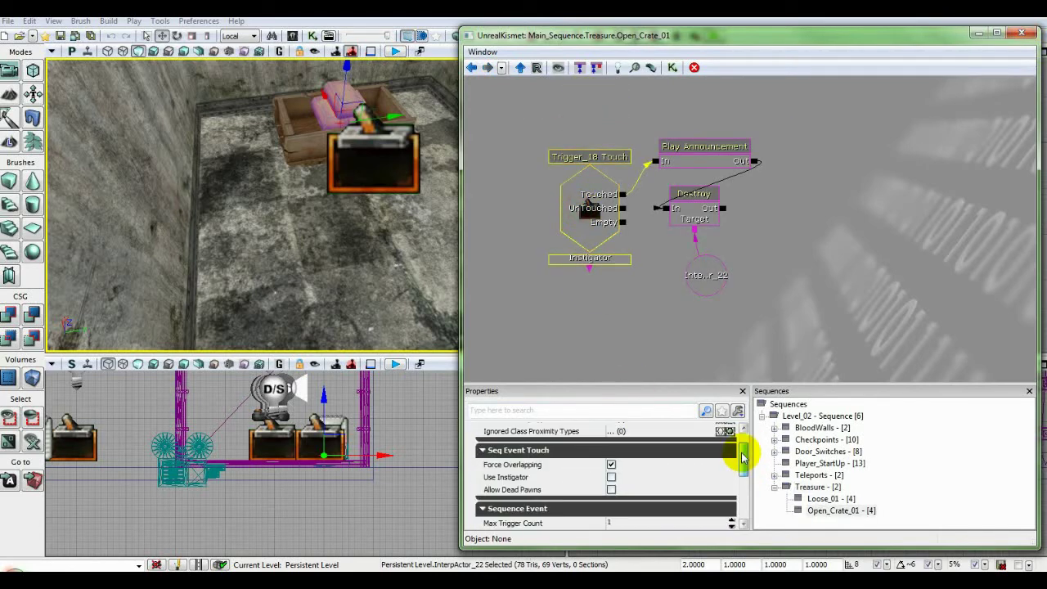
left_click(472, 67)
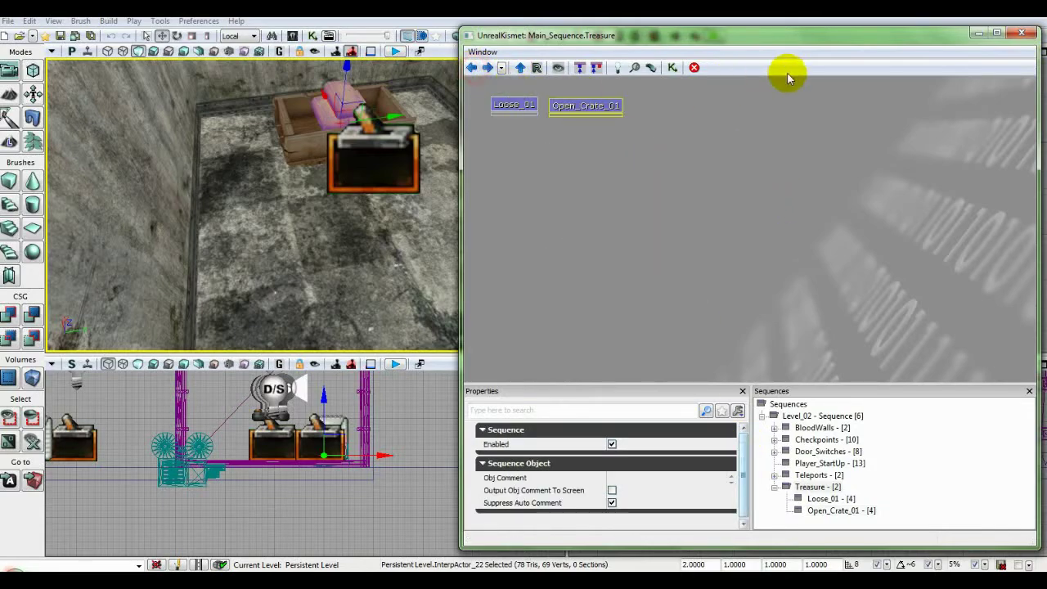
left_click(1016, 33)
Start a play test from the floor of the maze corridor
right_click_drag(460, 241, 626, 147)
left_click_drag(435, 260, 176, 176)
right_click_drag(304, 204, 402, 296)
left_click(374, 332)
right_click(377, 332)
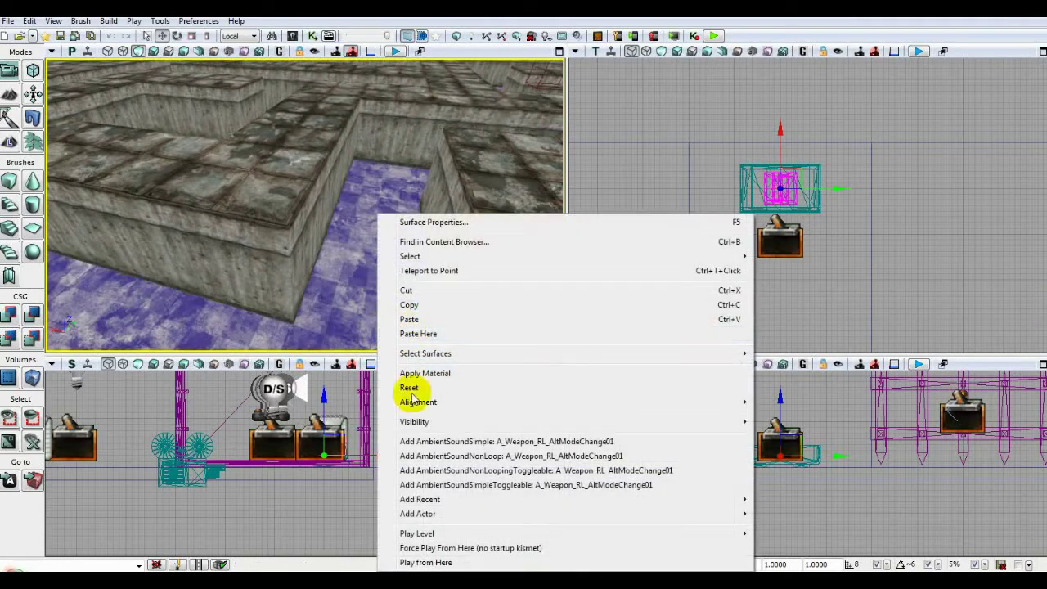
left_click(417, 563)
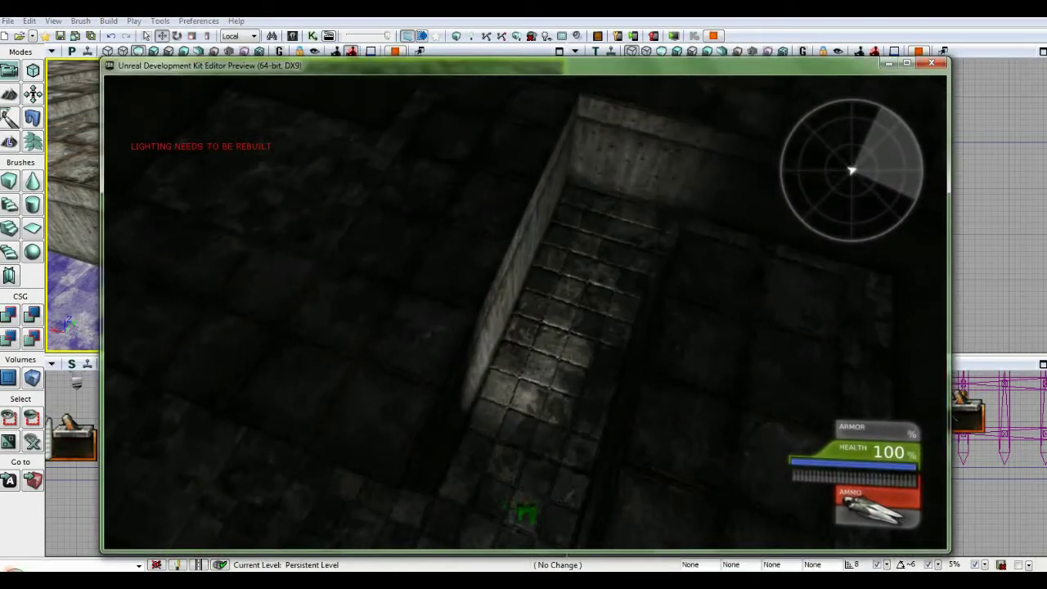
Run through the maze to test the loose gold and crate gold pickups, and end the play test
key("w")
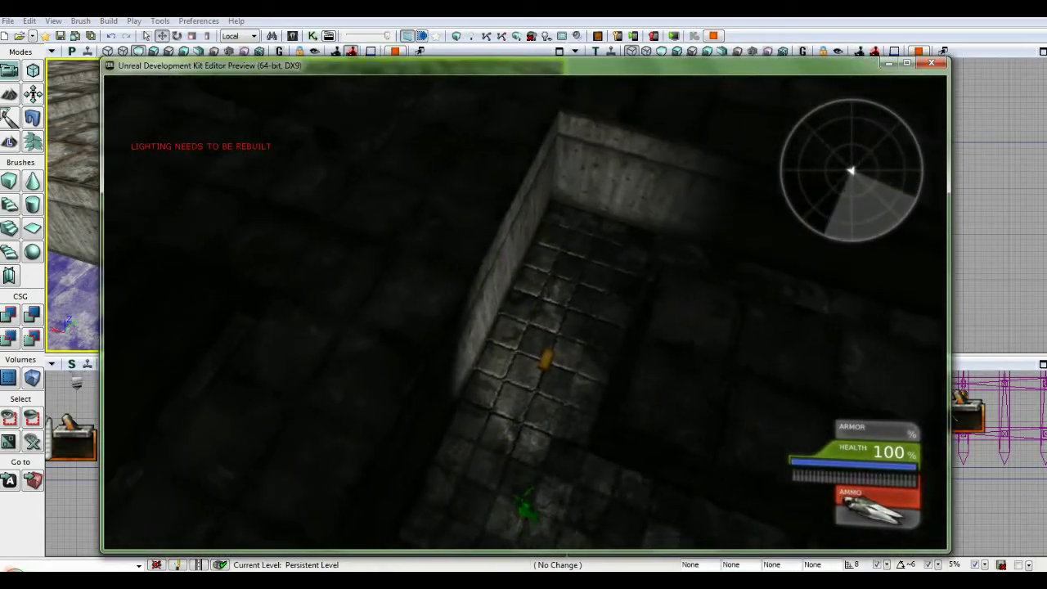
key("w")
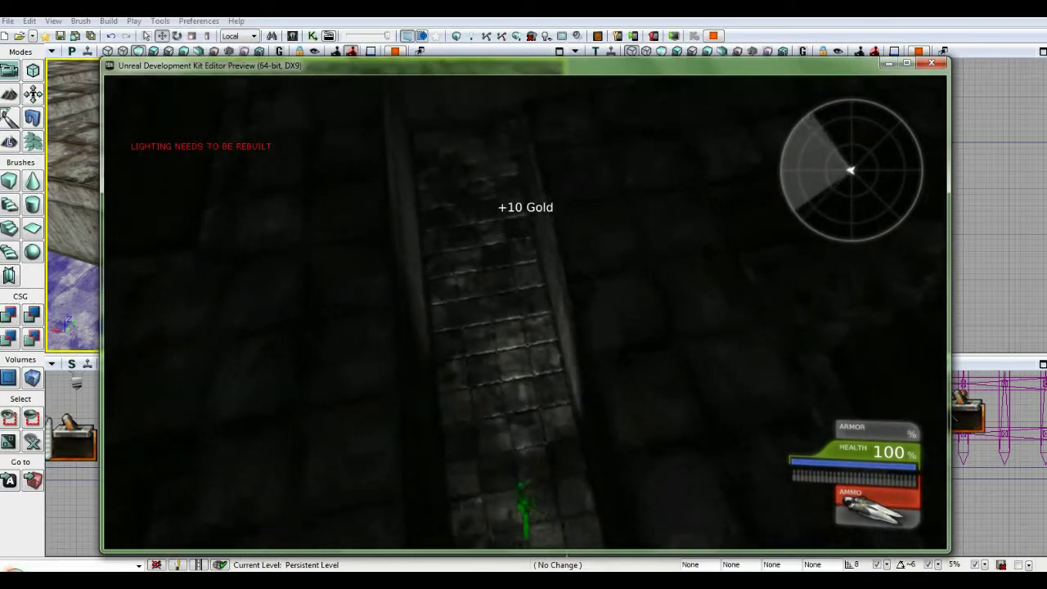
key("w")
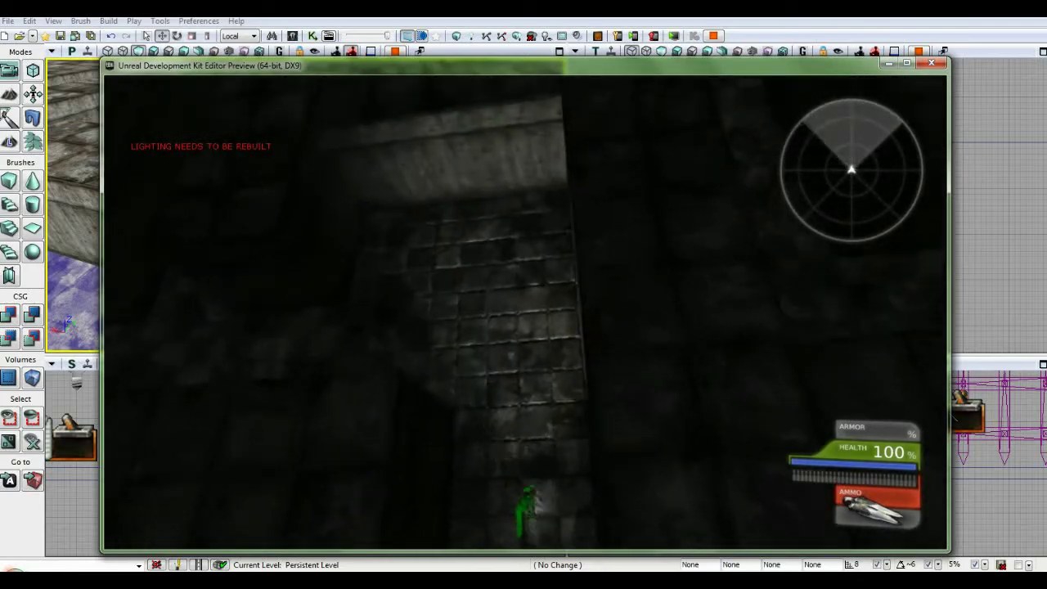
key("w")
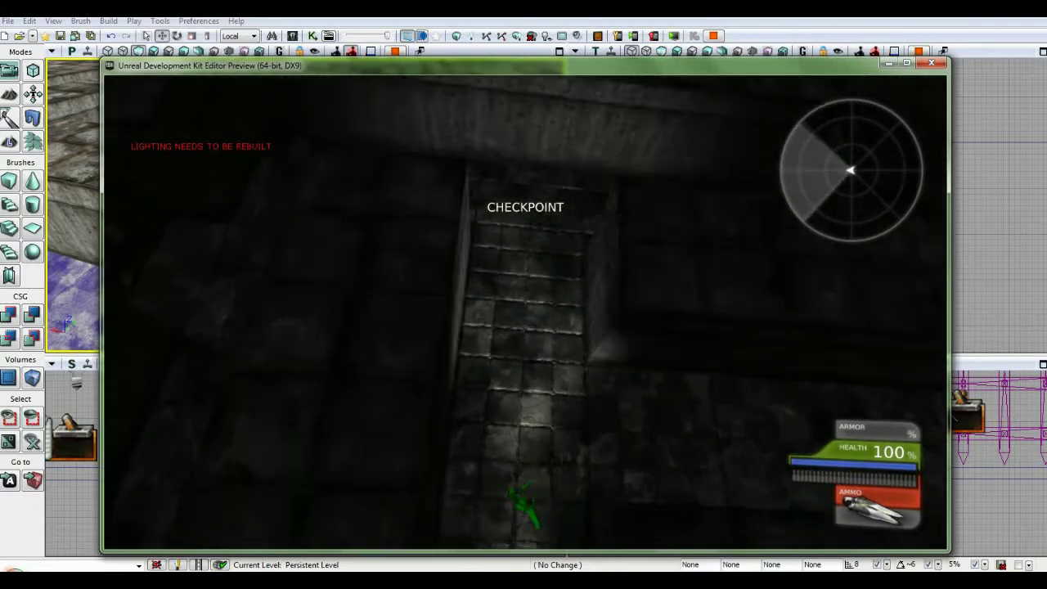
key("w")
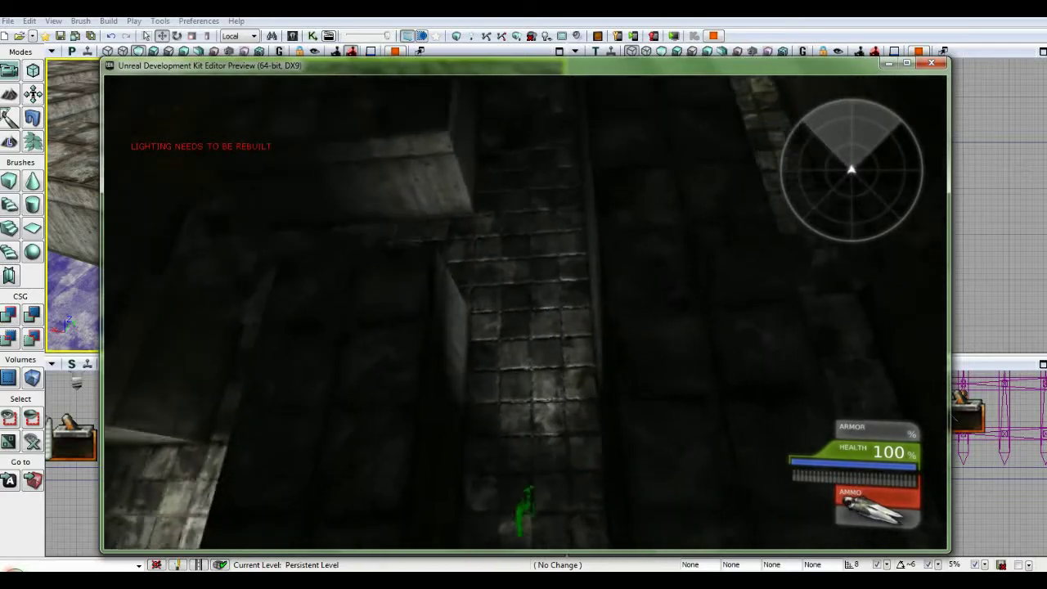
key("w")
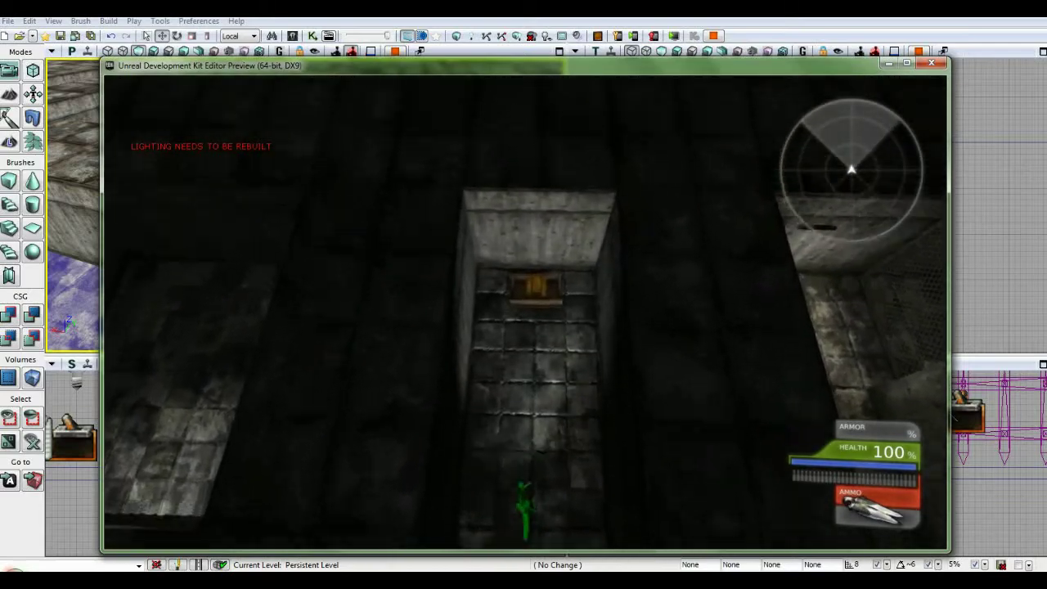
key("w")
key("s")
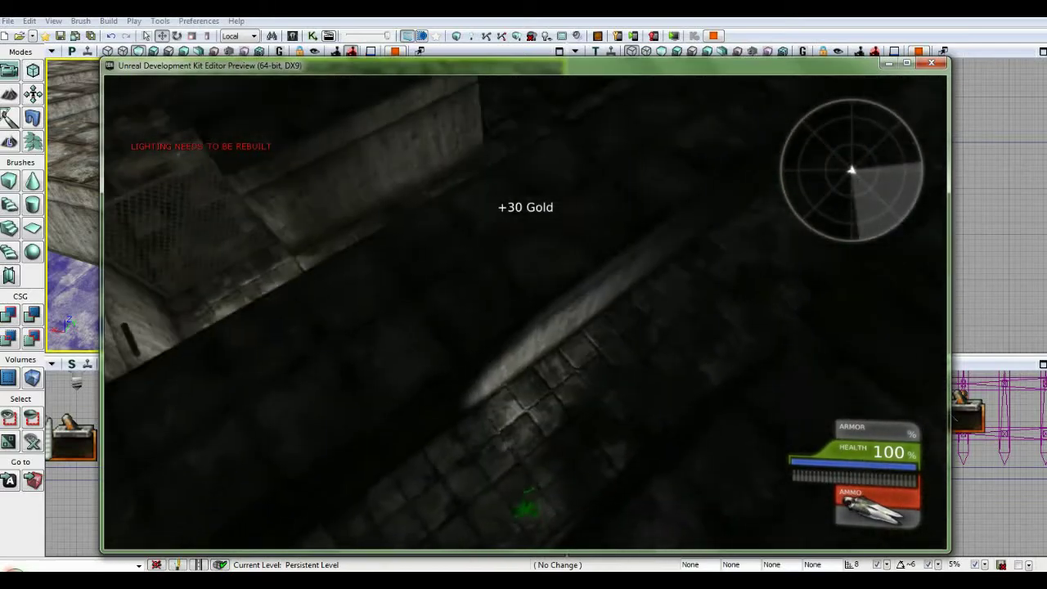
key("w")
key("Escape")
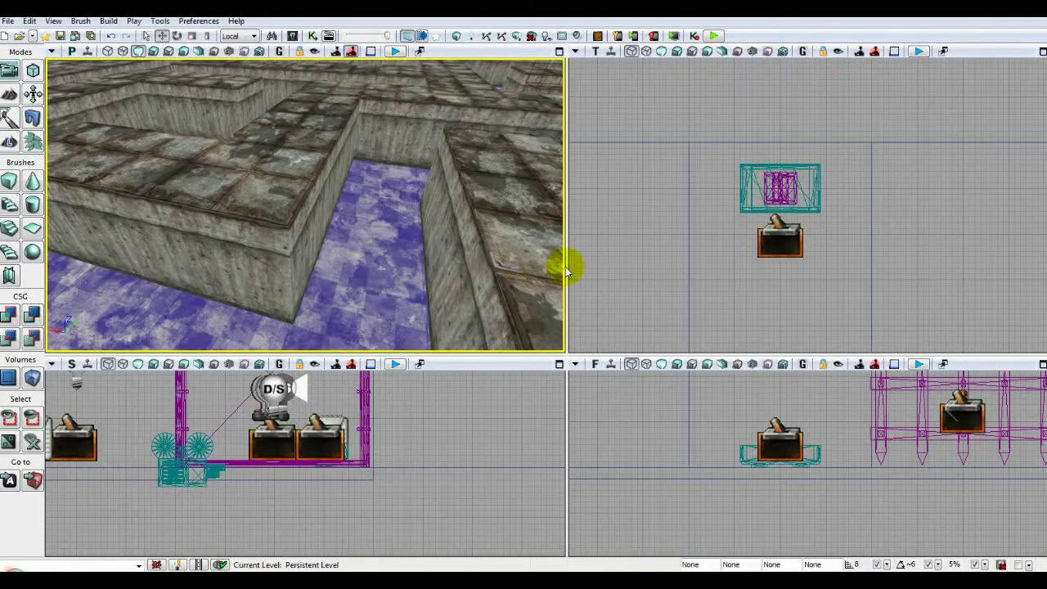
Go to an empty room of the maze in the top view and list the Nobiax_Mesh_01 package's Mesh group in the Content Browser
scroll(699, 203, "down", 4)
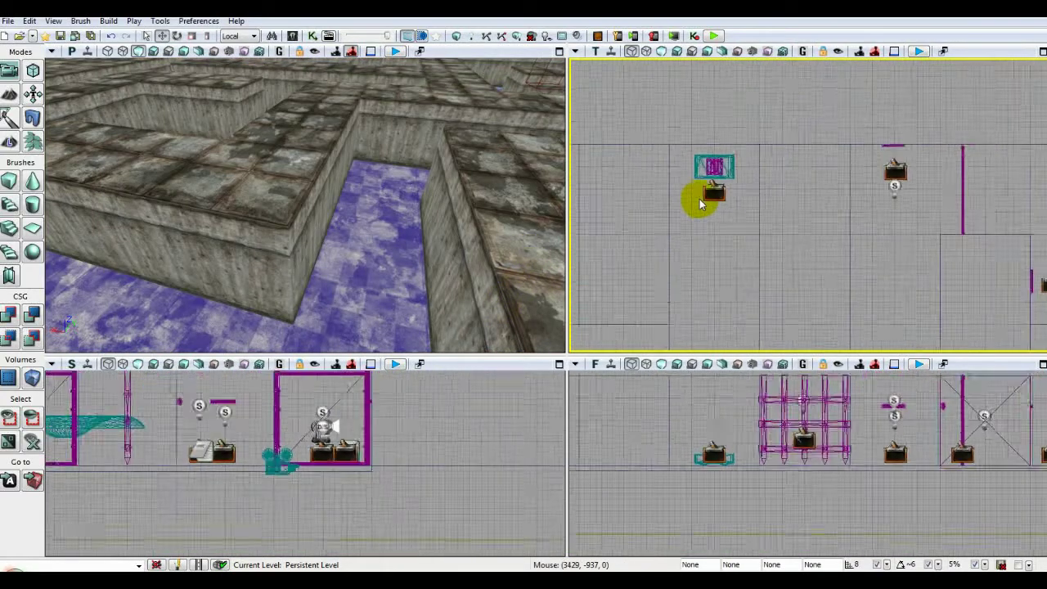
scroll(699, 203, "down", 1)
left_click_drag(823, 262, 671, 247)
left_click_drag(883, 198, 816, 180)
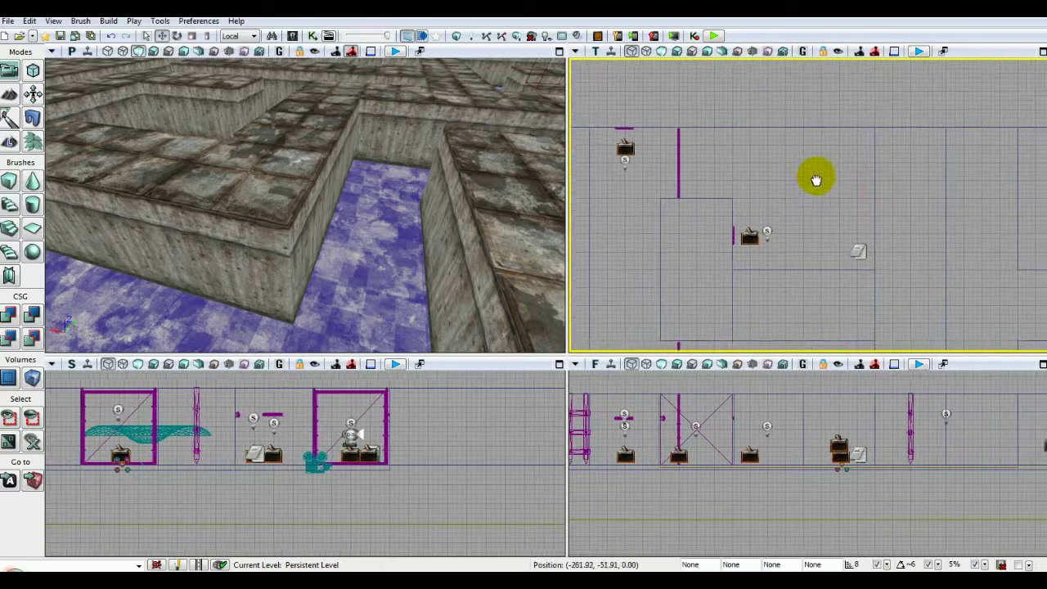
scroll(815, 180, "up", 5)
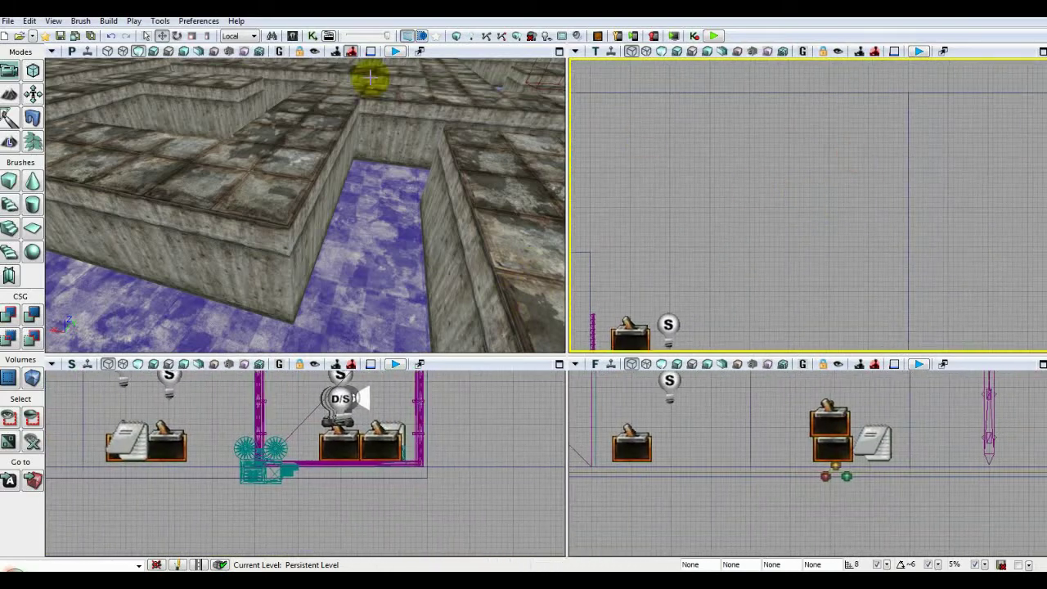
left_click(292, 36)
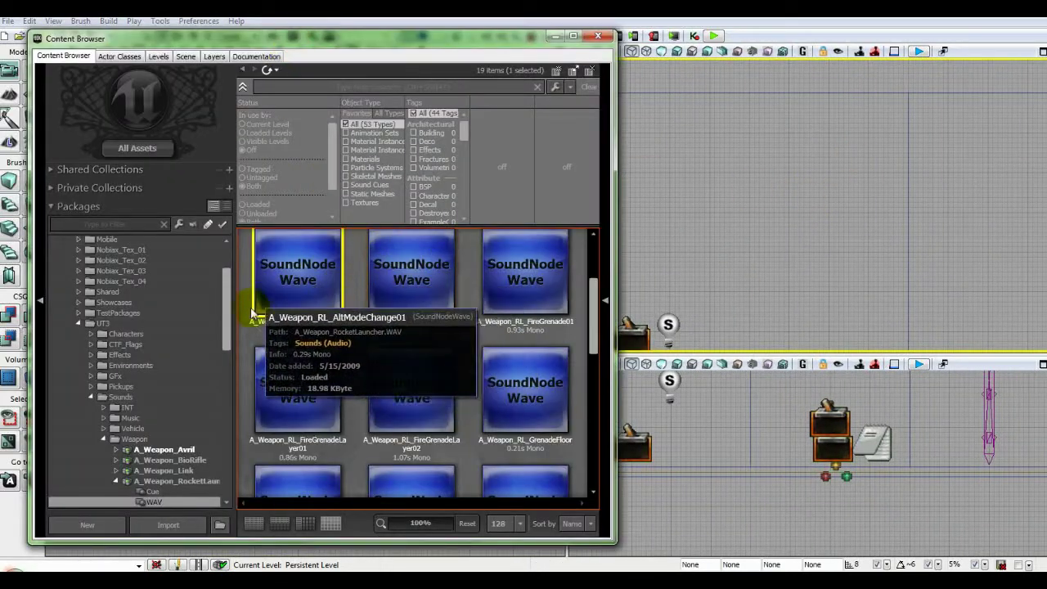
scroll(214, 384, "down", 10)
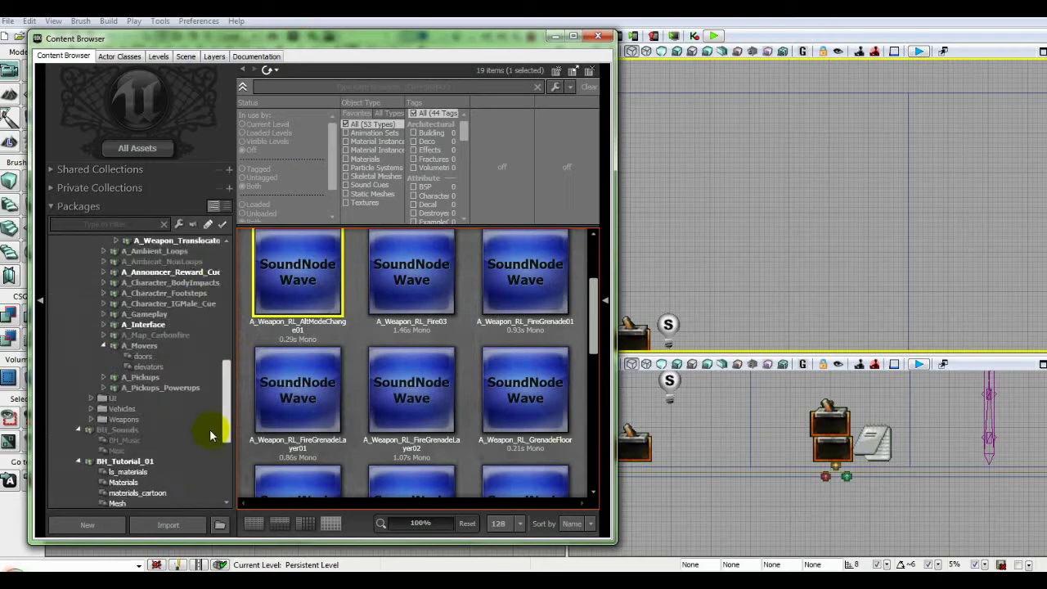
scroll(210, 435, "down", 5)
left_click(118, 470)
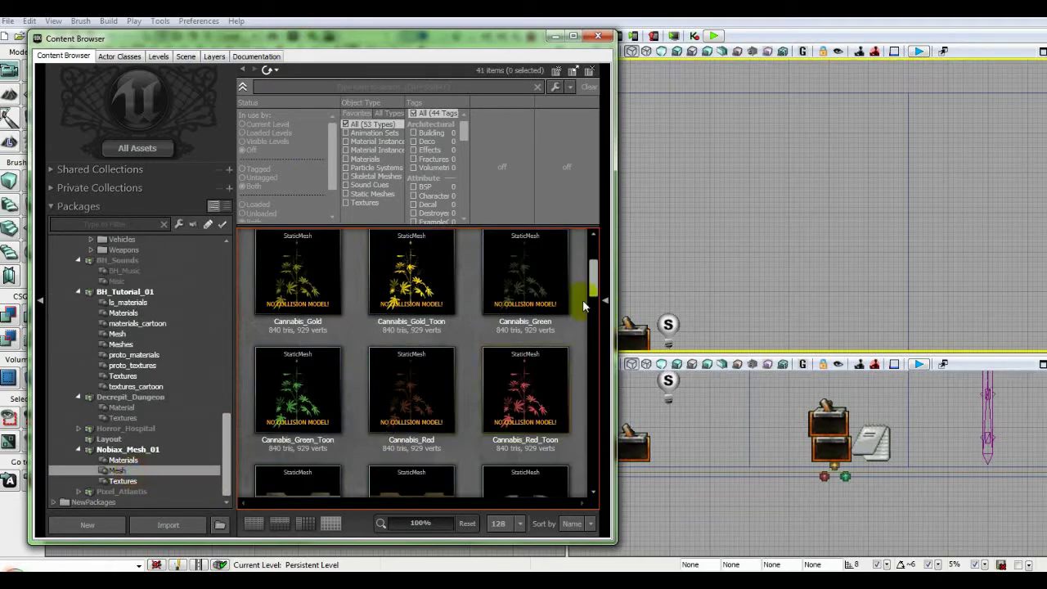
Place the Crate-00 static mesh in the empty room near the wall and set its uniform draw scale to 2
left_click_drag(592, 286, 592, 317)
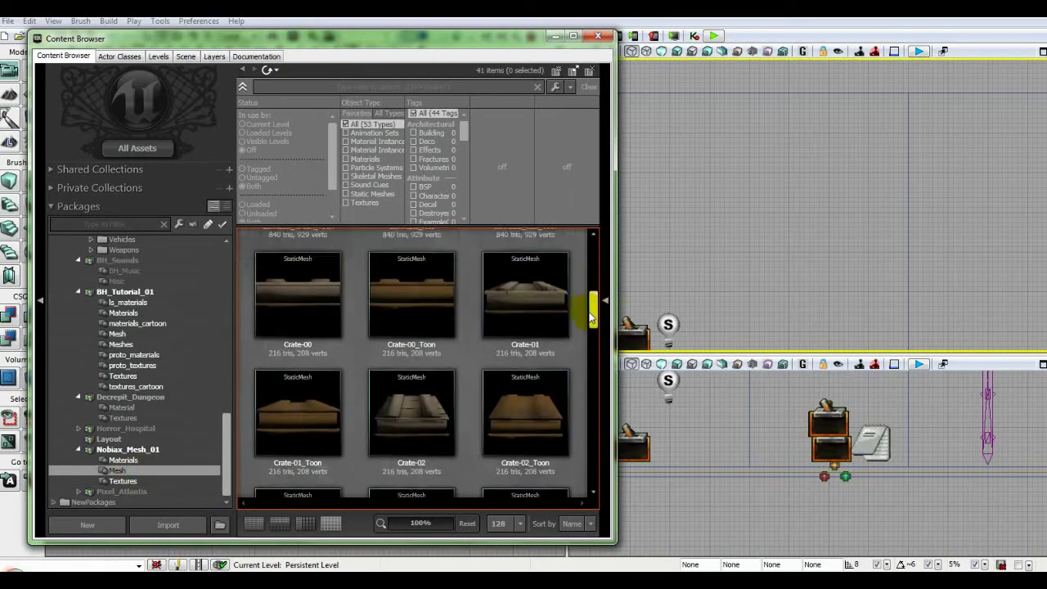
left_click(299, 311)
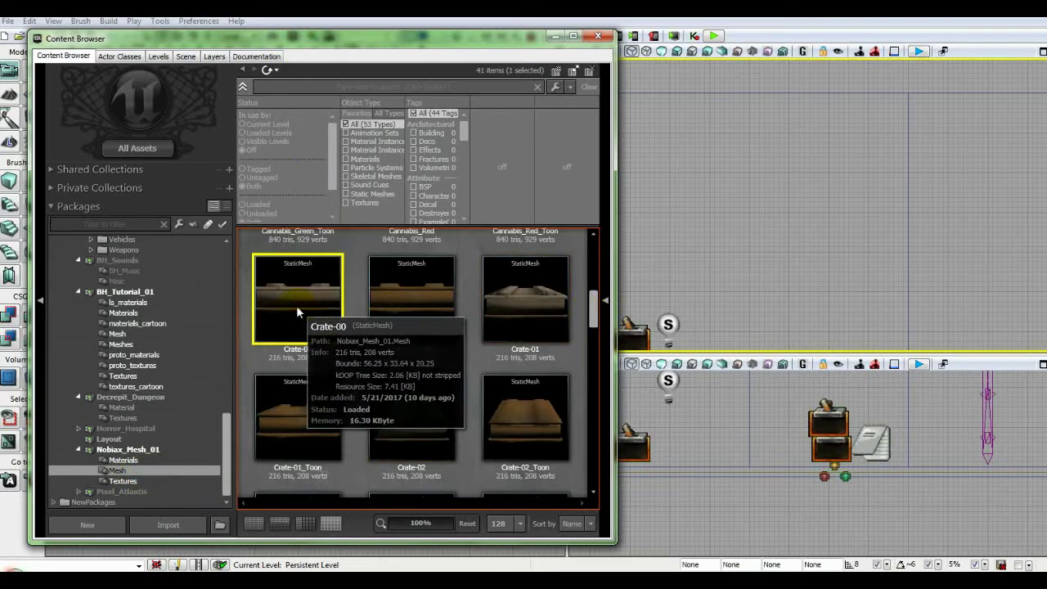
left_click_drag(296, 311, 781, 209)
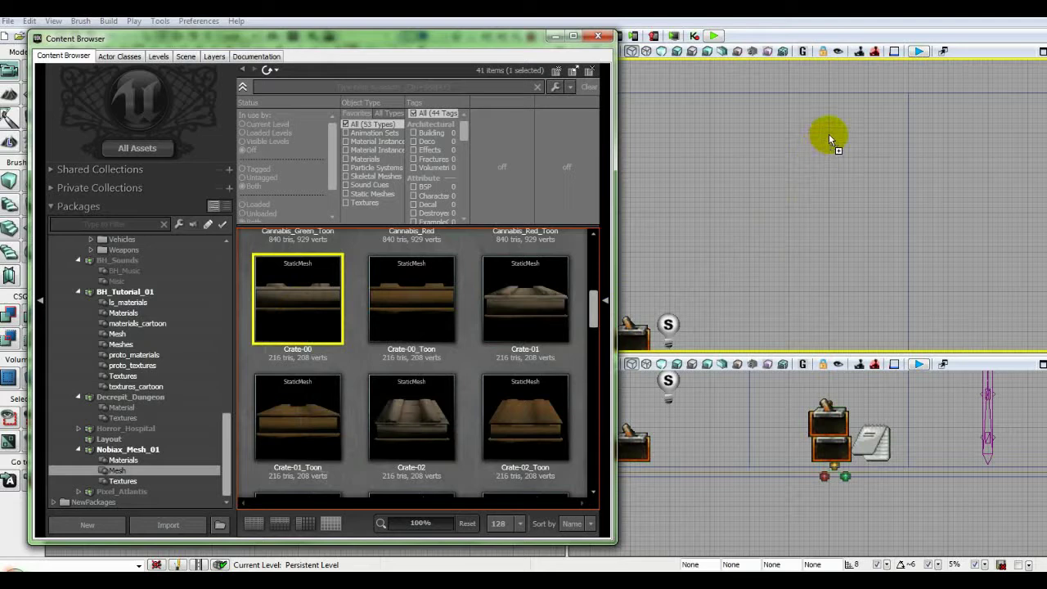
left_click_drag(828, 133, 829, 133)
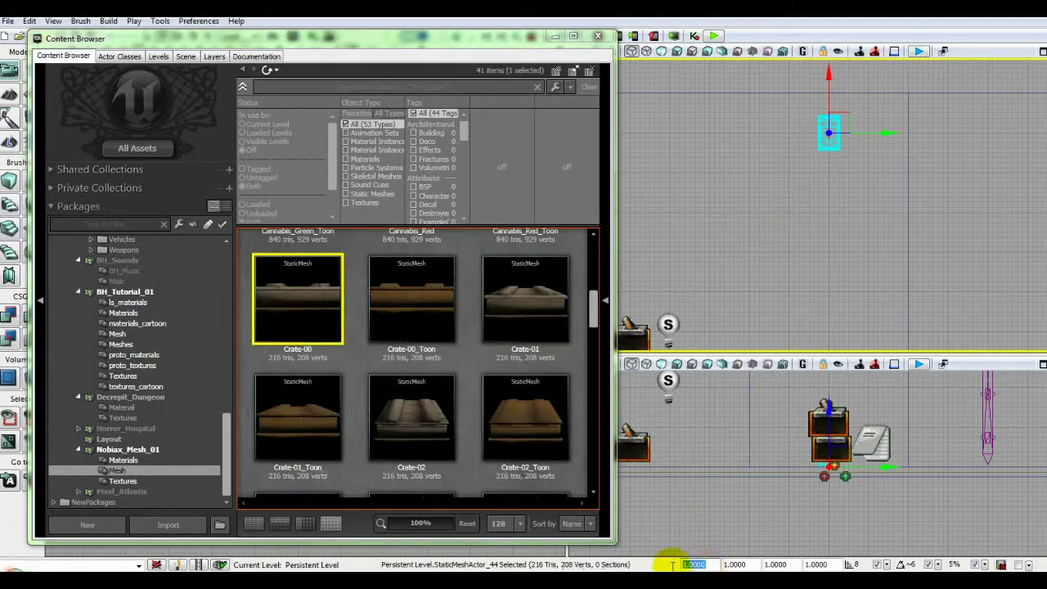
type("2")
key("Return")
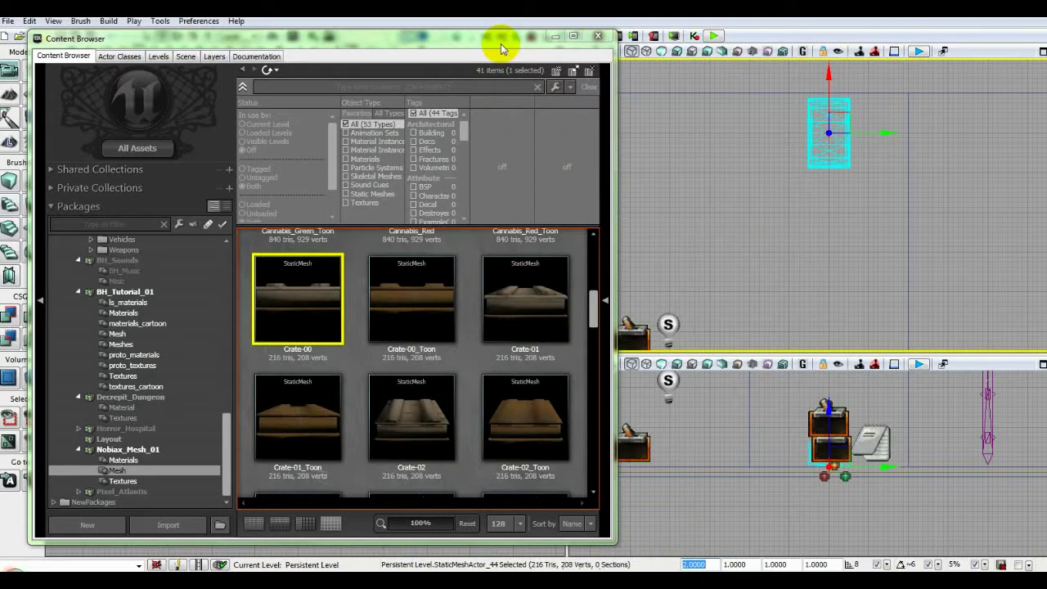
left_click_drag(752, 168, 771, 228)
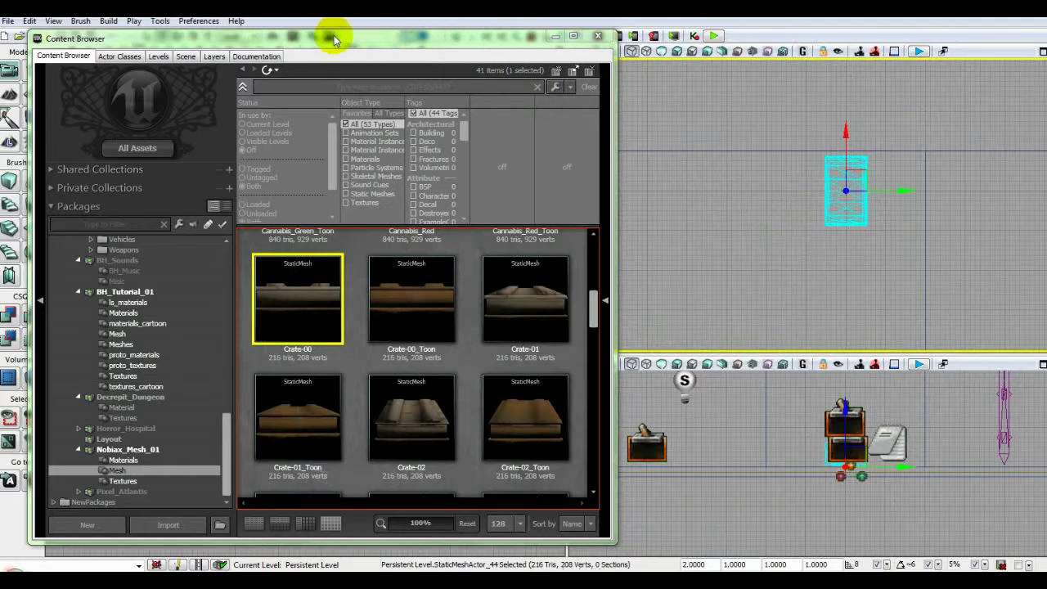
Reselect the placed Crate-00 and cycle its widget through the rotate, scale and move modes
left_click_drag(364, 36, 365, 79)
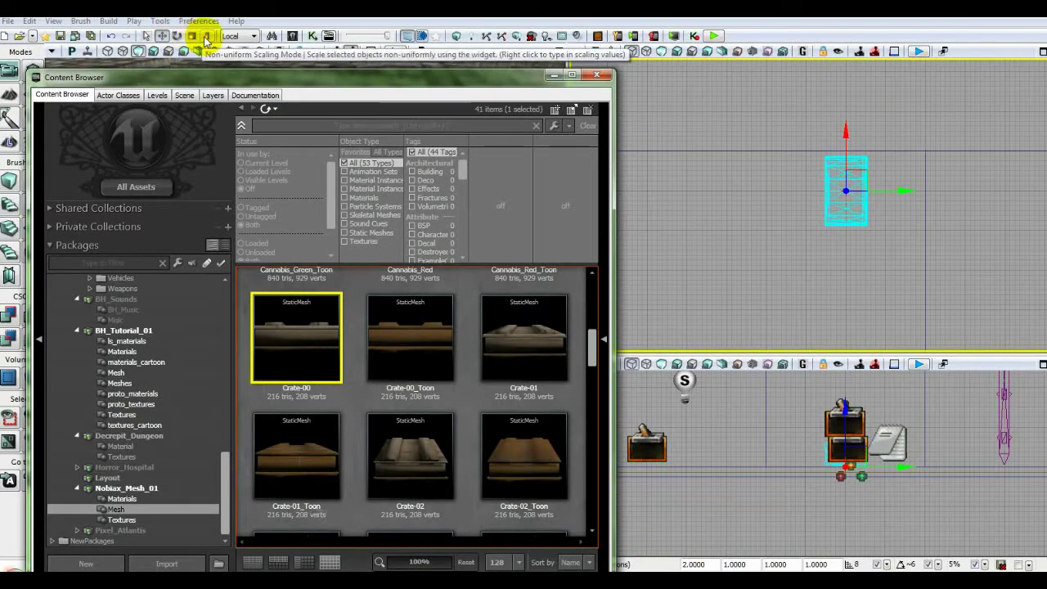
left_click_drag(275, 81, 275, 39)
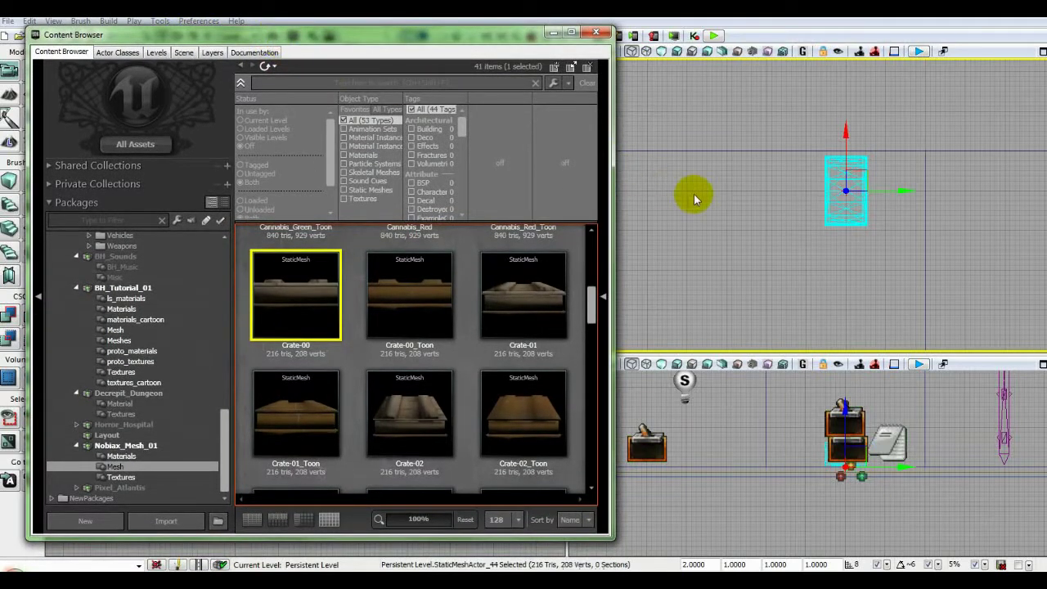
left_click(757, 213)
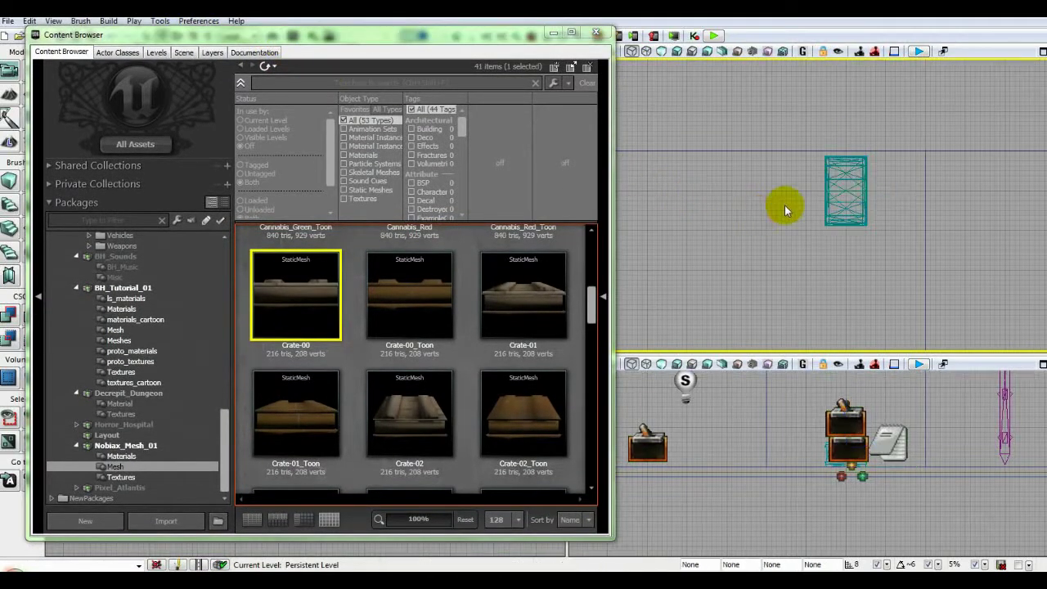
left_click(860, 199)
key("e")
key("r")
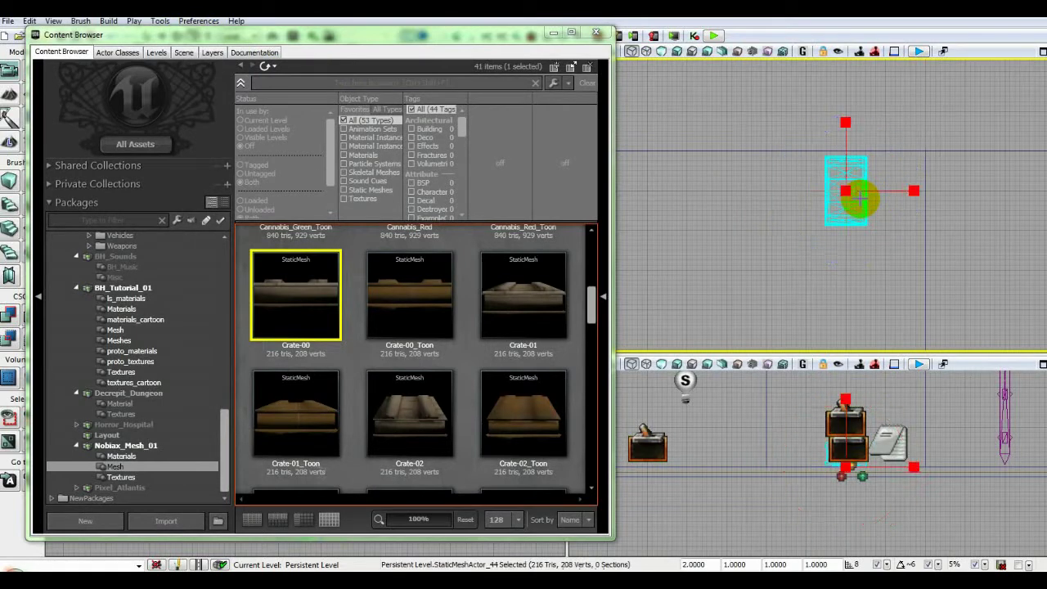
key("e")
key("r")
key("w")
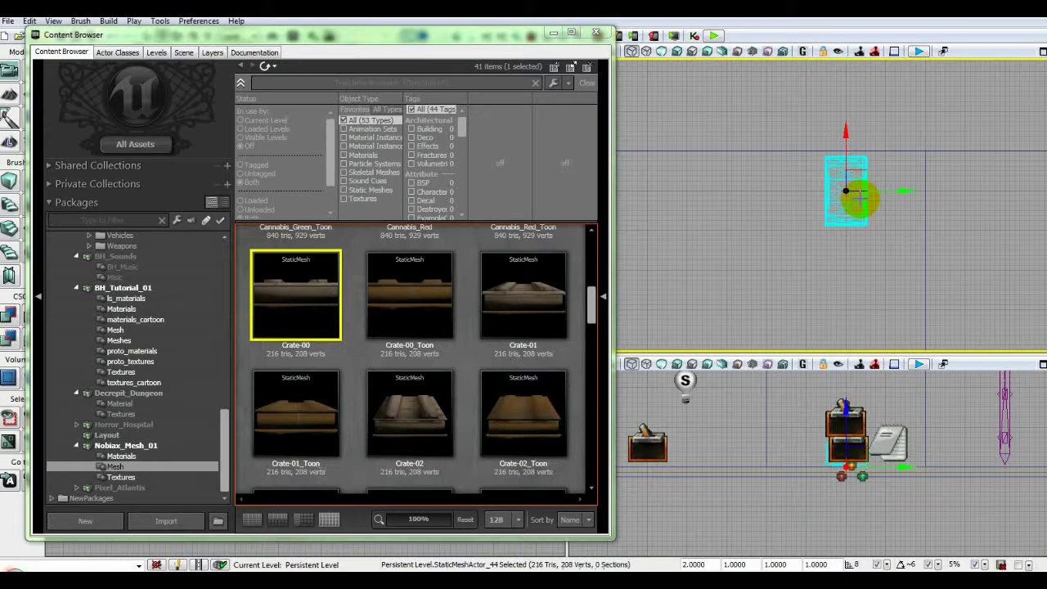
key("e")
key("r")
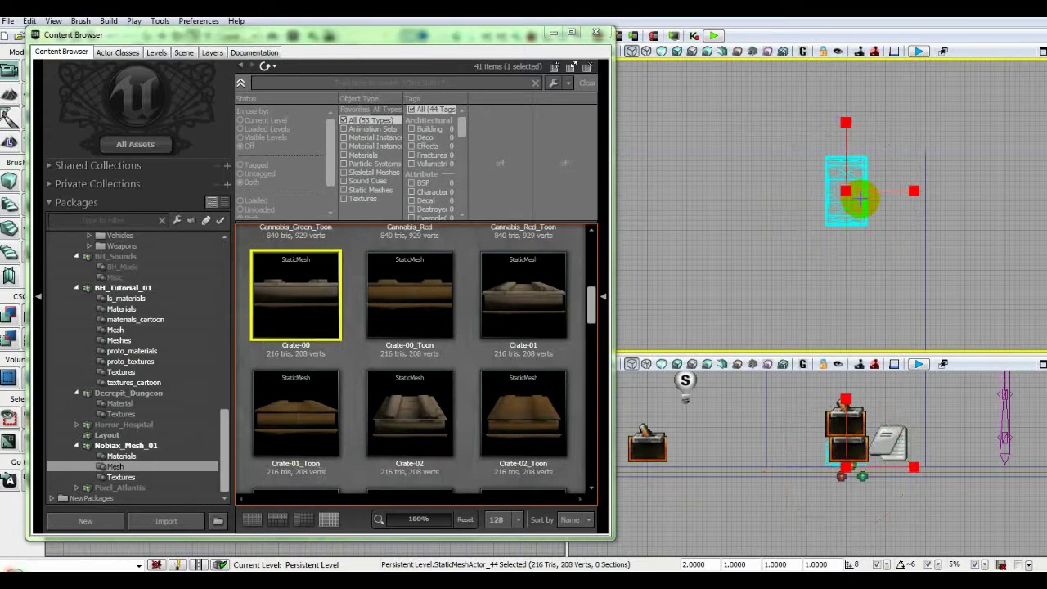
Switch the crate's widget to non-uniform scaling and back to uniform scaling
left_click_drag(416, 34, 413, 80)
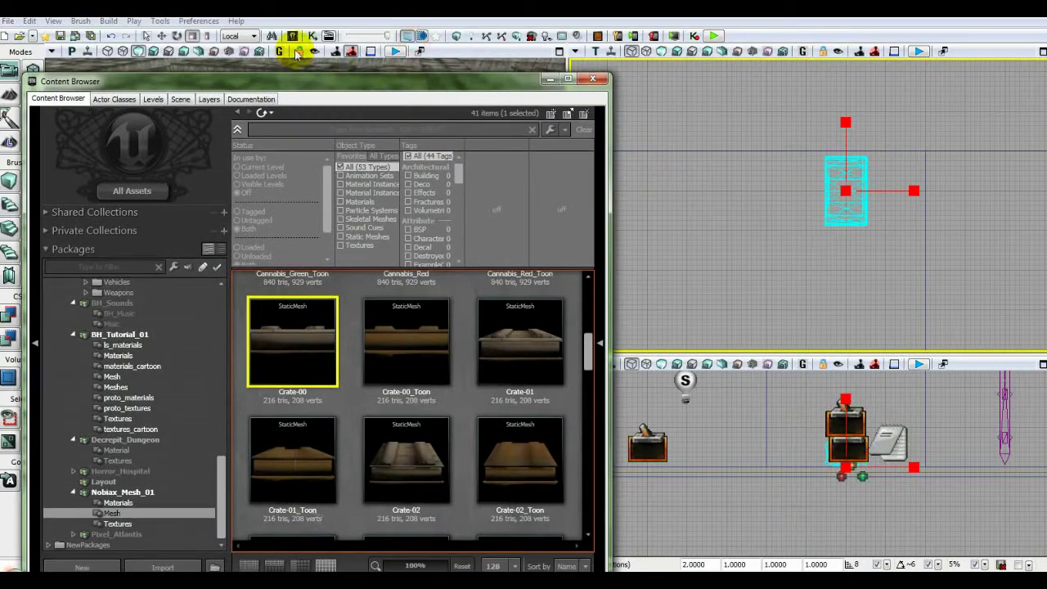
left_click(210, 36)
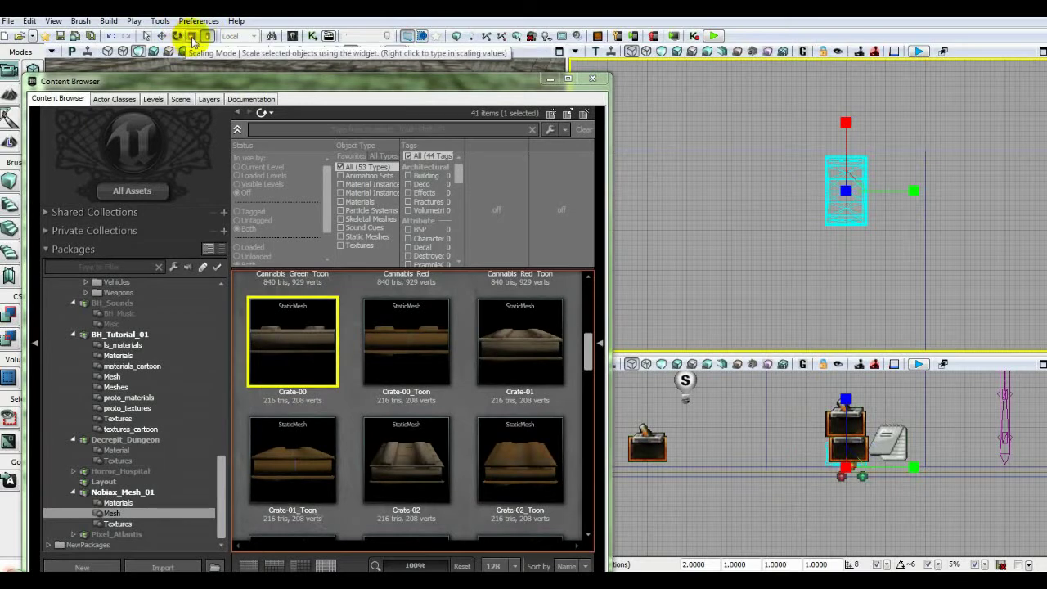
left_click(191, 36)
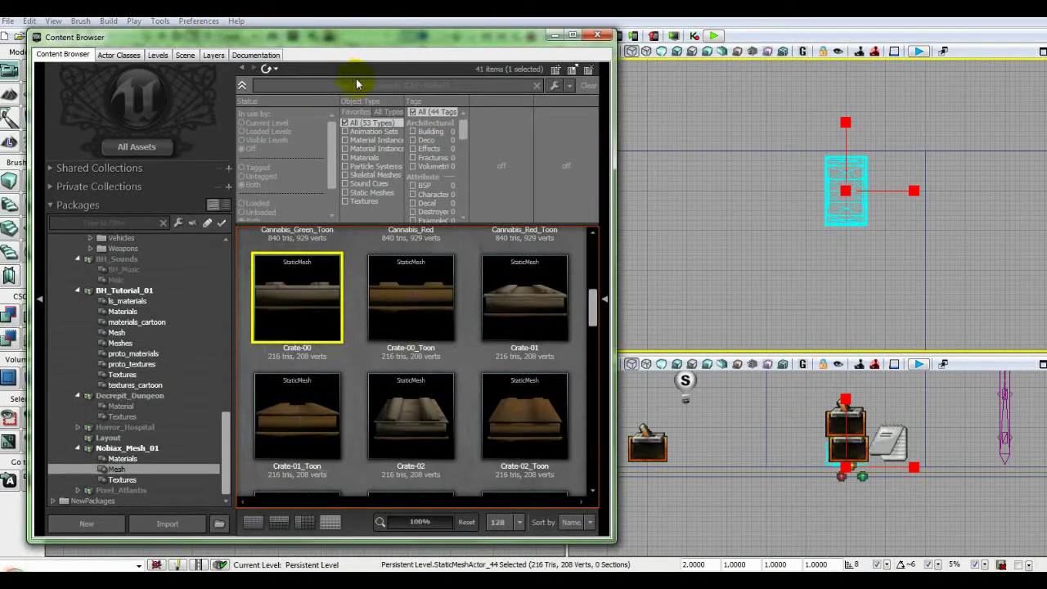
Rotate Crate-00 by 90 degrees in the top view so its long side runs along the wall
left_click(847, 192)
key("space")
key("space")
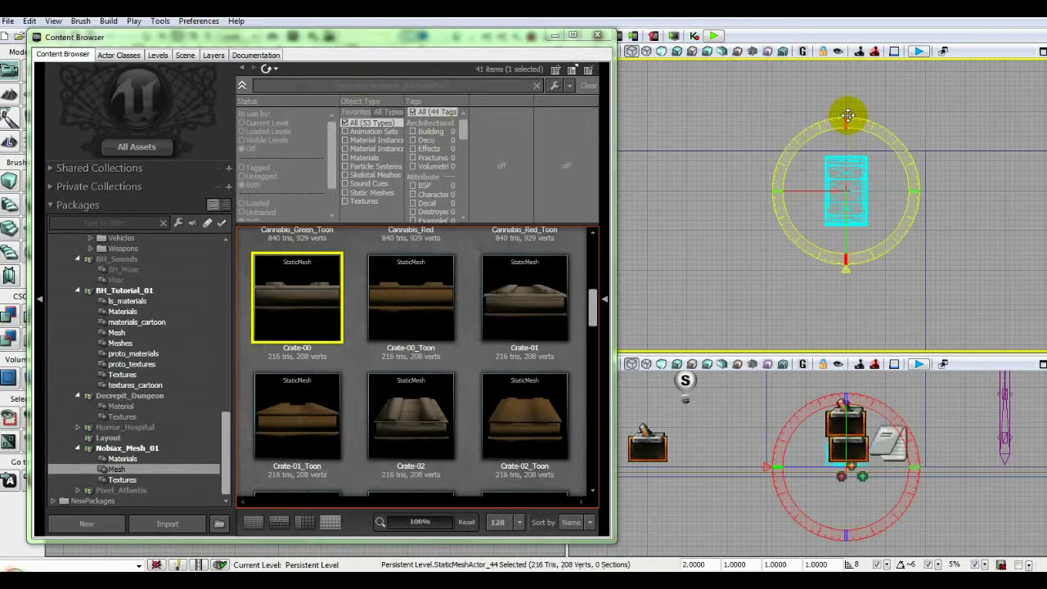
left_click_drag(847, 115, 923, 191)
Inspect the Crate-02 mesh in the Static Mesh Editor from another angle and close the editor
left_click(416, 420)
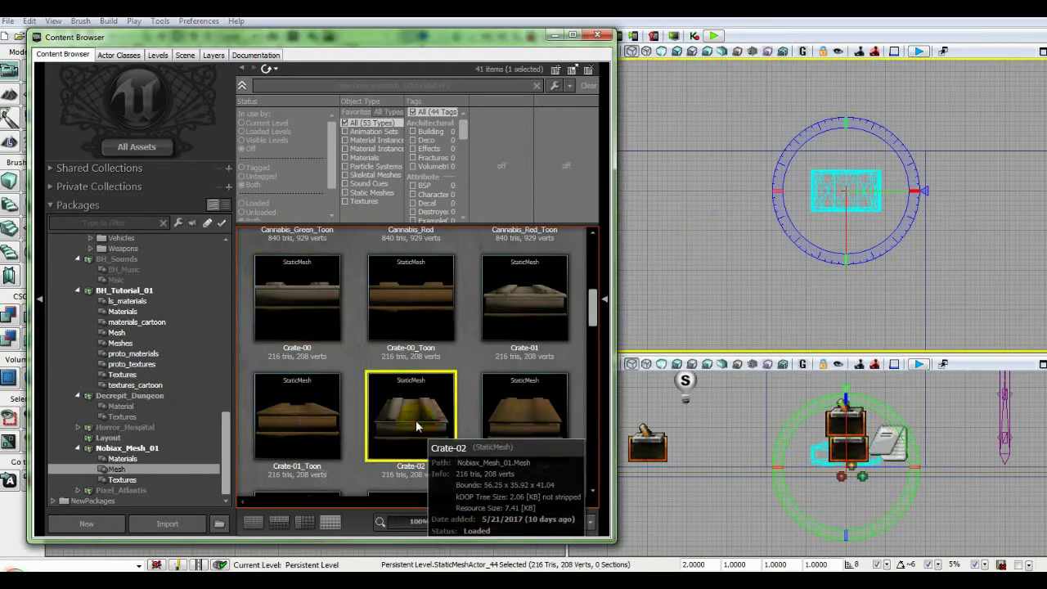
scroll(582, 324, "down", 1)
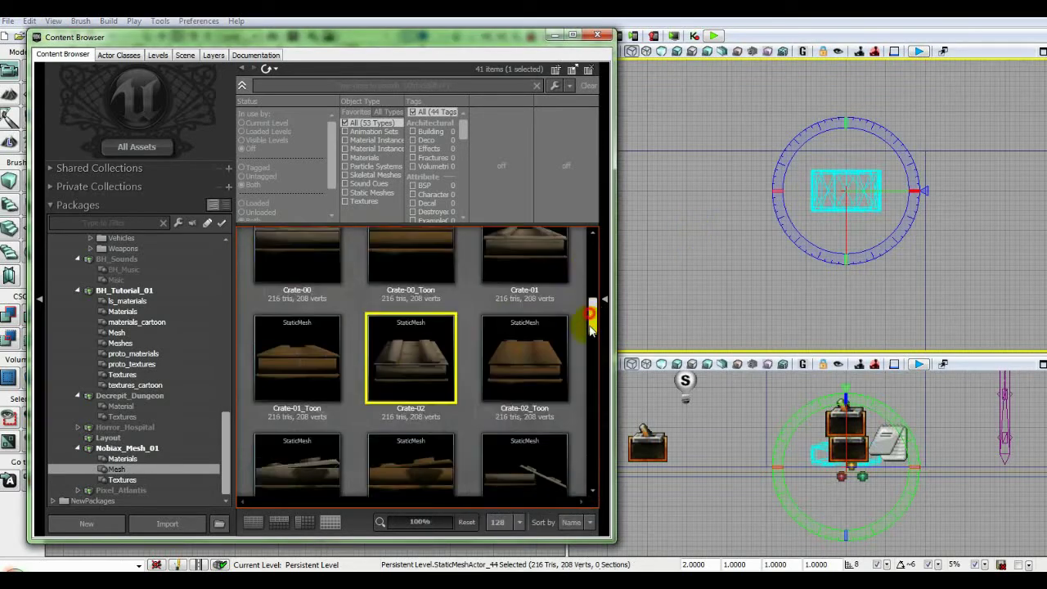
double_click(427, 346)
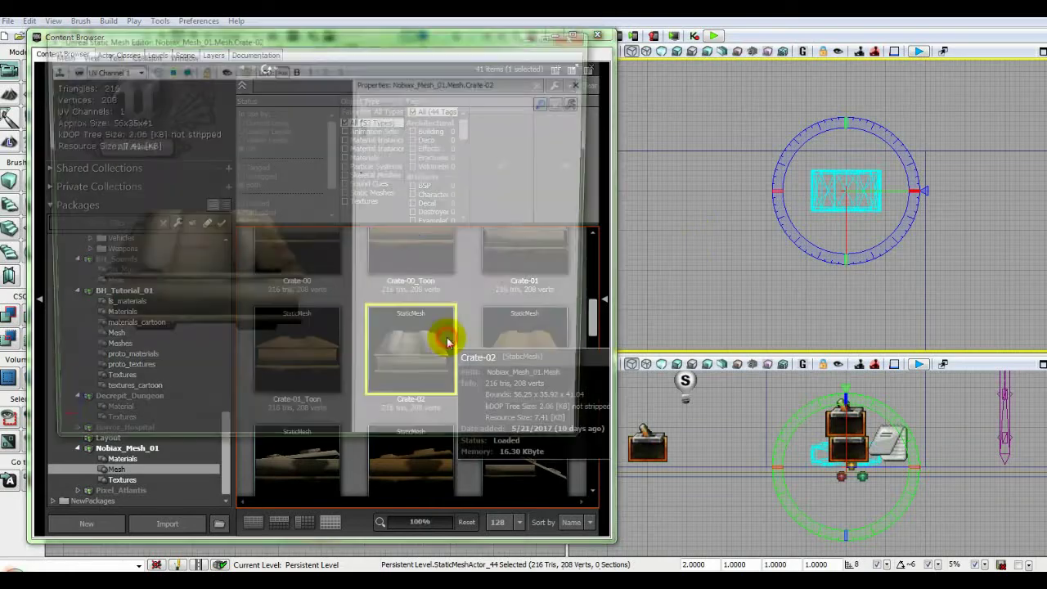
left_click_drag(309, 273, 399, 263)
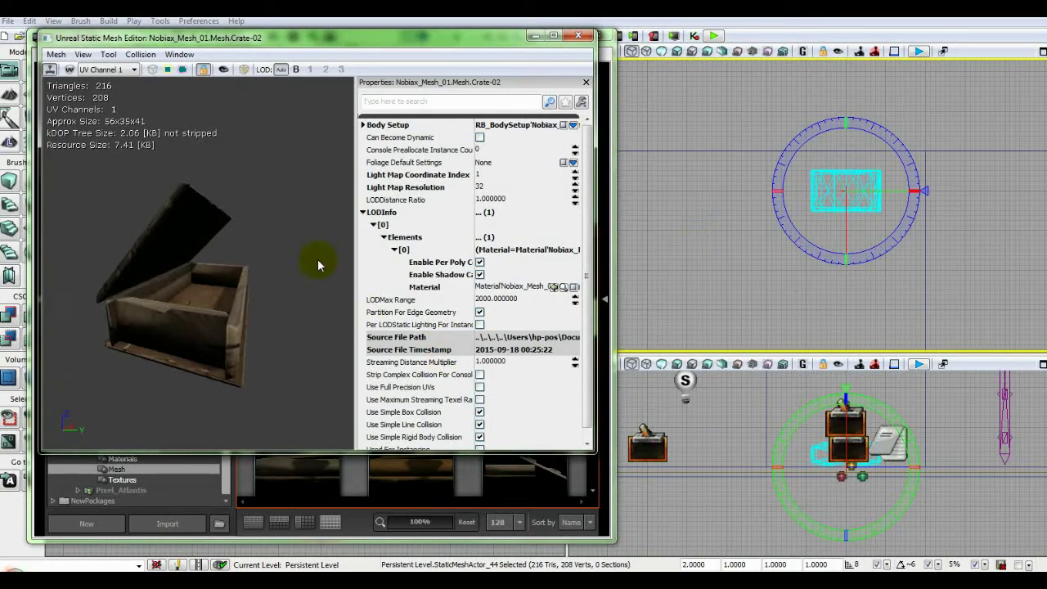
left_click(582, 38)
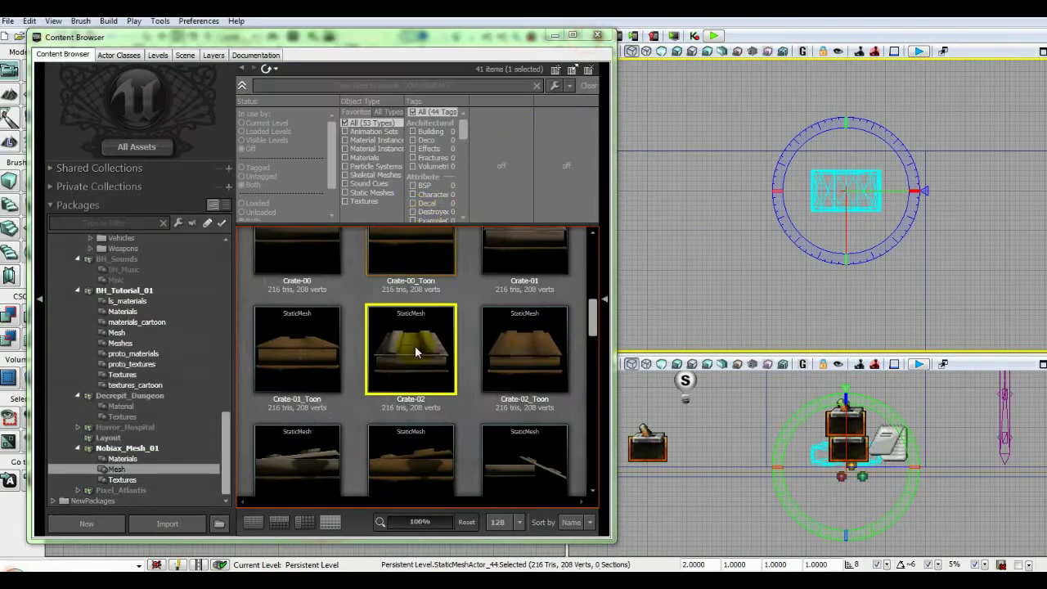
Place the Crate-02 static mesh in front of the closed crate and set its uniform draw scale to 2
left_click_drag(744, 277, 744, 276)
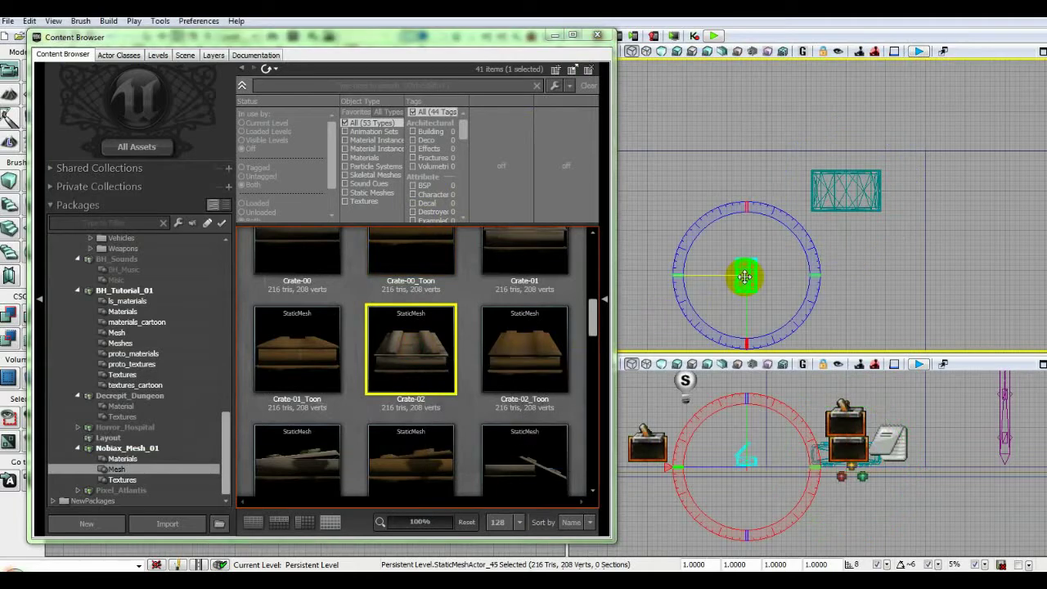
left_click_drag(702, 564, 679, 564)
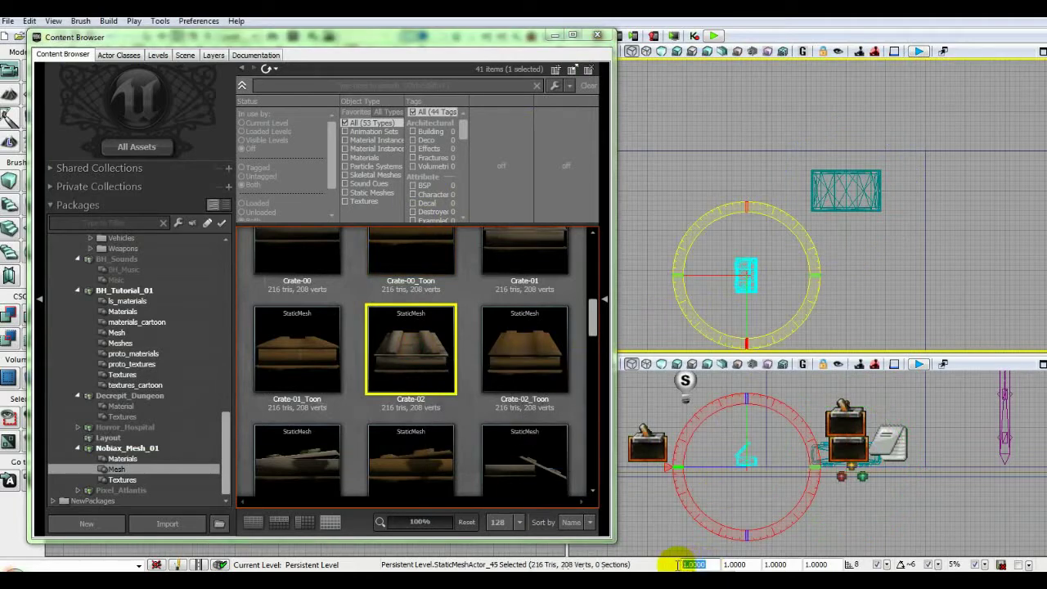
type("2")
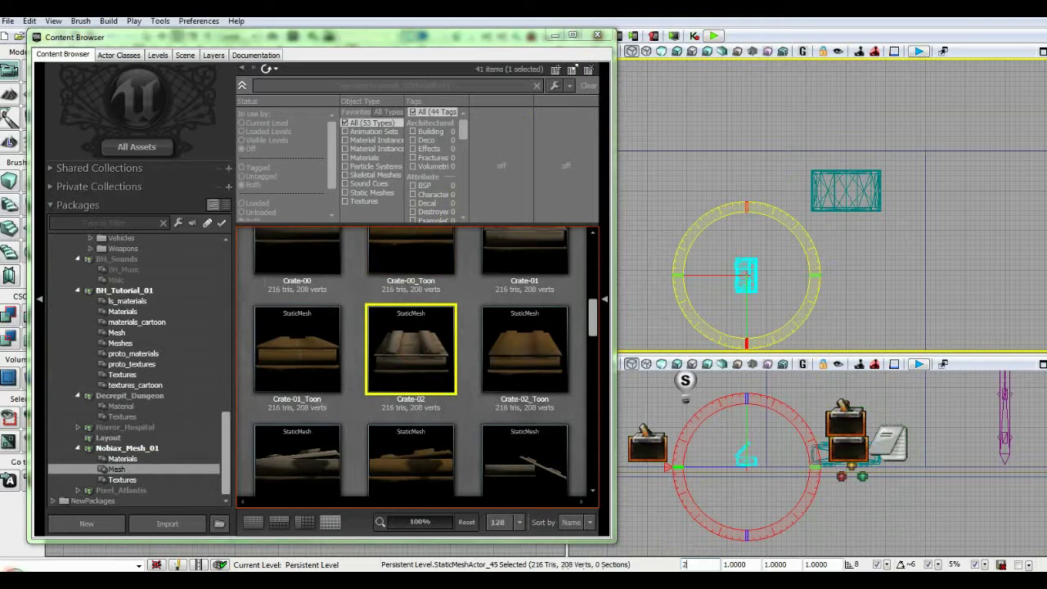
key("Return")
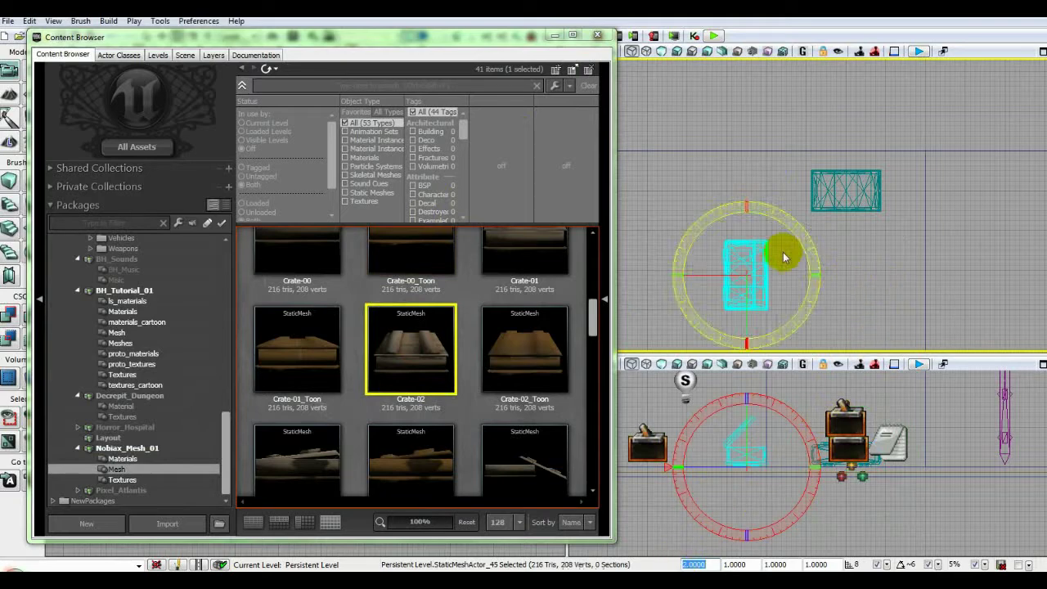
Close the Content Browser, focus the view on Crate-02 and rotate it parallel to the closed crate
left_click_drag(762, 214, 695, 336)
left_click(597, 35)
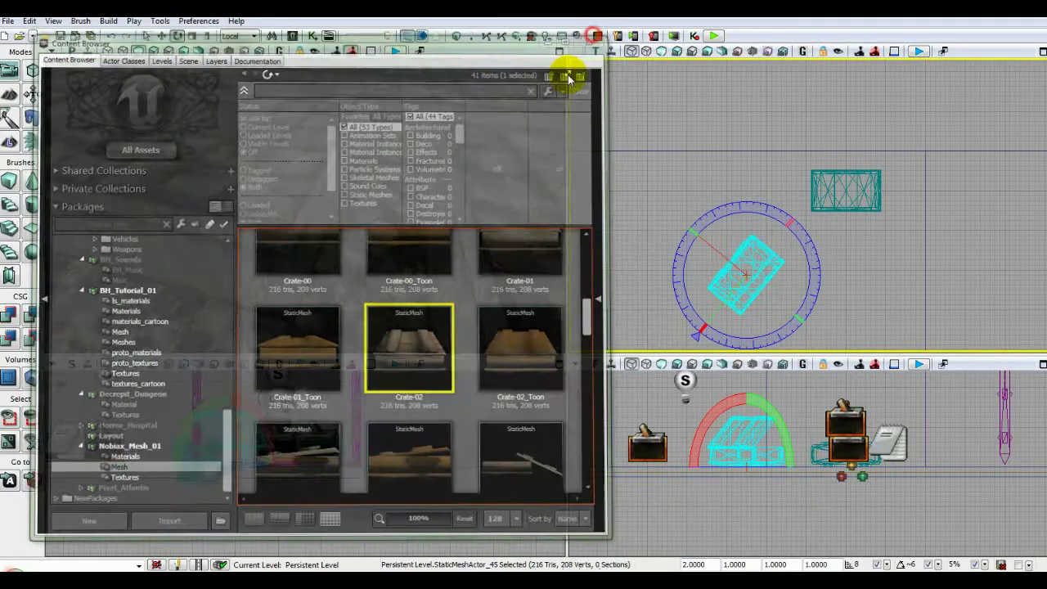
left_click_drag(396, 258, 211, 339)
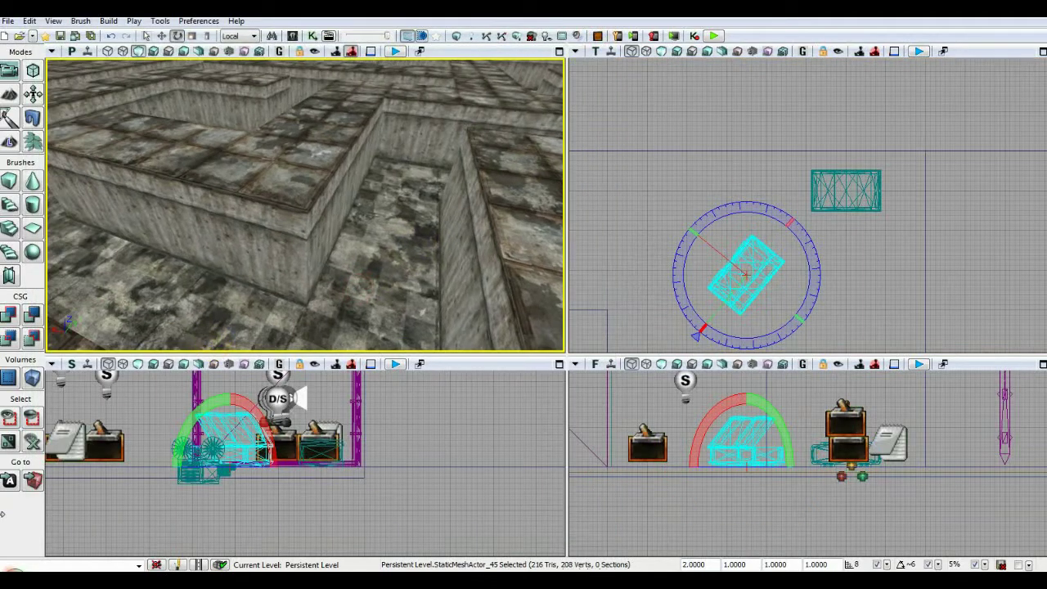
left_click(8, 481)
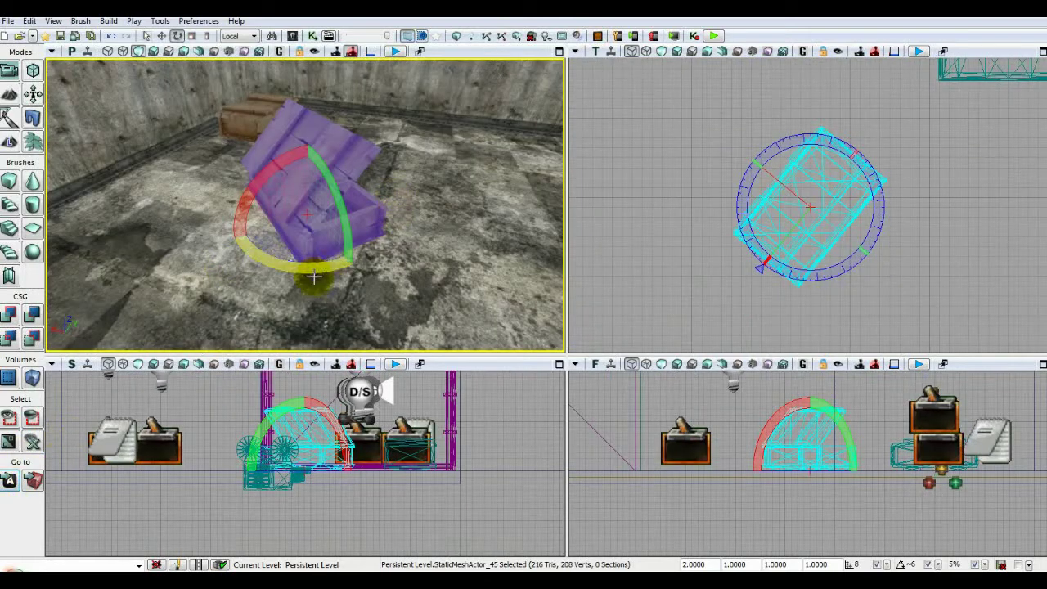
left_click_drag(360, 280, 302, 268)
left_click_drag(772, 159, 1043, 118)
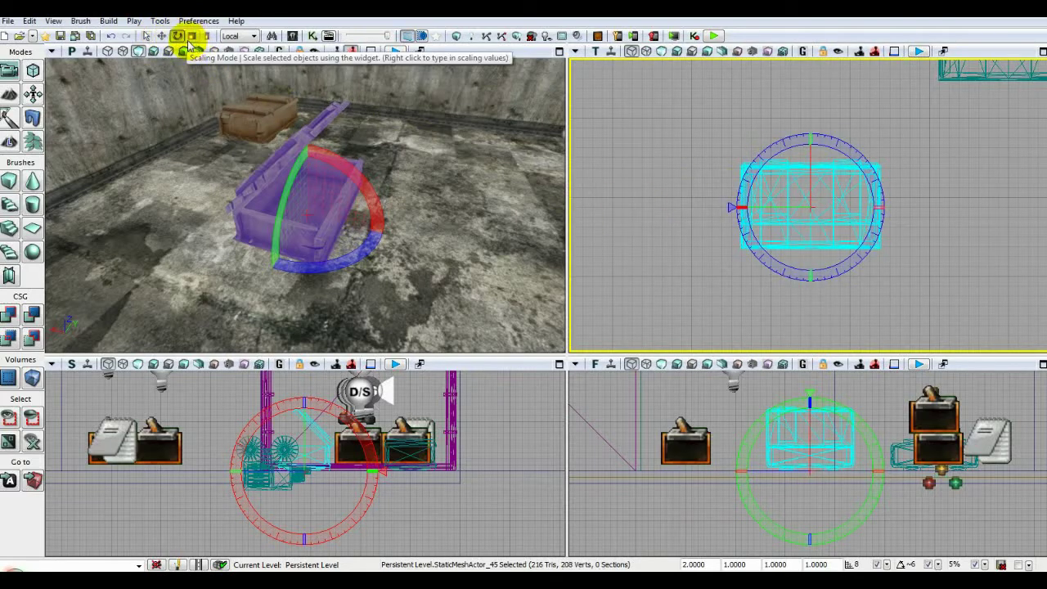
Move the open Crate-02 in the top view until it overlaps the closed crate by the wall
left_click(161, 36)
left_click_drag(927, 236, 789, 280)
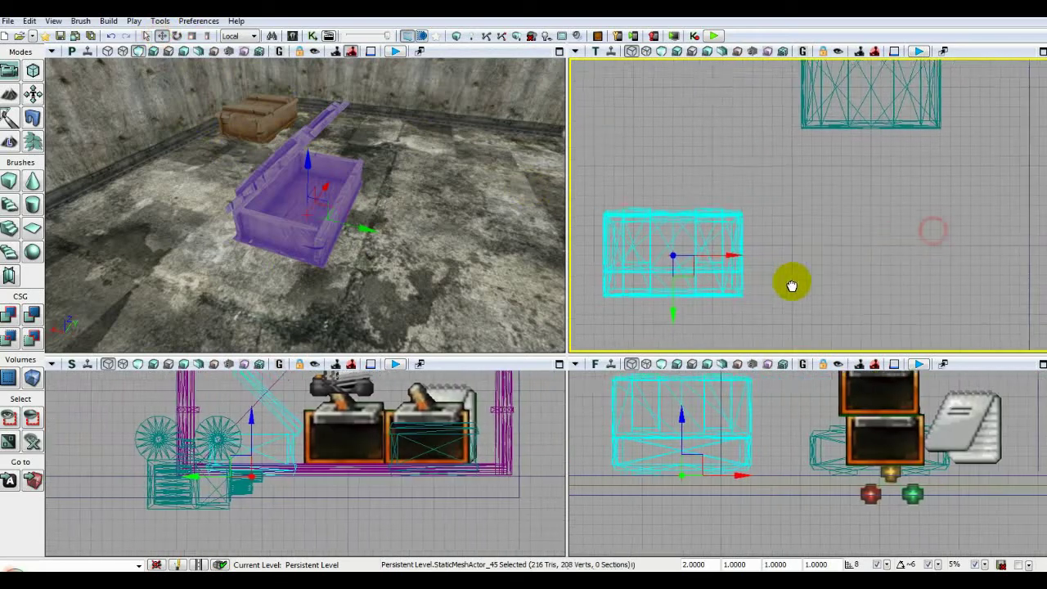
left_click_drag(725, 260, 907, 267)
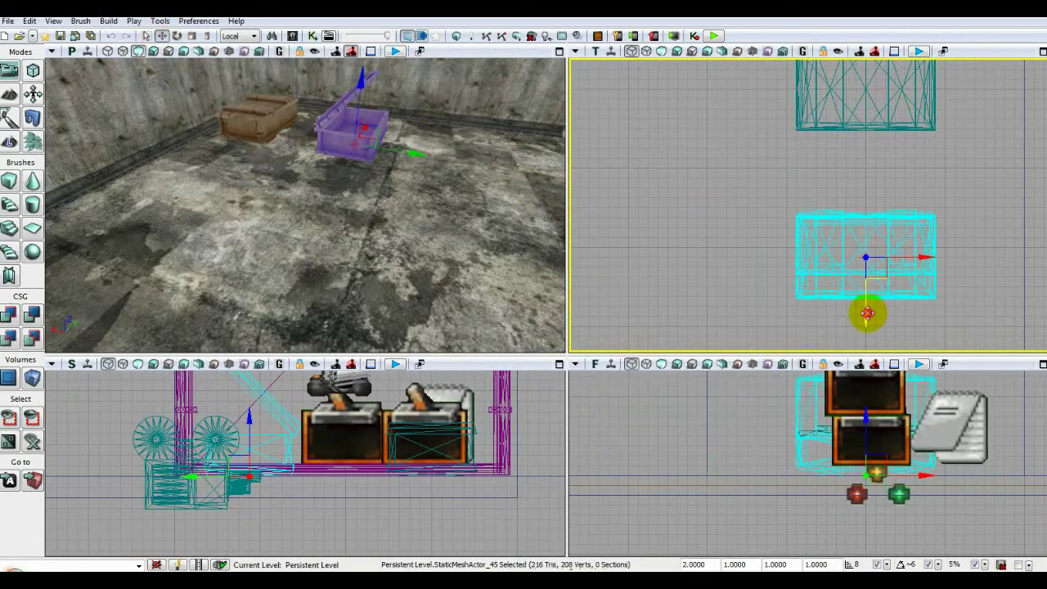
left_click_drag(867, 313, 774, 264)
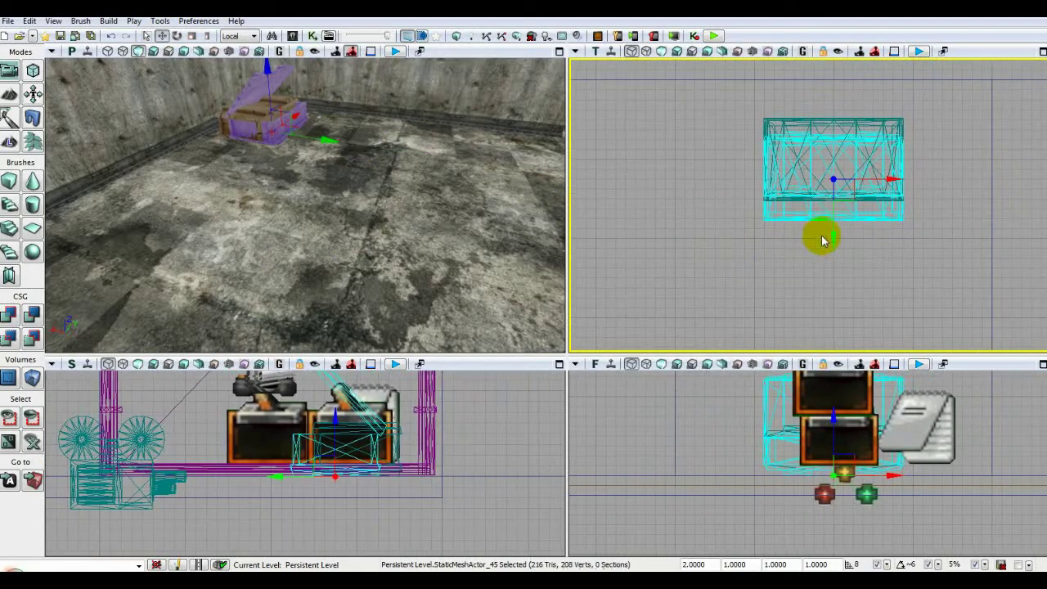
left_click_drag(831, 237, 833, 216)
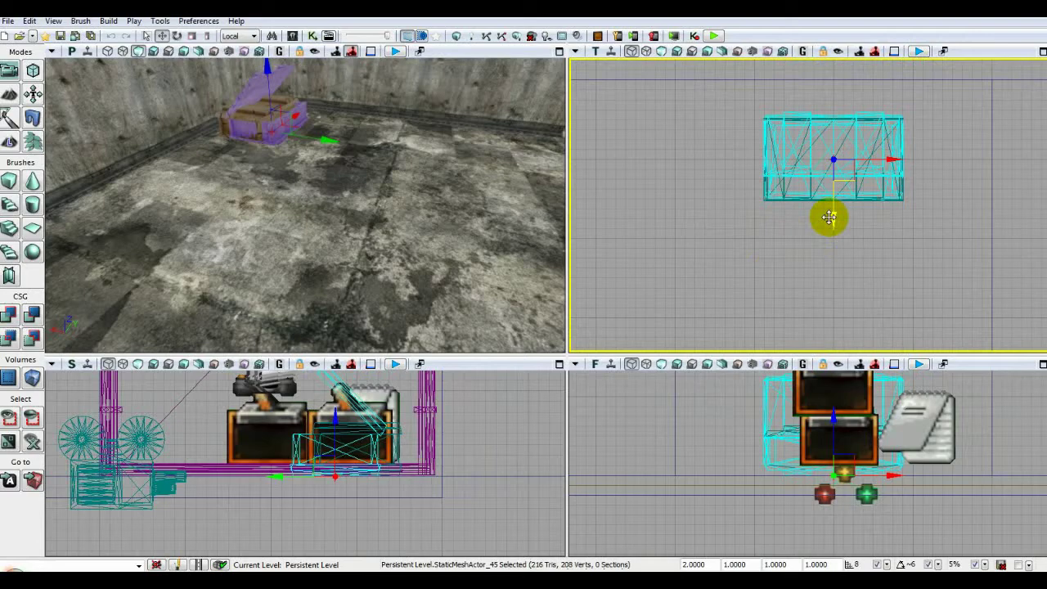
left_click_drag(829, 218, 829, 228)
Convert both the open crate and the closed crate from static mesh actors to movers
mouse_move(389, 254)
left_mouse_down()
mouse_move(383, 156)
mouse_move(386, 255)
left_mouse_up()
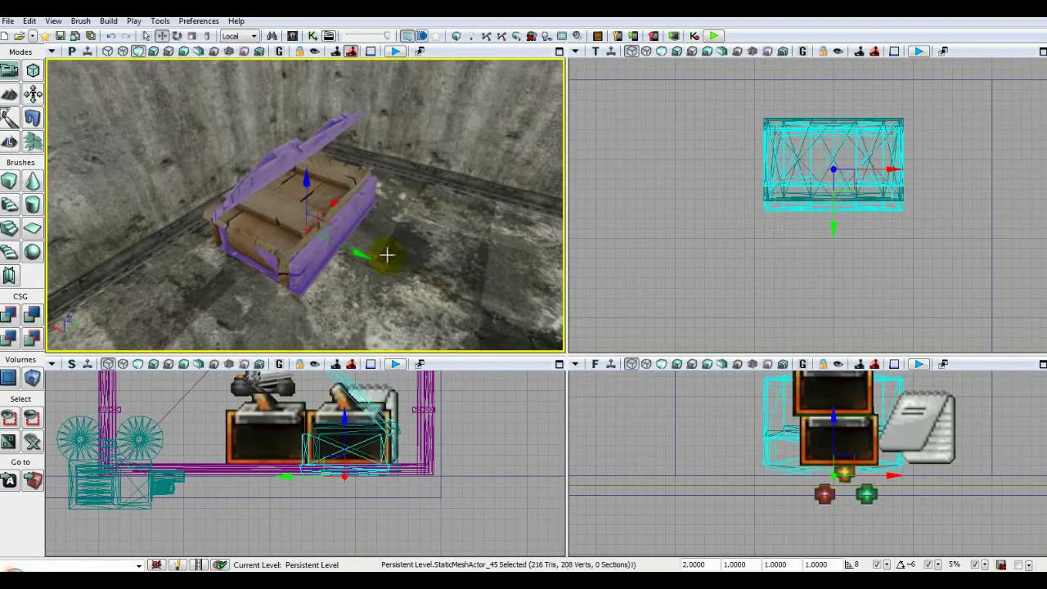
right_click(272, 169)
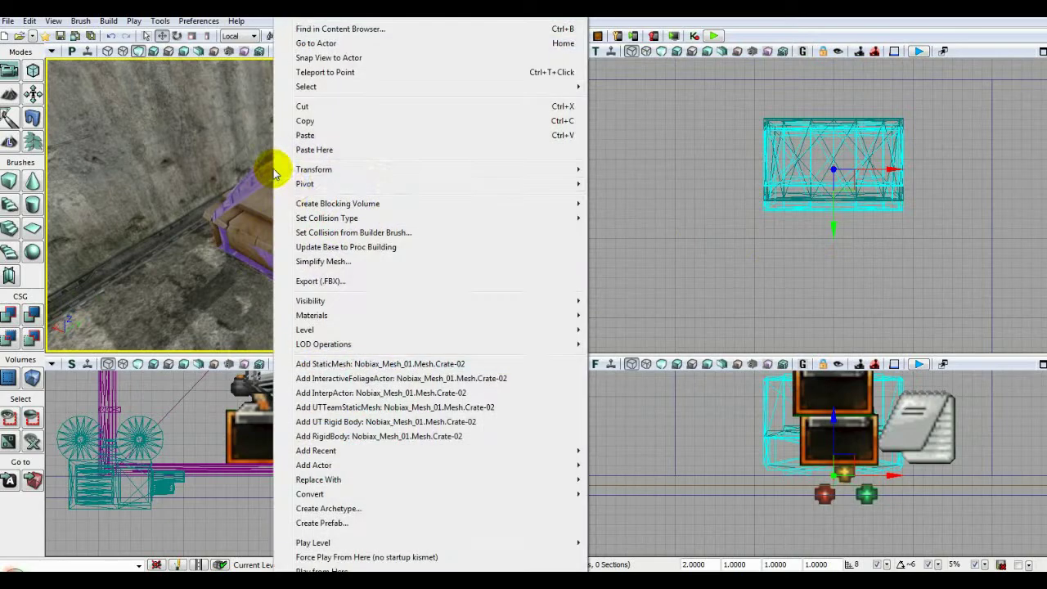
left_click(327, 493)
left_click(607, 508)
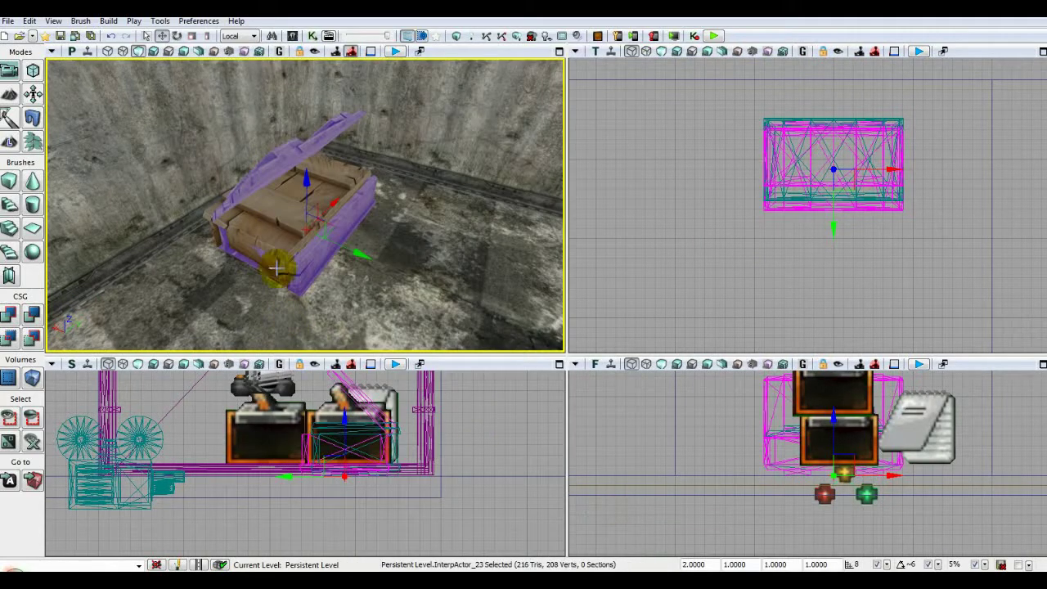
right_click(266, 216)
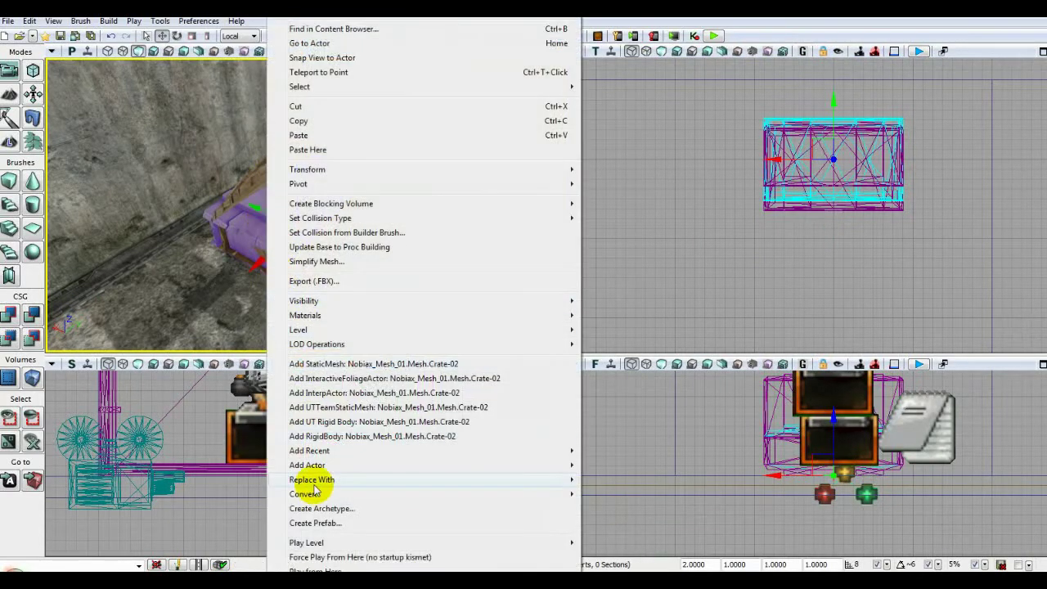
mouse_move(479, 501)
left_click(630, 509)
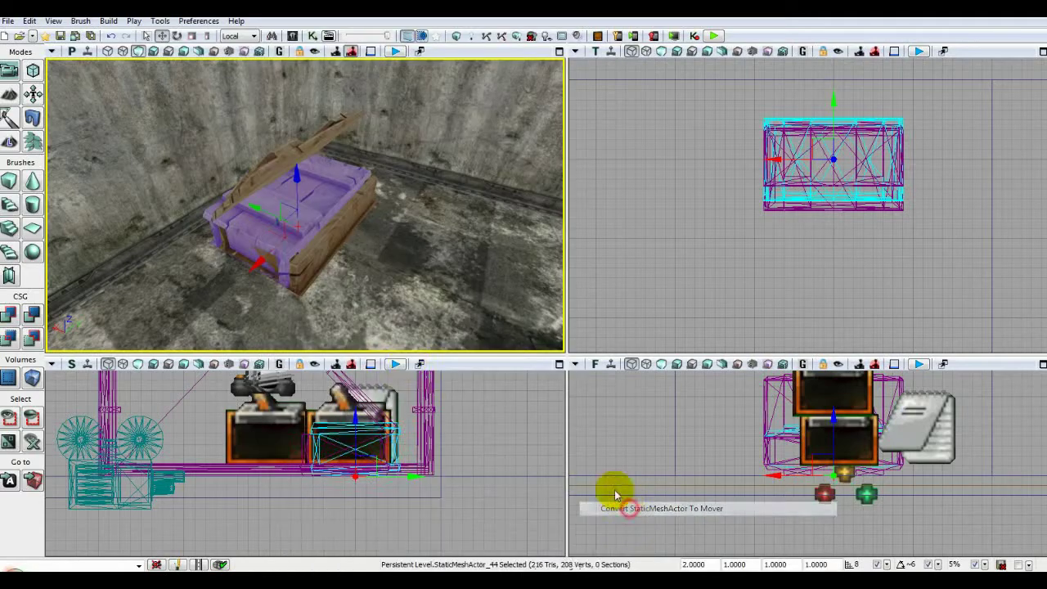
Add a trigger on the floor in front of the two overlapping crates
left_click_drag(370, 286, 348, 283)
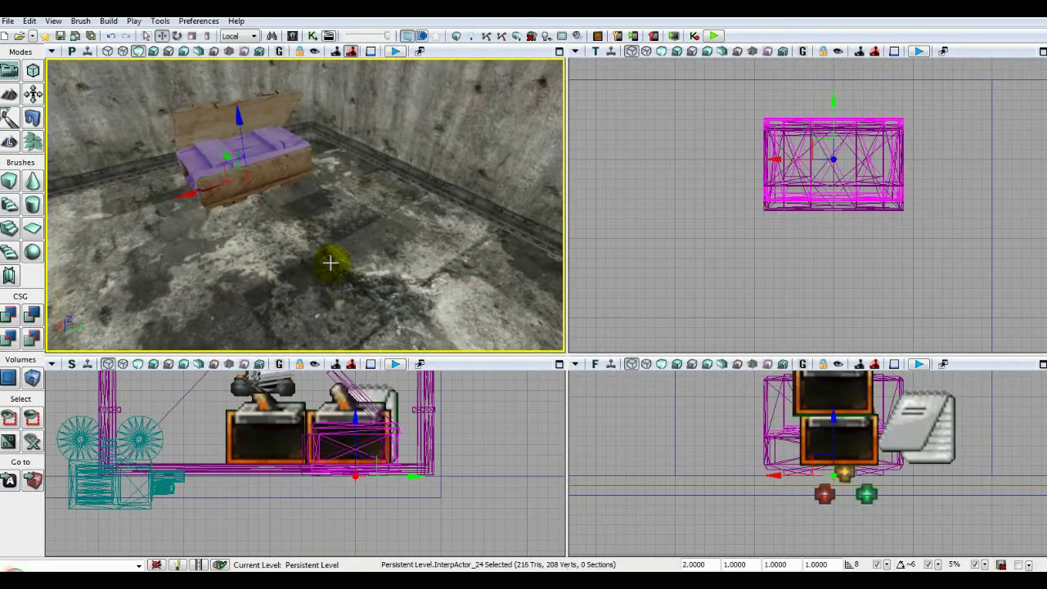
right_click(305, 235)
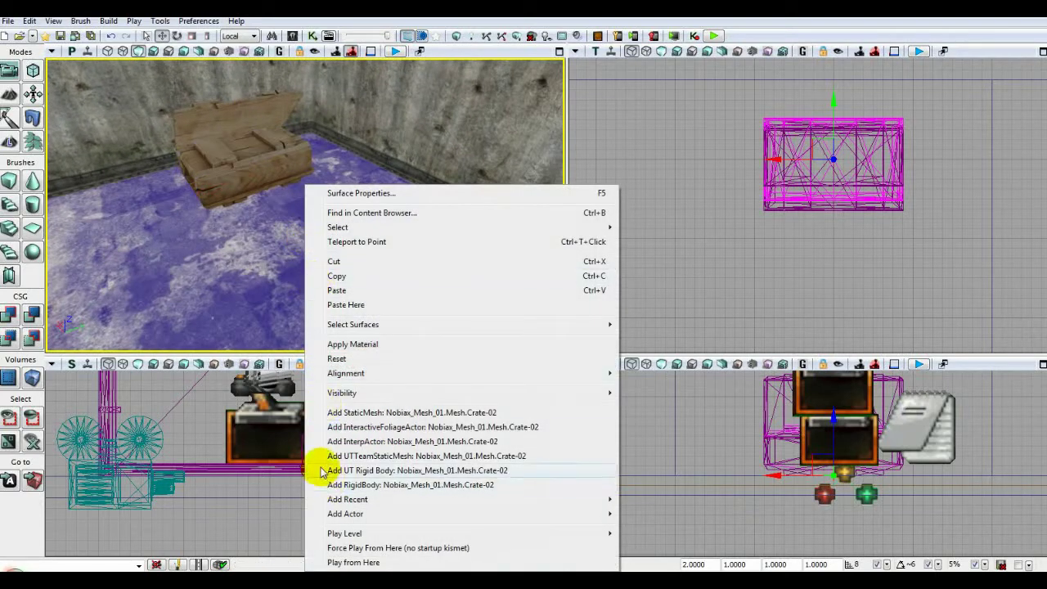
mouse_move(348, 501)
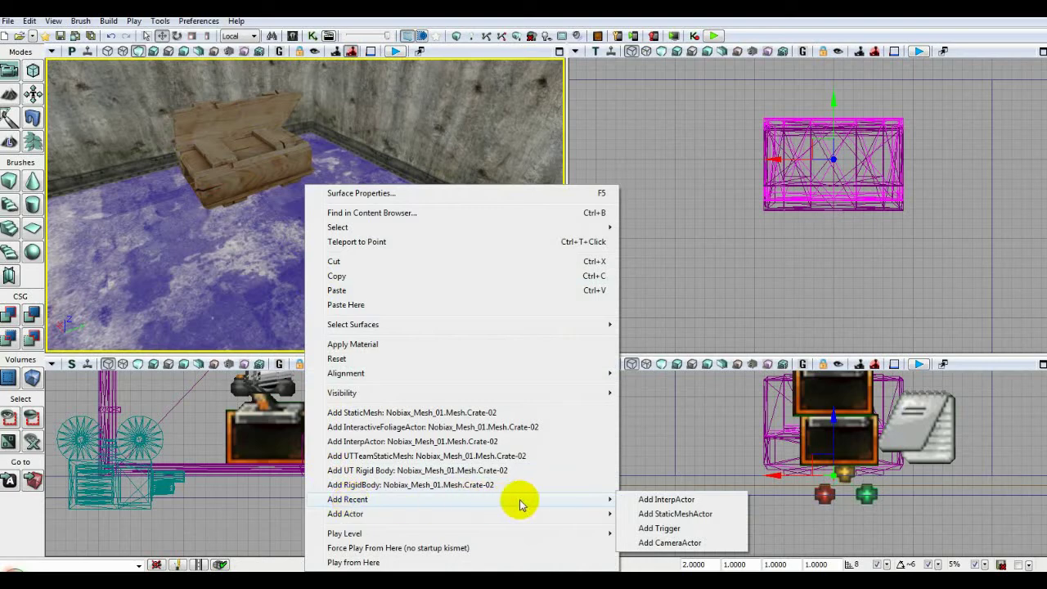
left_click(674, 530)
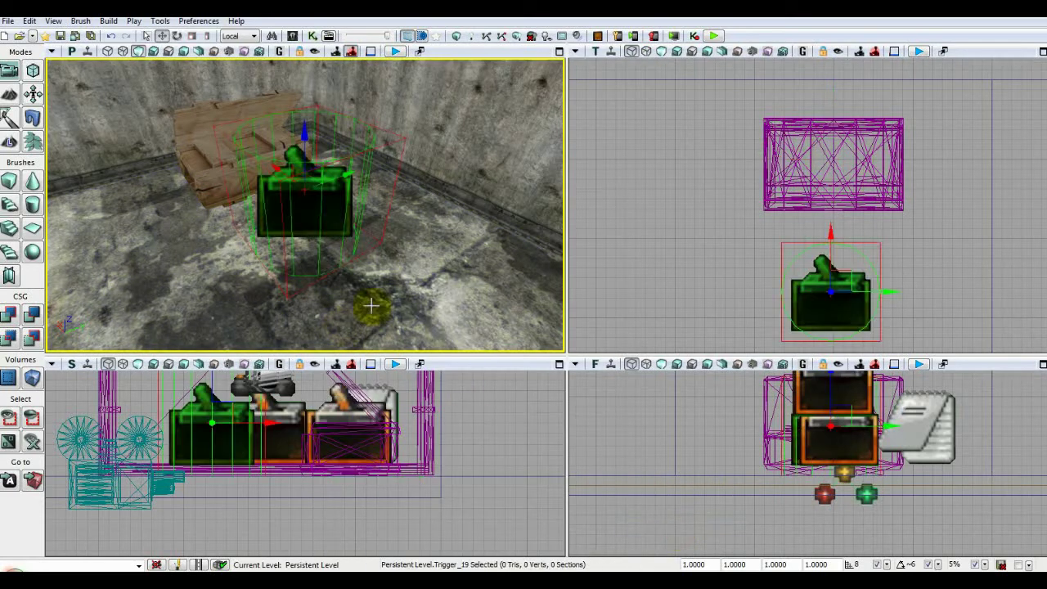
Set the new trigger's Collision Radius to 64 in its properties
key("F4")
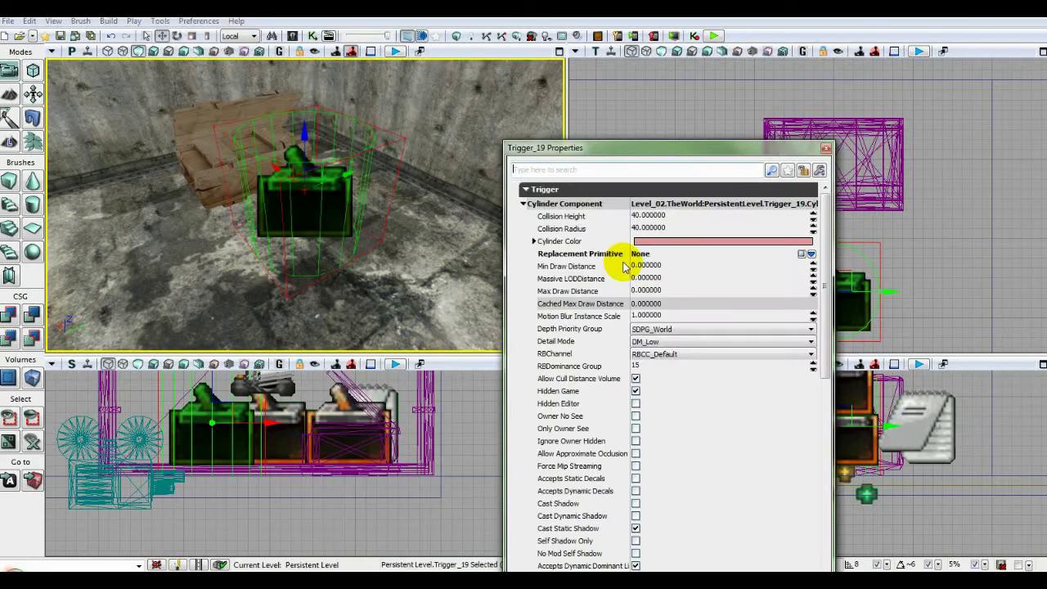
left_click(680, 229)
type("64")
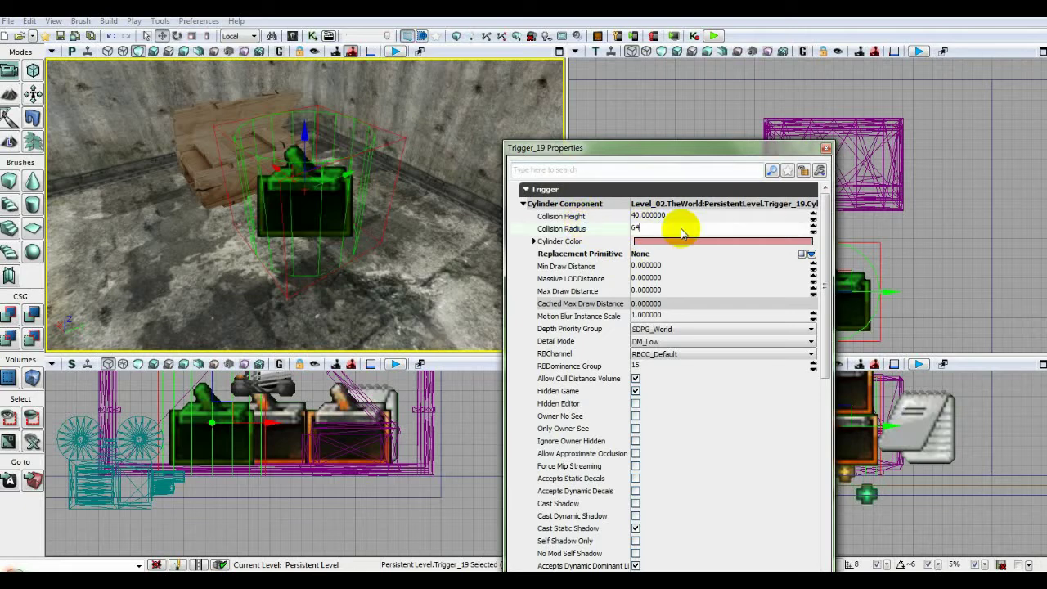
key("Return")
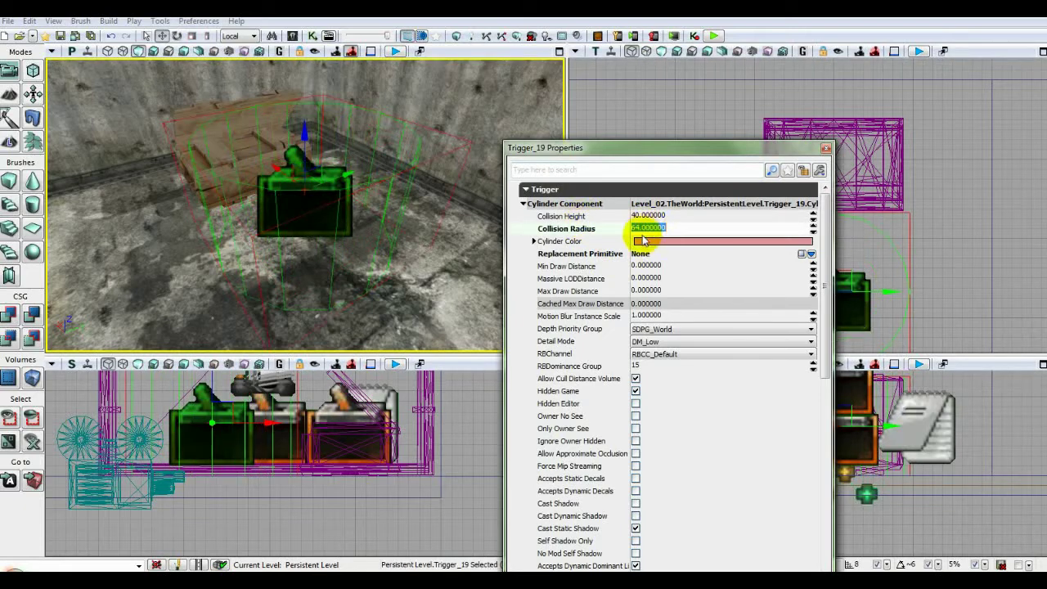
left_click(826, 148)
Move the trigger closer to the crates in the top view so its collision cylinder reaches their front
left_click_drag(828, 231, 830, 176, "ctrl")
left_click_drag(892, 235, 893, 235)
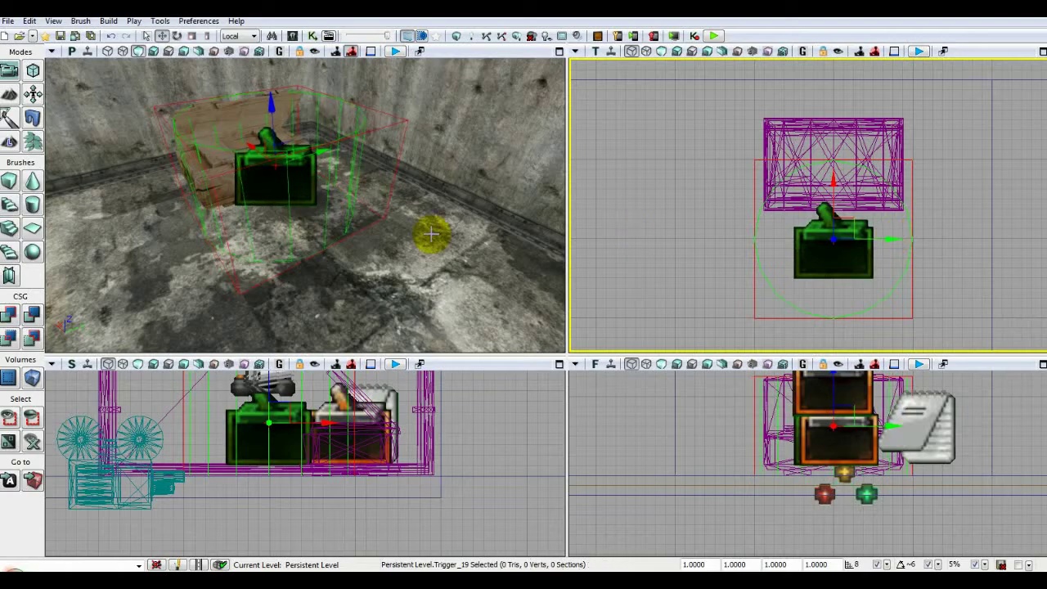
mouse_move(408, 243)
left_mouse_down()
mouse_move(402, 278)
mouse_move(403, 260)
mouse_move(458, 250)
mouse_move(441, 287)
mouse_move(460, 300)
mouse_move(421, 253)
left_mouse_up()
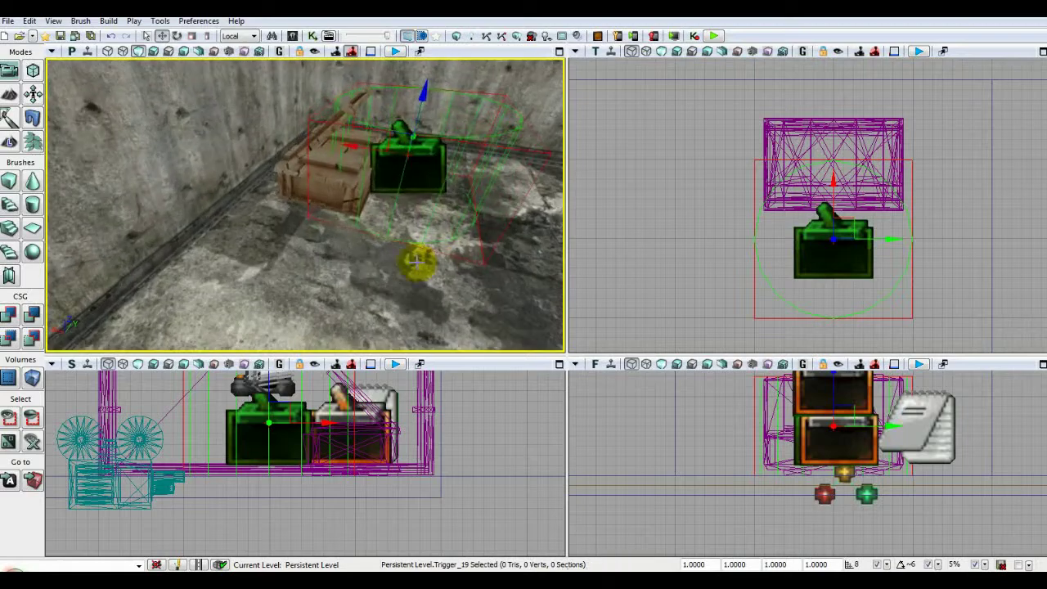
Open the Treasure sequence in Kismet and add a Touch event for the trigger, placed beside Open_Crate_01
left_click(312, 36)
double_click(544, 144)
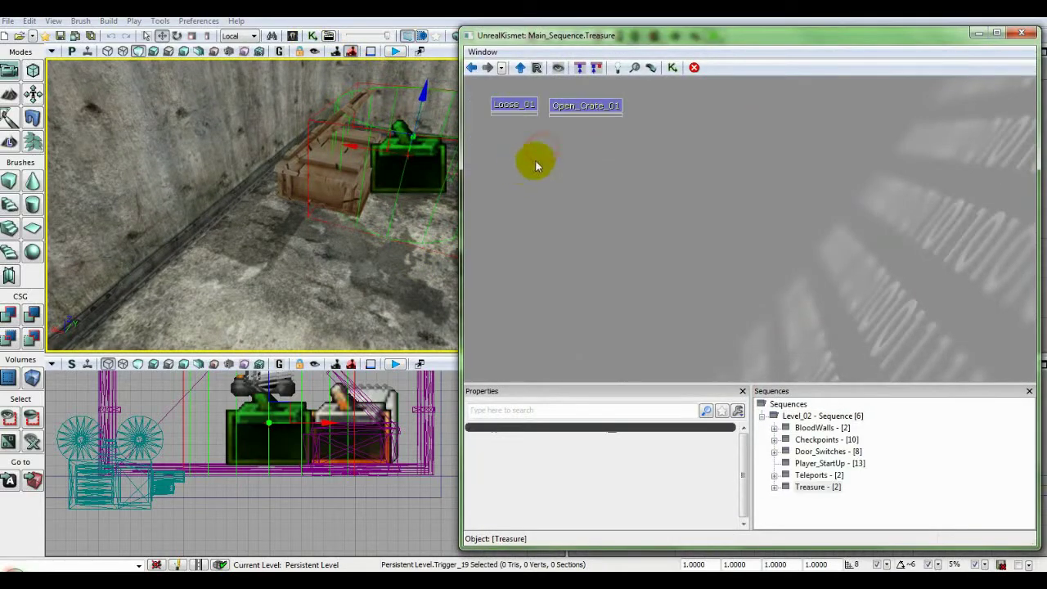
left_click_drag(614, 41, 678, 43)
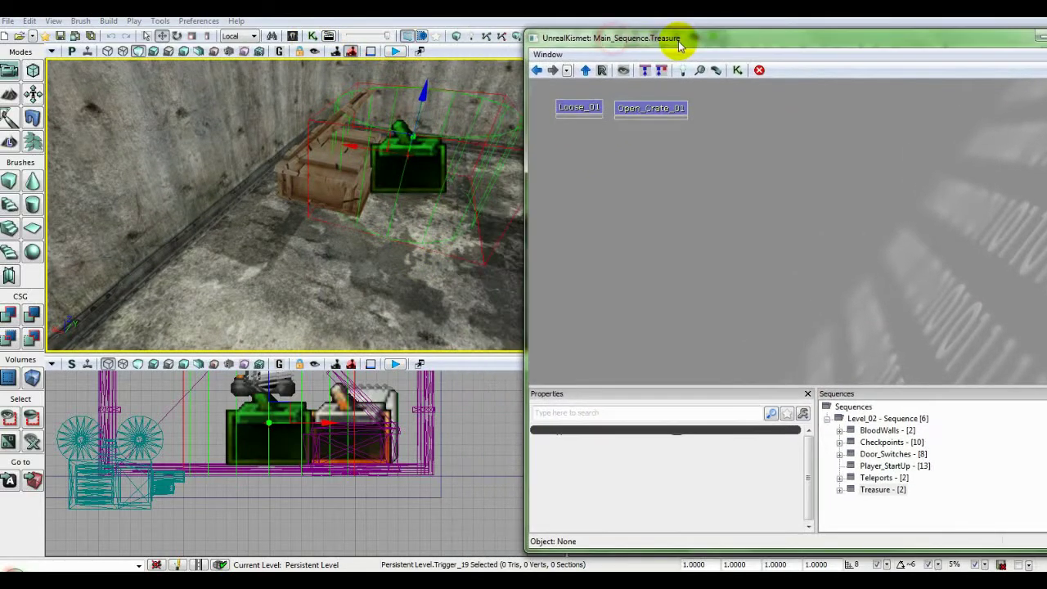
right_click(619, 158)
mouse_move(664, 276)
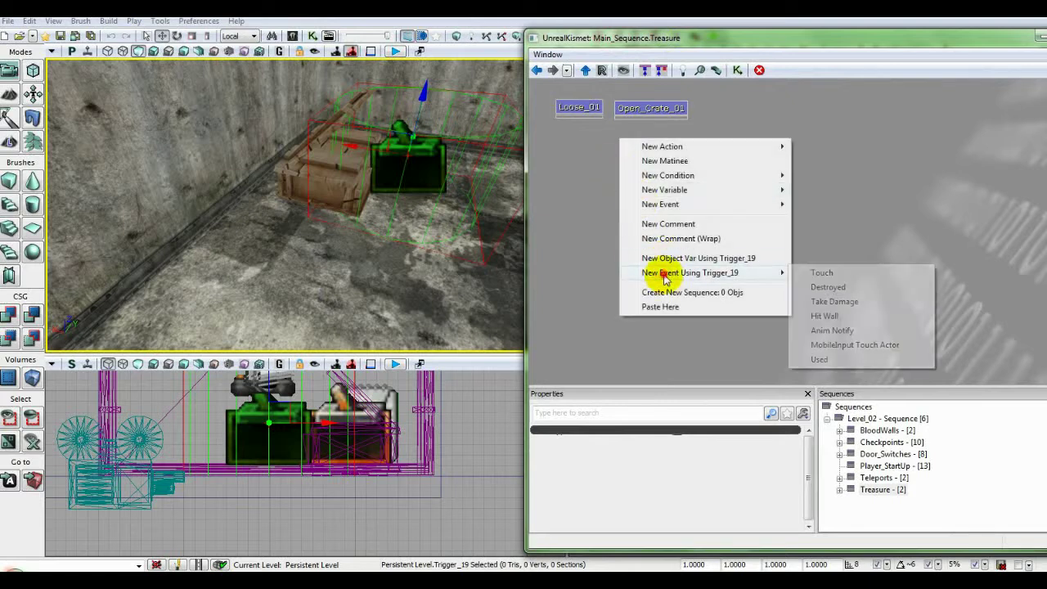
left_click(821, 274)
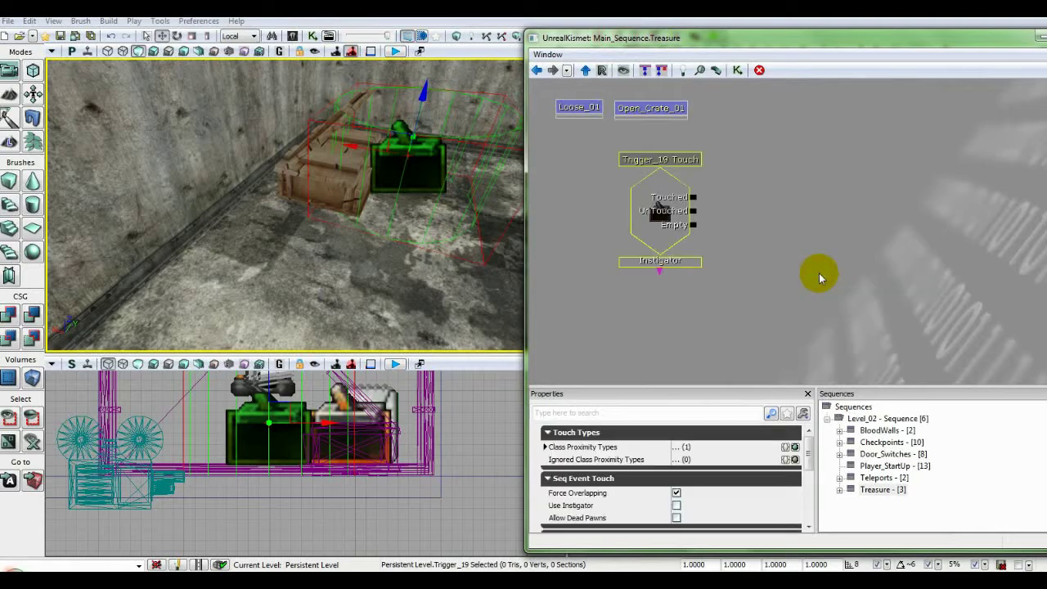
left_click_drag(655, 225, 743, 176, "ctrl")
Add a Used event for the same trigger and align it below the Touch event
left_click(724, 242)
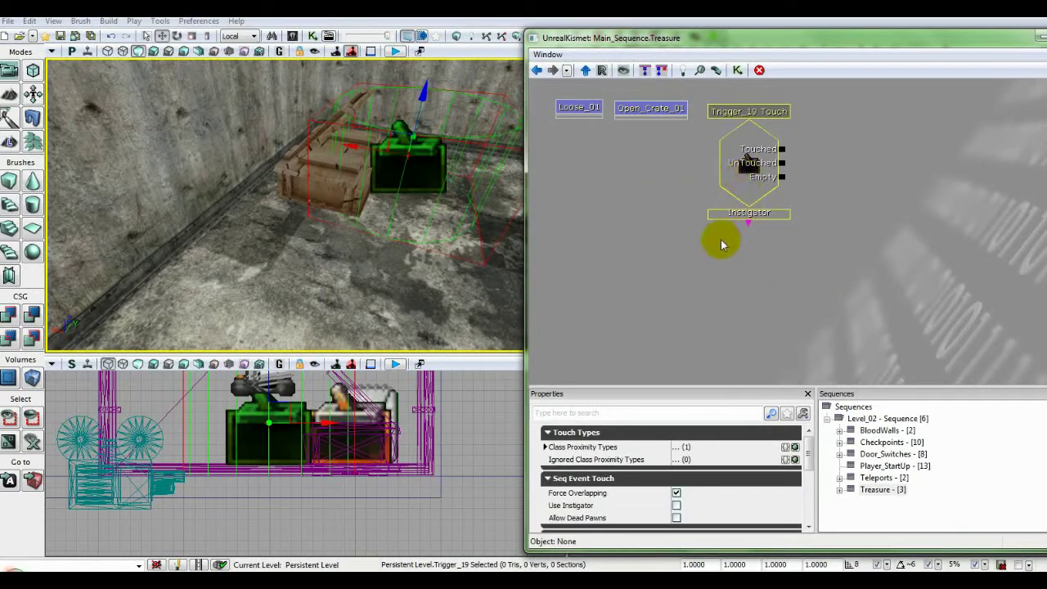
right_click(714, 231)
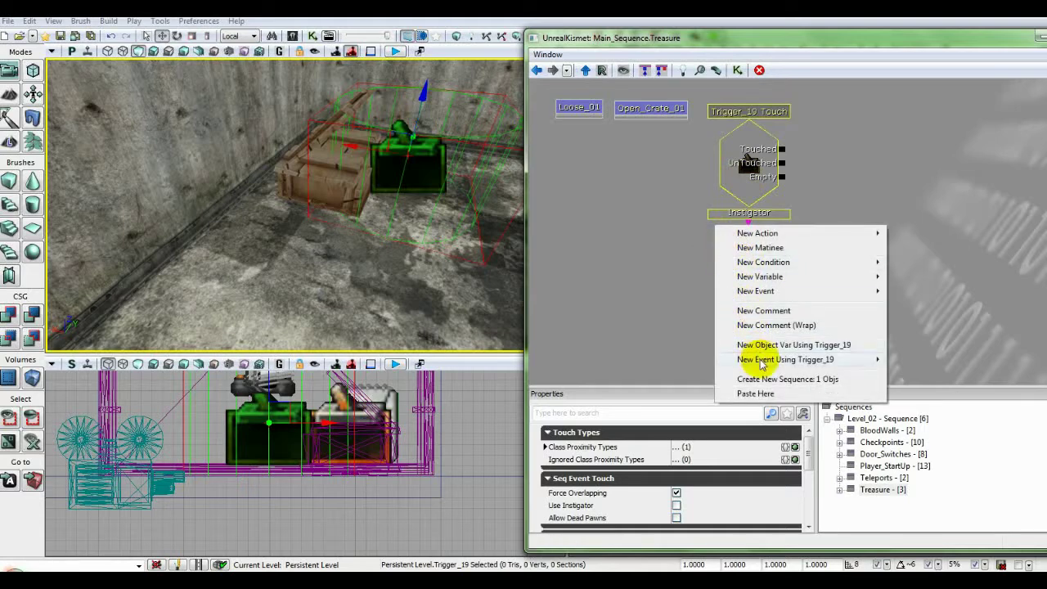
mouse_move(879, 360)
left_click(916, 446)
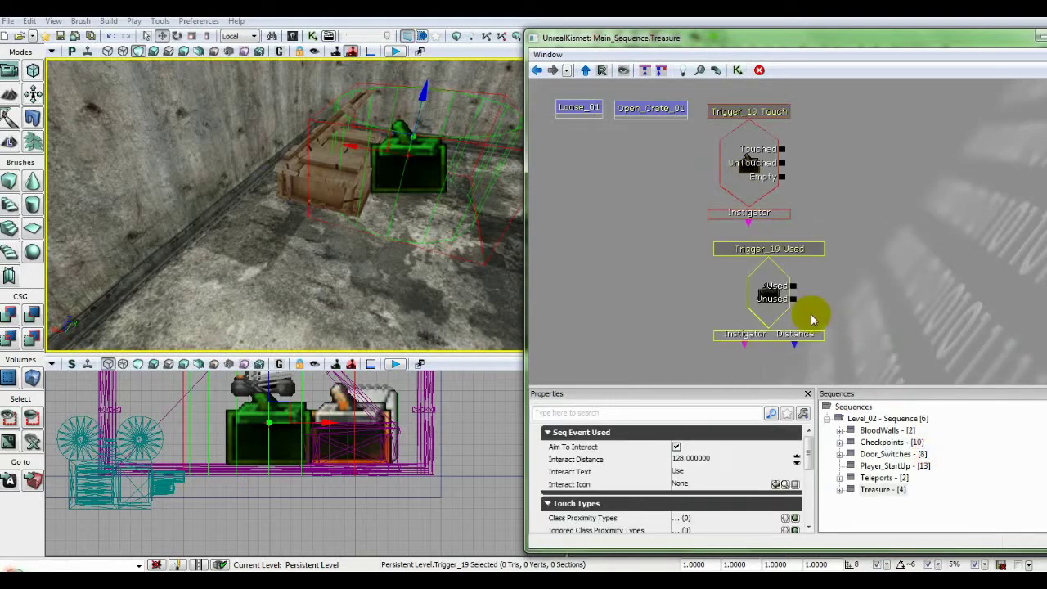
left_click_drag(779, 297, 762, 297, "ctrl")
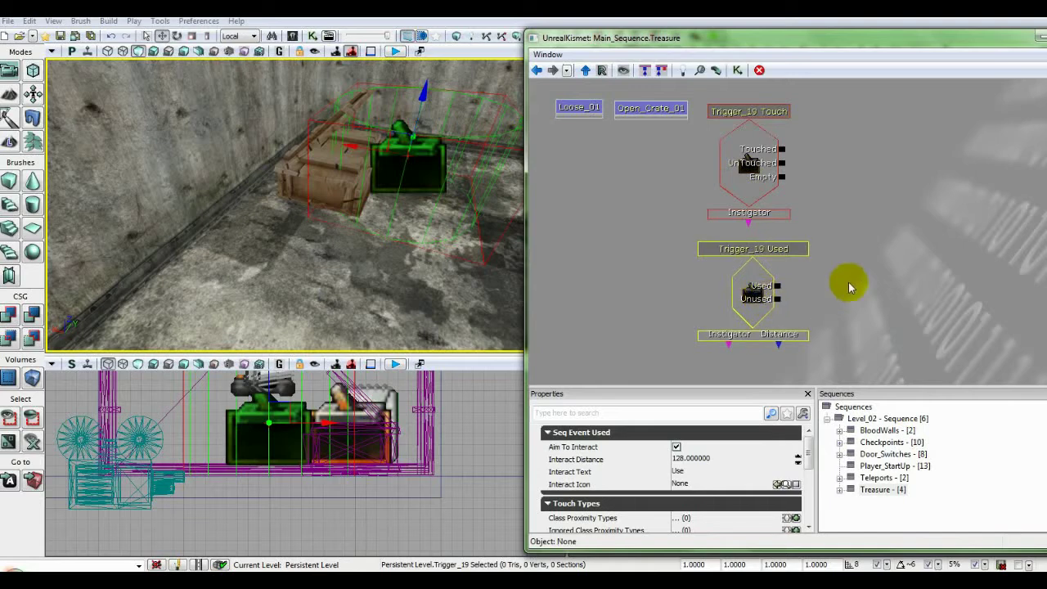
left_click_drag(848, 286, 842, 291)
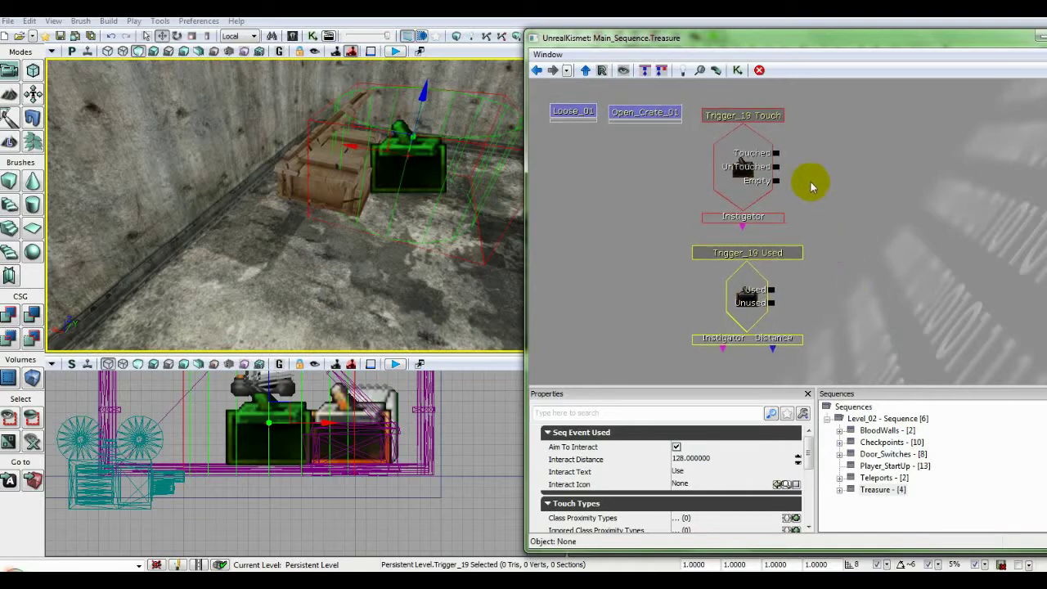
Add a Play Announcement action beside the Touch event and connect the Touched output to its In input
left_click(750, 151)
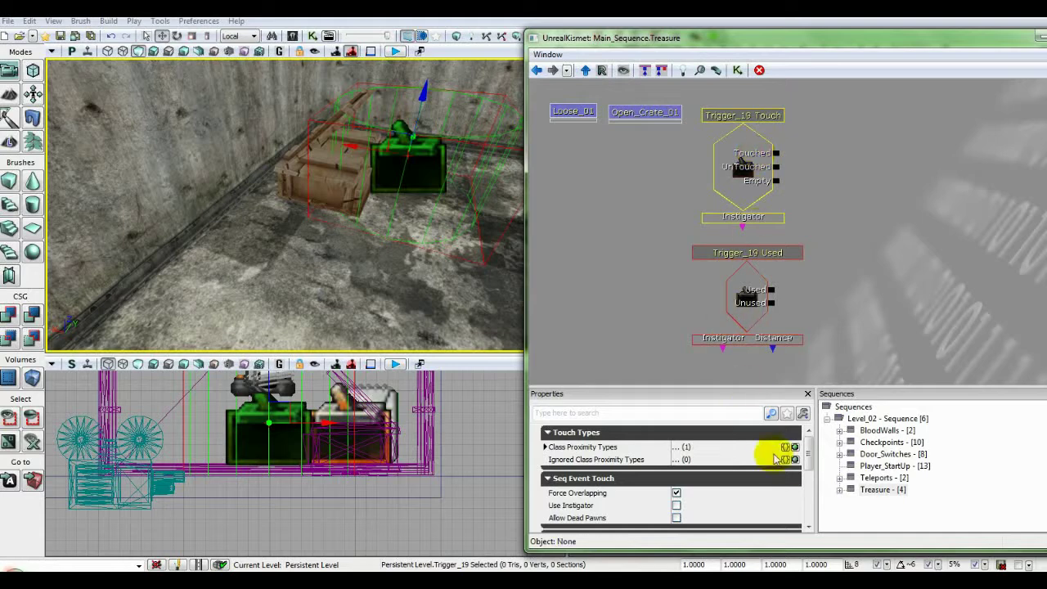
mouse_move(808, 447)
left_mouse_down()
mouse_move(809, 464)
mouse_move(808, 446)
left_mouse_up()
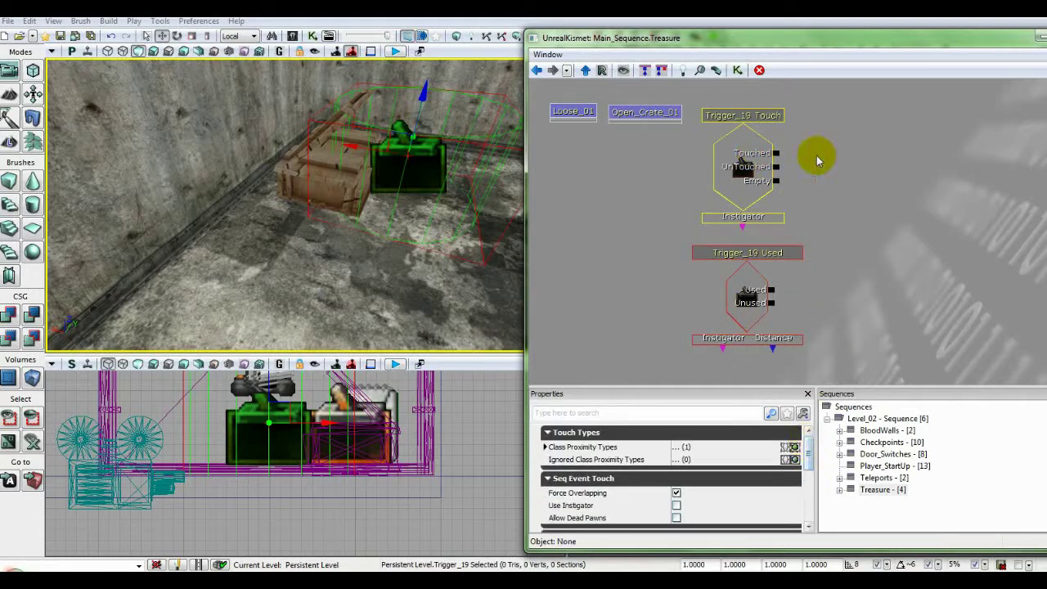
right_click(809, 104)
mouse_move(864, 110)
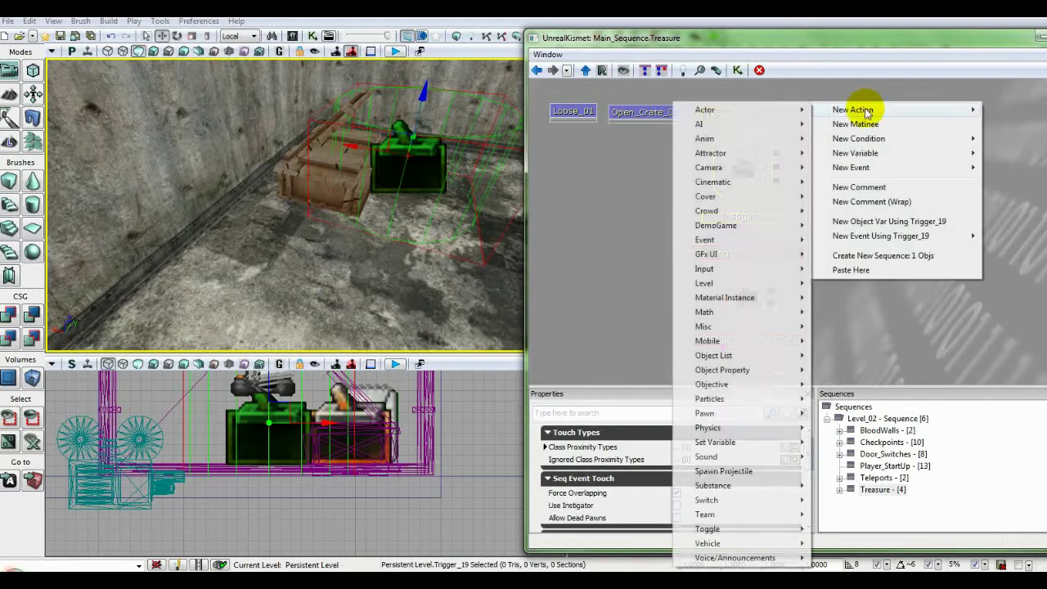
mouse_move(711, 559)
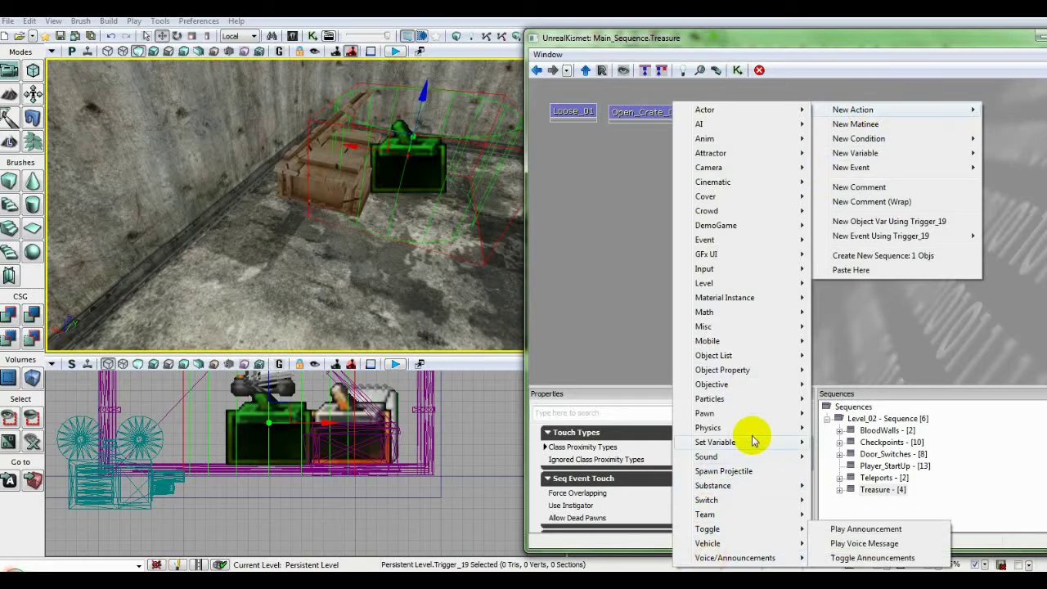
left_click(860, 529)
left_click_drag(853, 127, 859, 116)
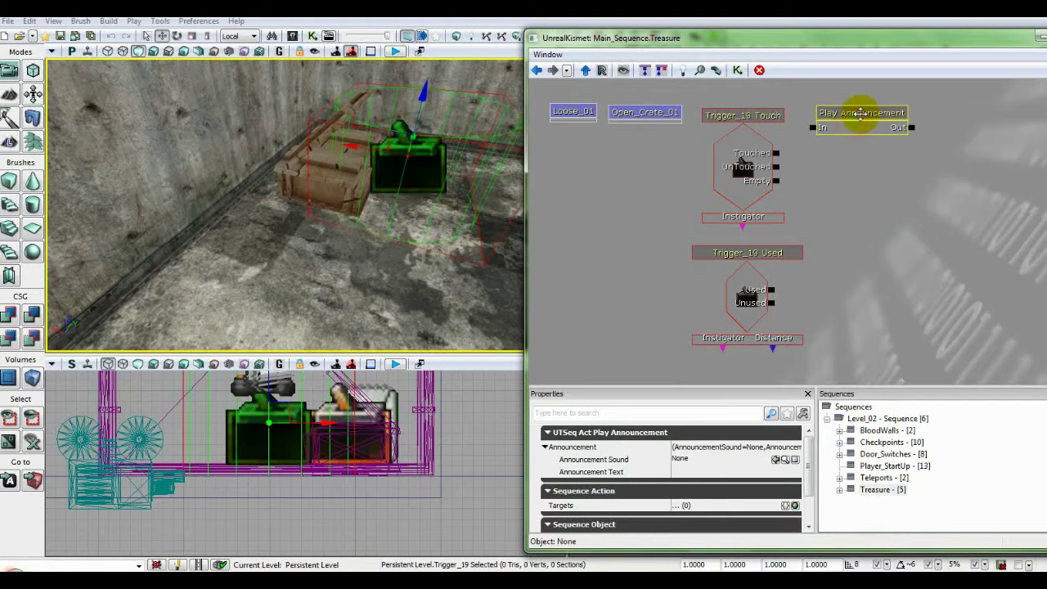
left_click_drag(775, 153, 810, 126)
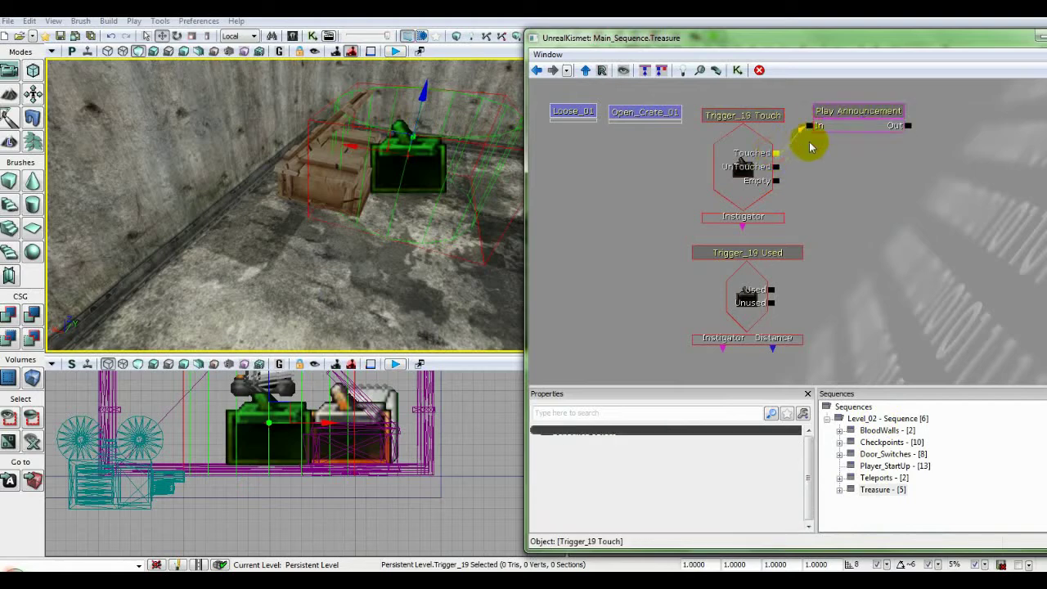
Set the Announcement Text of the Play Announcement action in the Treasure sequence to "Press [E] to Open"
left_click(850, 125)
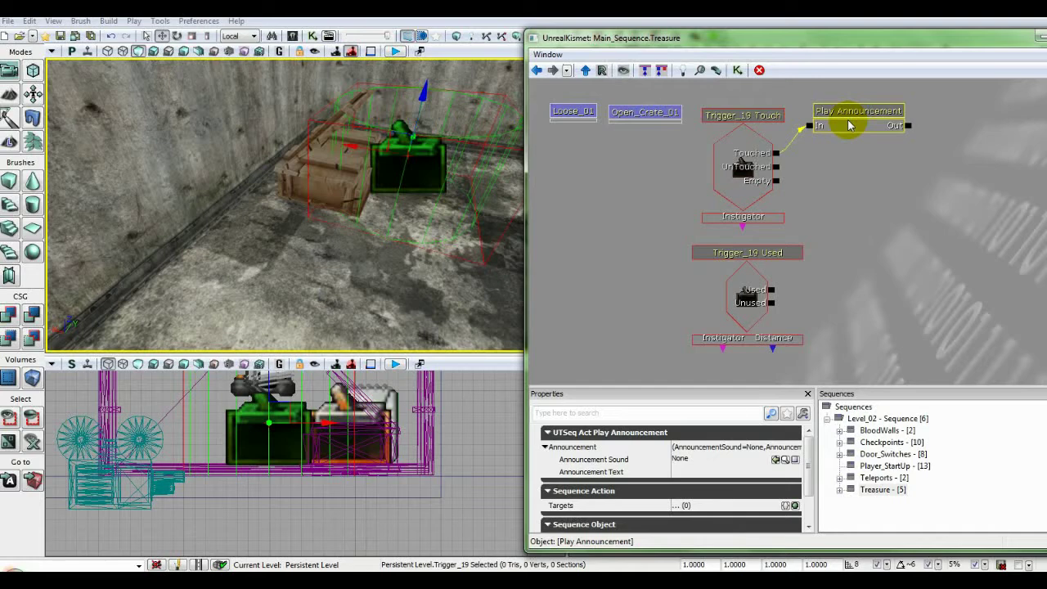
key("BackSpace")
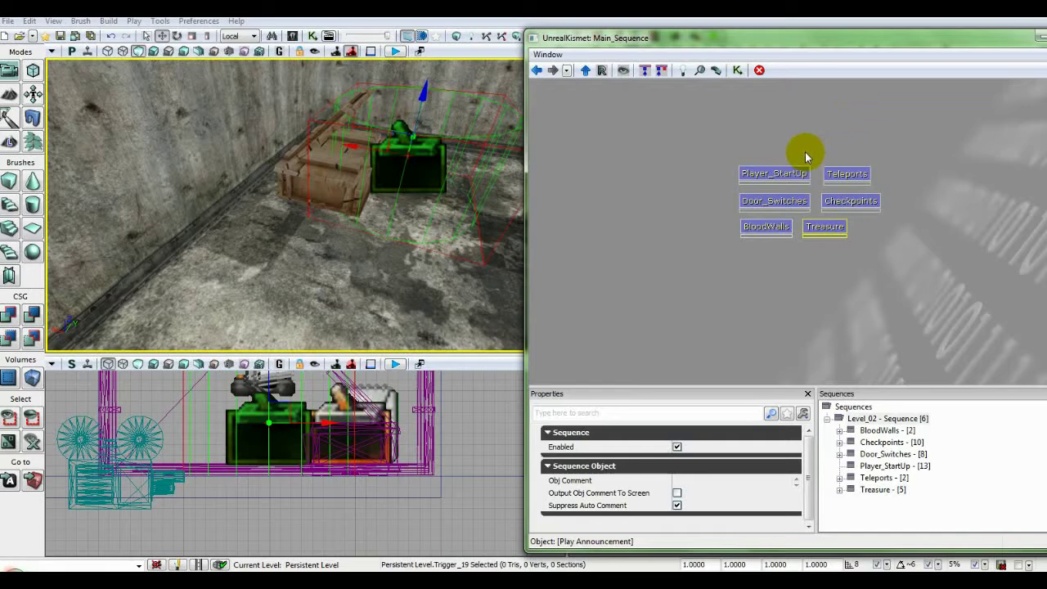
double_click(841, 229)
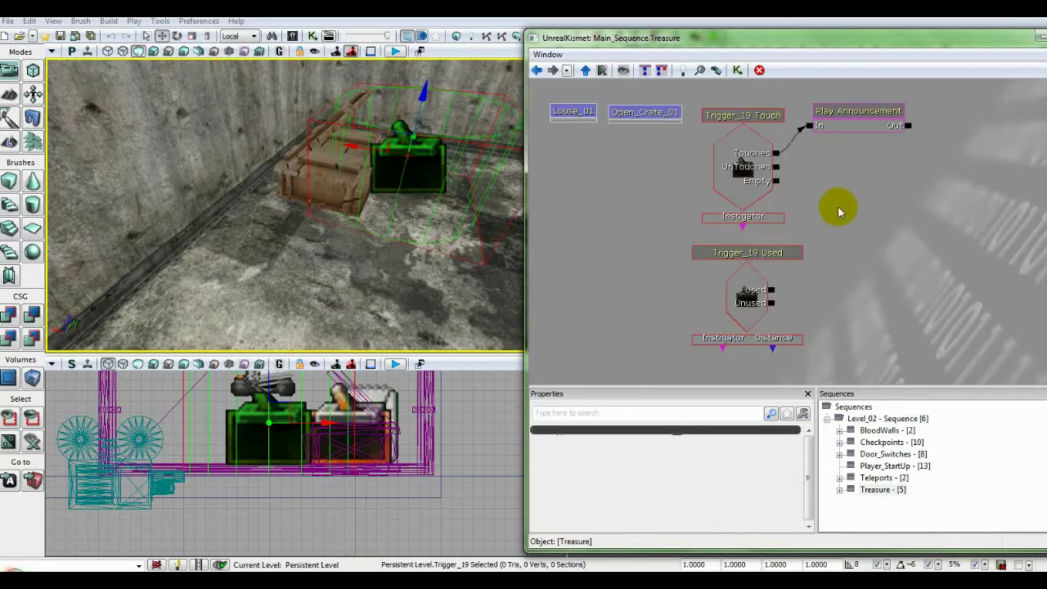
left_click(837, 122)
left_click(691, 472)
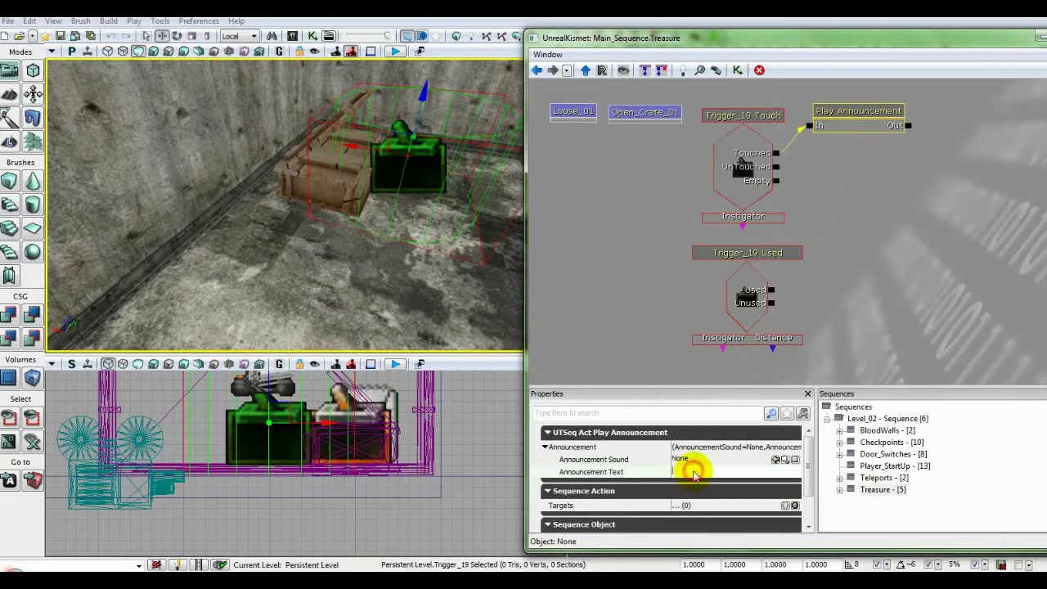
type("Press [E] to Open")
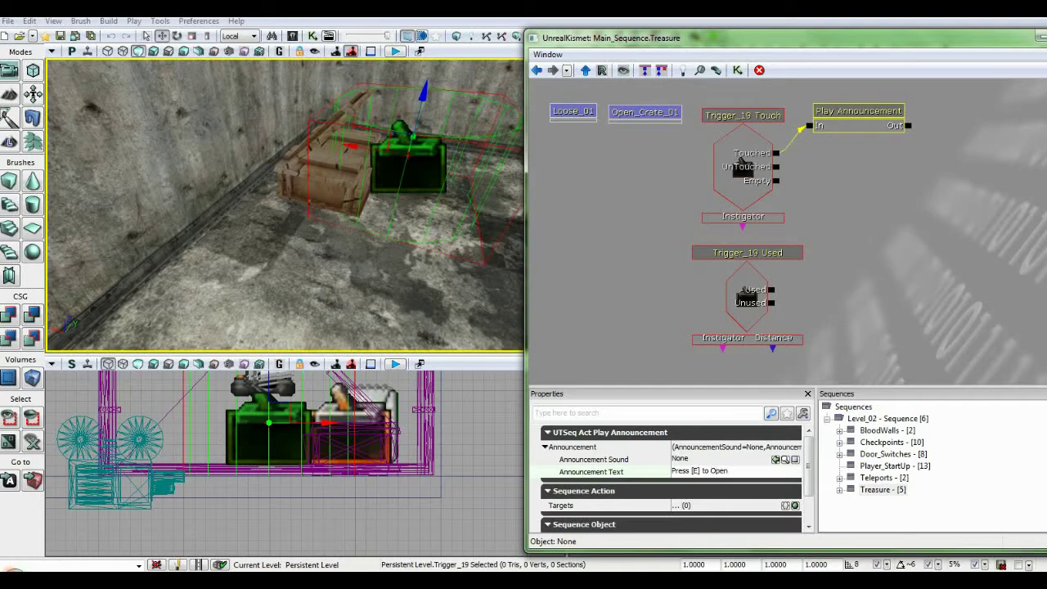
left_click(850, 125)
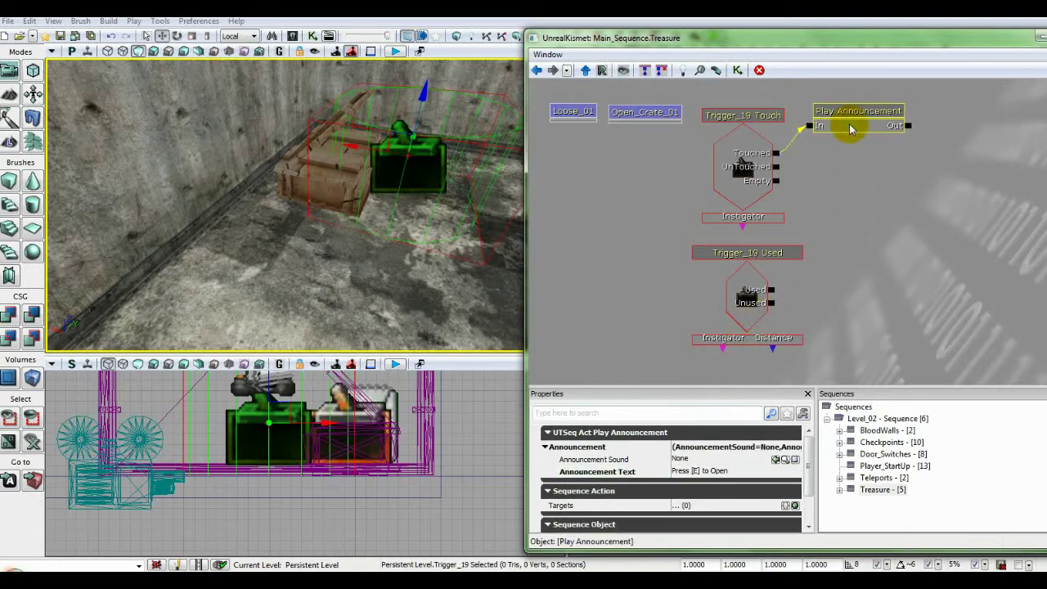
Add object variables for the closed crate InterpActor_24 and the open crate InterpActor_23, placed side by side next to the Used event
left_click(327, 179)
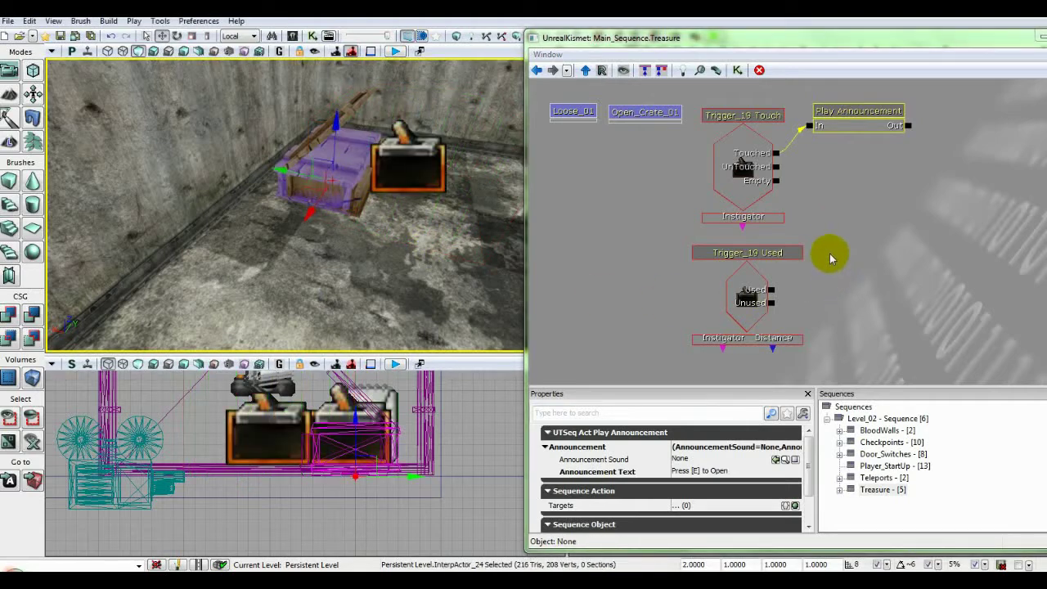
right_click(832, 219)
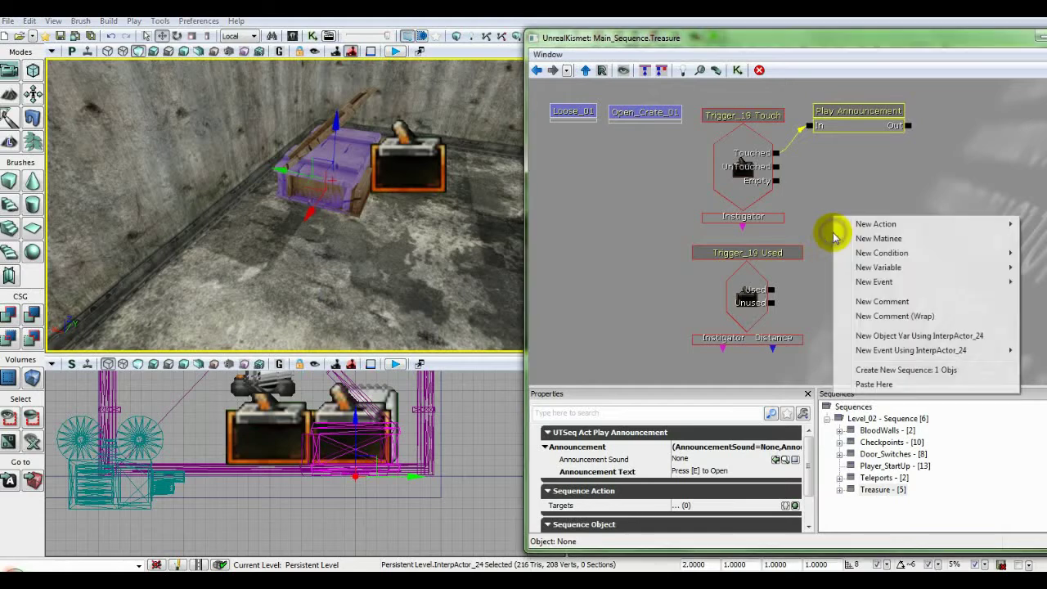
left_click(862, 336)
left_click(315, 128)
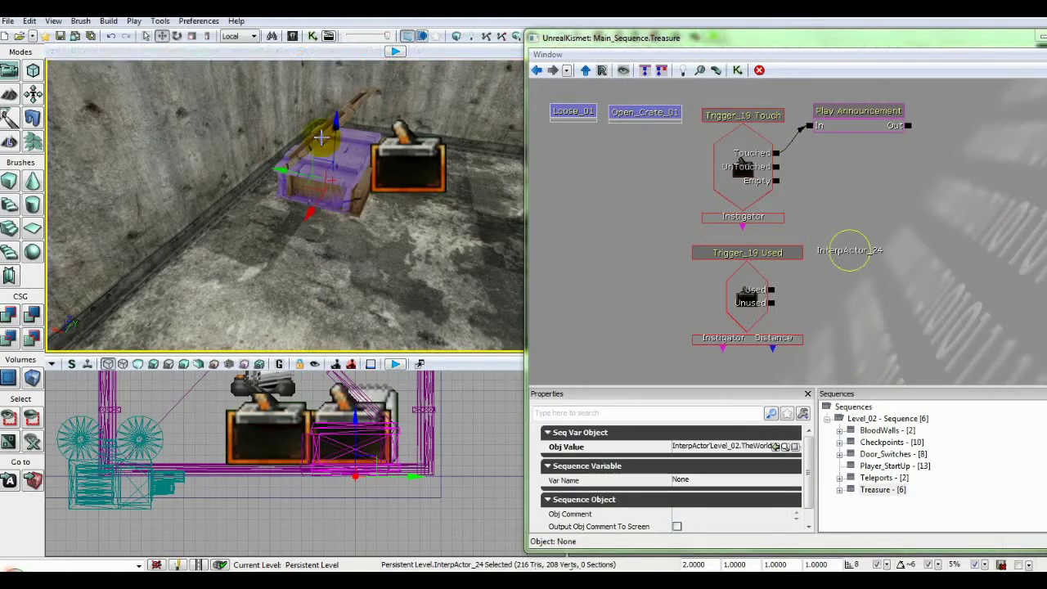
right_click(921, 236)
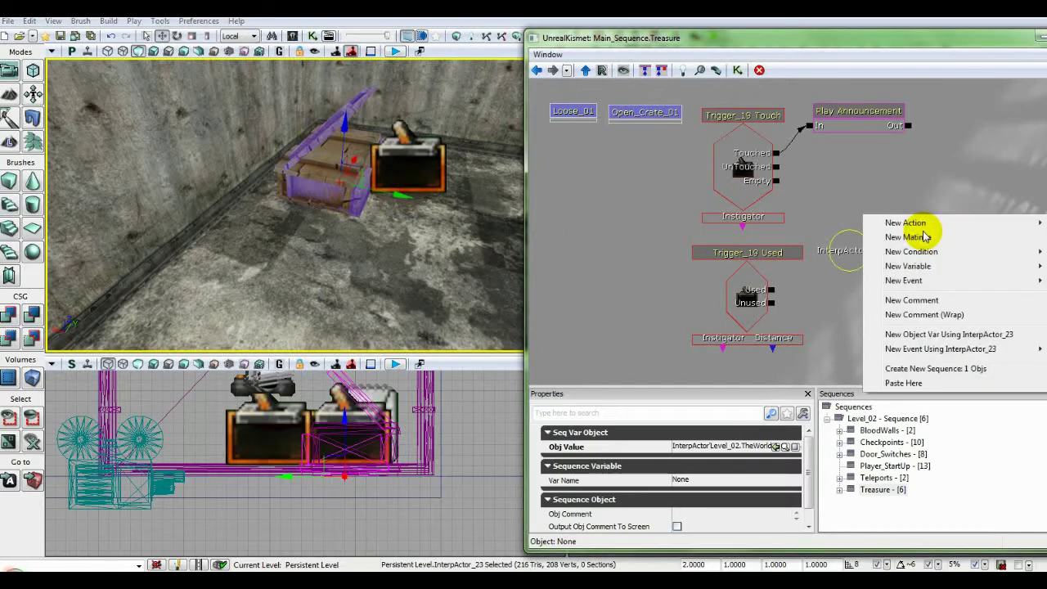
left_click(933, 335)
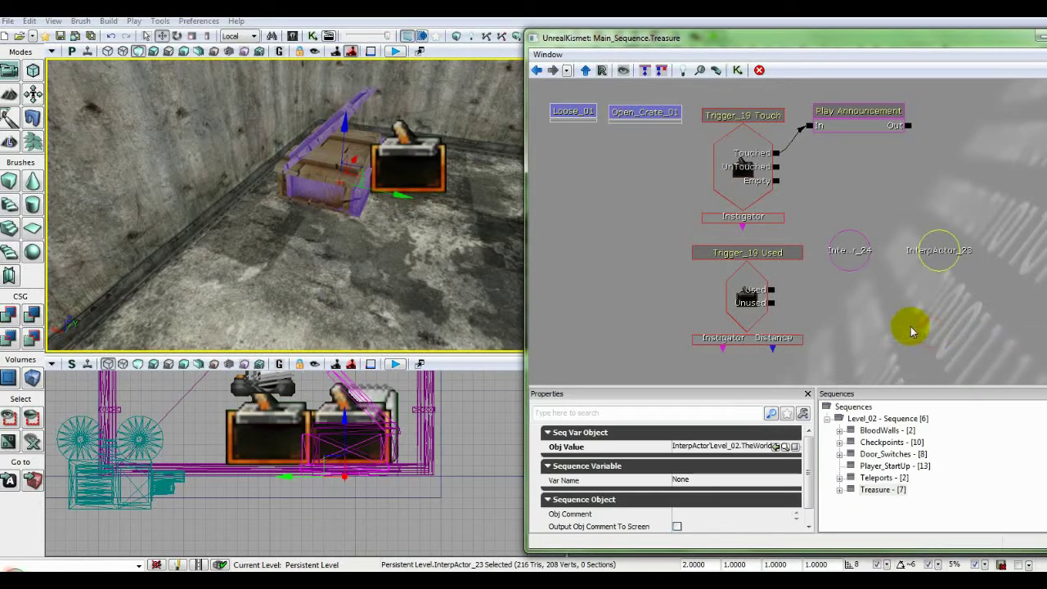
left_click(851, 253, "ctrl")
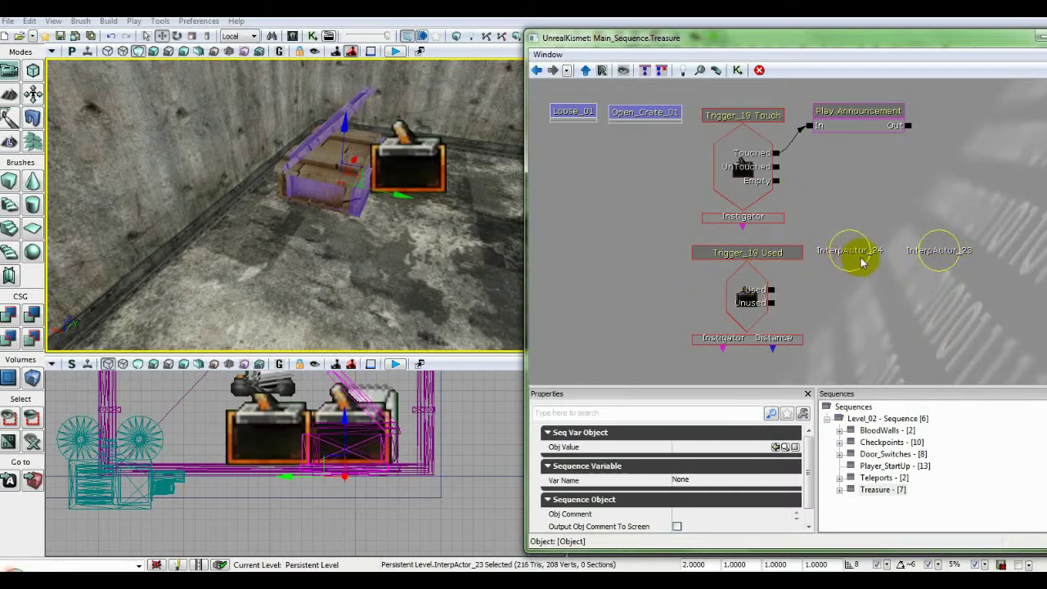
left_click_drag(849, 265, 859, 287, "ctrl")
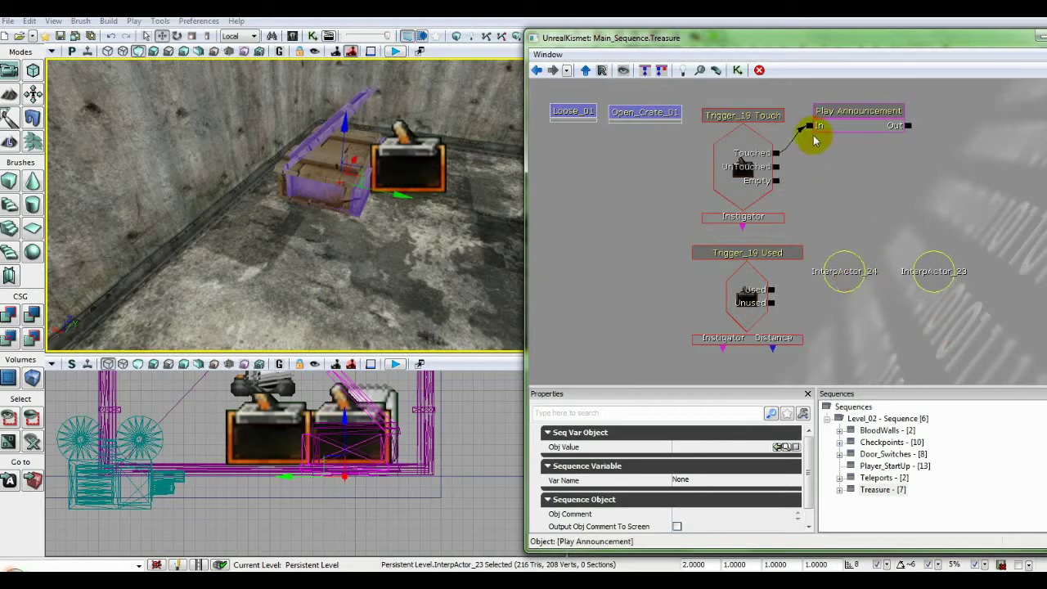
Add a Toggle Hidden action below Play Announcement and a Level Loaded event beside the Touch event
right_click(814, 135)
mouse_move(829, 136)
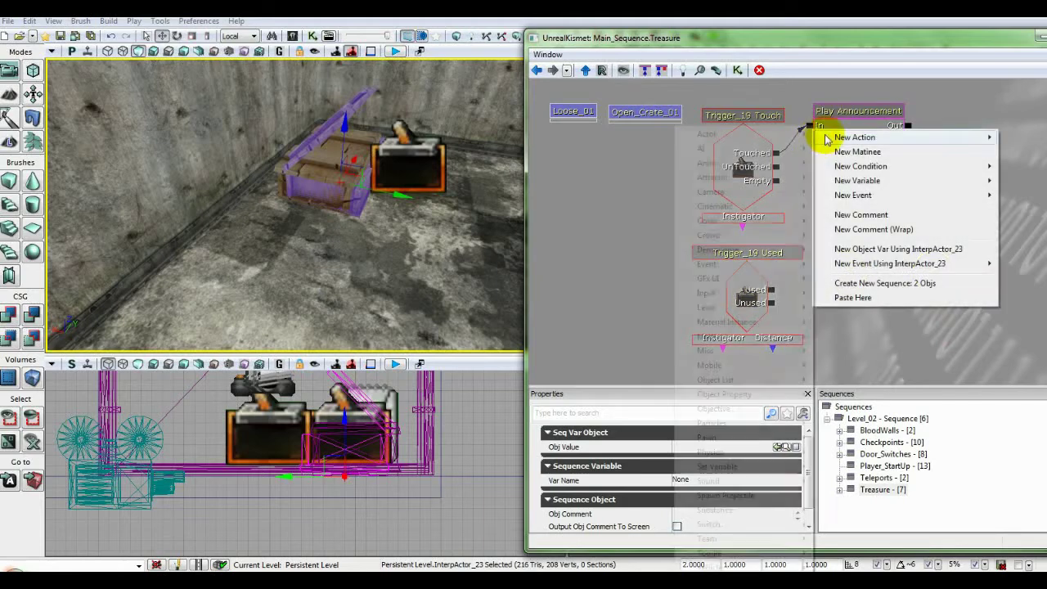
mouse_move(731, 555)
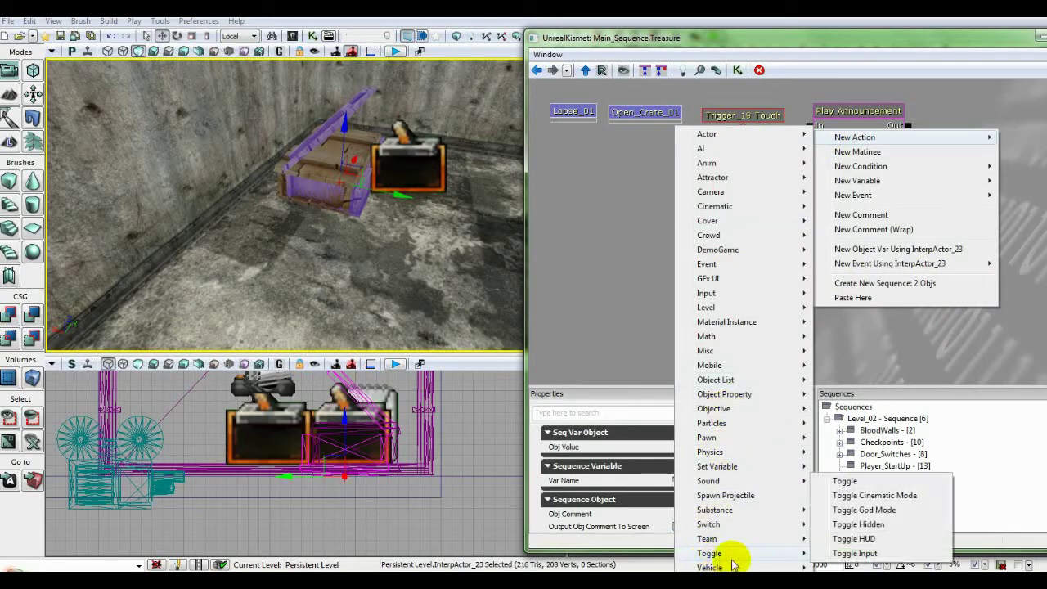
left_click(851, 525)
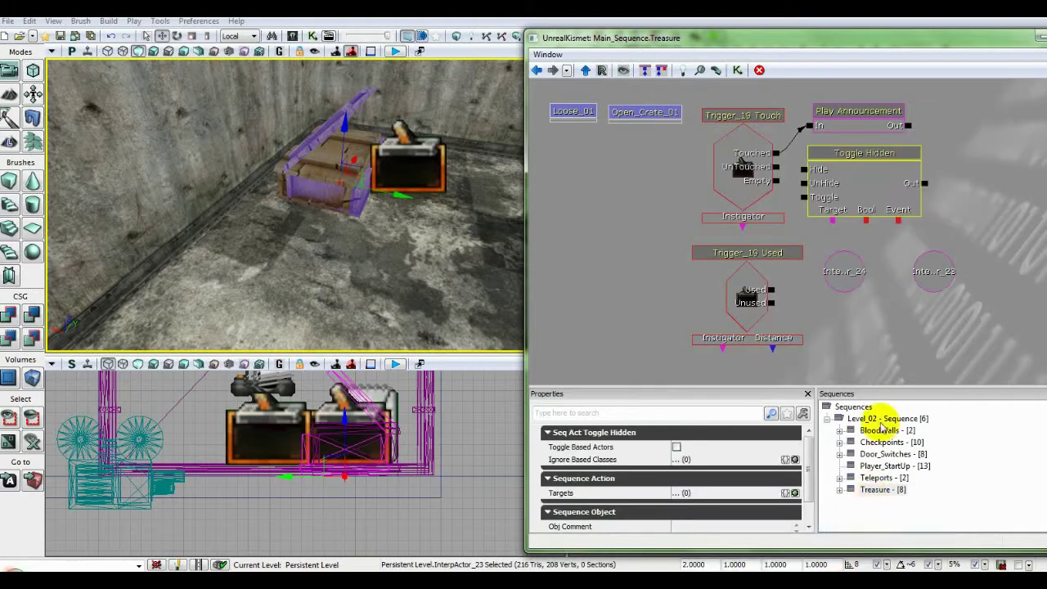
right_click(615, 151)
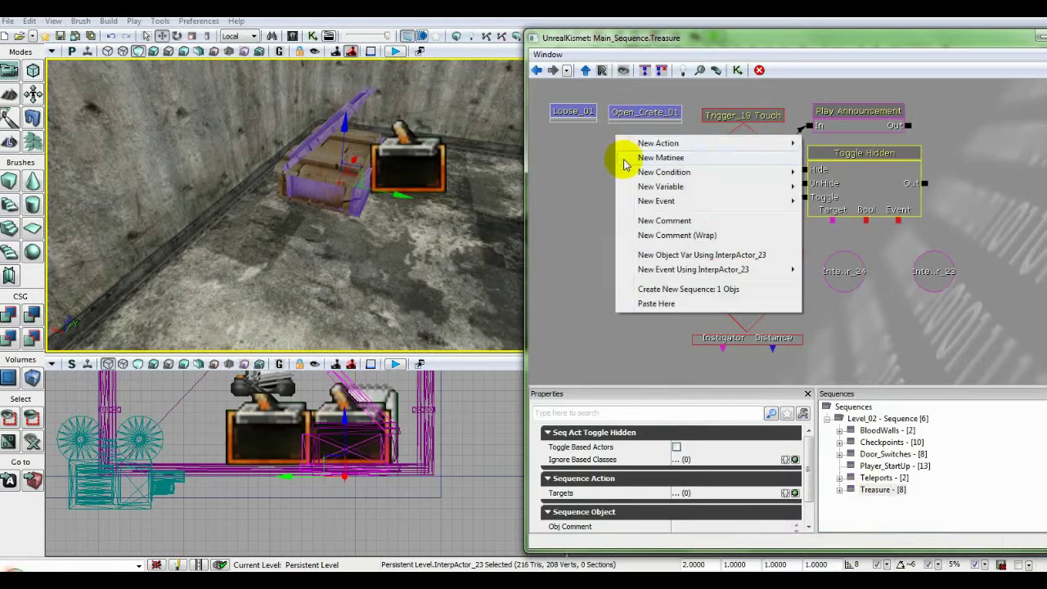
mouse_move(646, 202)
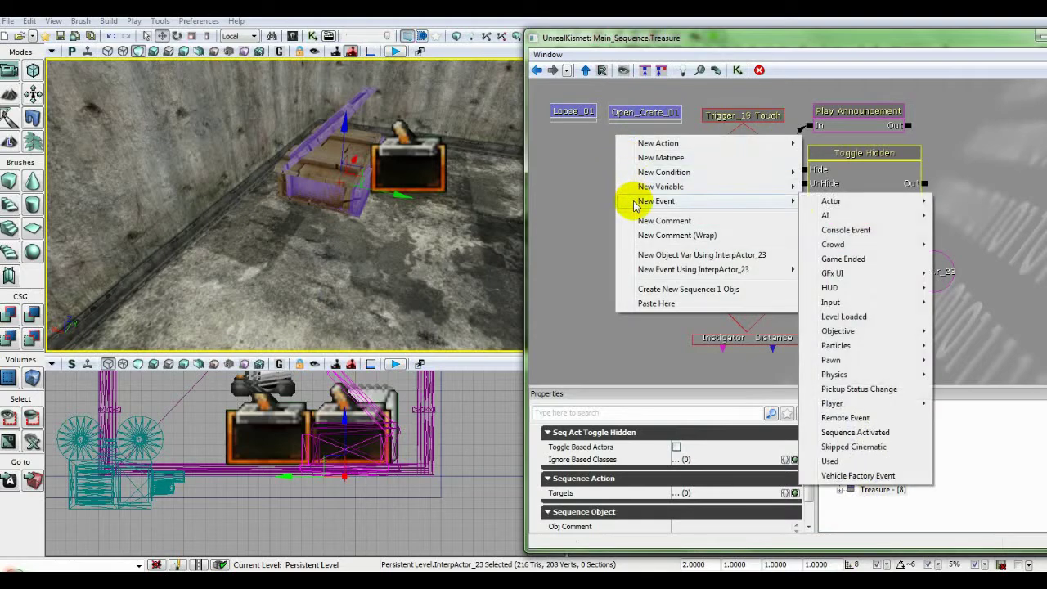
left_click(859, 319)
left_click_drag(666, 210, 634, 217)
Link Toggle Hidden's Target to the InterpActor_23 variable and connect Level Loaded's Loaded and Visible output to Hide
left_click(832, 214)
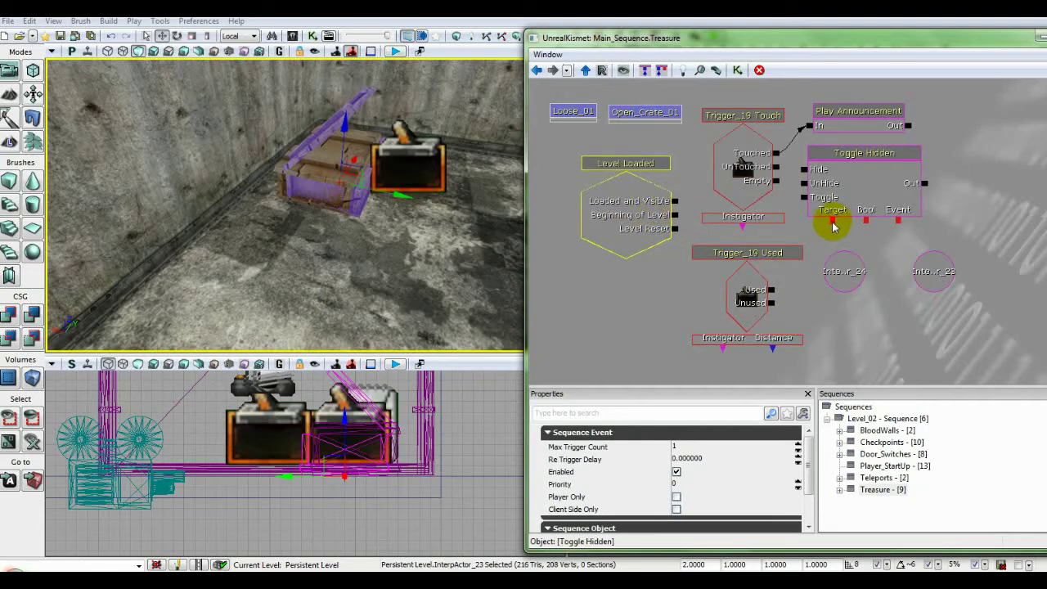
left_click_drag(833, 226, 929, 281)
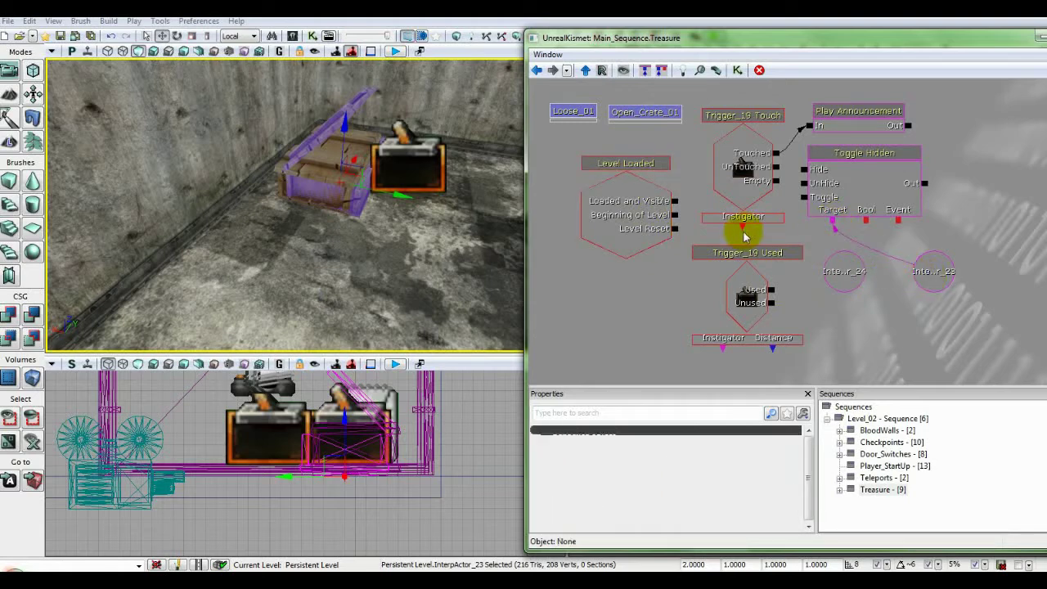
left_click(667, 210)
left_click_drag(674, 202, 802, 170)
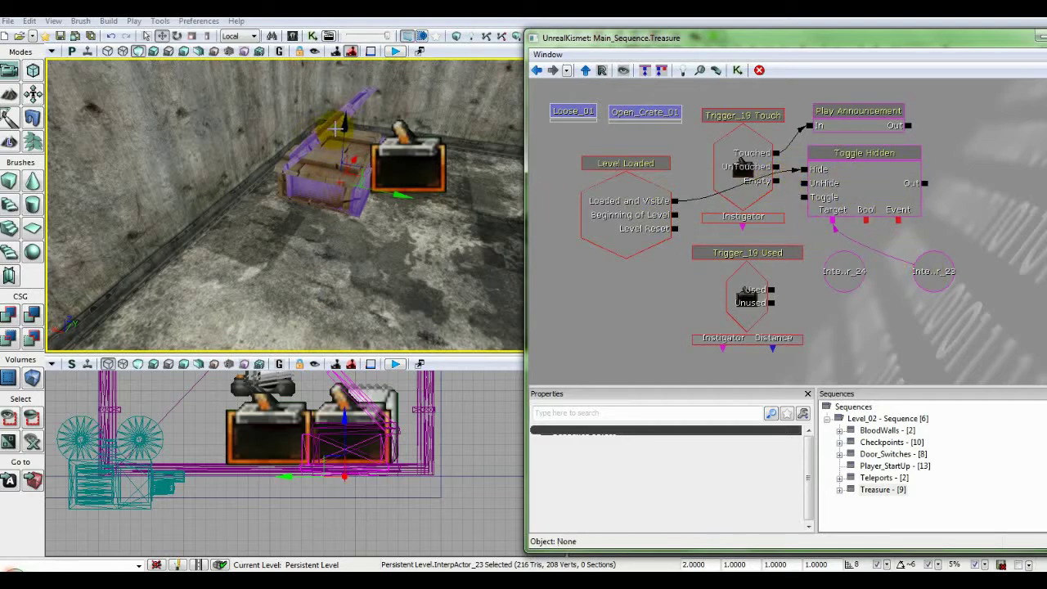
Check which crate InterpActor_23 refers to in the level, and review the Play Announcement, Touch and Used node properties
left_click(933, 265)
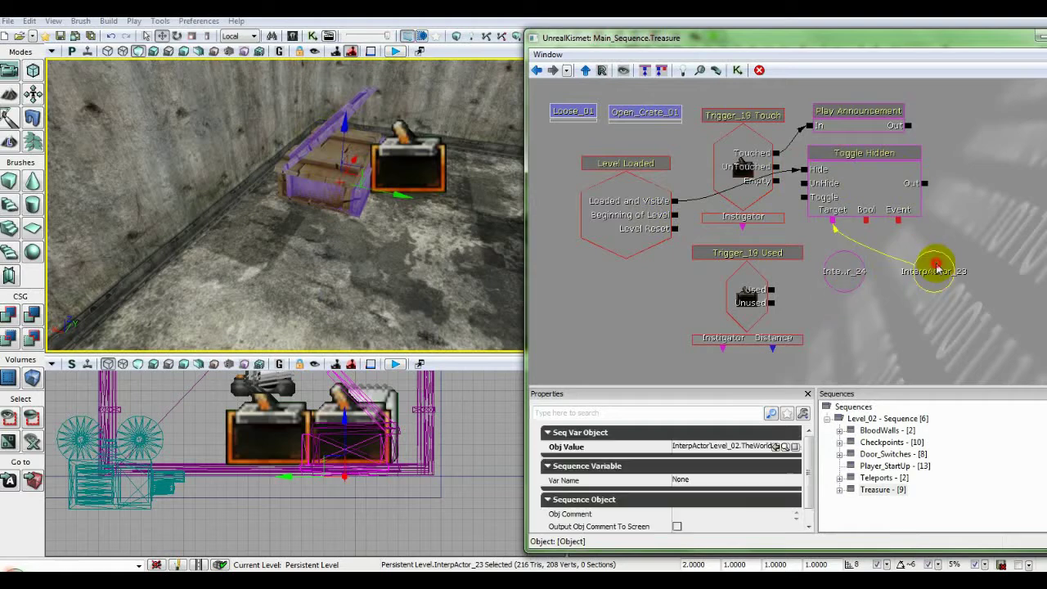
right_click(933, 261)
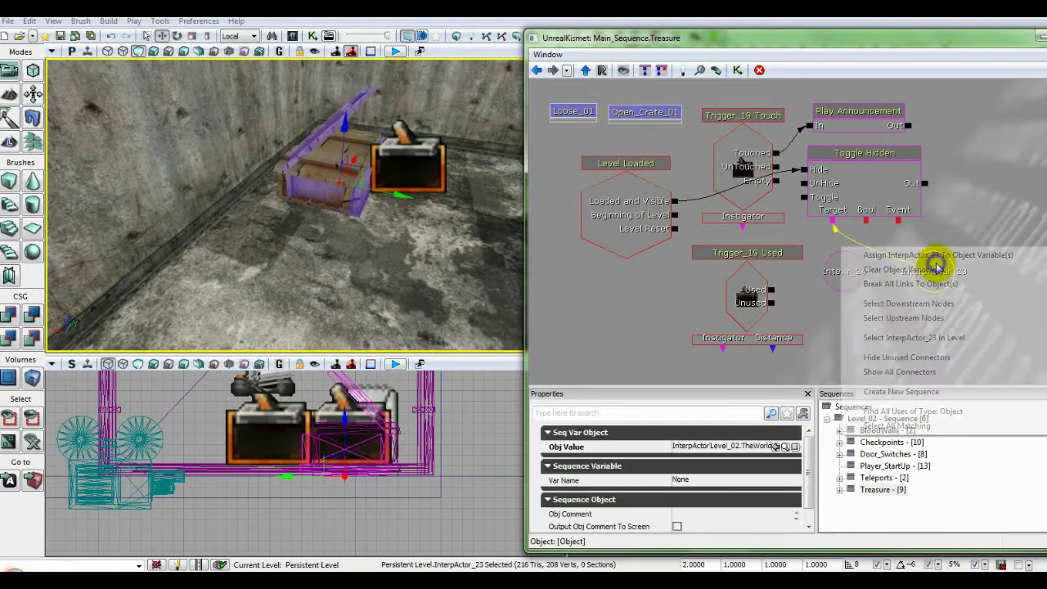
left_click(941, 338)
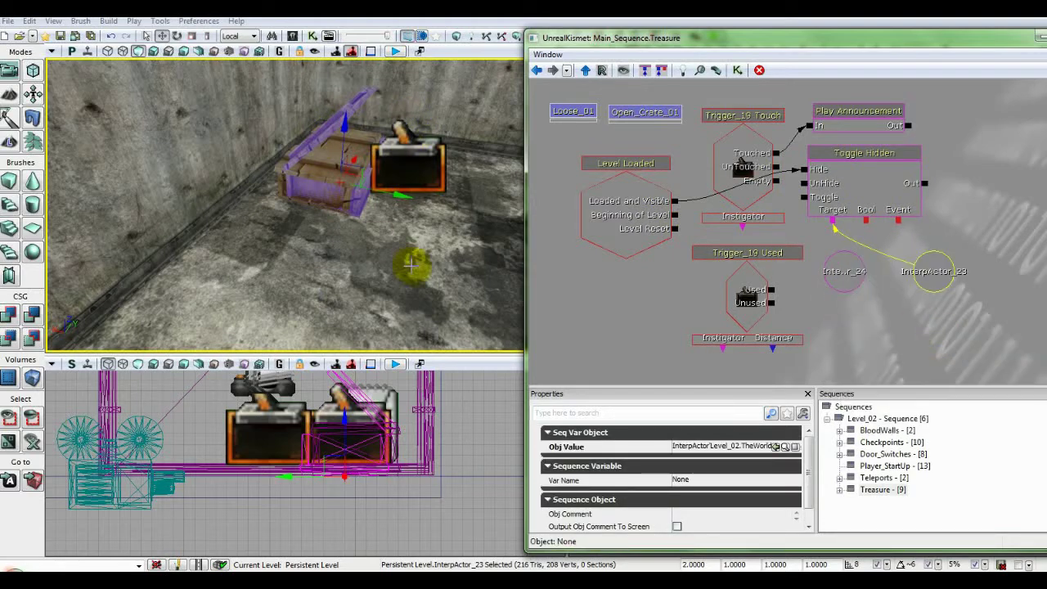
mouse_move(415, 266)
left_mouse_down()
mouse_move(417, 247)
mouse_move(416, 264)
left_mouse_up()
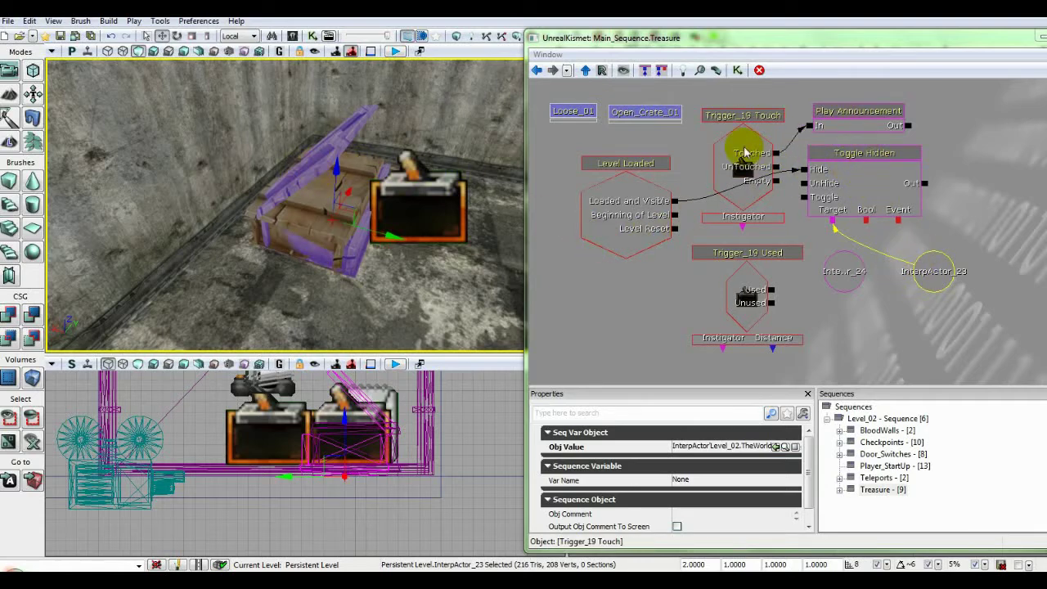
left_click(850, 119)
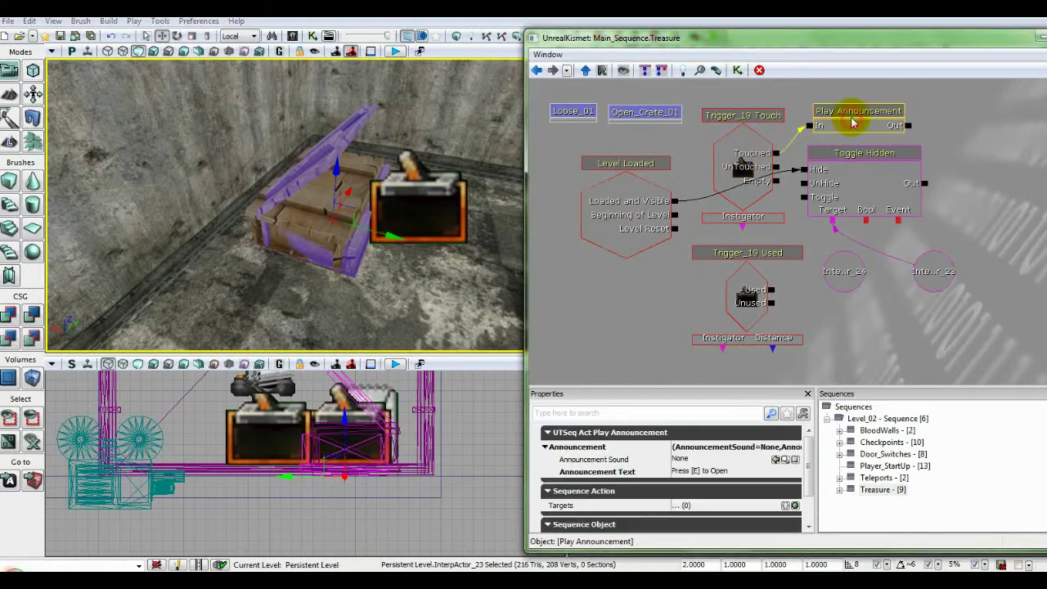
left_click(740, 160)
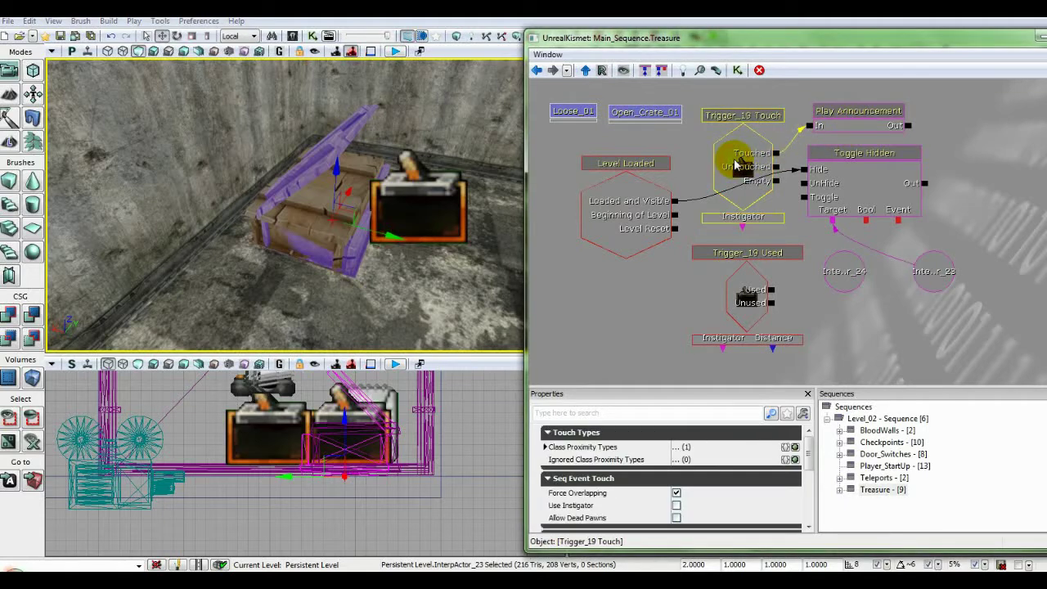
left_click(747, 295)
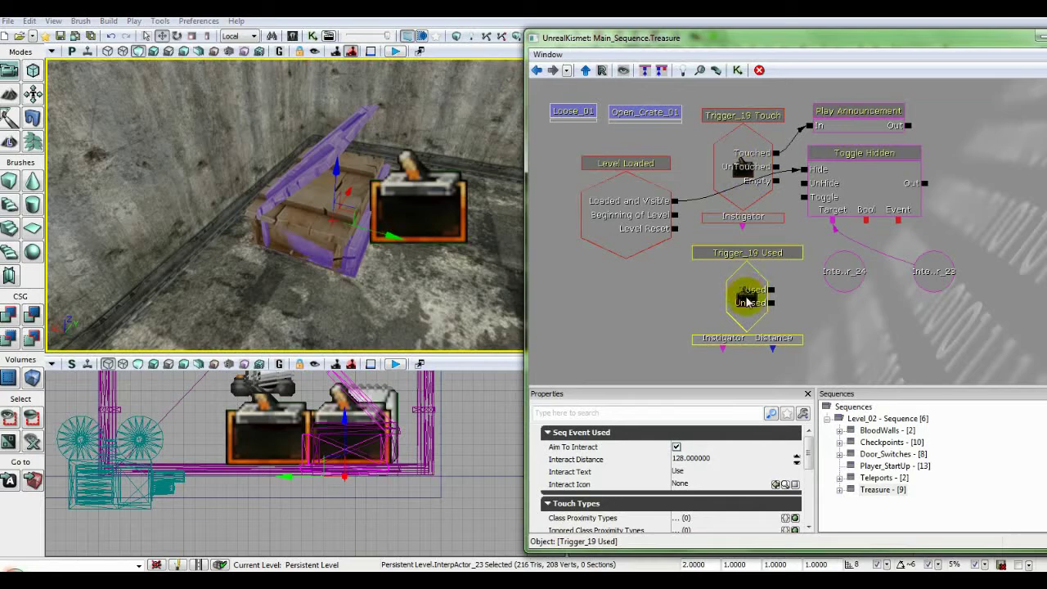
Rearrange the two crate variables below Toggle Hidden and connect the trigger's Used output to UnHide
left_click(849, 278)
left_click_drag(850, 280, 892, 341)
left_click(950, 283)
left_click_drag(951, 283, 865, 275)
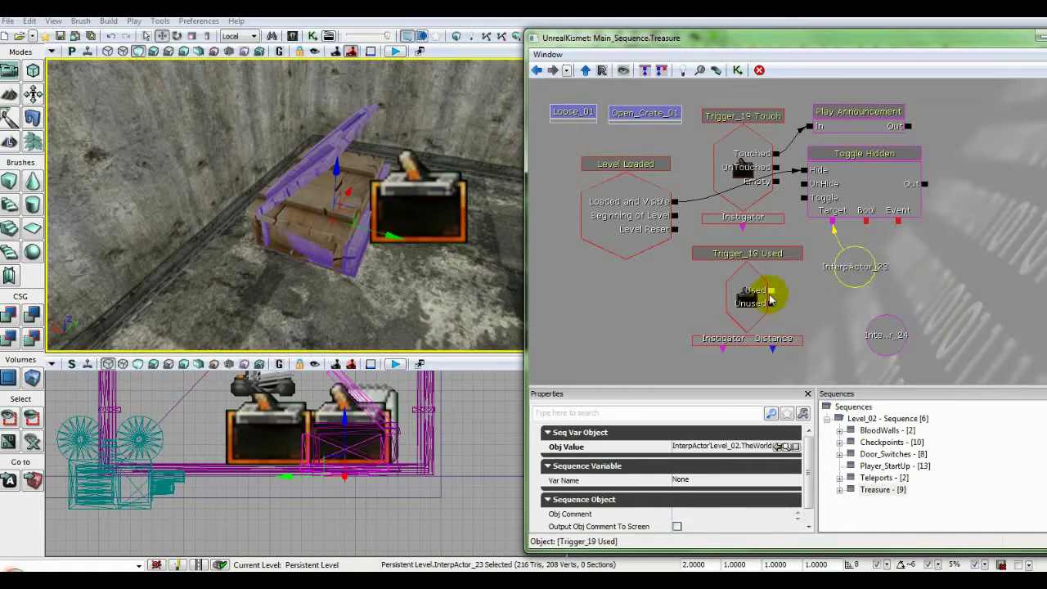
left_click_drag(771, 290, 804, 184)
left_click(869, 286)
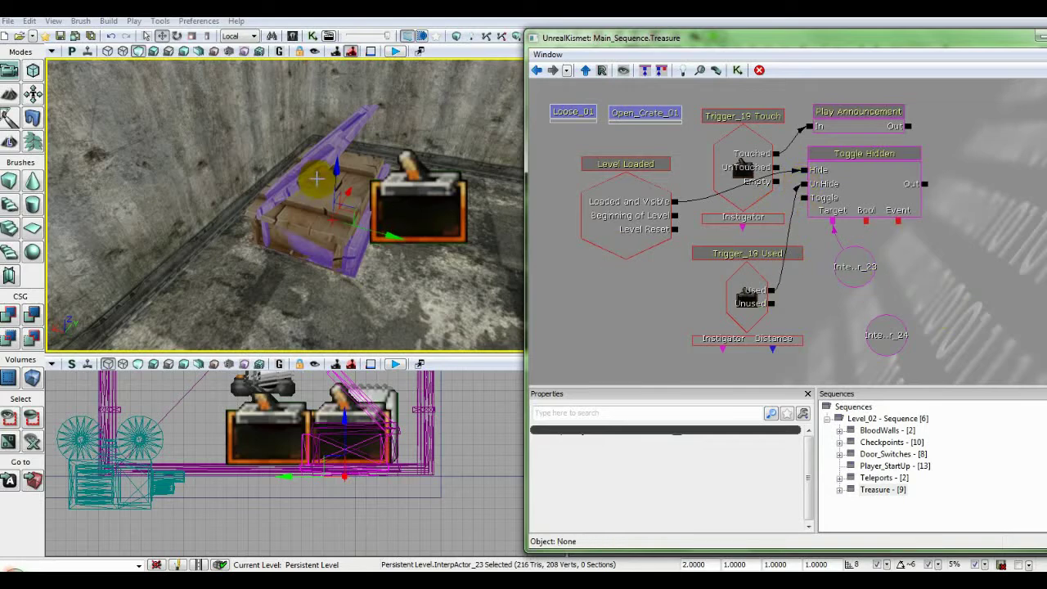
Add a Destroy action beside the Used event, connect Used to its In input, and link its Target to InterpActor_24
left_click_drag(886, 335, 911, 334)
left_click_drag(867, 277, 906, 267)
right_click(810, 274)
mouse_move(842, 267)
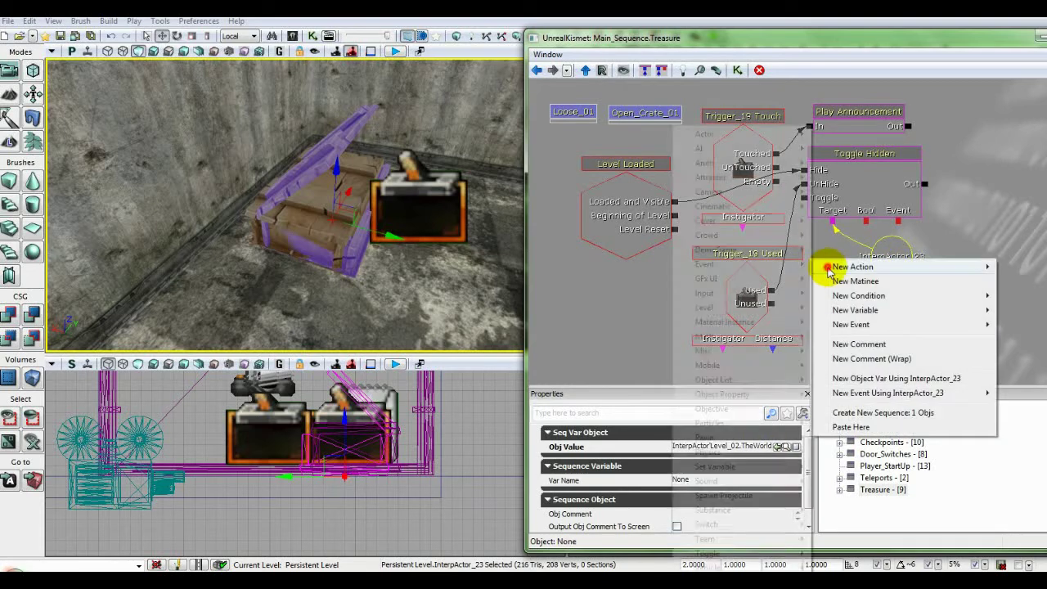
mouse_move(703, 134)
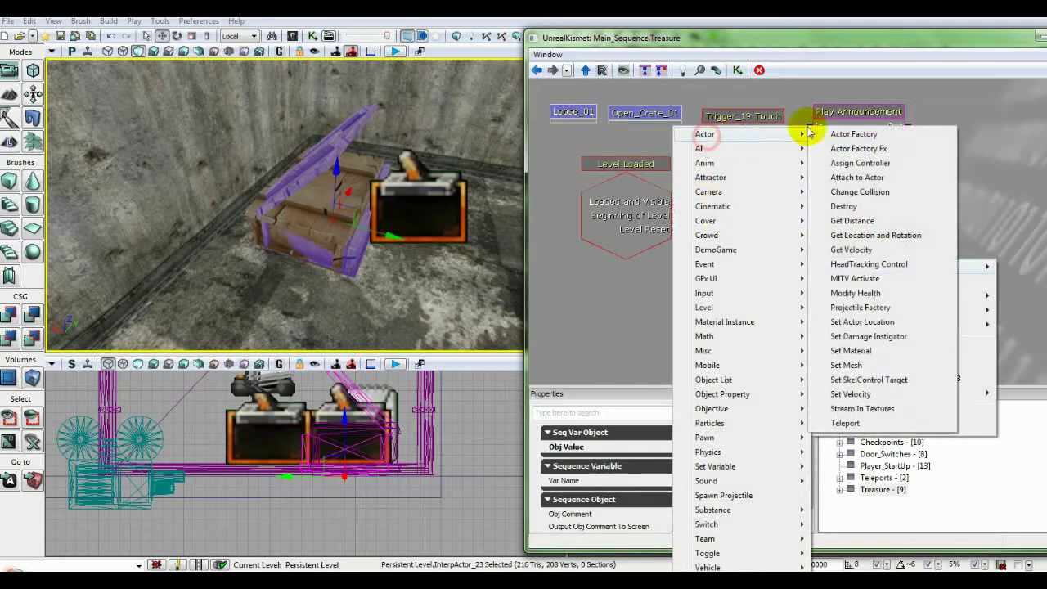
left_click(843, 206)
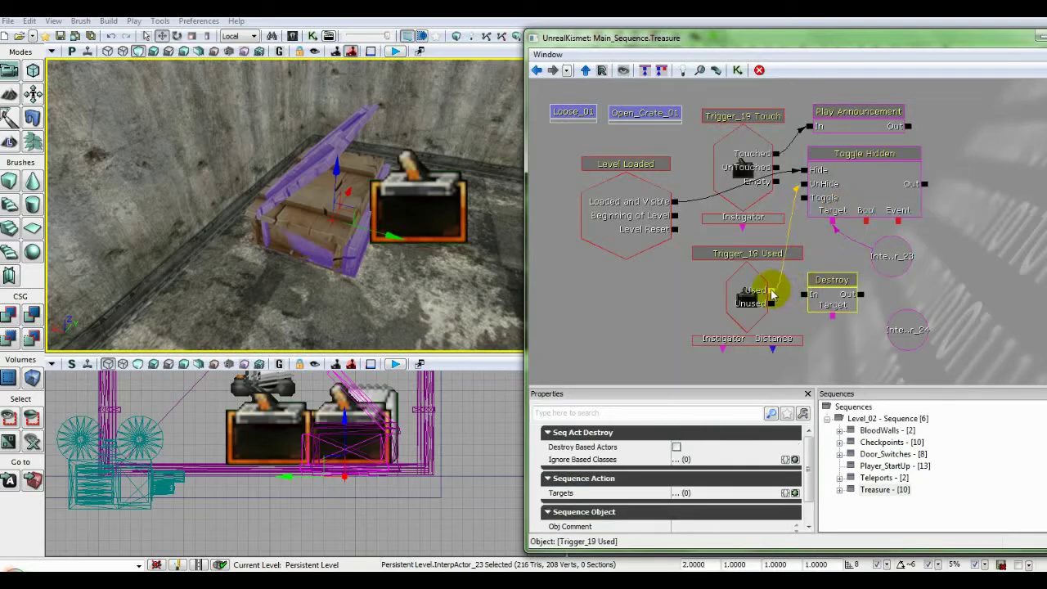
left_click_drag(769, 288, 919, 343)
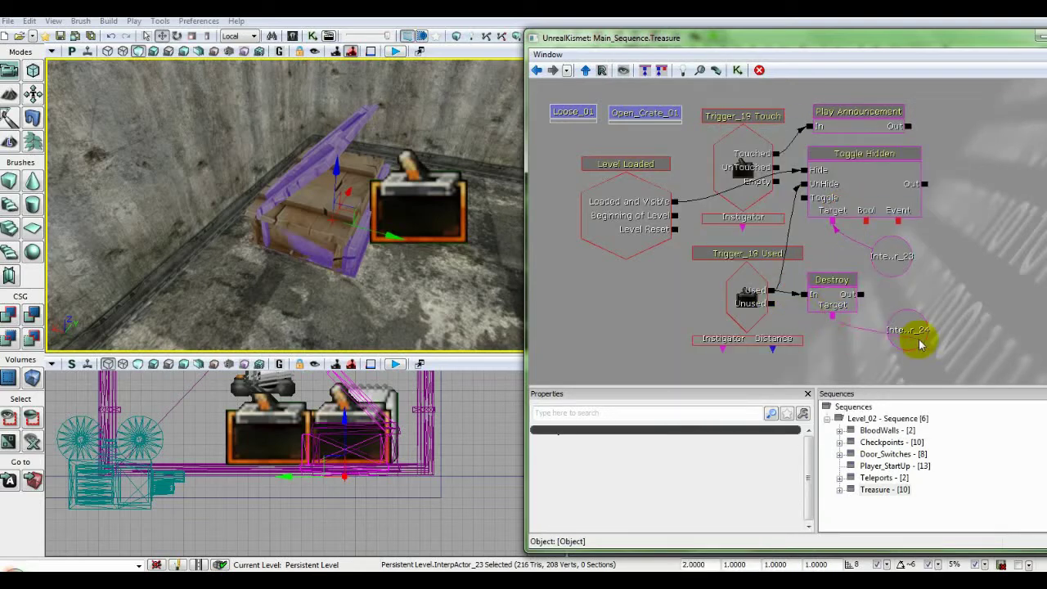
left_click(884, 355)
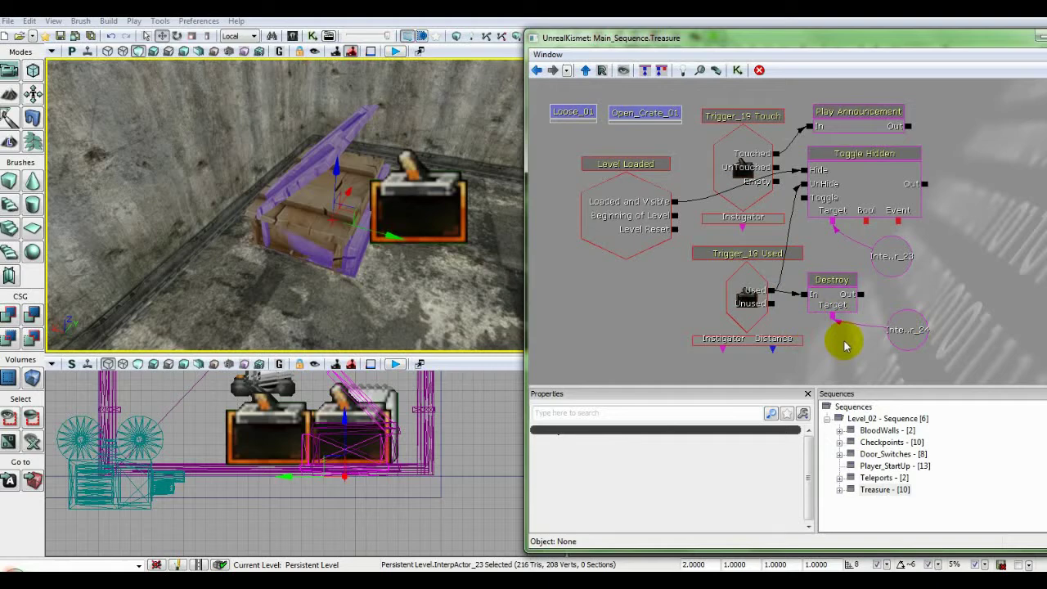
Add a Play Announcement action to the right of Toggle Hidden in the Treasure sequence
left_click_drag(824, 362, 795, 357)
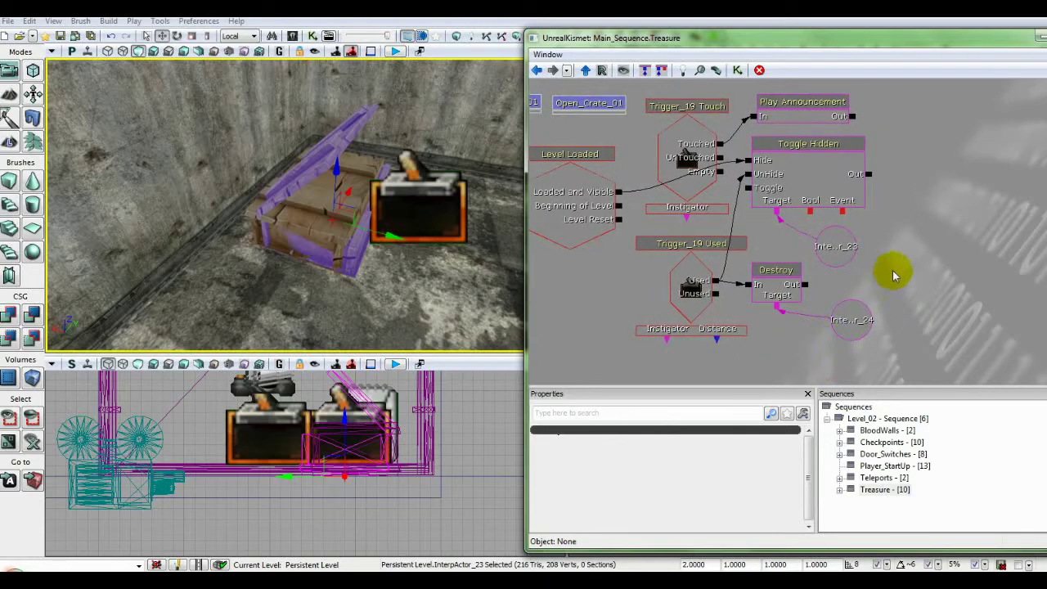
right_click(882, 216)
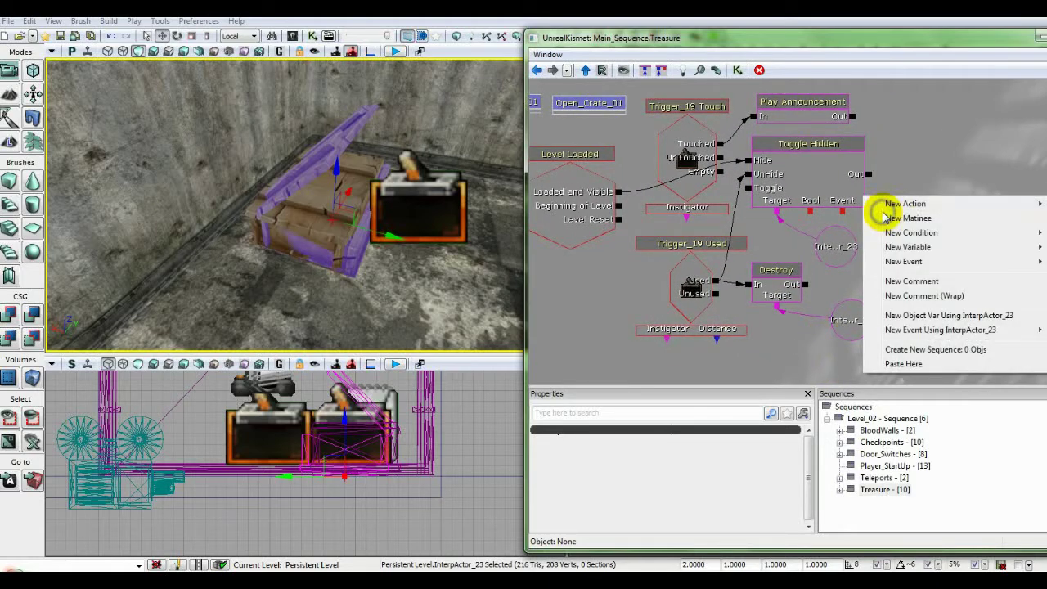
mouse_move(900, 206)
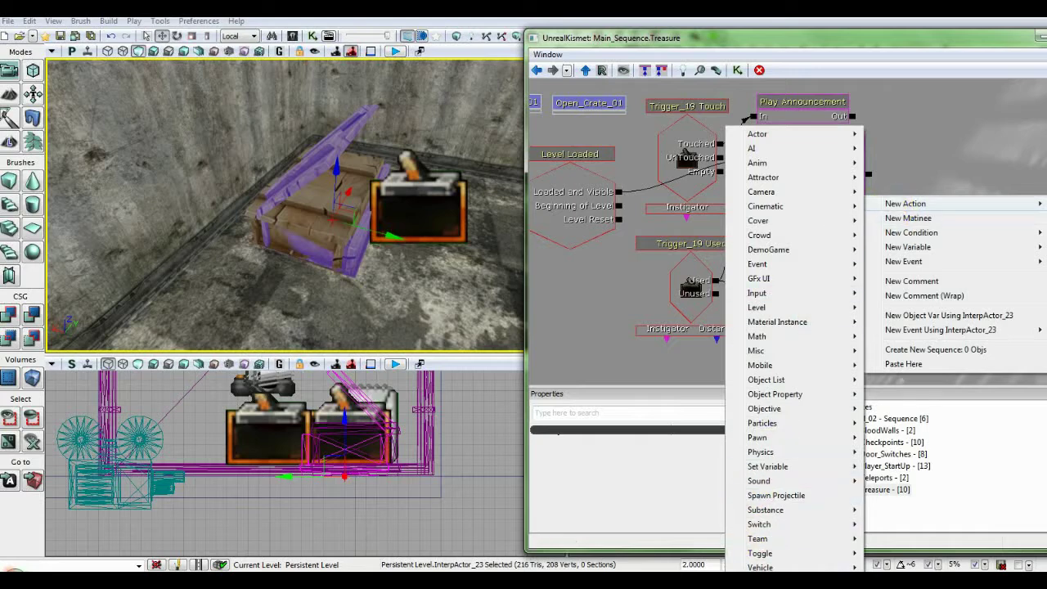
mouse_move(761, 481)
left_click(916, 553)
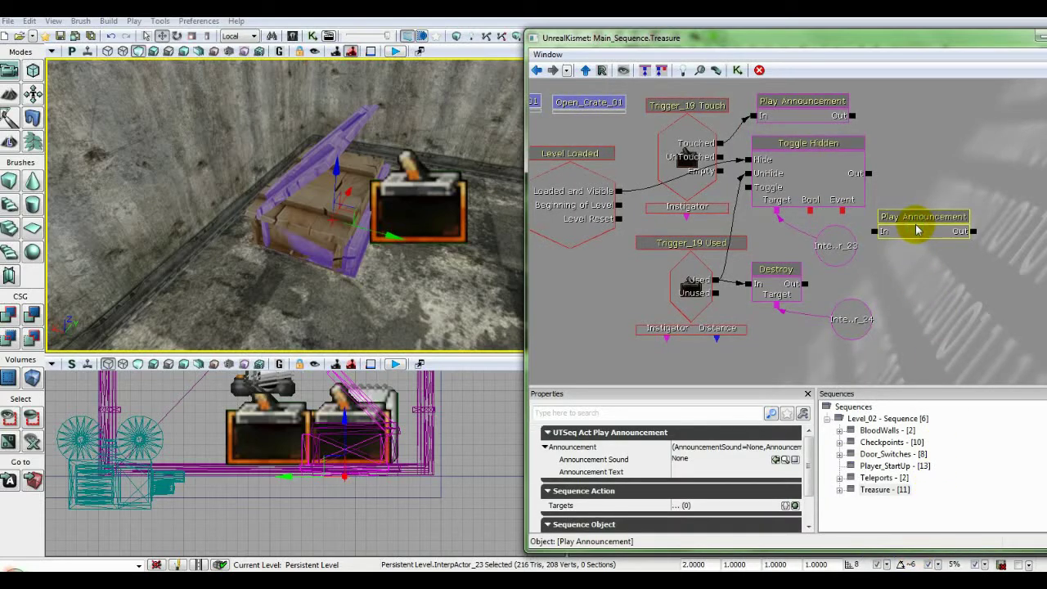
Duplicate the new Play Announcement action, stack the copy directly below it and shift the pair slightly away from the crate variables
key("ctrl+c")
key("ctrl+v")
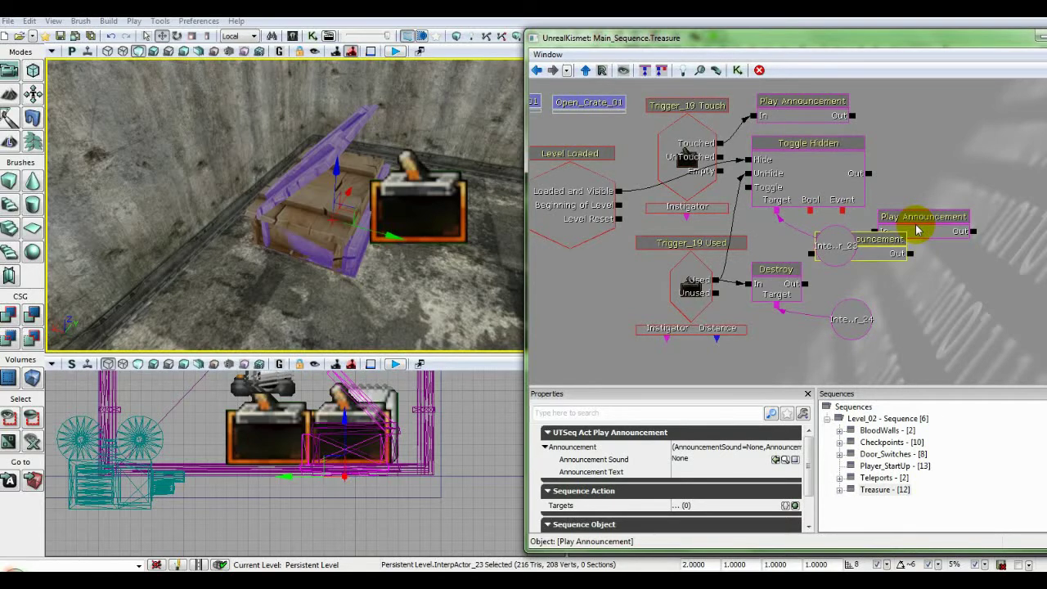
left_click_drag(898, 256, 940, 270, "ctrl")
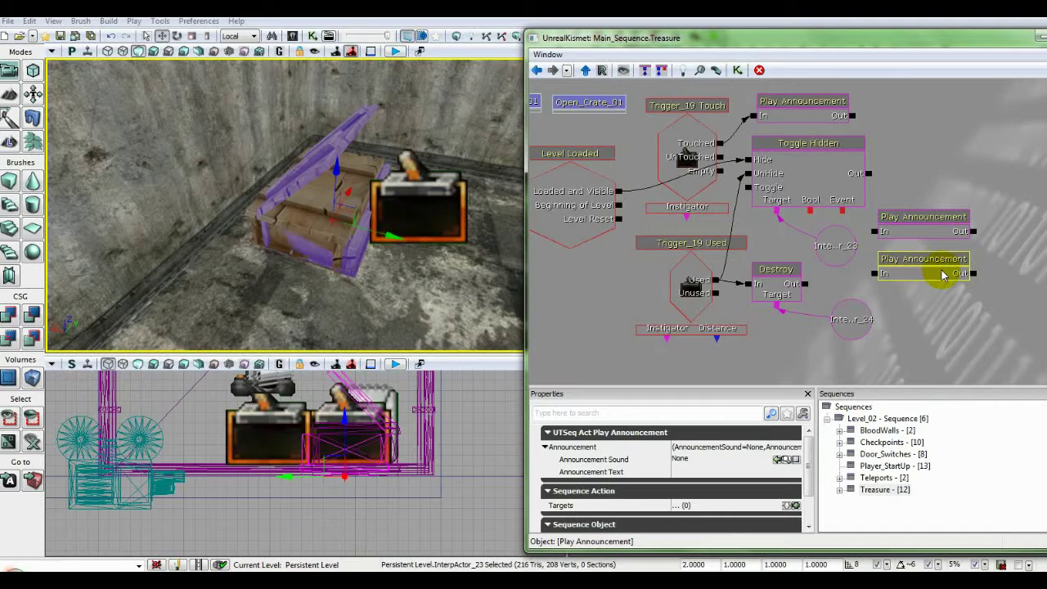
left_click(934, 230, "ctrl")
left_click_drag(935, 230, 945, 250, "ctrl")
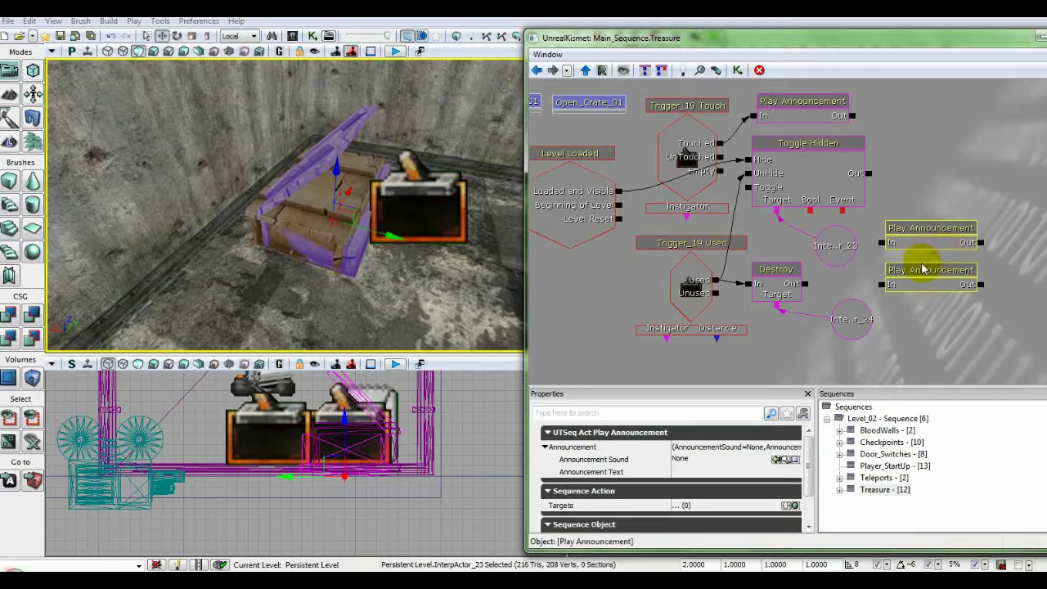
left_click(906, 286)
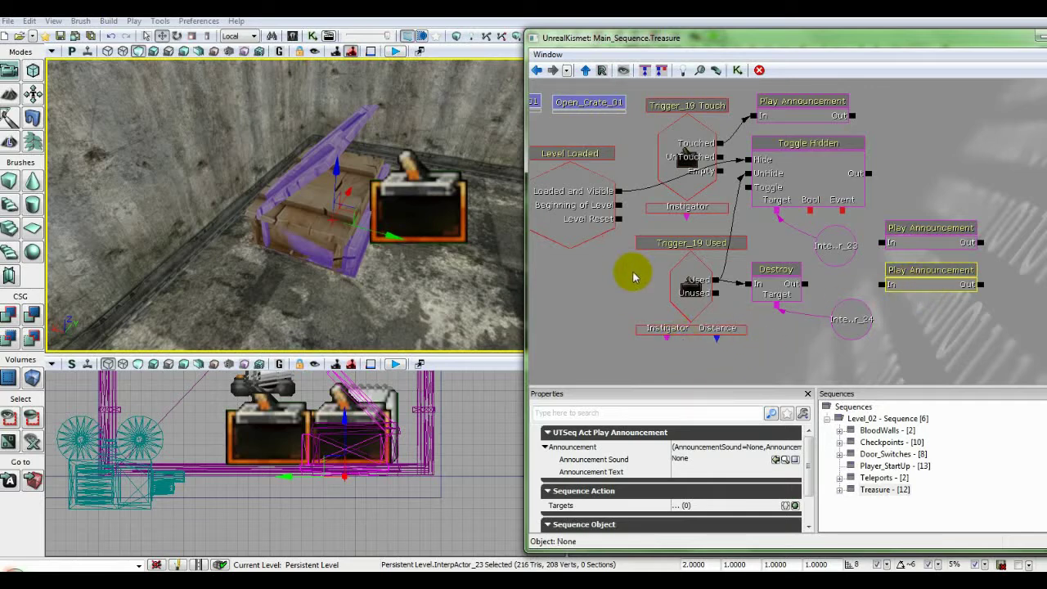
Give the lower new Play Announcement the A_Weapon_RL_AltModeChange01 sound used in the Open_Crate_01 sequence and the announcement text +50 Gold
double_click(605, 101)
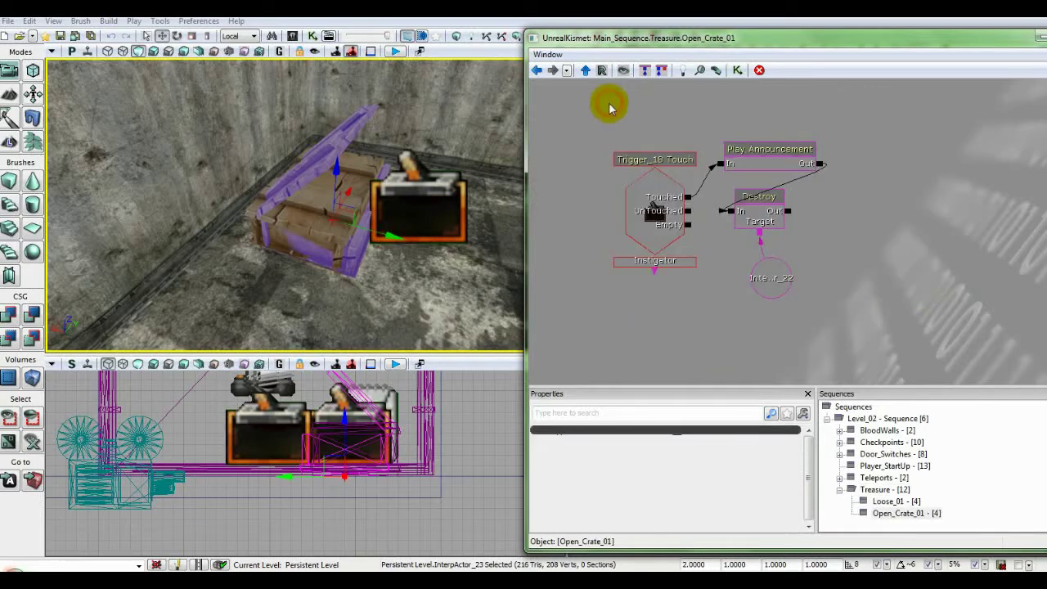
left_click(753, 162)
left_click(783, 459)
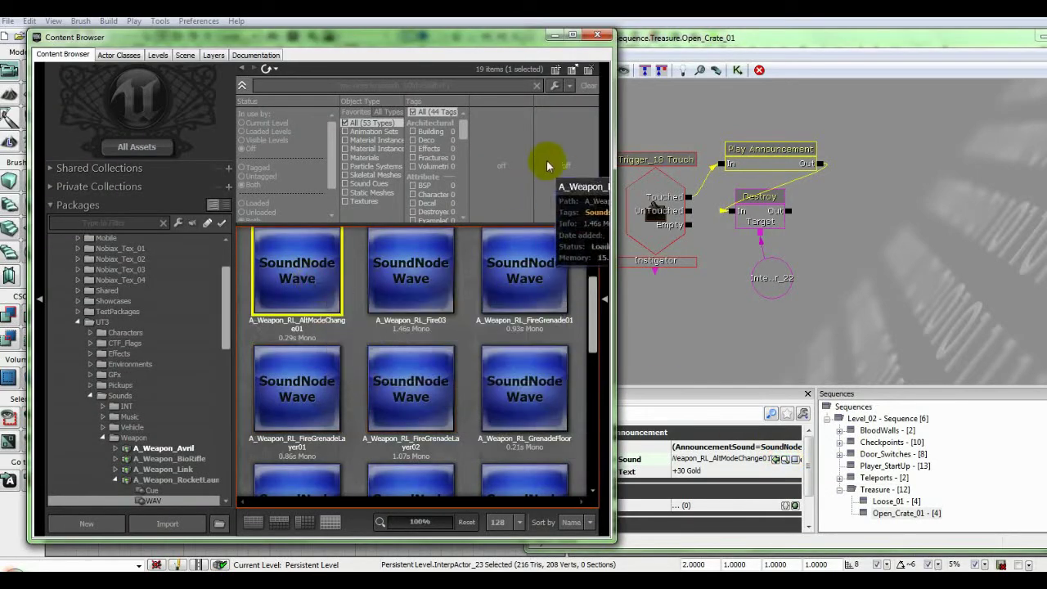
left_click(704, 104)
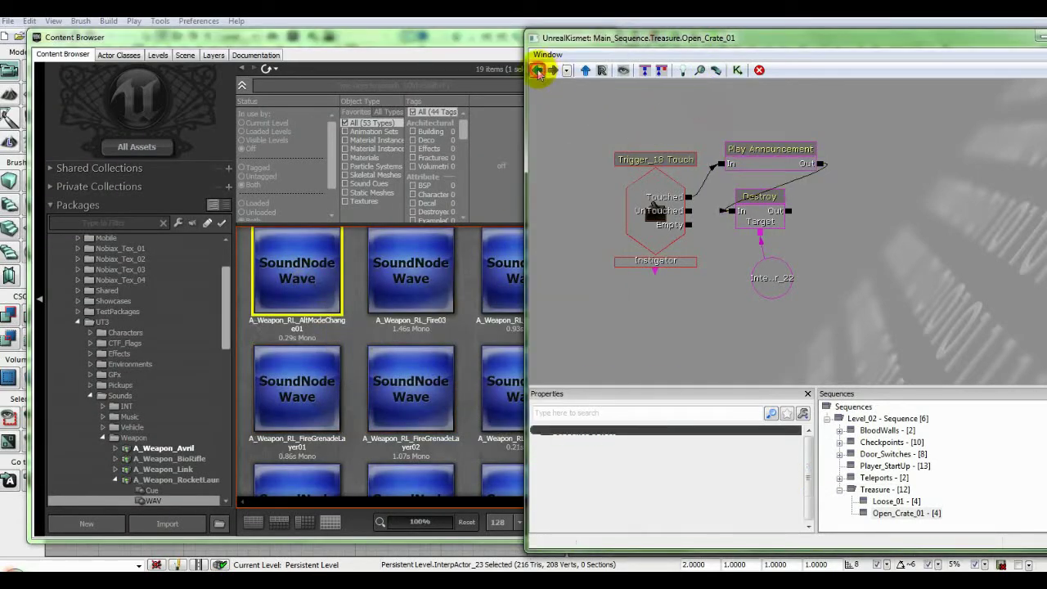
left_click(535, 71)
left_click(918, 284)
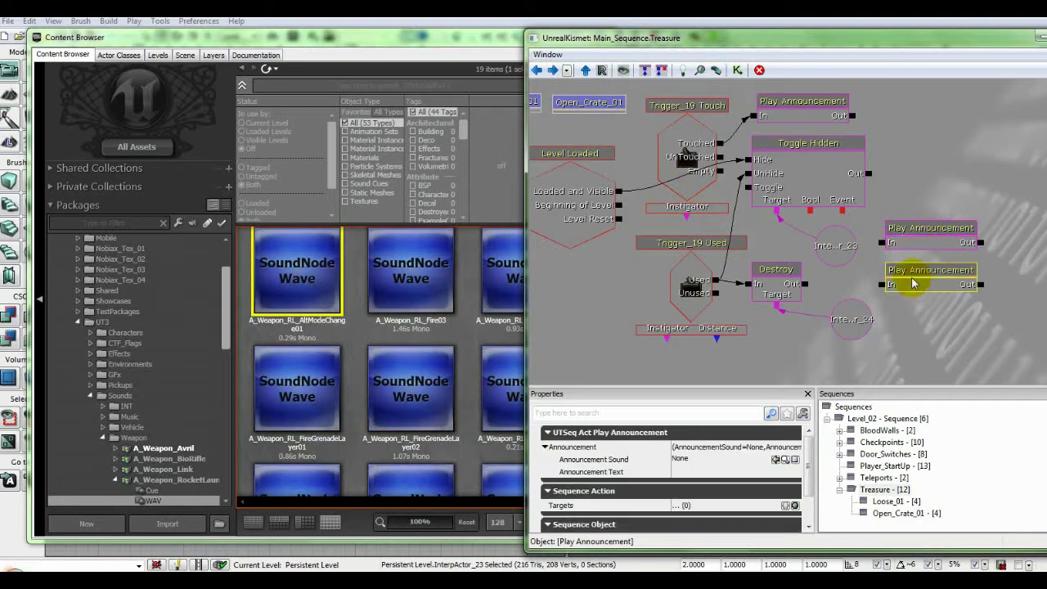
left_click(775, 461)
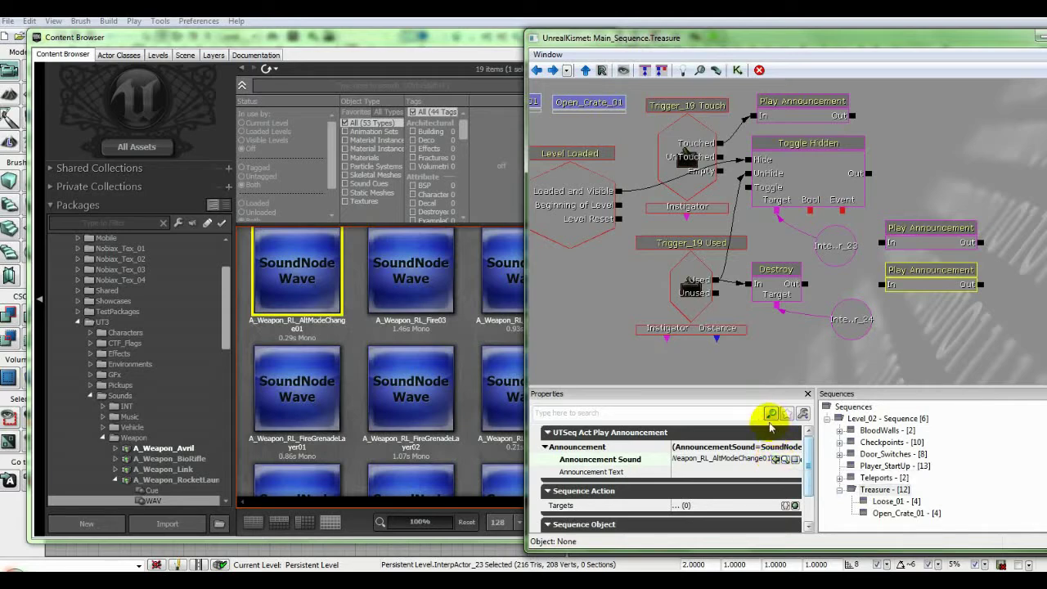
left_click(693, 472)
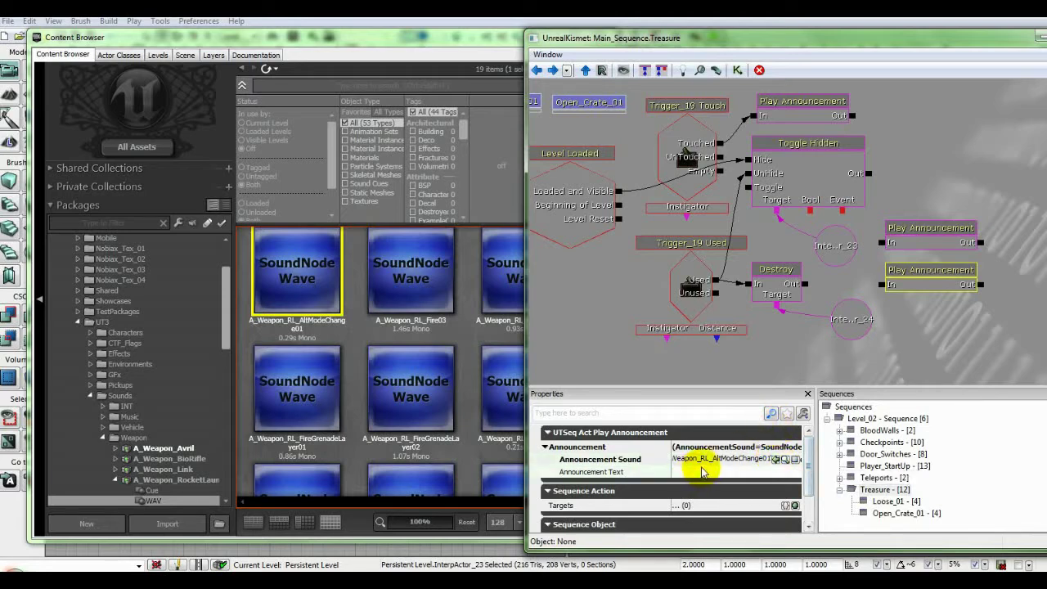
type("+50 Gold")
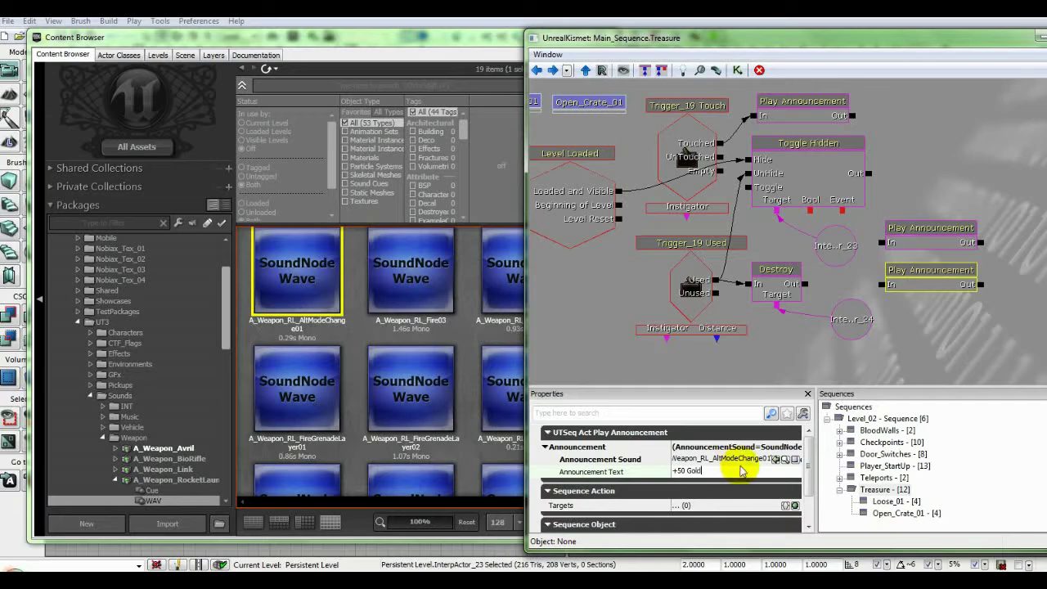
Search all assets for "wood" to find a crate-opening sound for the upper new Play Announcement
left_click(927, 229)
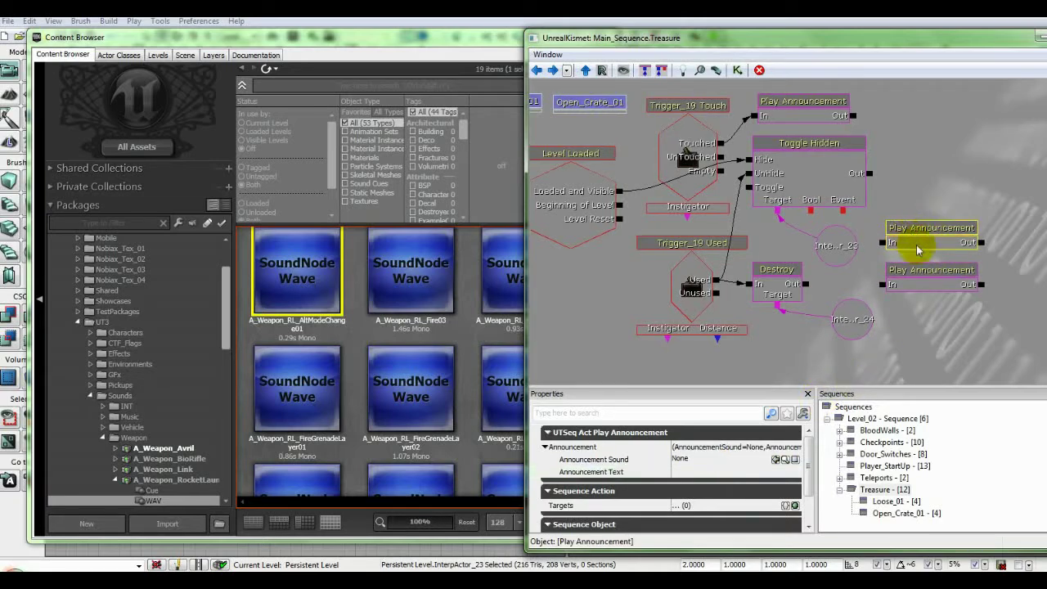
left_click(348, 290)
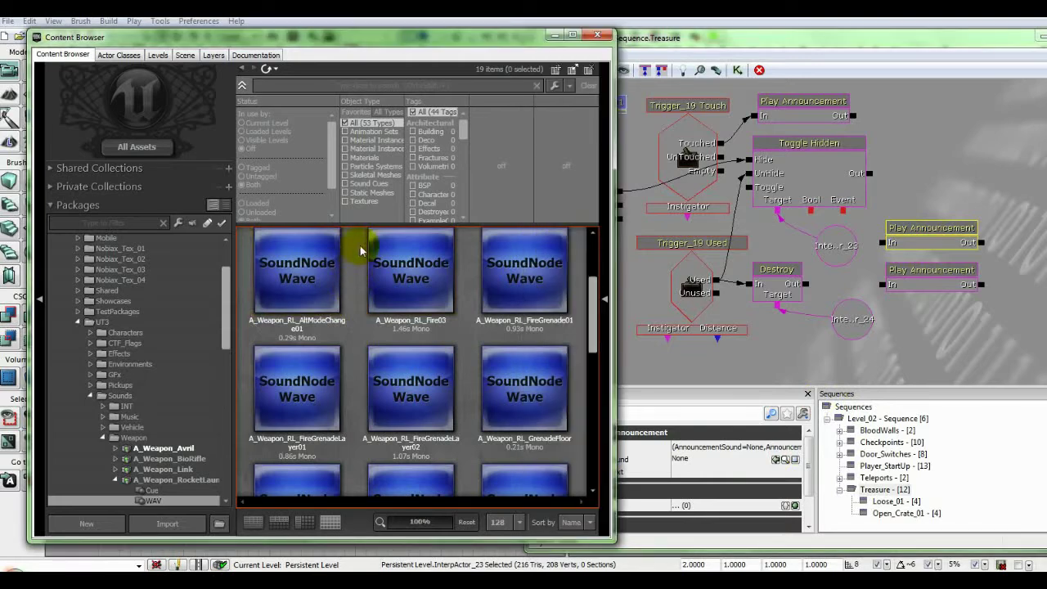
scroll(227, 286, "up", 2)
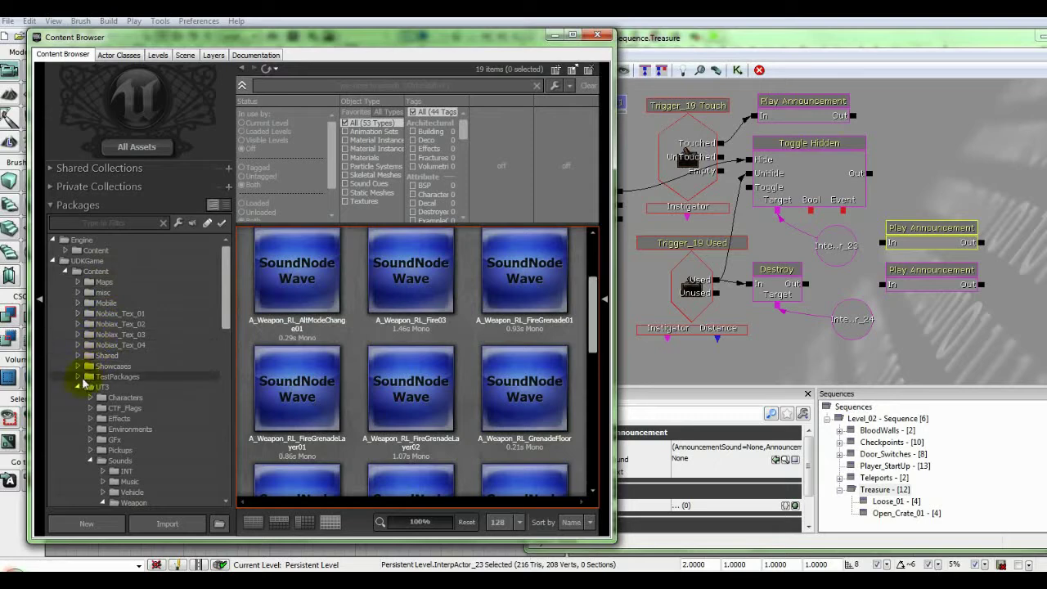
left_click(111, 399)
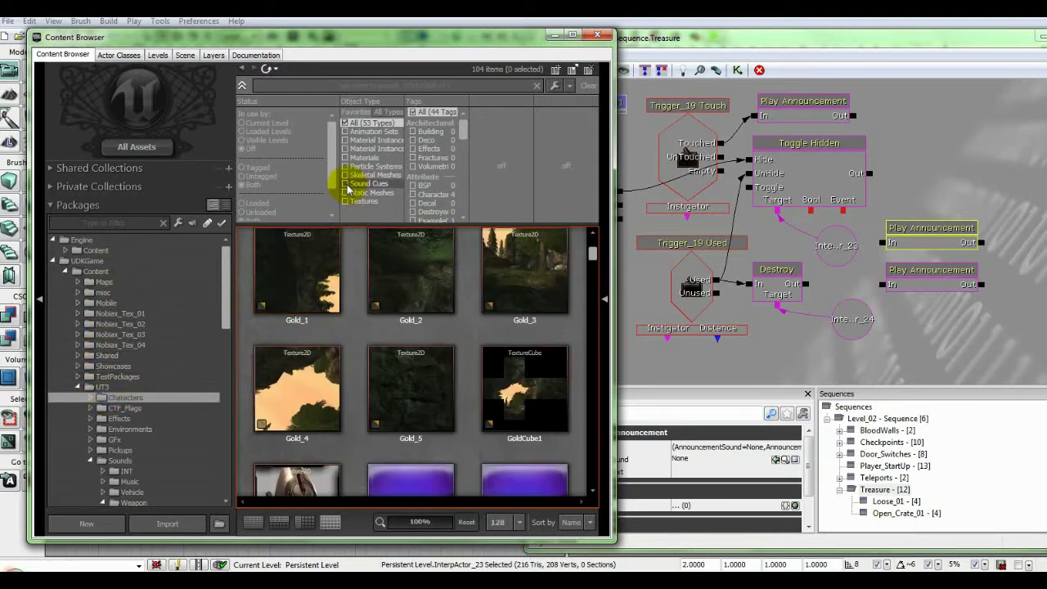
left_click(307, 85)
type("wood")
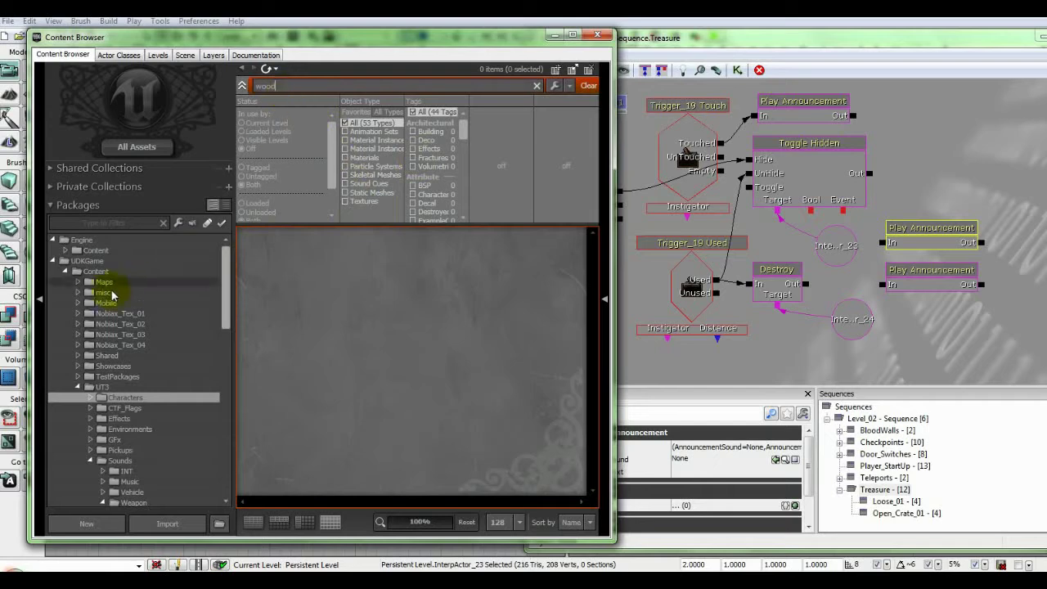
left_click(136, 148)
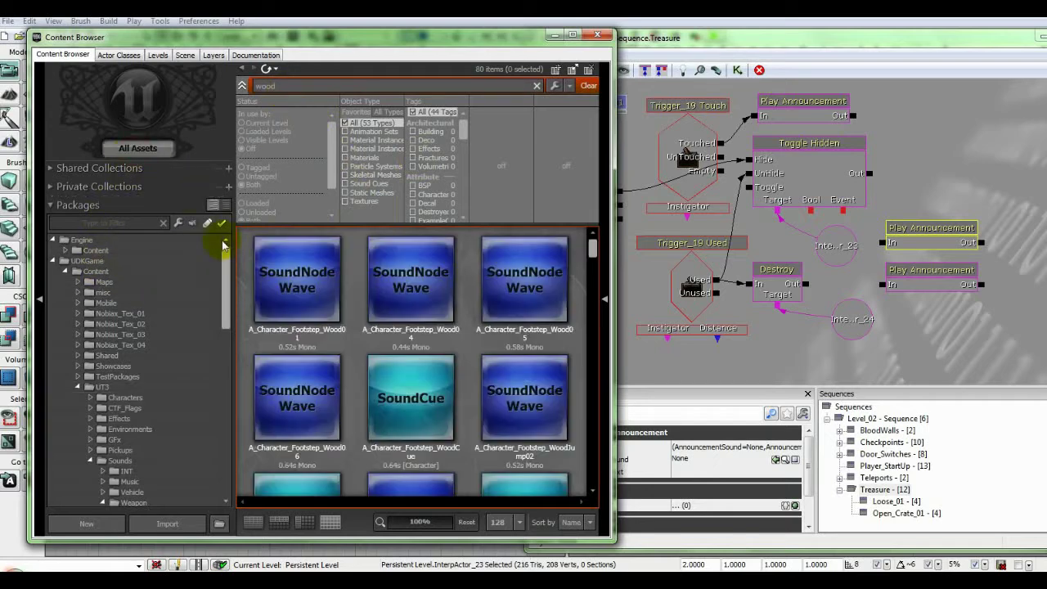
Try out the wood footstep sounds and assign A_Character_Footstep_WoodJump02 as the upper new Play Announcement's sound
left_click(288, 279)
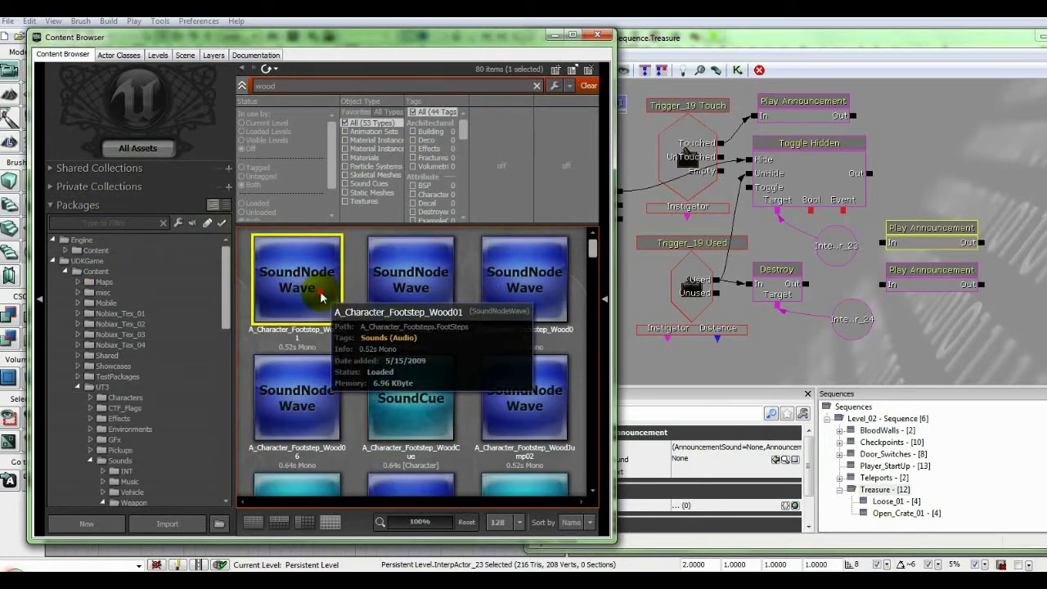
left_click(438, 292)
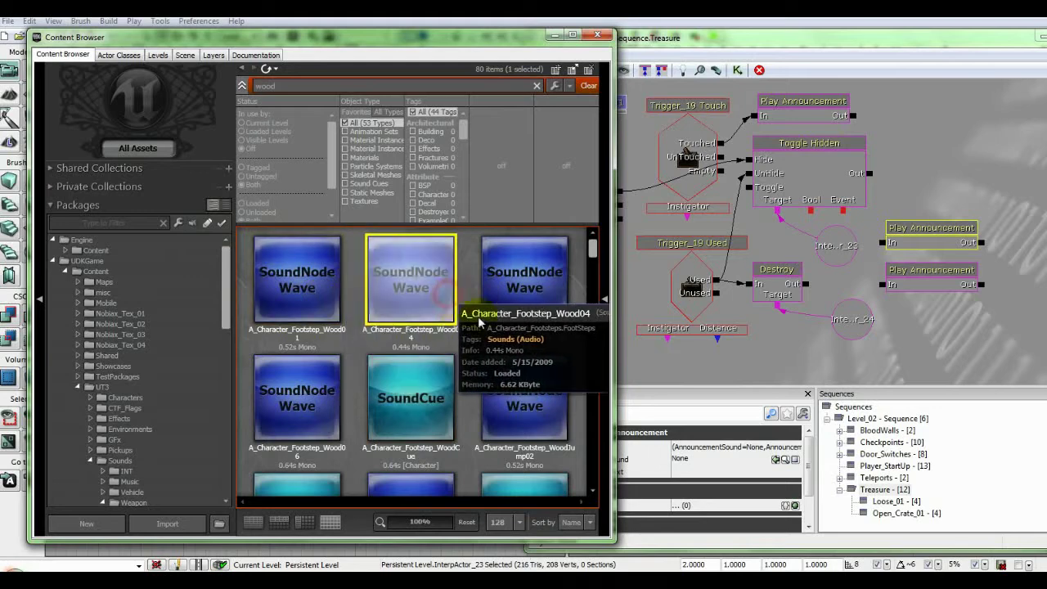
left_click(524, 282)
left_click(299, 401)
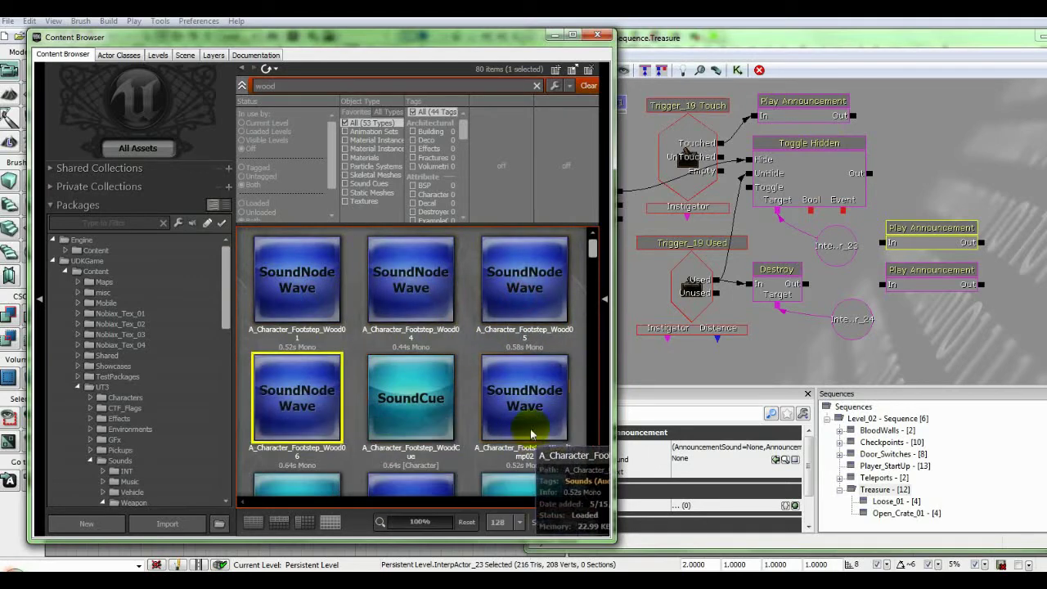
left_click(529, 431)
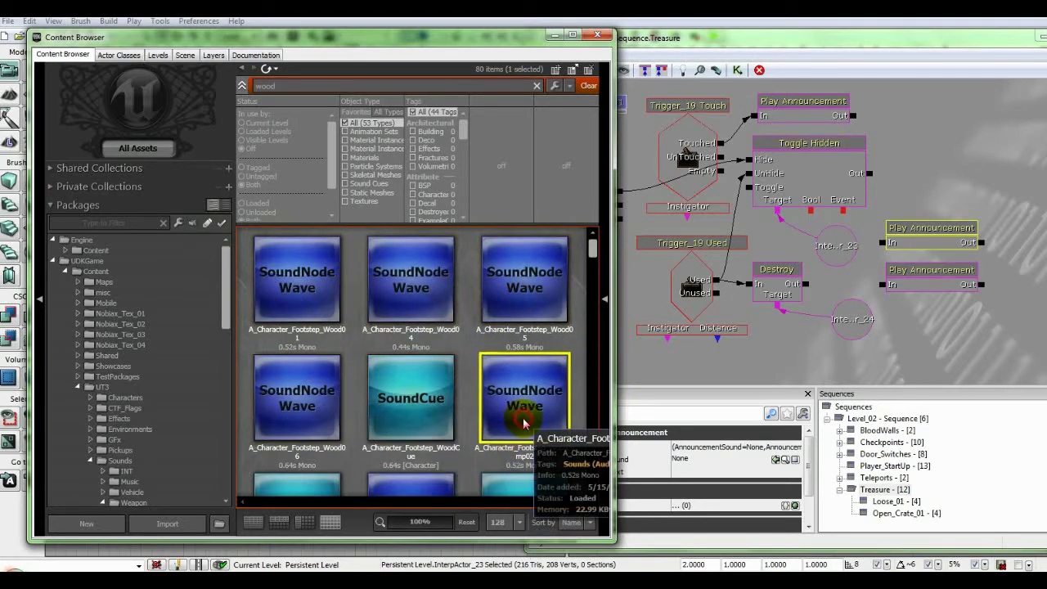
left_click(929, 235)
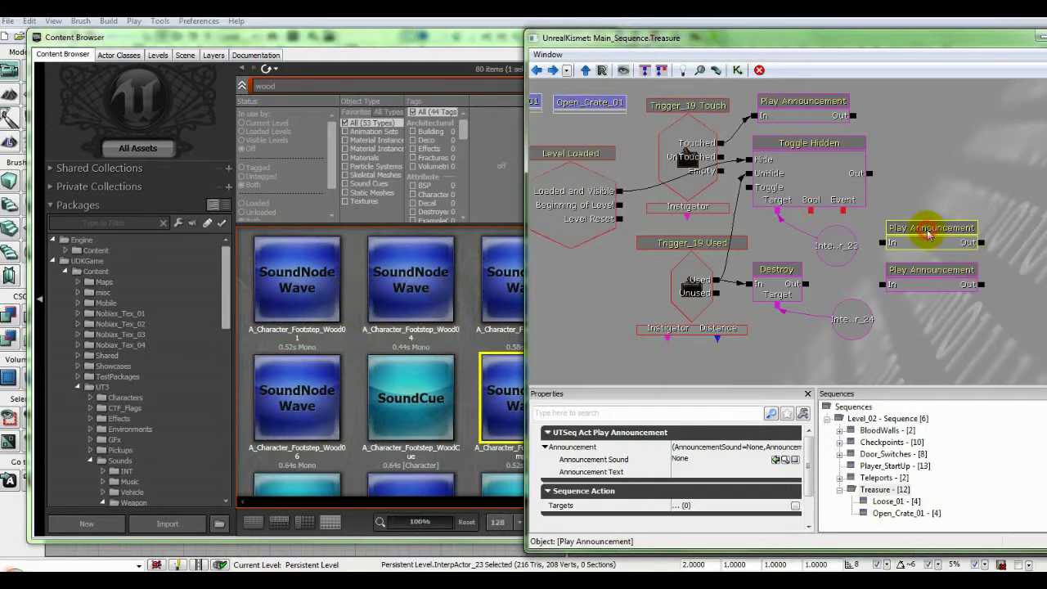
left_click(775, 459)
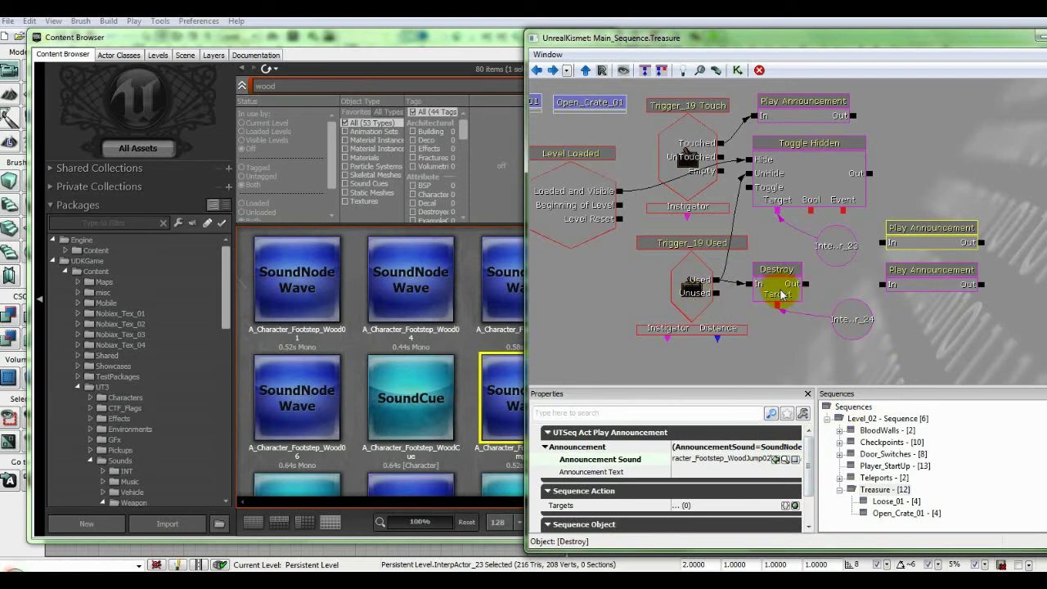
Chain Destroy's Out to the upper new Play Announcement and its Out to the +50 Gold announcement, then shift both slightly down
left_click_drag(806, 283, 881, 242)
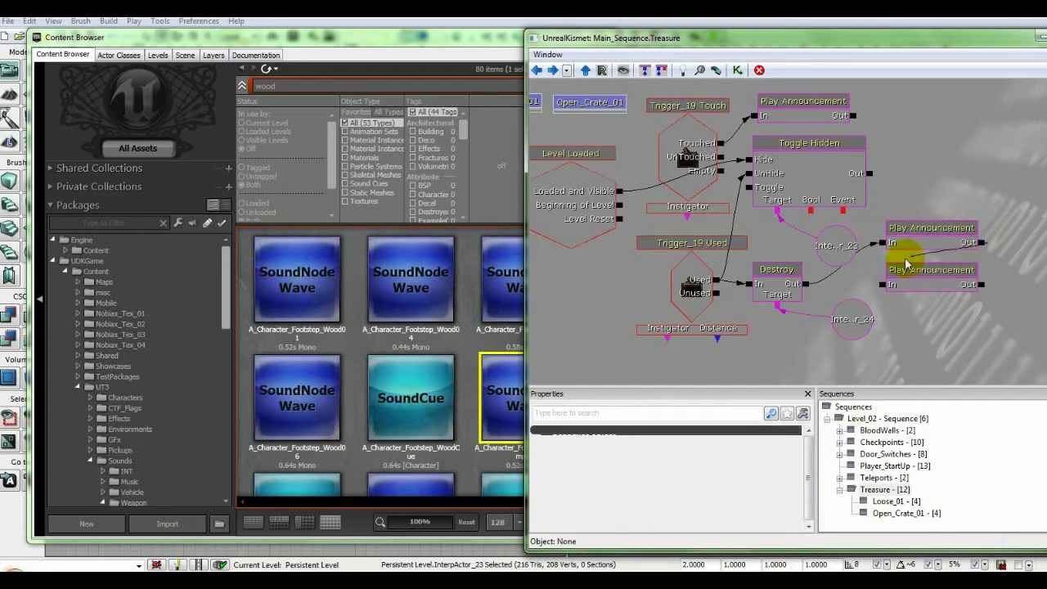
left_click(920, 289)
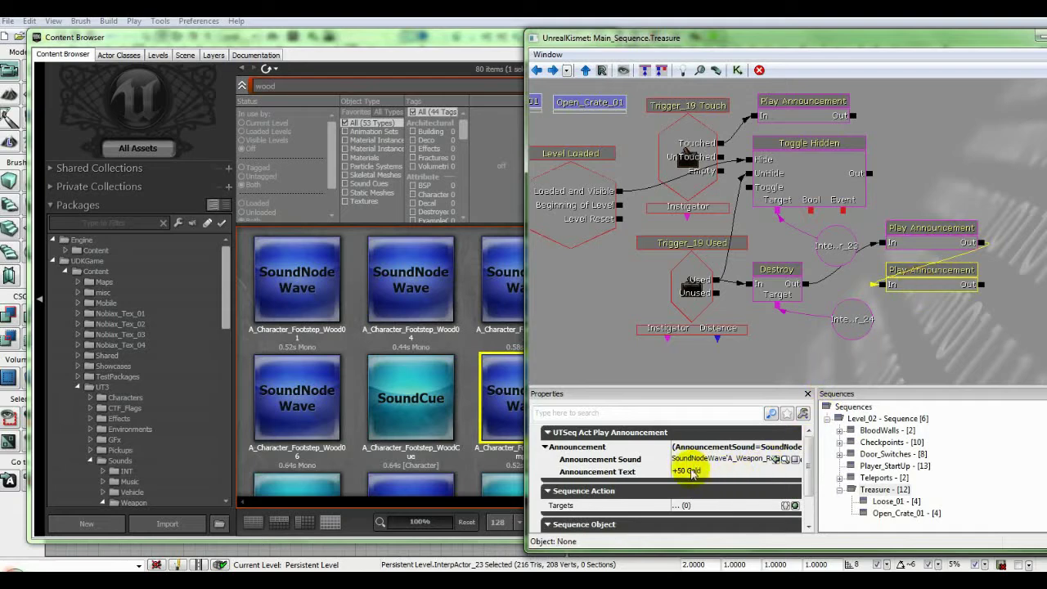
left_click(914, 242)
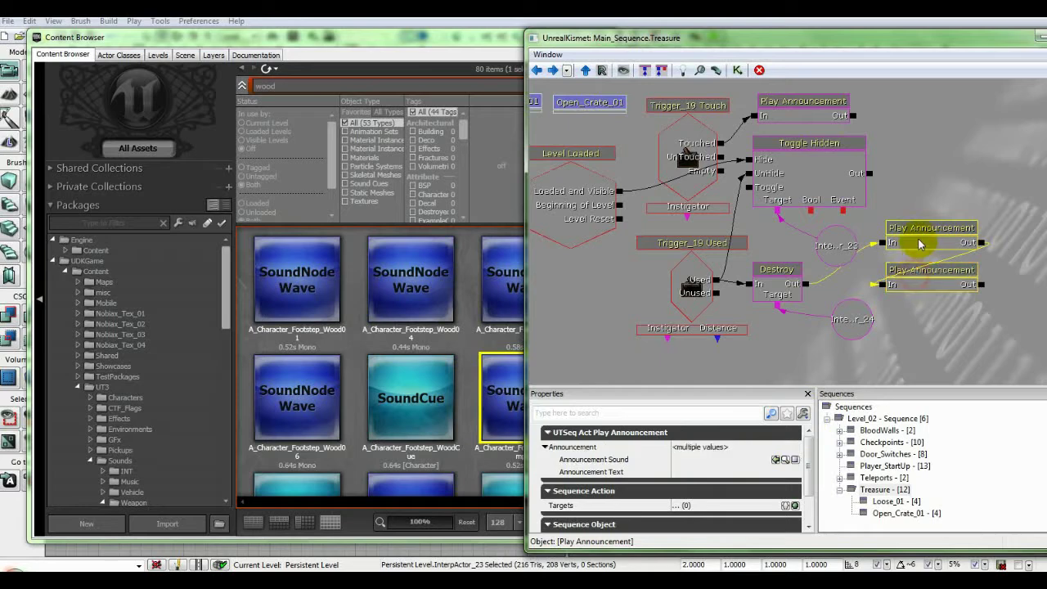
left_click_drag(919, 243, 931, 256)
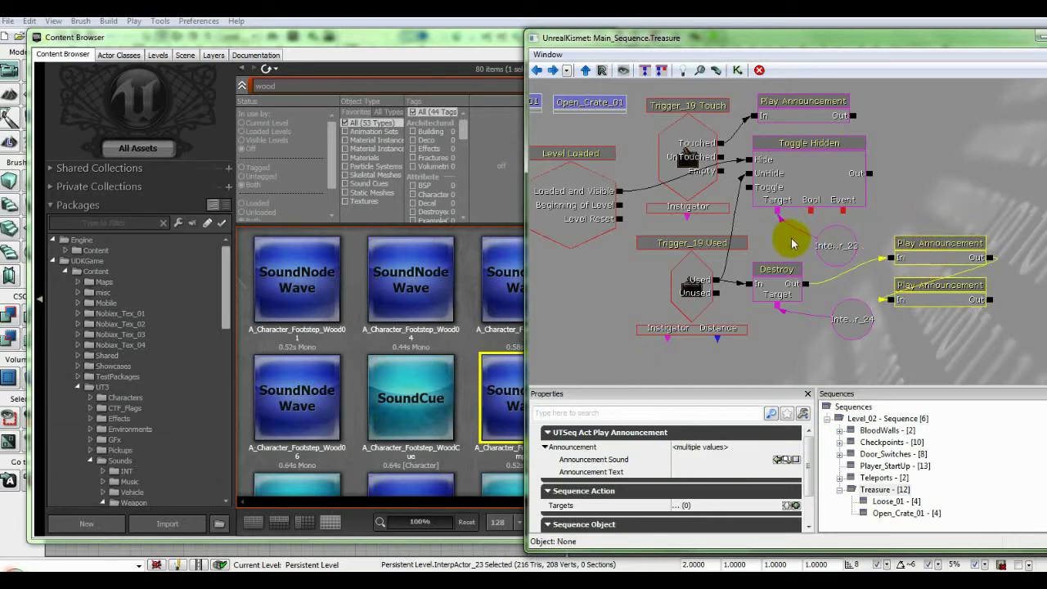
Move the closed-crate node group right and collapse it into a new sequence named Closed_Crate_01
left_click_drag(791, 243, 795, 244)
left_click(598, 194)
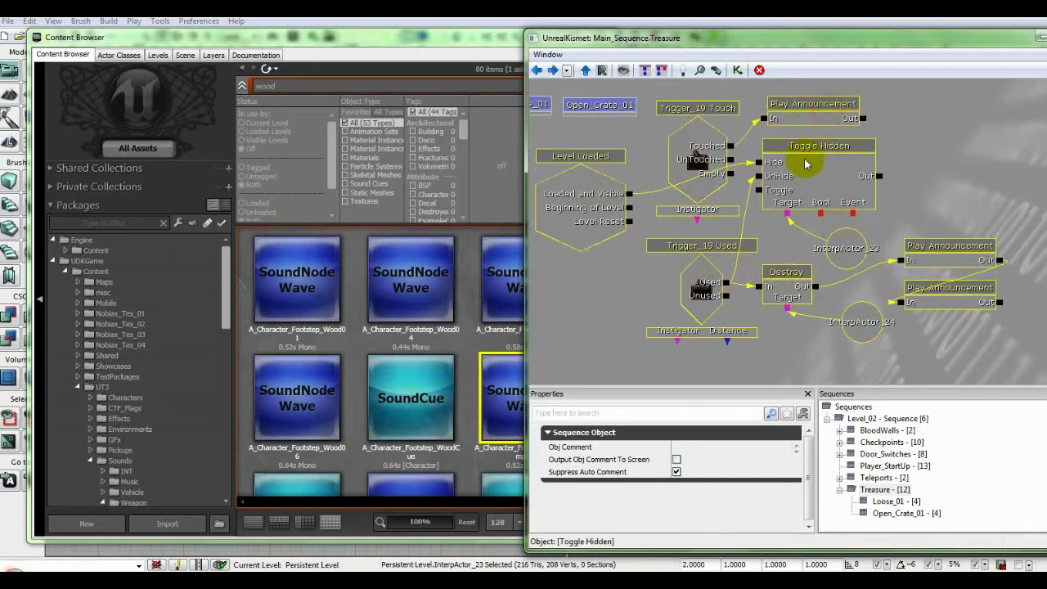
left_click_drag(806, 164, 836, 182)
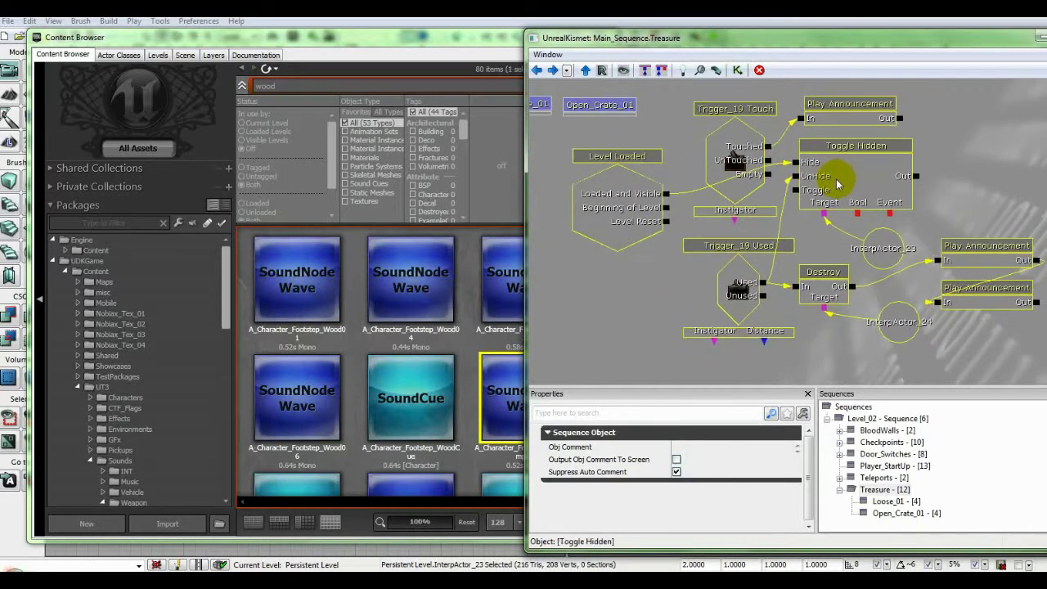
right_click(646, 203)
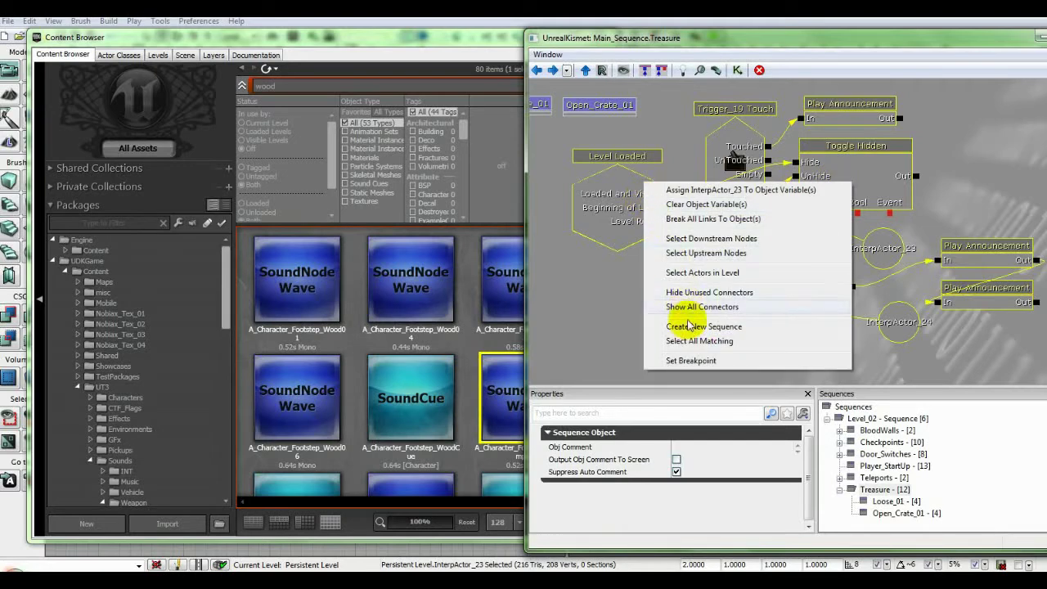
left_click(687, 325)
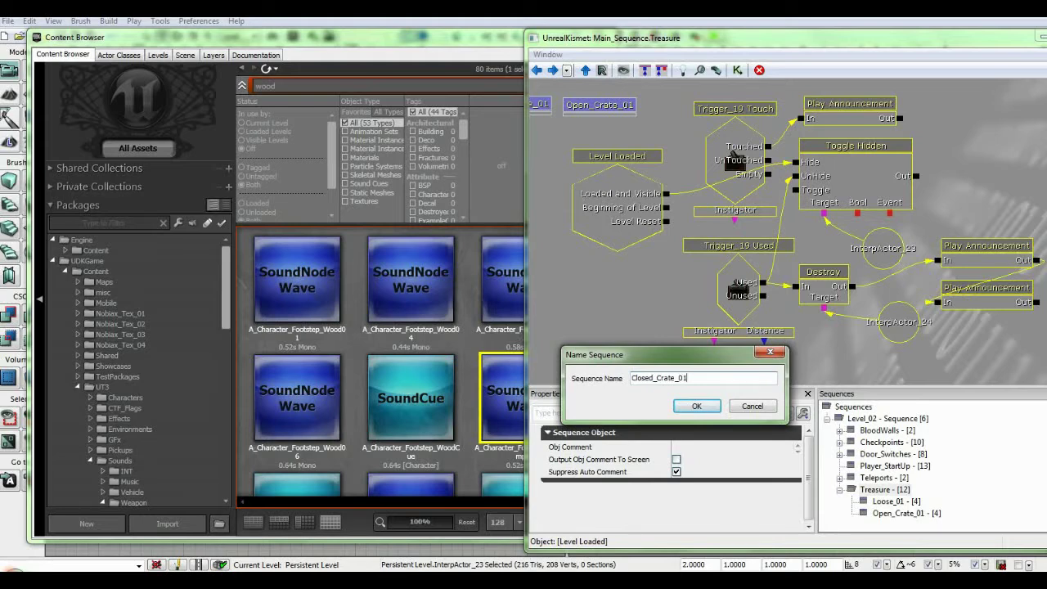
left_click(692, 406)
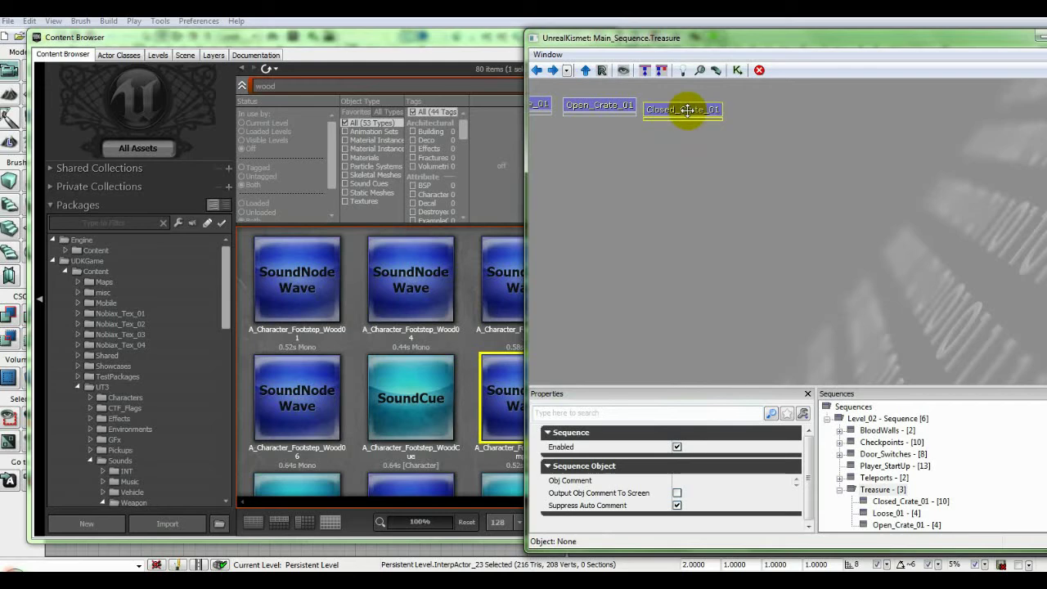
Review the contents of Closed_Crate_01 and the Trigger_19 Used event's properties, and return to the Treasure sequence
double_click(687, 108)
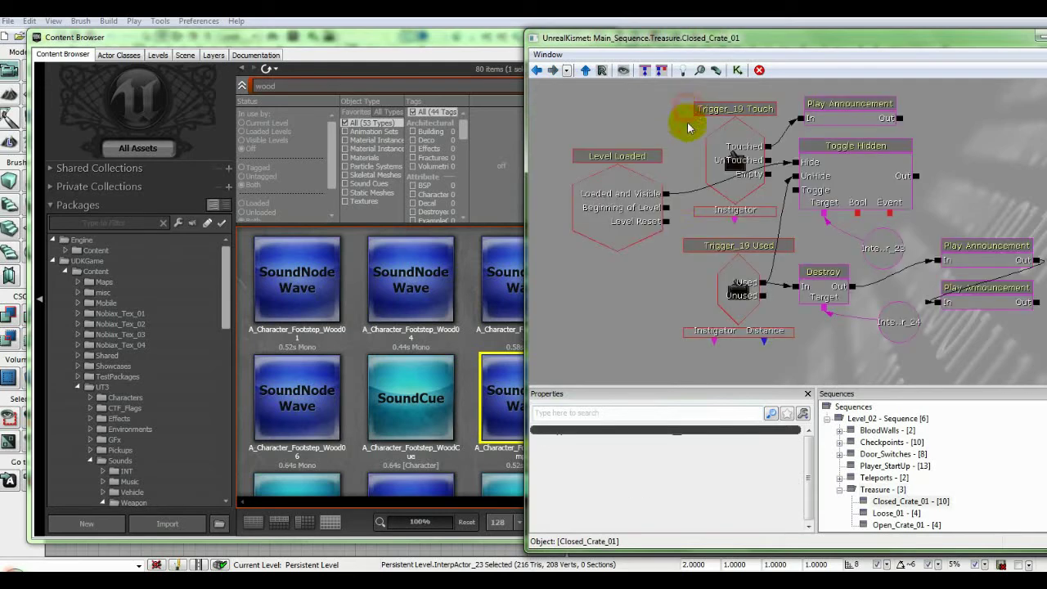
left_click(740, 275)
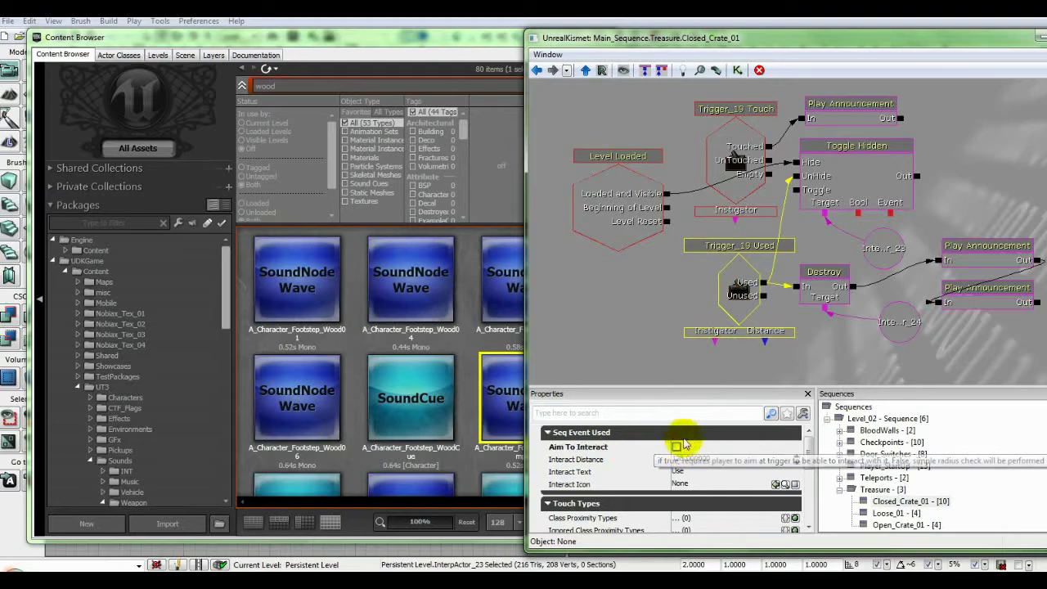
left_click(537, 70)
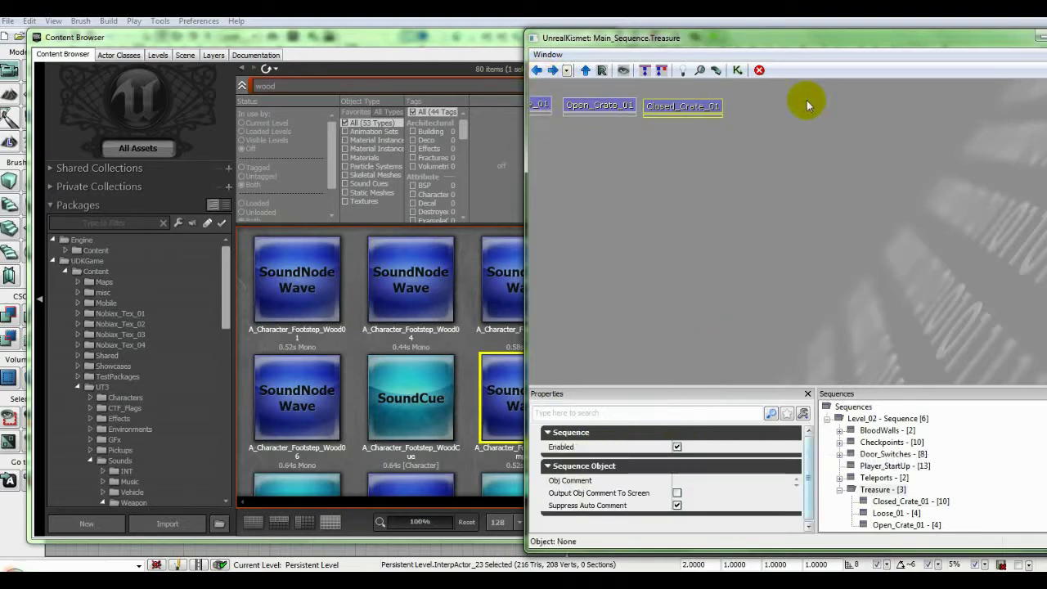
Close the Kismet and Content Browser windows and start a play test from a floor spot in a maze corridor
left_click_drag(1008, 42, 935, 28)
left_click(1000, 20)
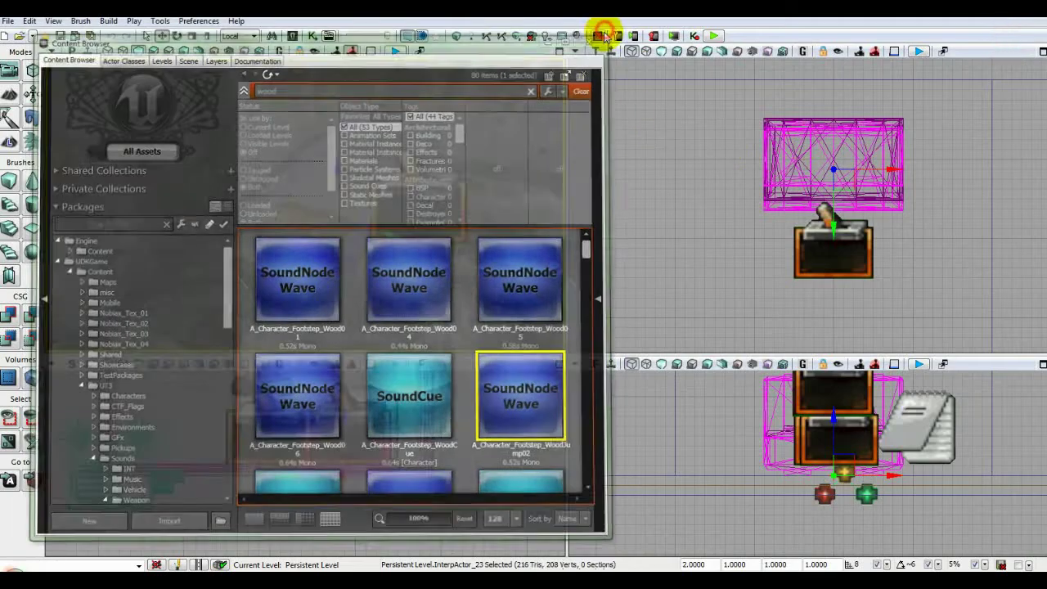
left_click(598, 35)
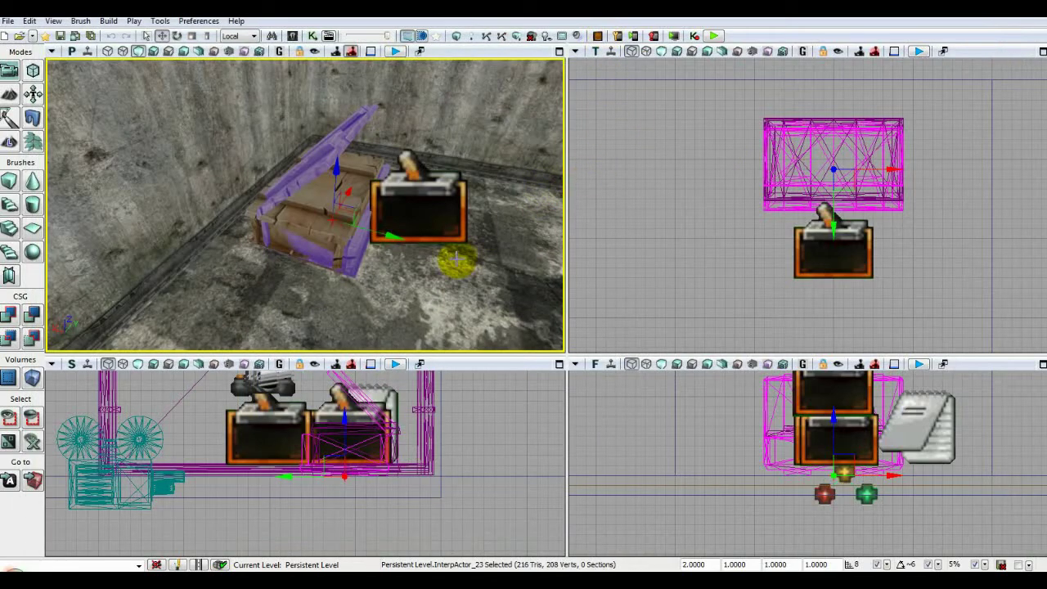
left_click_drag(456, 259, 507, 298)
right_click_drag(456, 259, 421, 274)
right_click(264, 342)
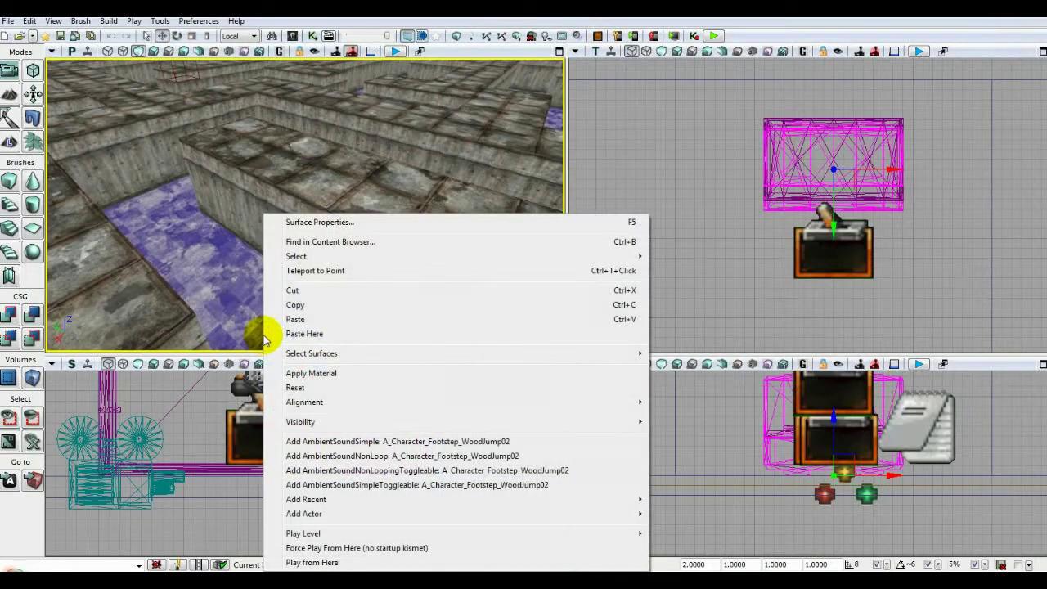
left_click(305, 563)
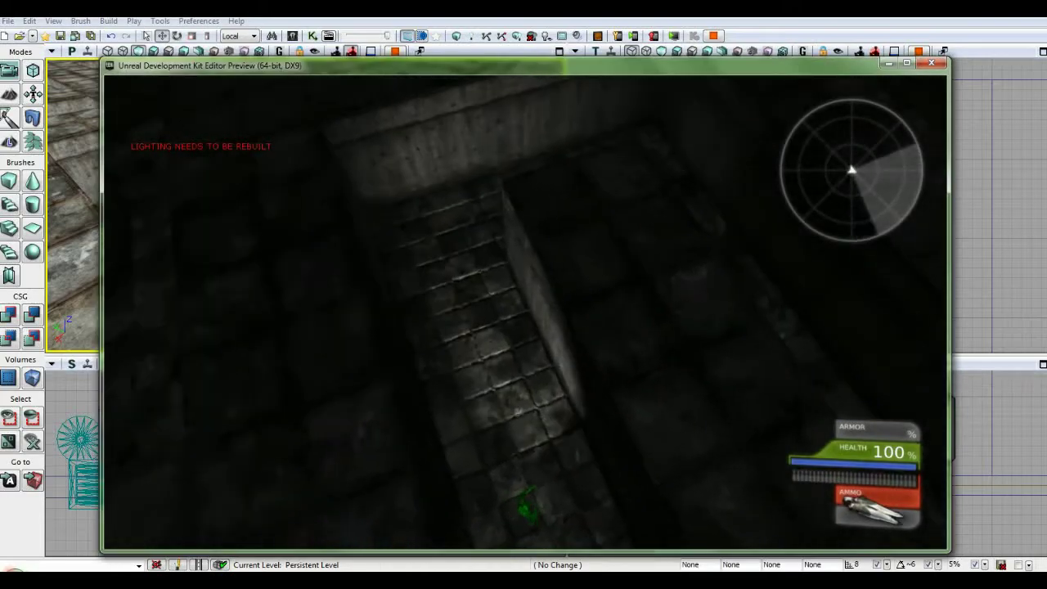
Run through the maze in the preview to test the loose gold pickup, the checkpoint and the open crate
key("w")
key("w")
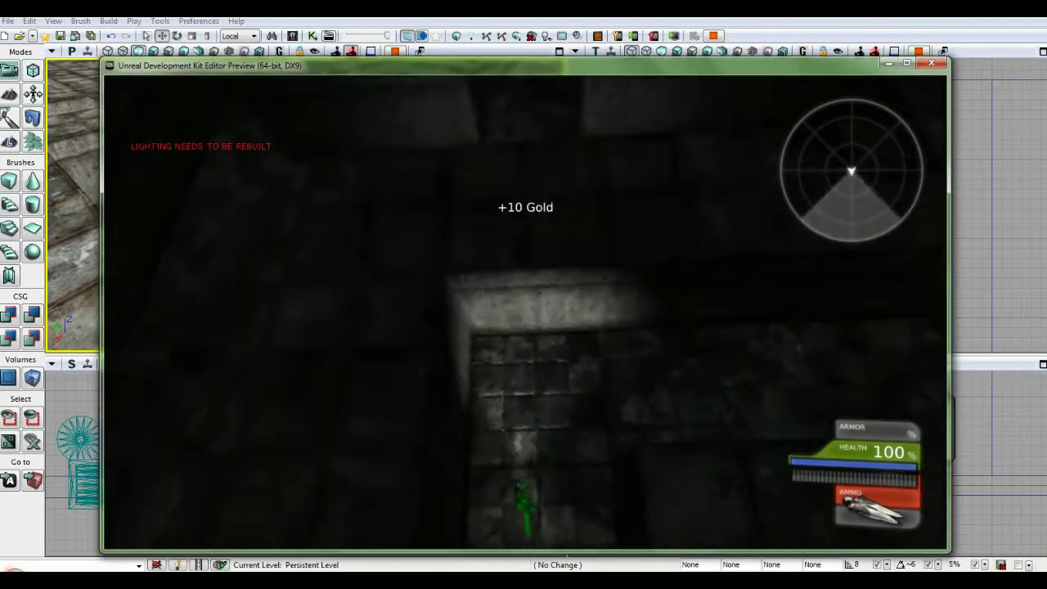
key("w")
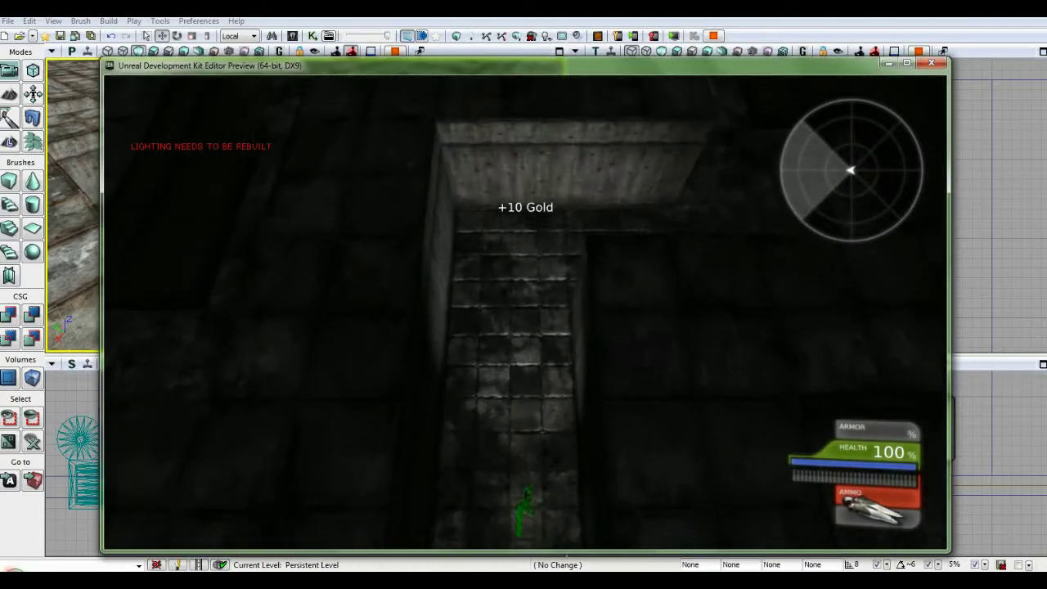
key("w")
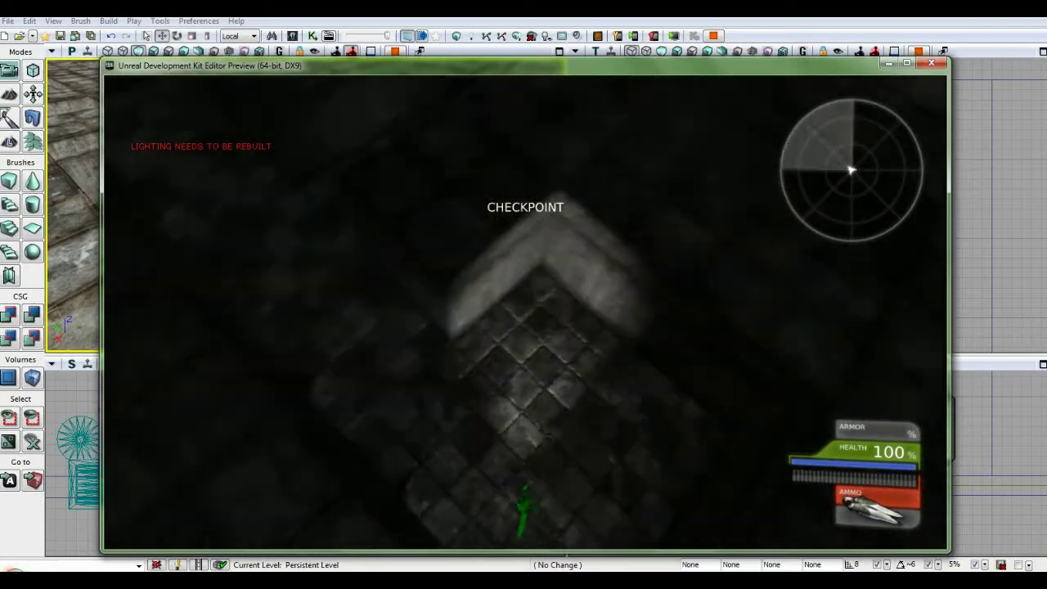
key("w")
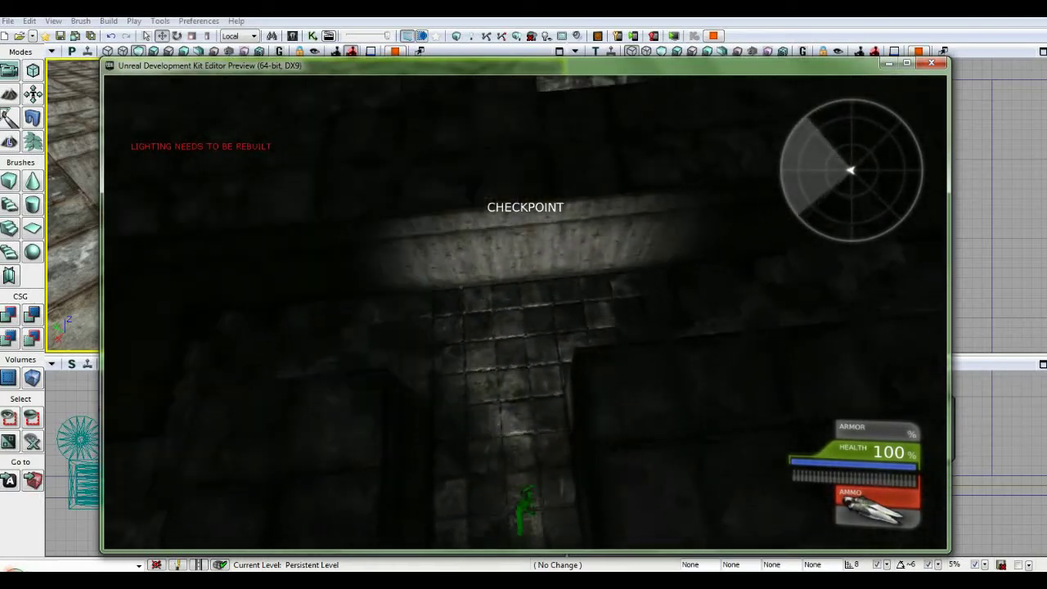
key("w")
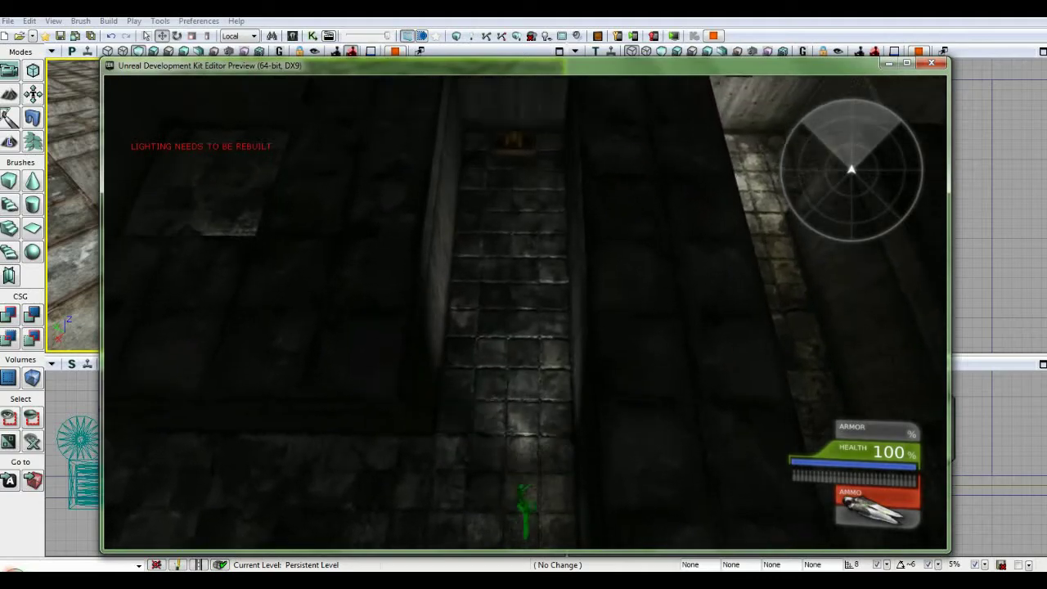
key("w")
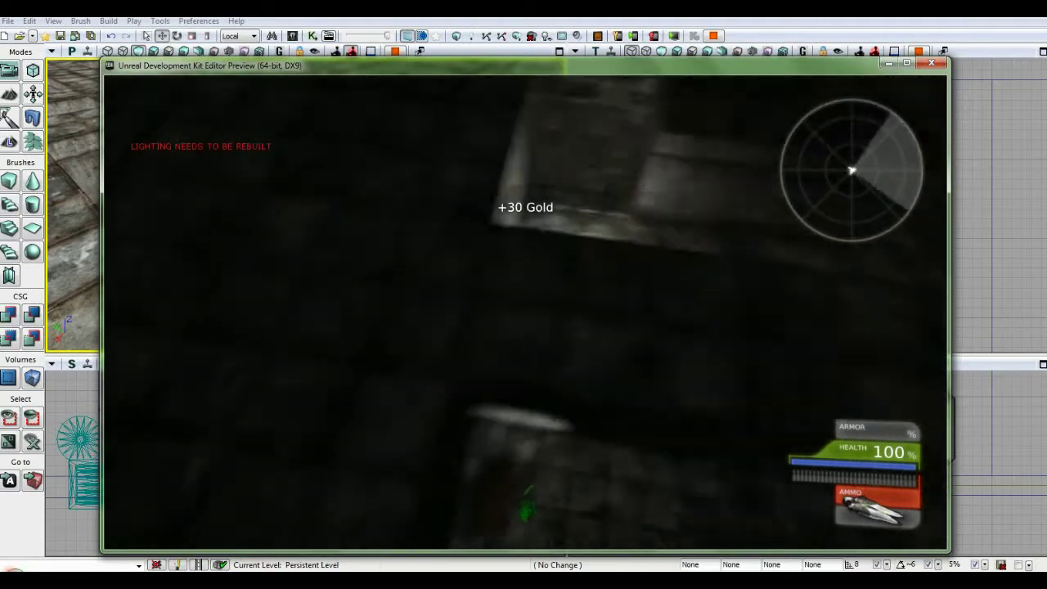
Continue through the maze to the closed crate and use it to test its opening and gold reward
key("w")
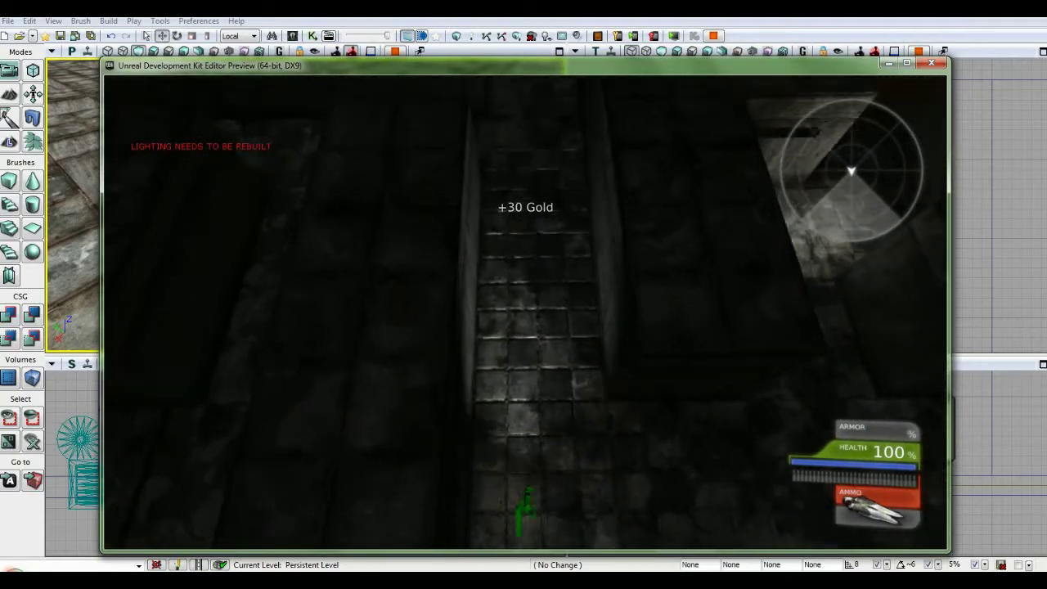
key("w")
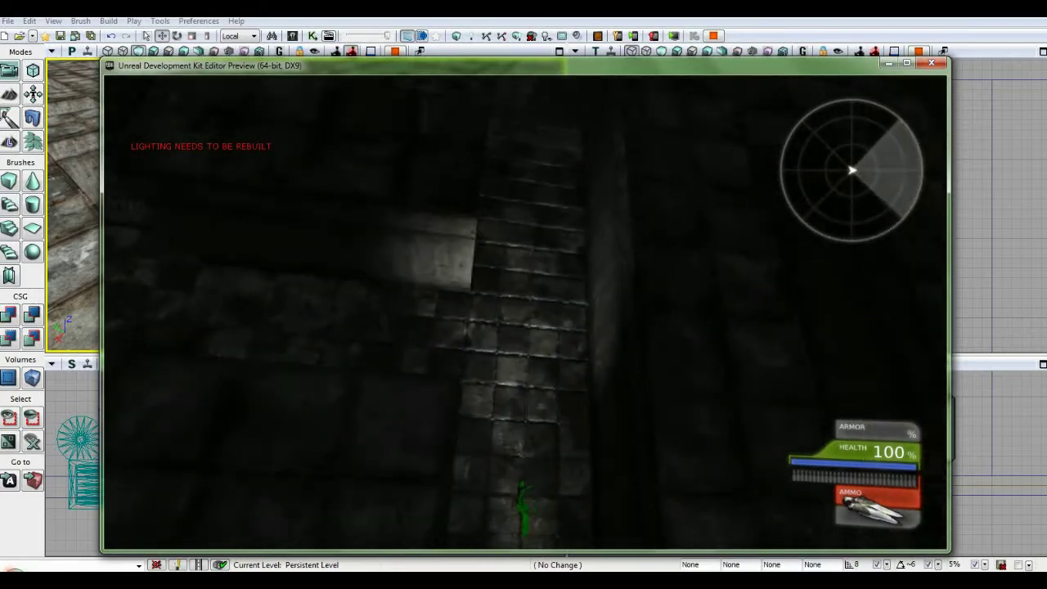
key("w")
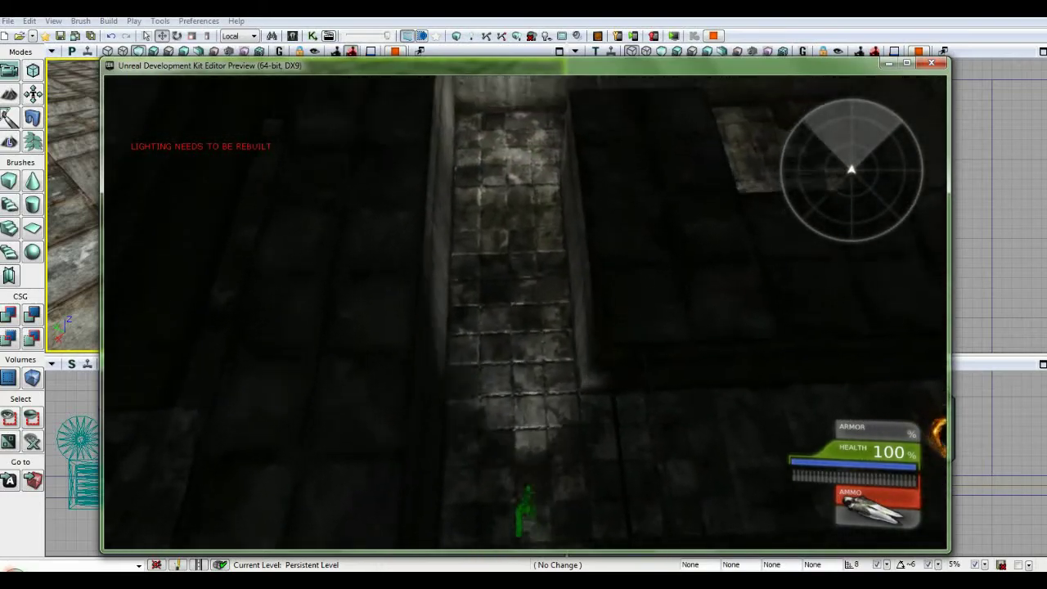
key("w")
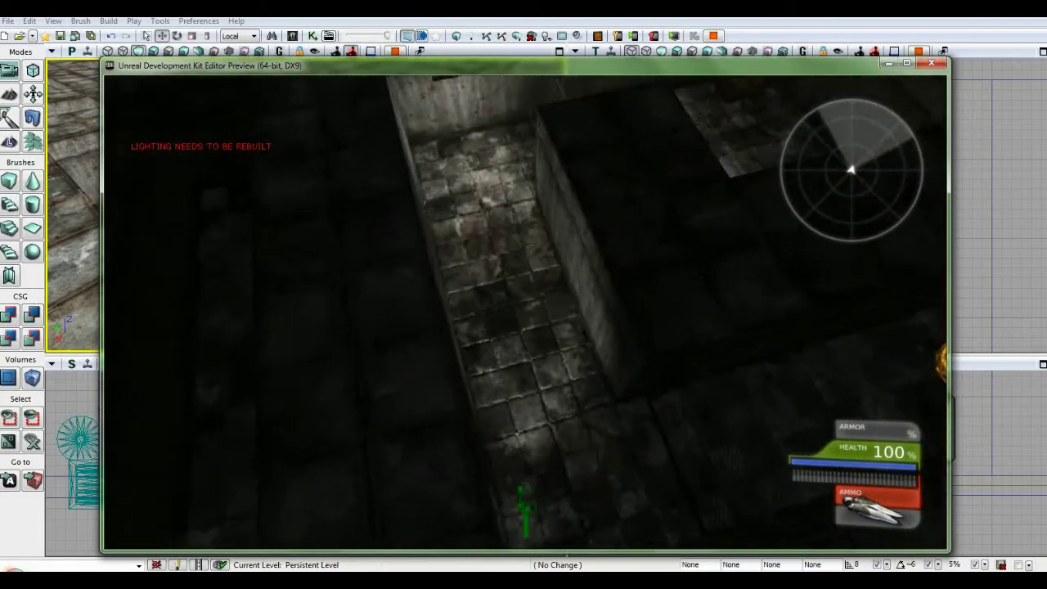
key("w")
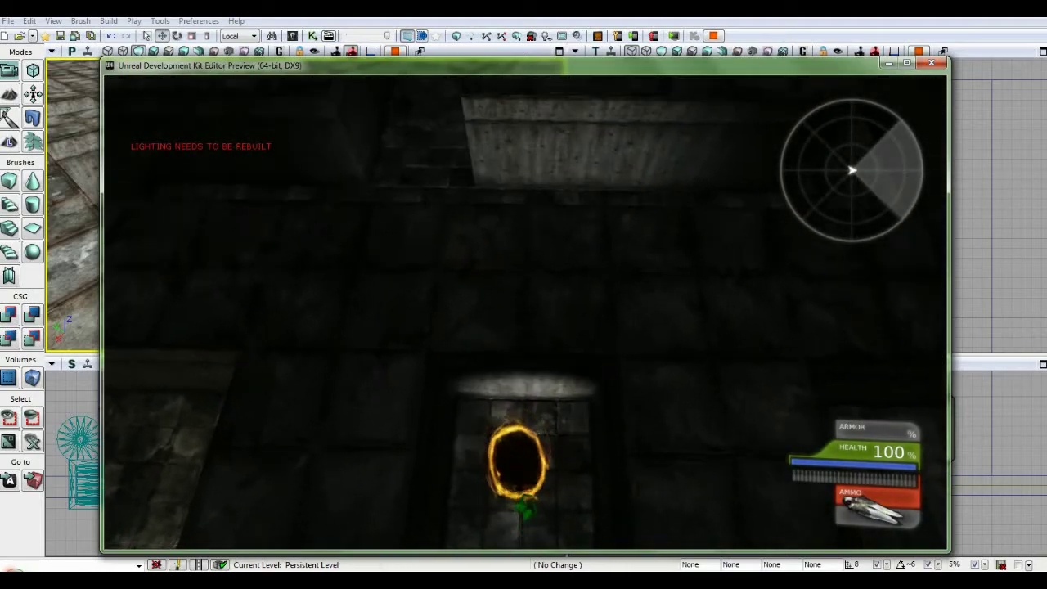
key("w")
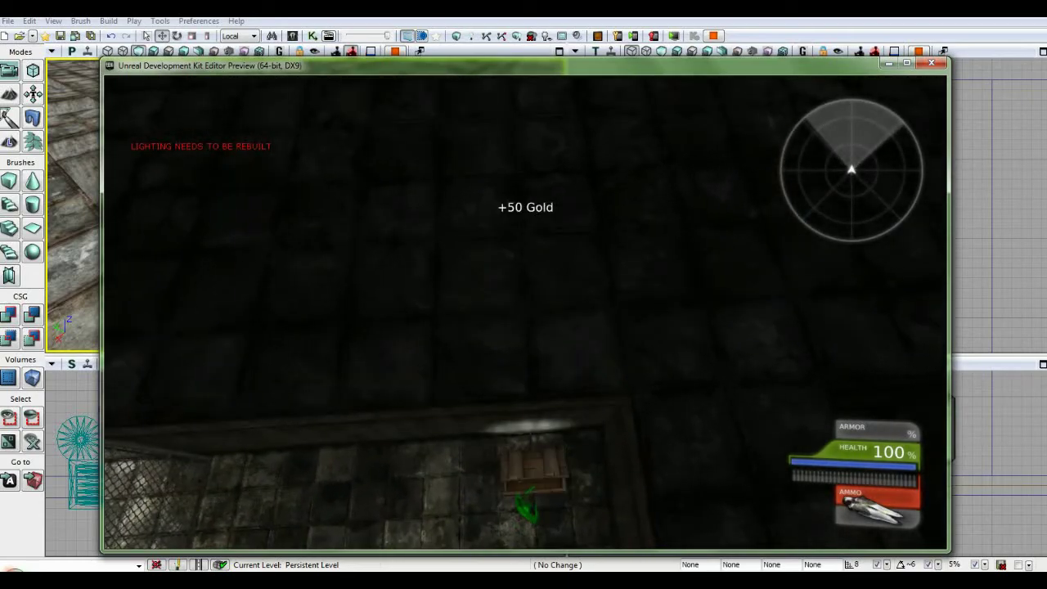
Walk away from the opened crate through the neighbouring corridors and end the play test
key("s")
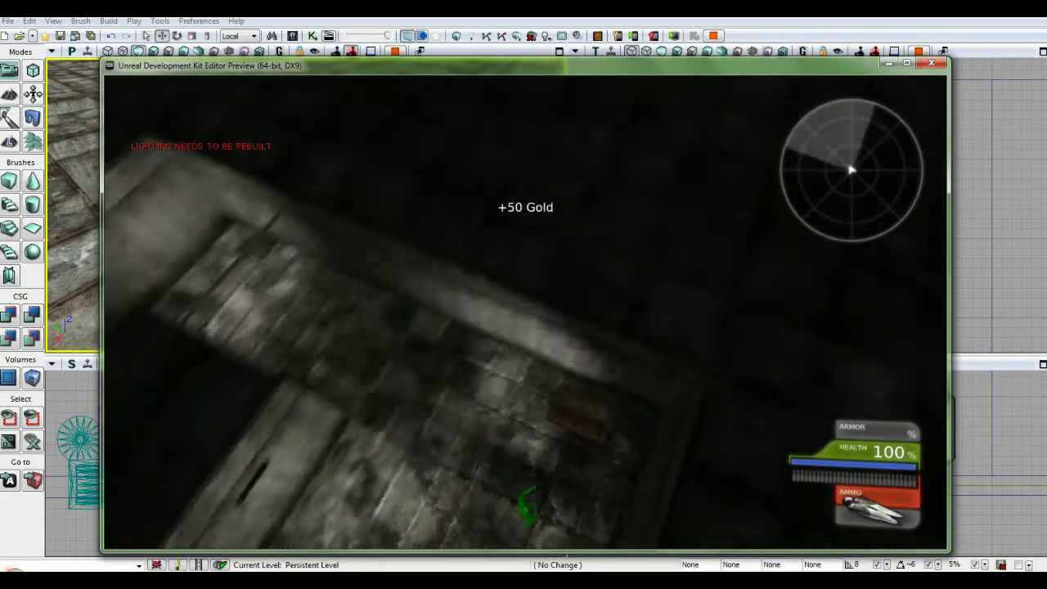
key("w")
key("w")
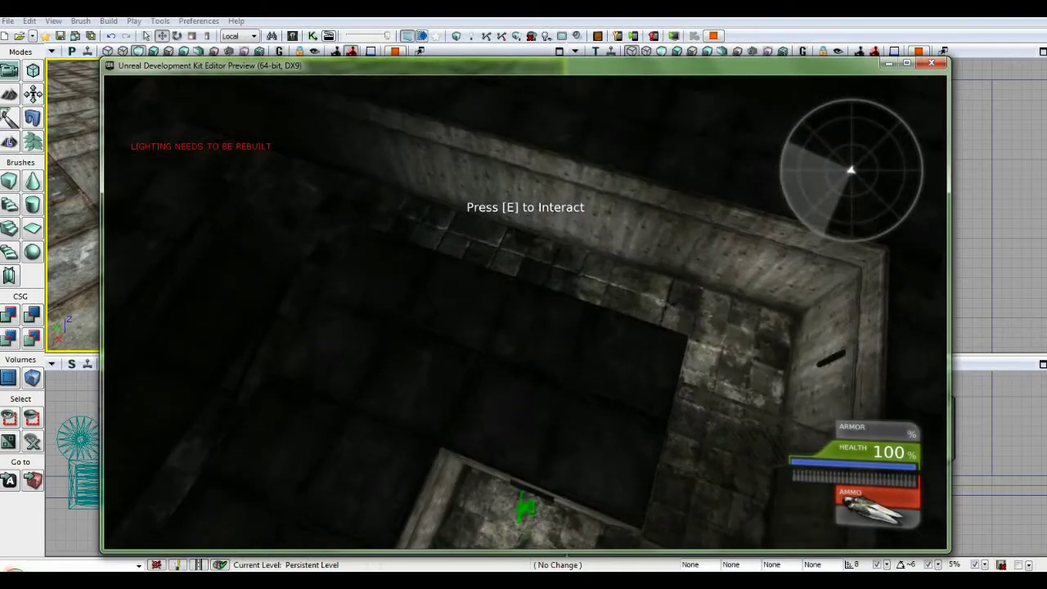
key("s")
key("w")
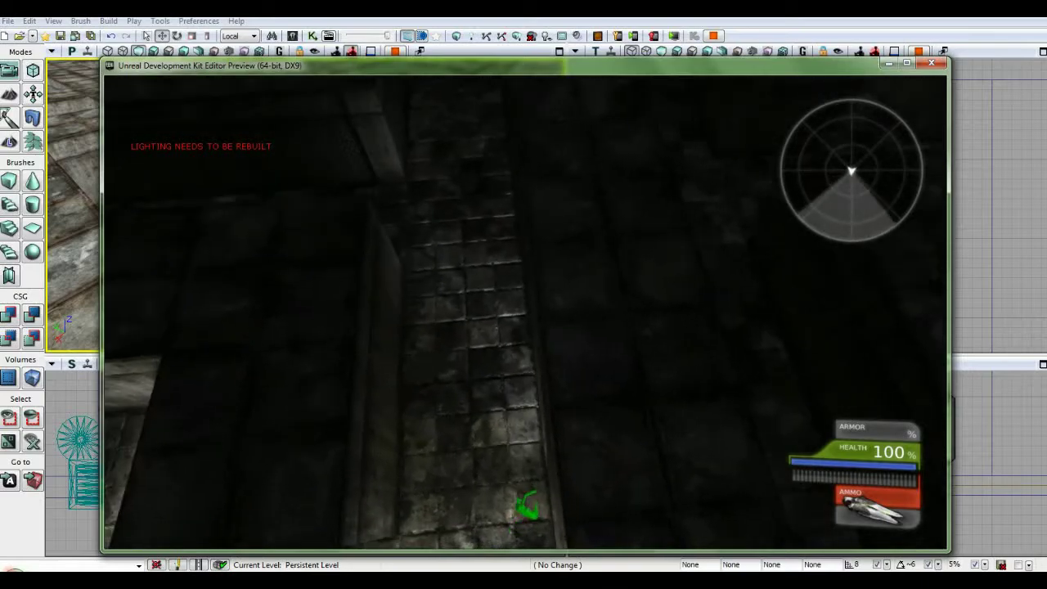
key("Escape")
Examine the treasure placement across the maze in the top view, selecting the loose gold's trigger and the closed crate's actor
left_click(688, 175)
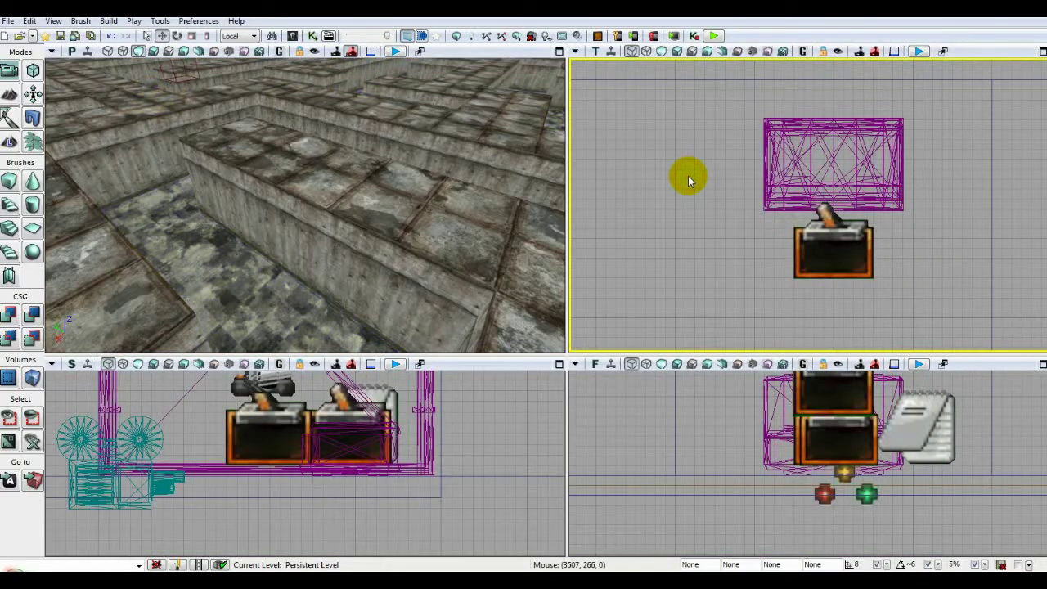
scroll(660, 206, "down", 10)
scroll(660, 206, "down", 2)
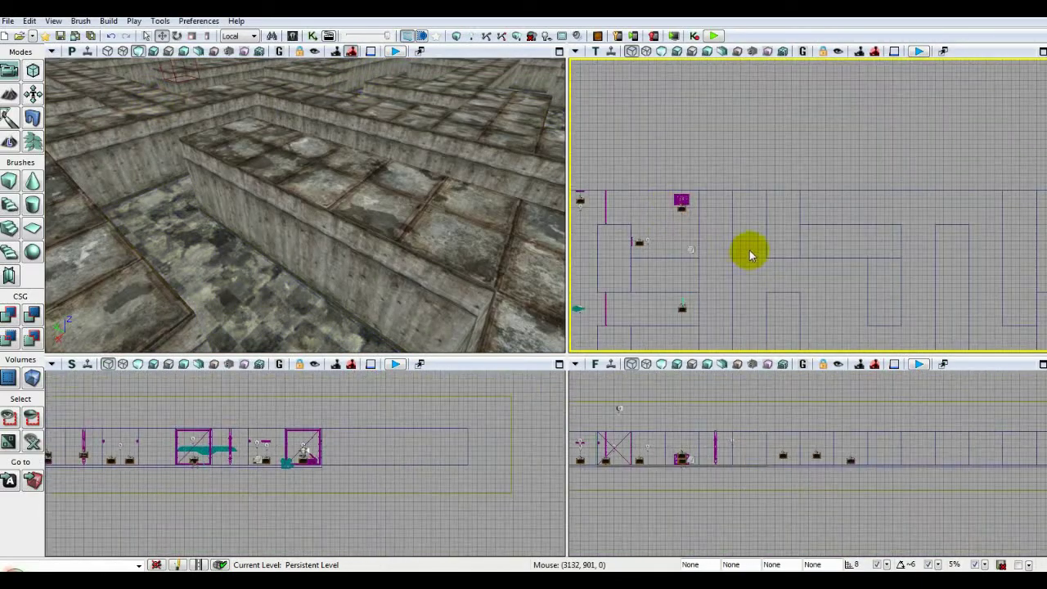
left_click_drag(747, 250, 892, 156)
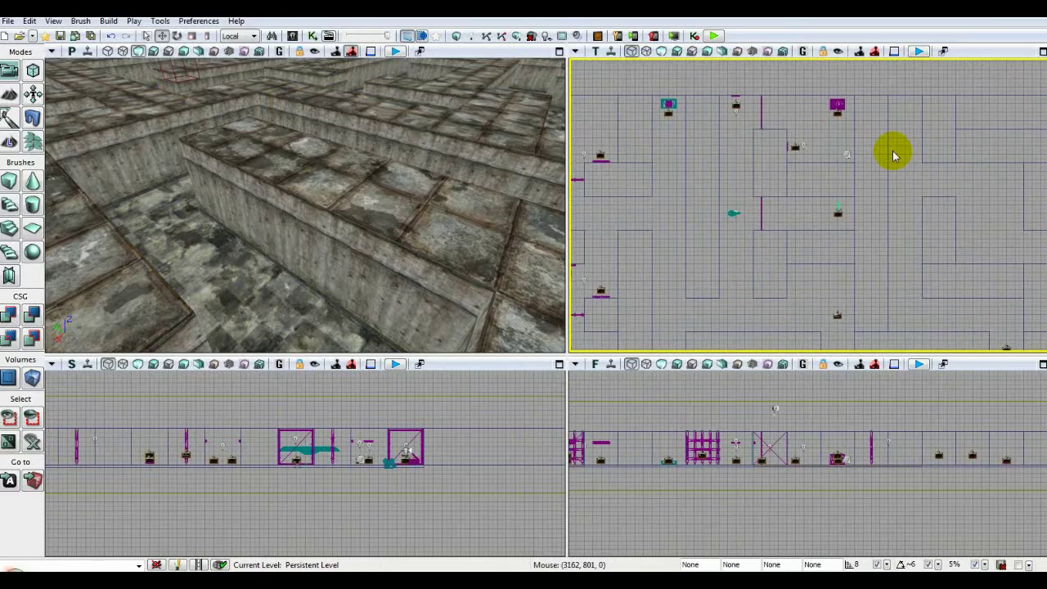
scroll(893, 155, "down", 1)
left_click_drag(878, 252, 878, 225)
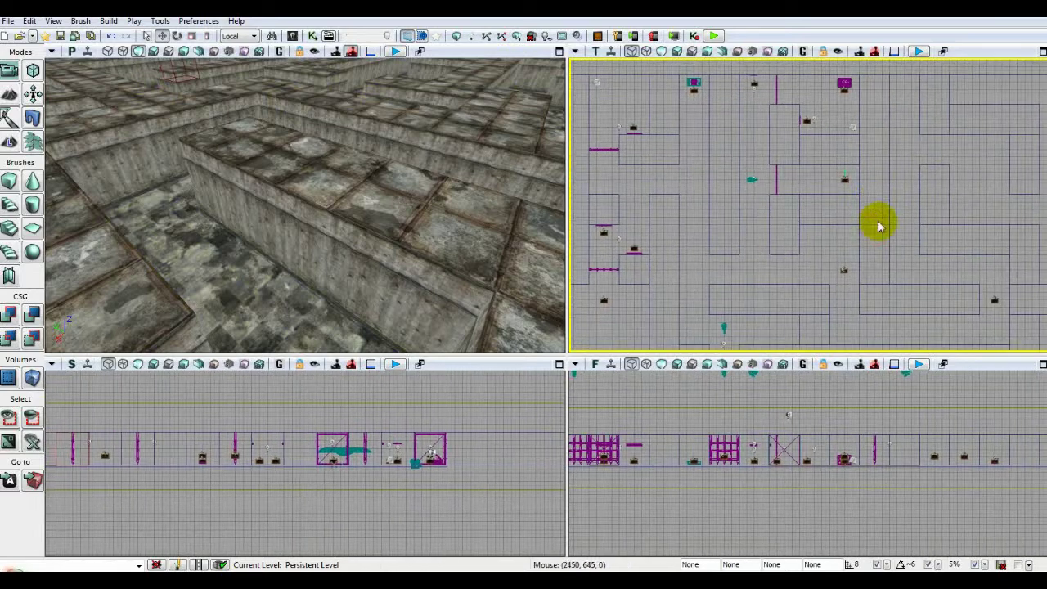
left_click(994, 301)
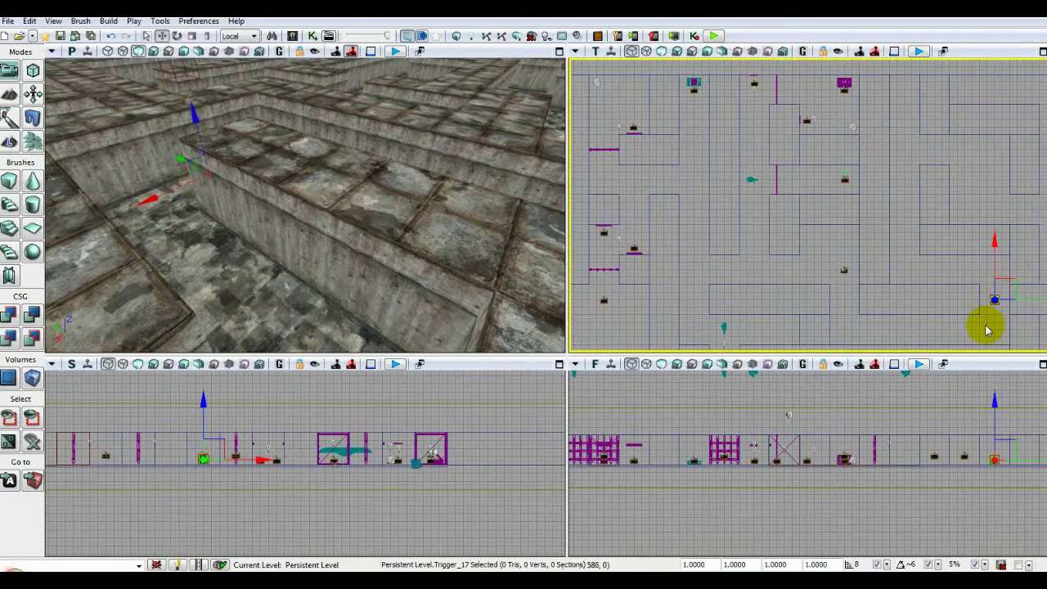
left_click_drag(987, 326, 994, 329)
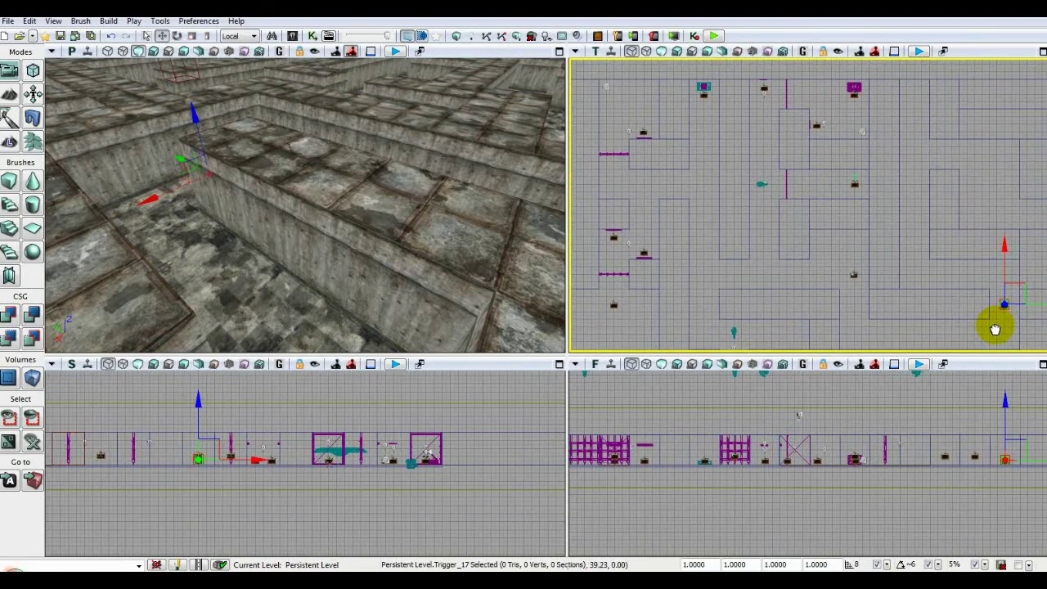
left_click(703, 87)
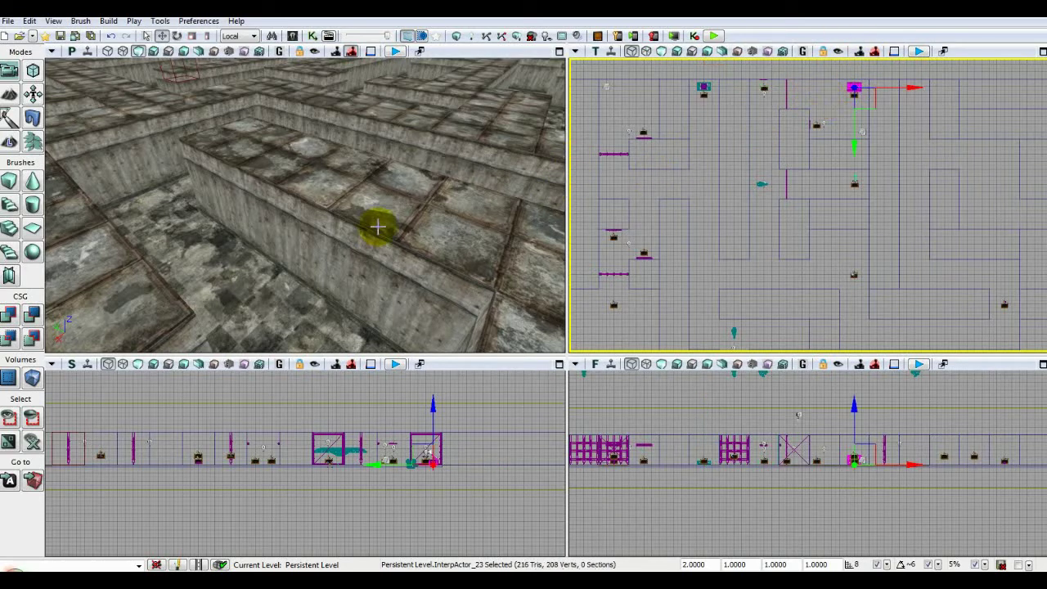
Build the level's lighting at Preview quality with Lightmass for BSP and static meshes, closing the build report windows
right_click(266, 304)
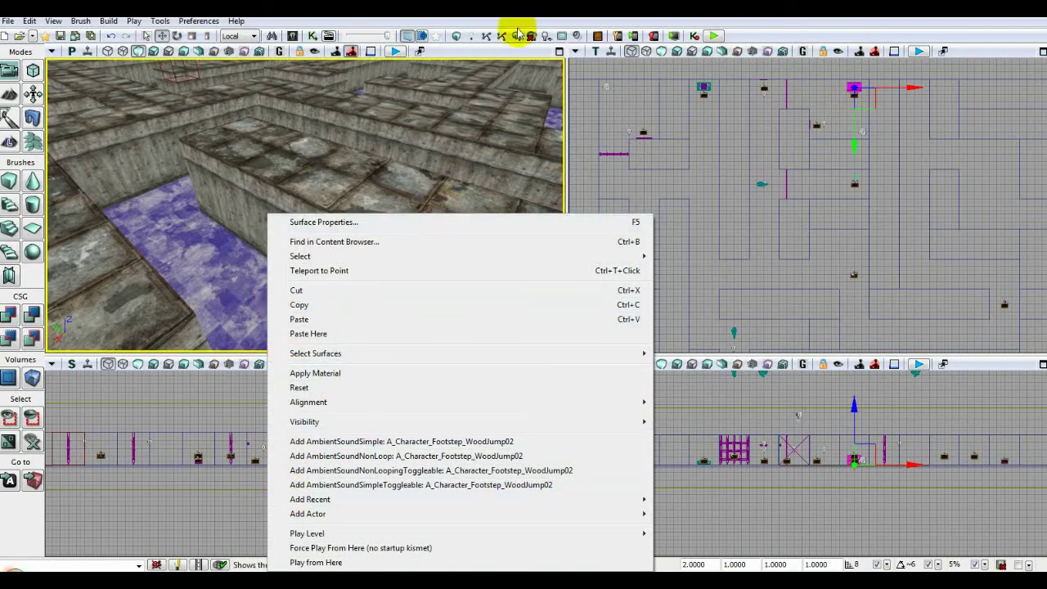
left_click(479, 54)
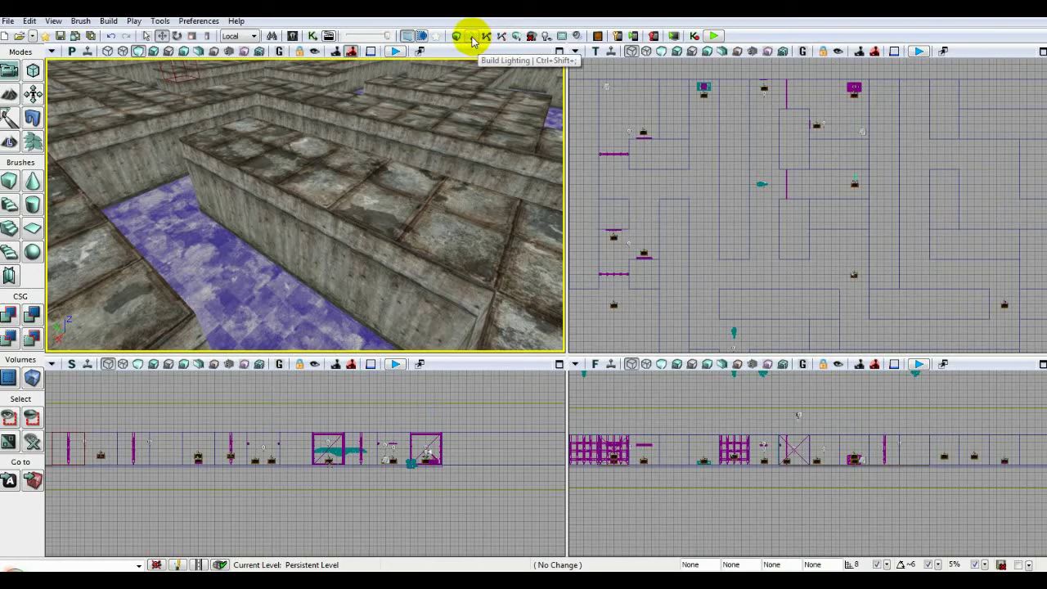
left_click(472, 36)
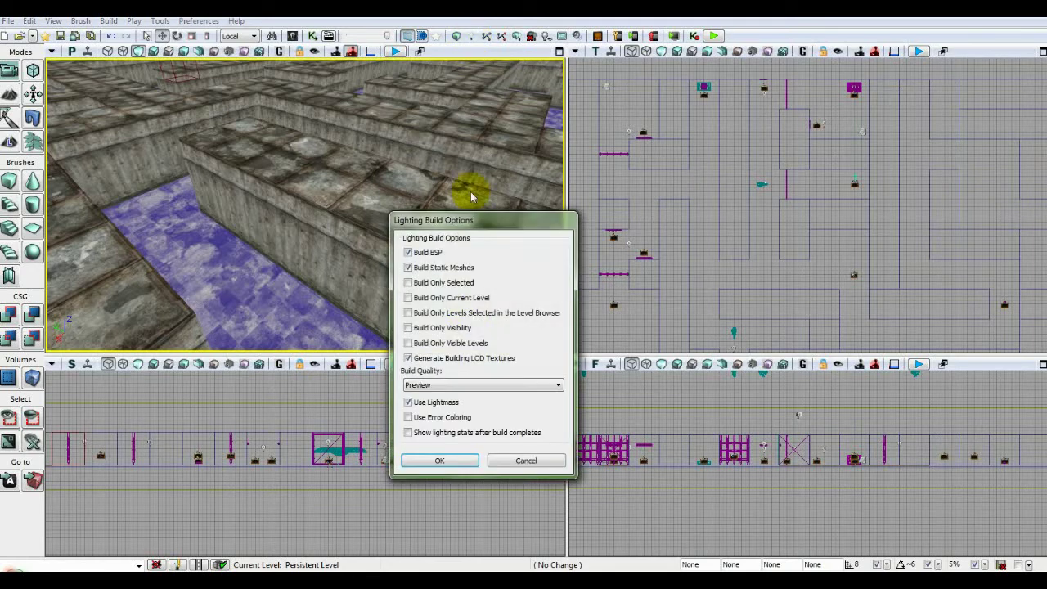
left_click(438, 462)
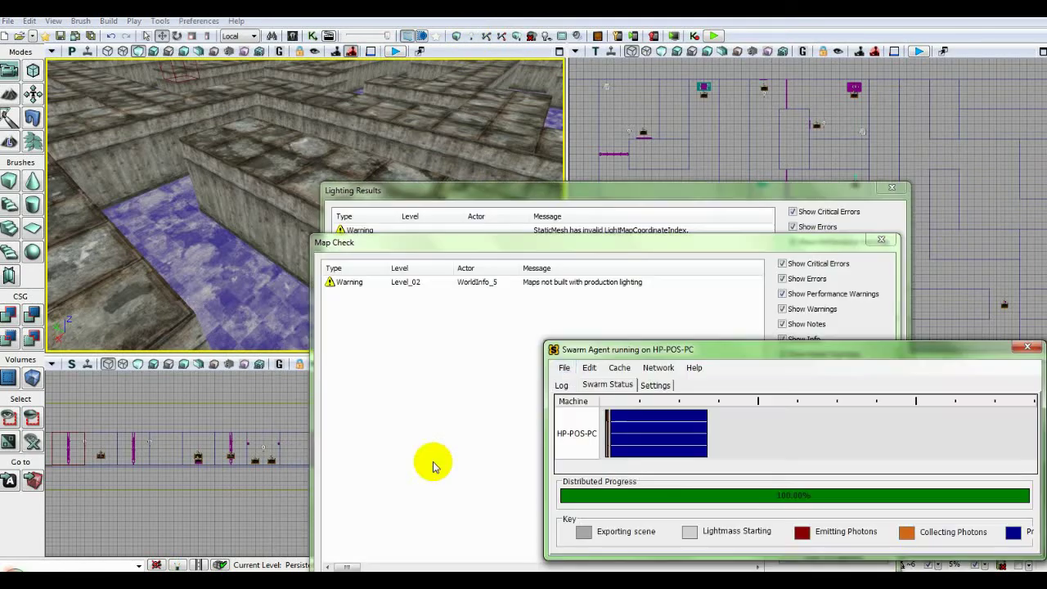
left_click(1029, 347)
left_click(878, 222)
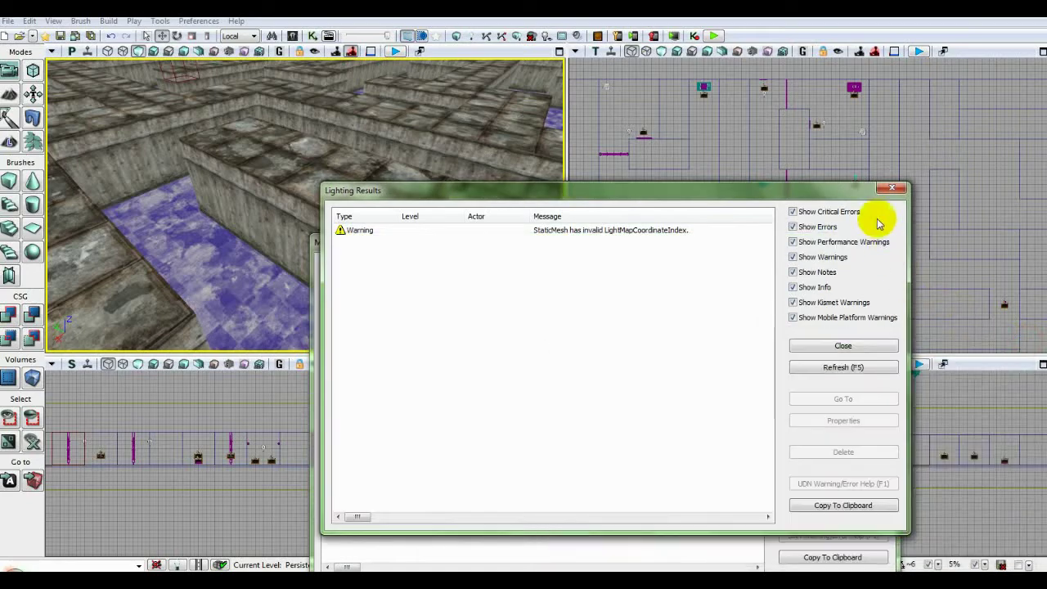
left_click(890, 189)
left_click(880, 234)
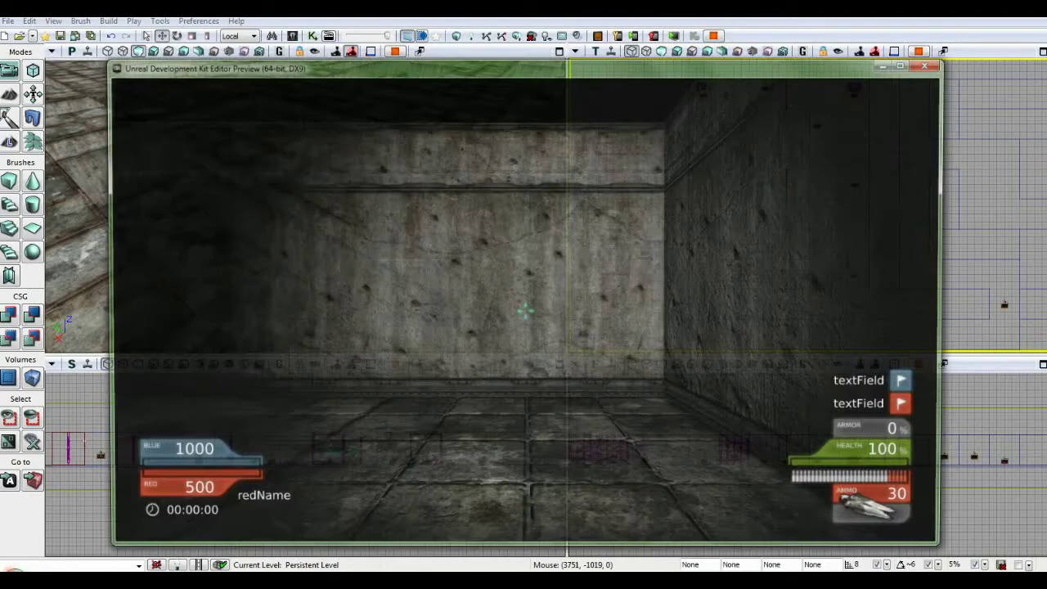
Play-test the level in the preview, running through the maze corridors to the loose gold to test its pickup
key("w")
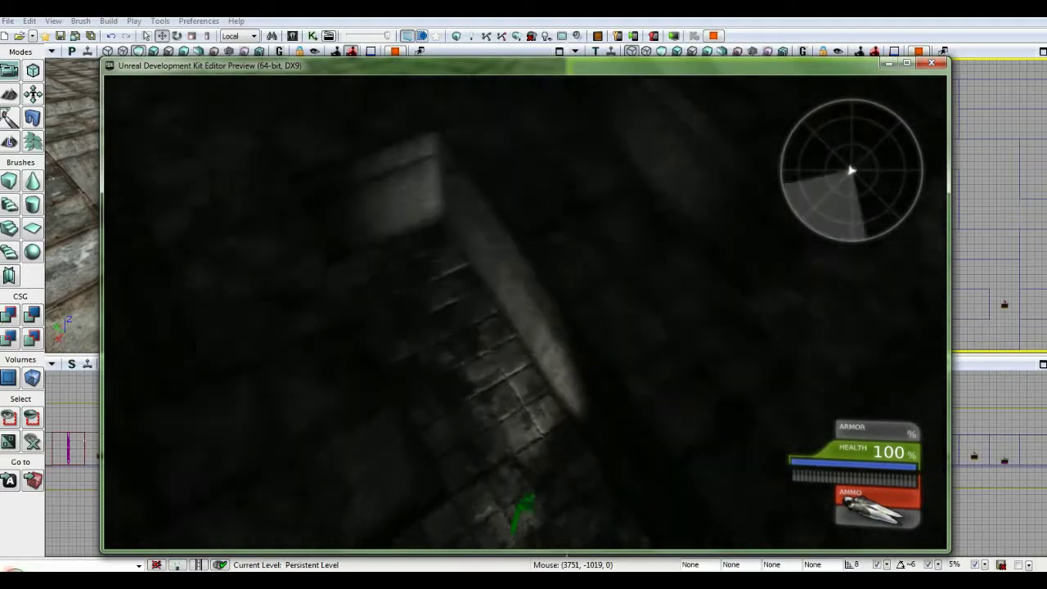
key("w")
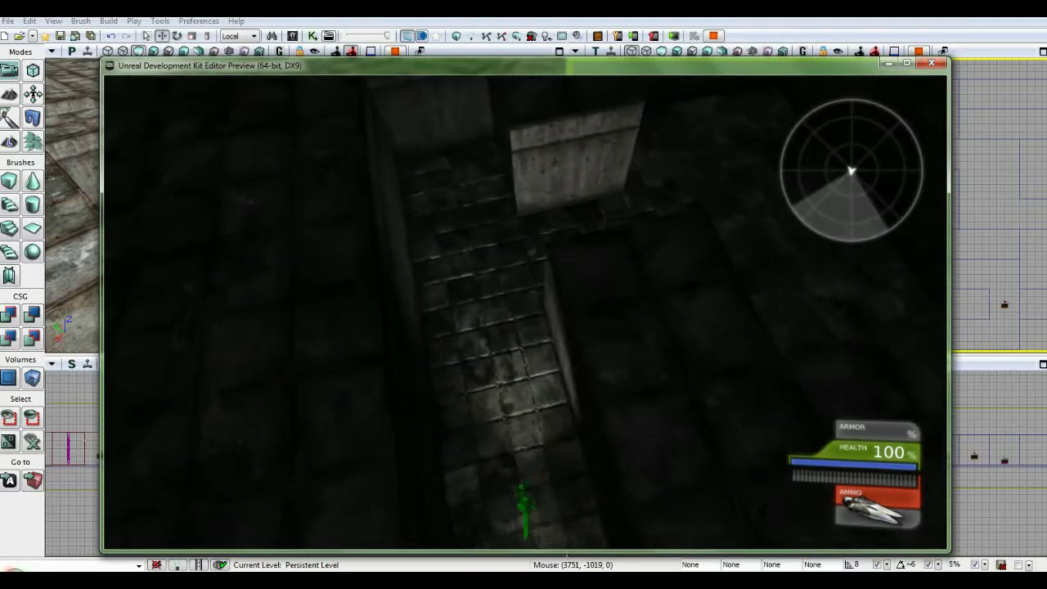
key("w")
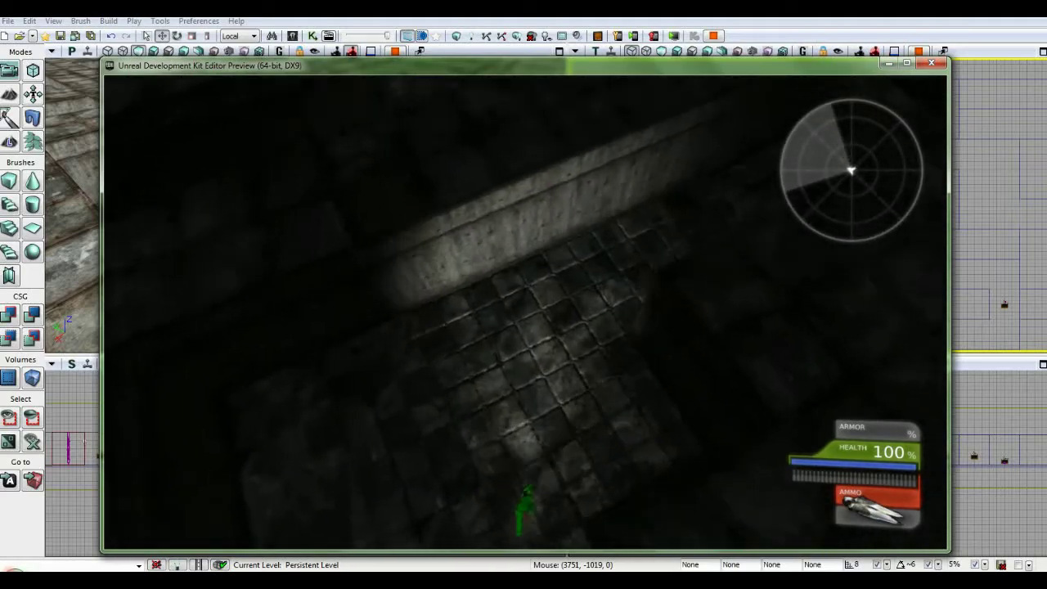
key("w")
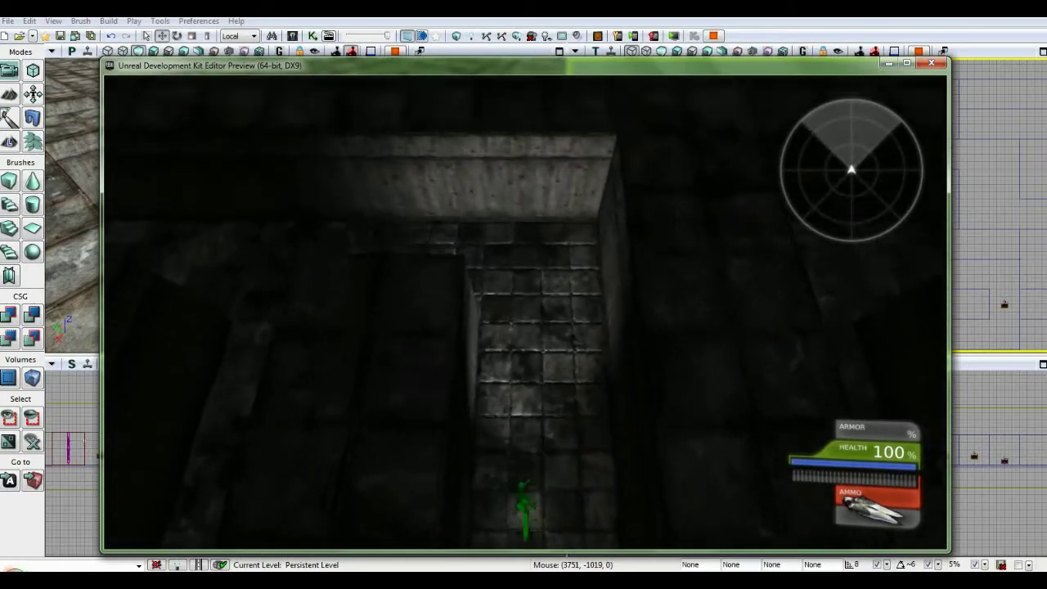
key("w")
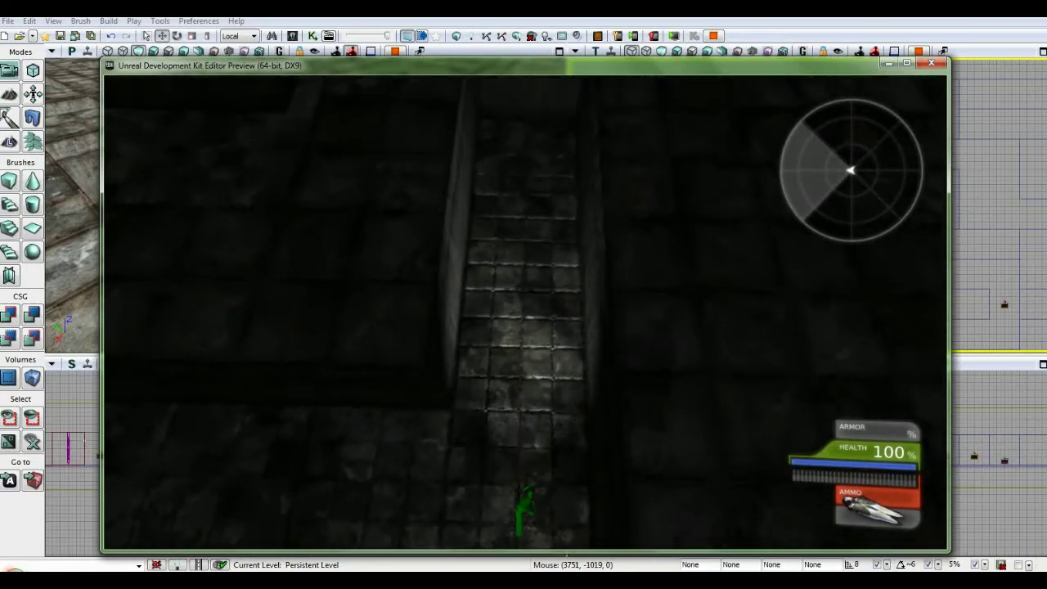
key("w")
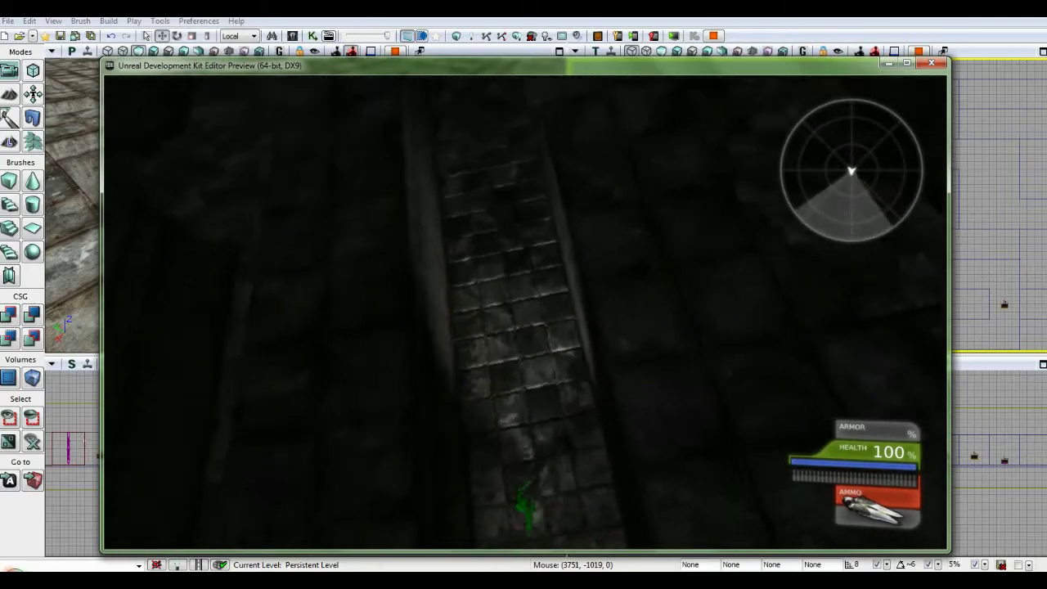
key("w")
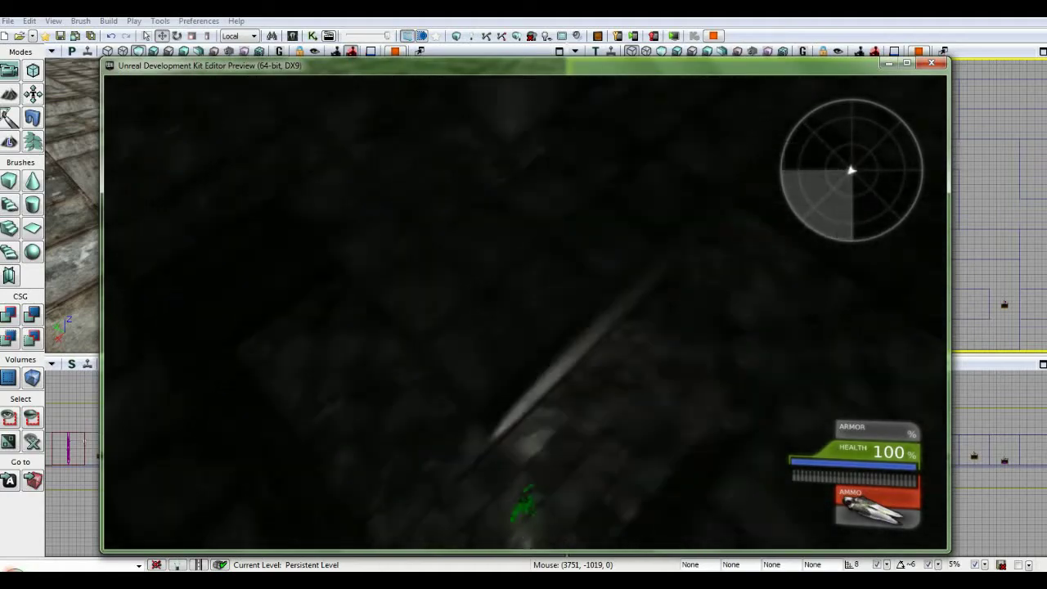
key("w")
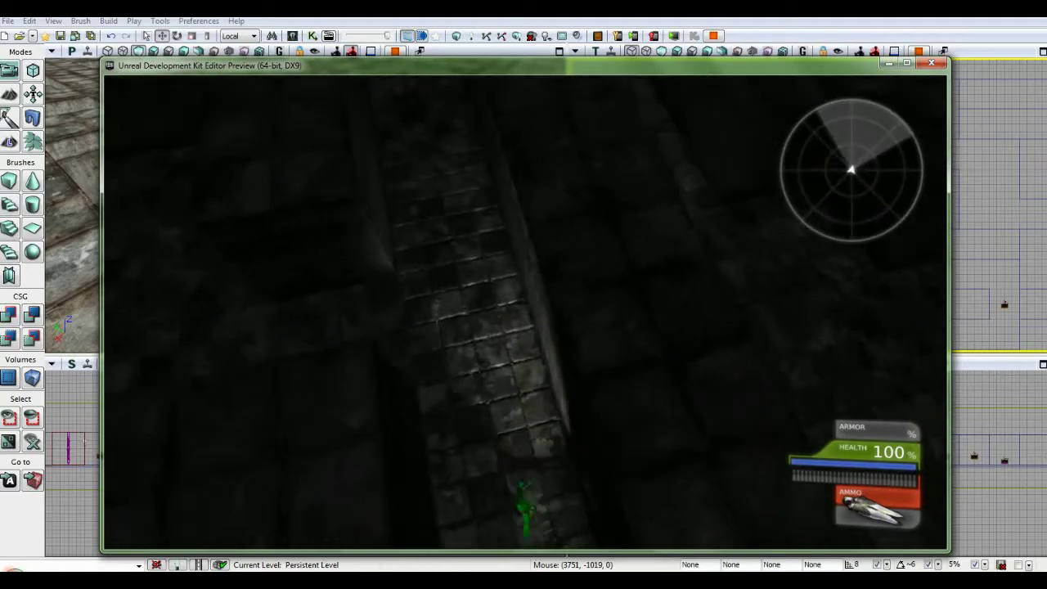
key("w")
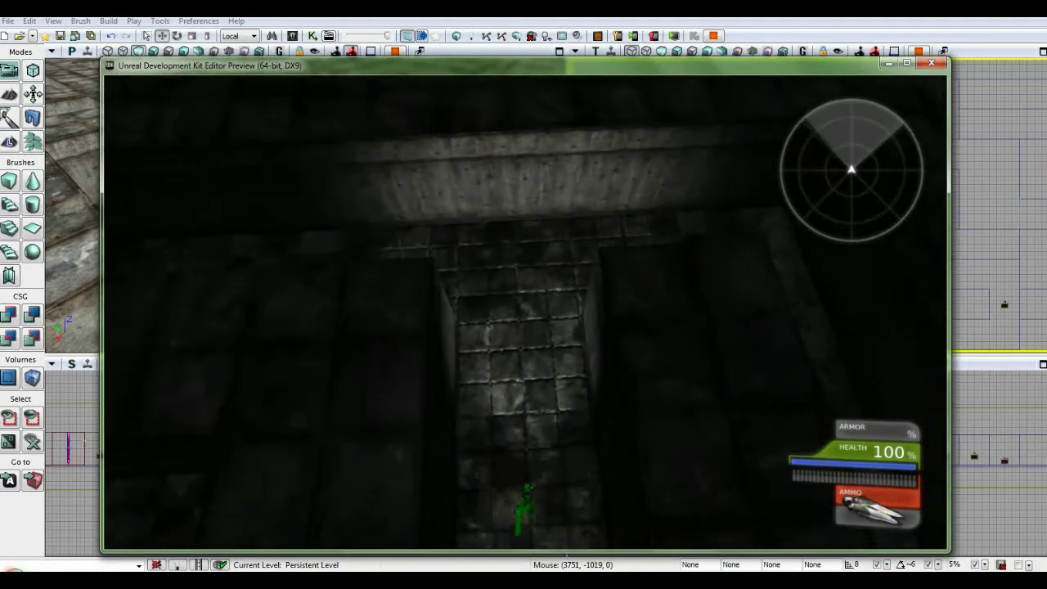
key("w")
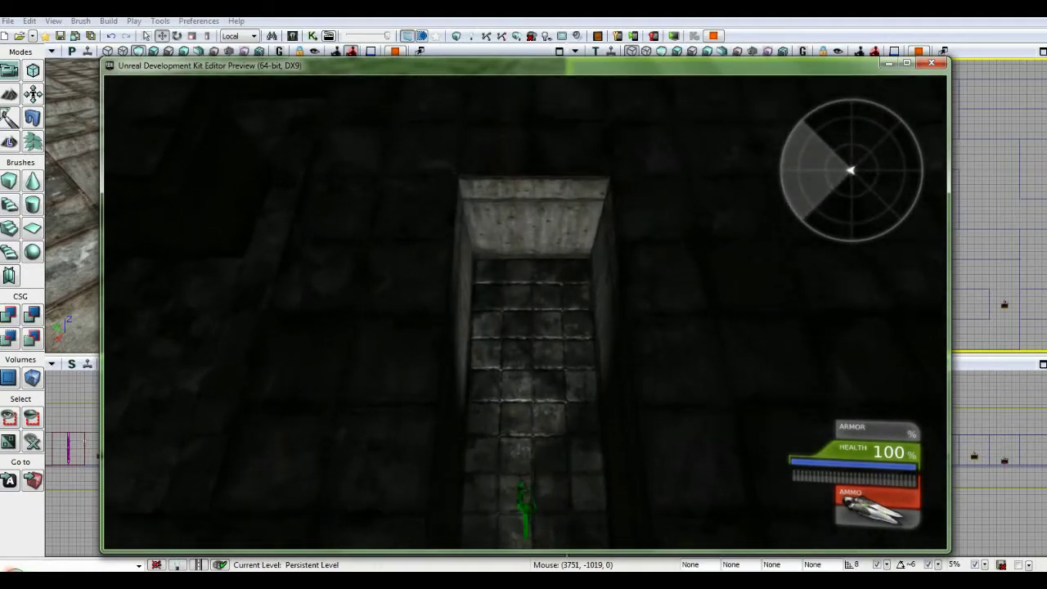
key("w")
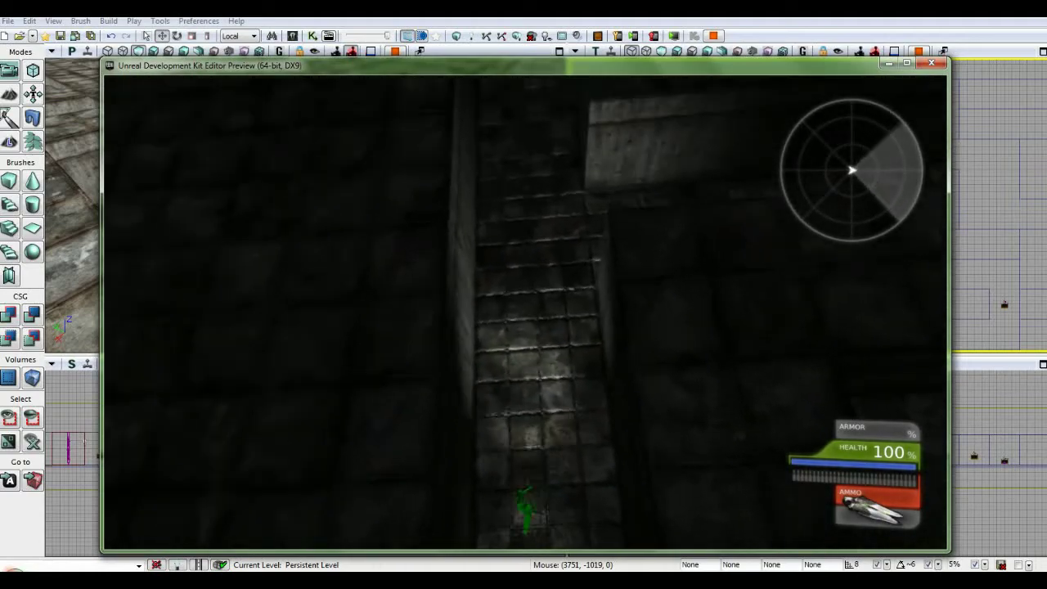
key("w")
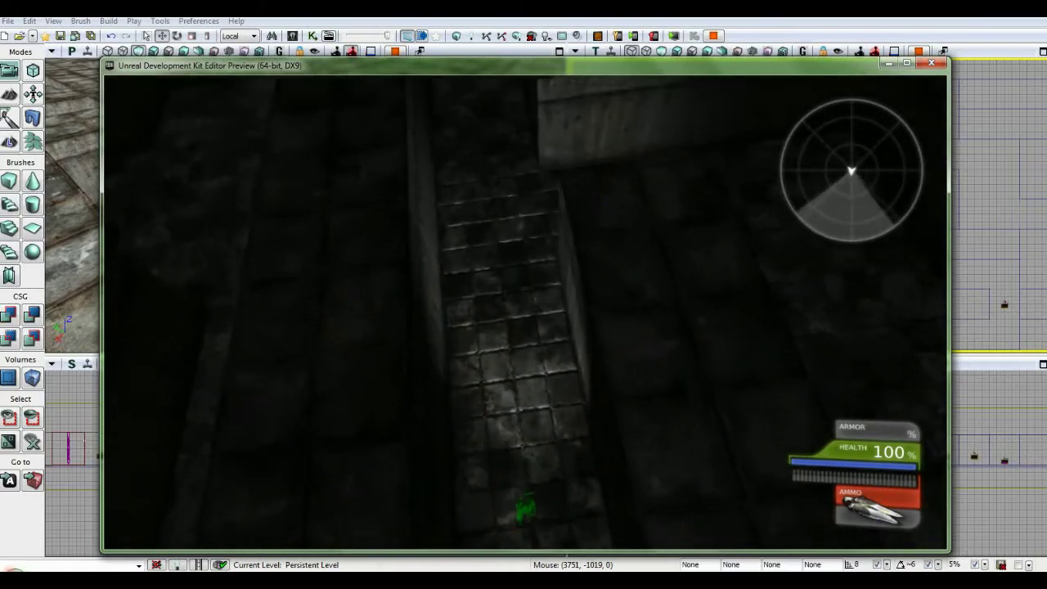
key("w")
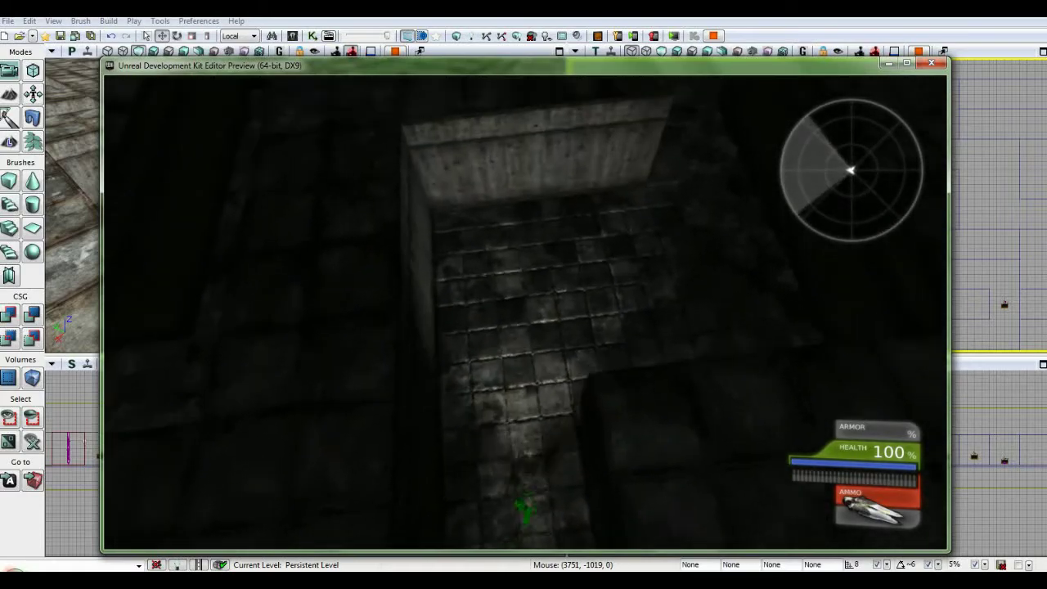
key("w")
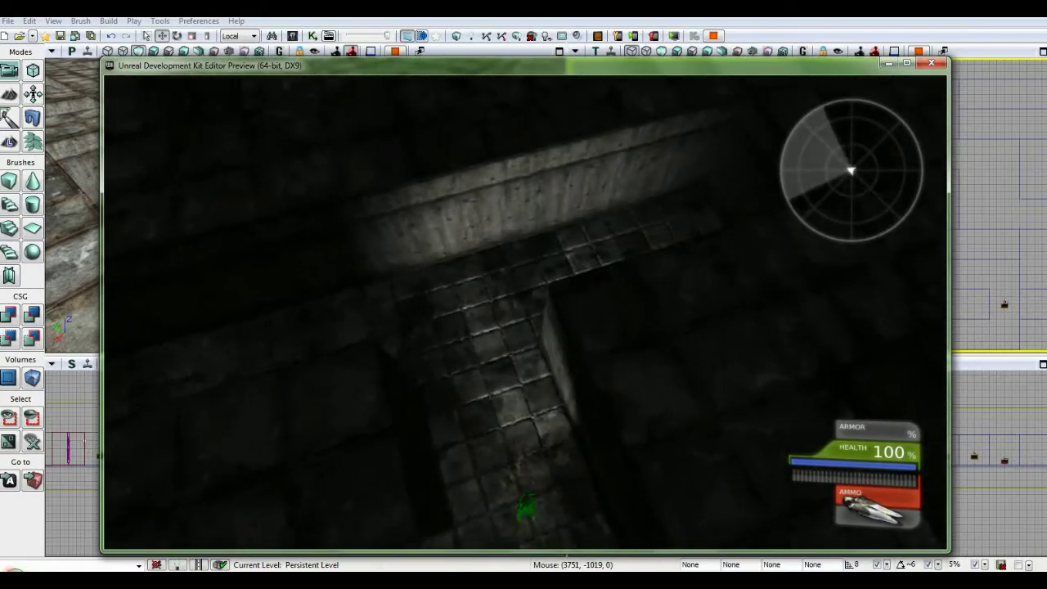
key("w")
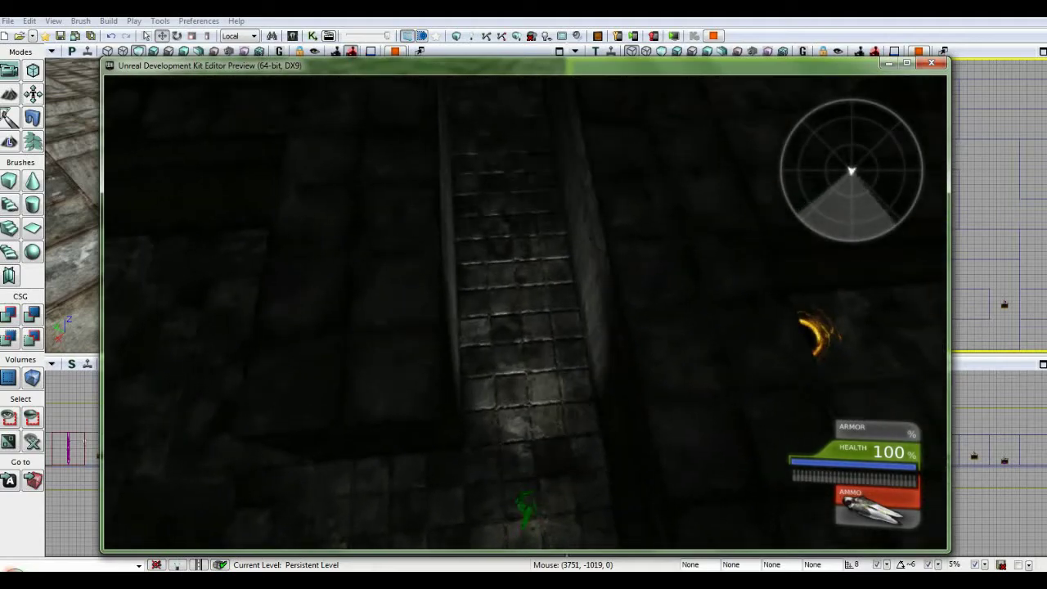
key("w")
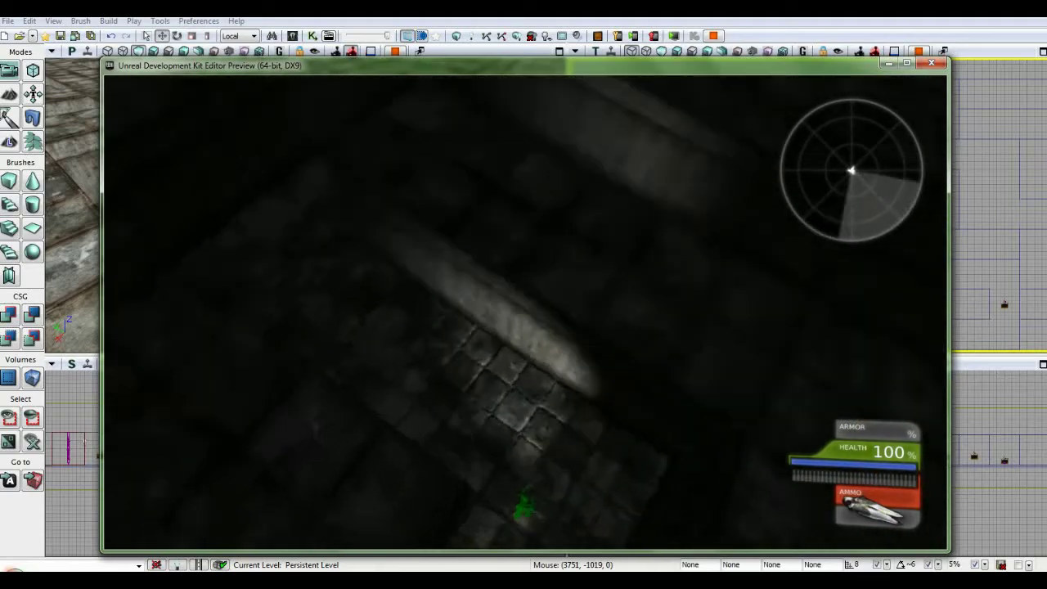
key("w")
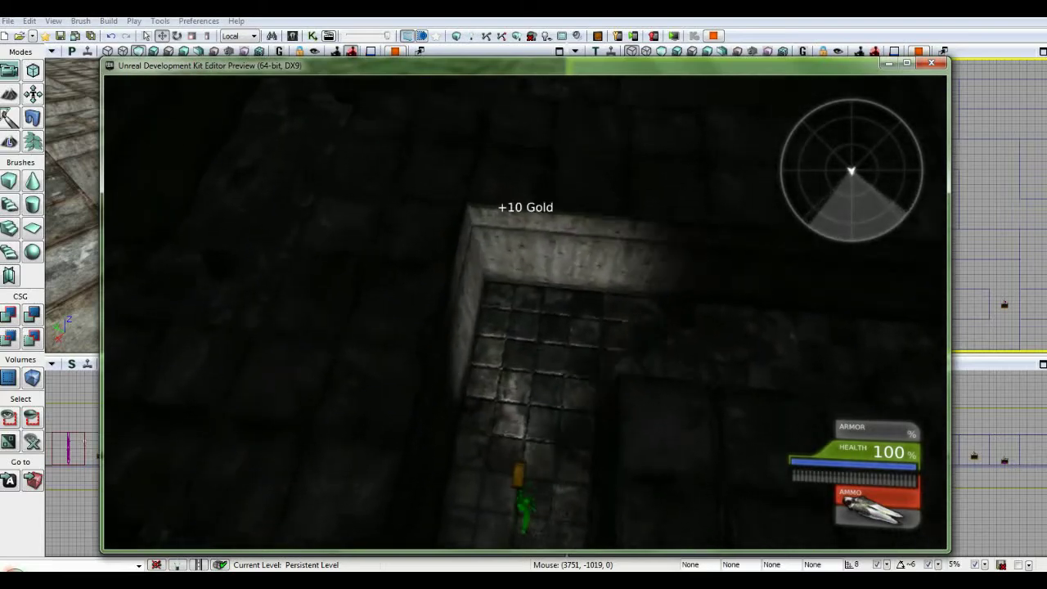
Run on from the gold through the checkpoint to the gated corridor and test the interaction there
key("w")
key("w")
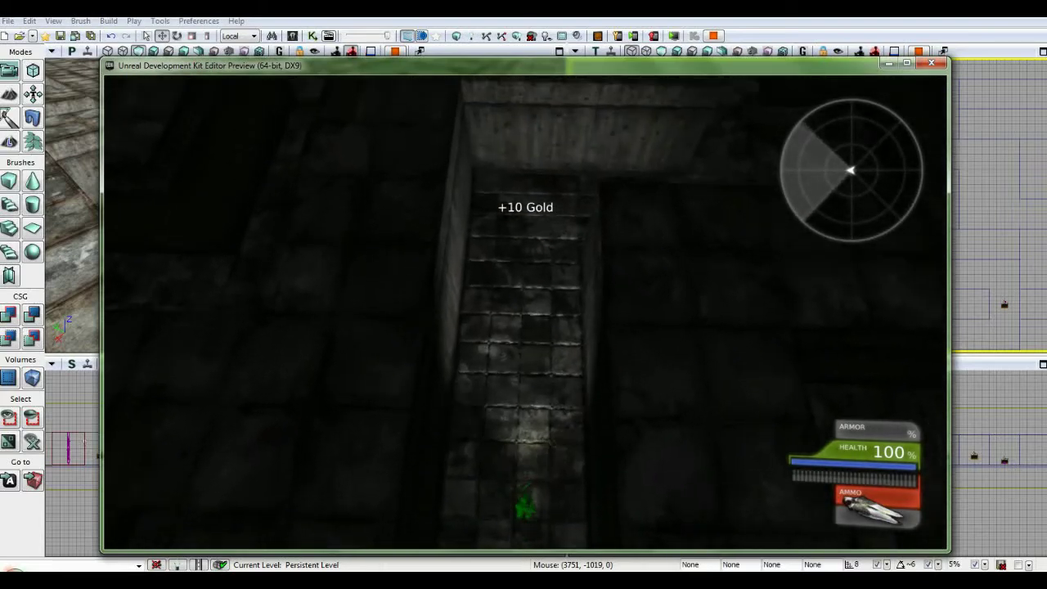
key("w")
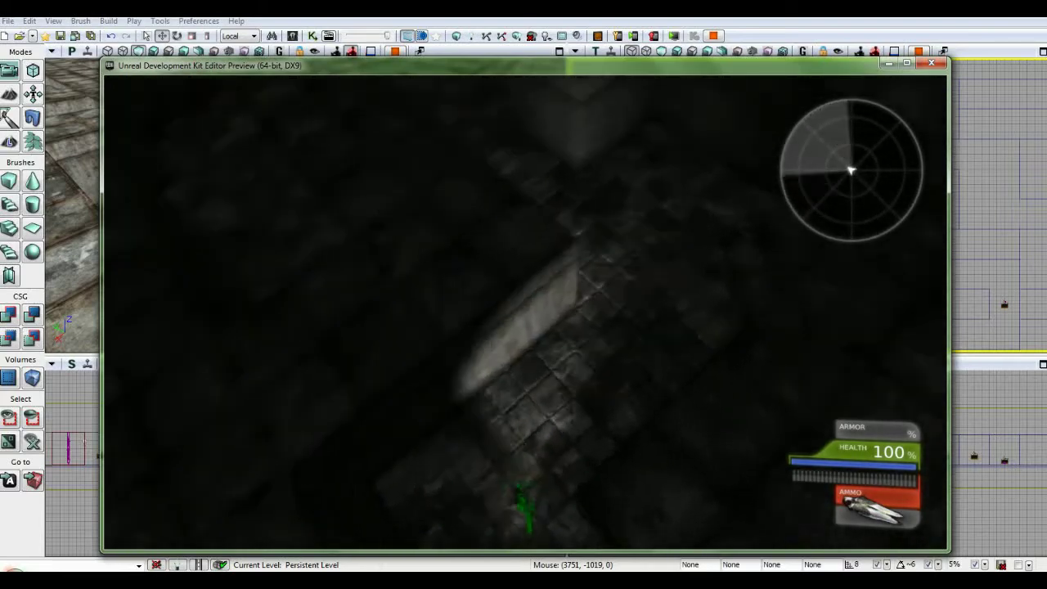
key("w")
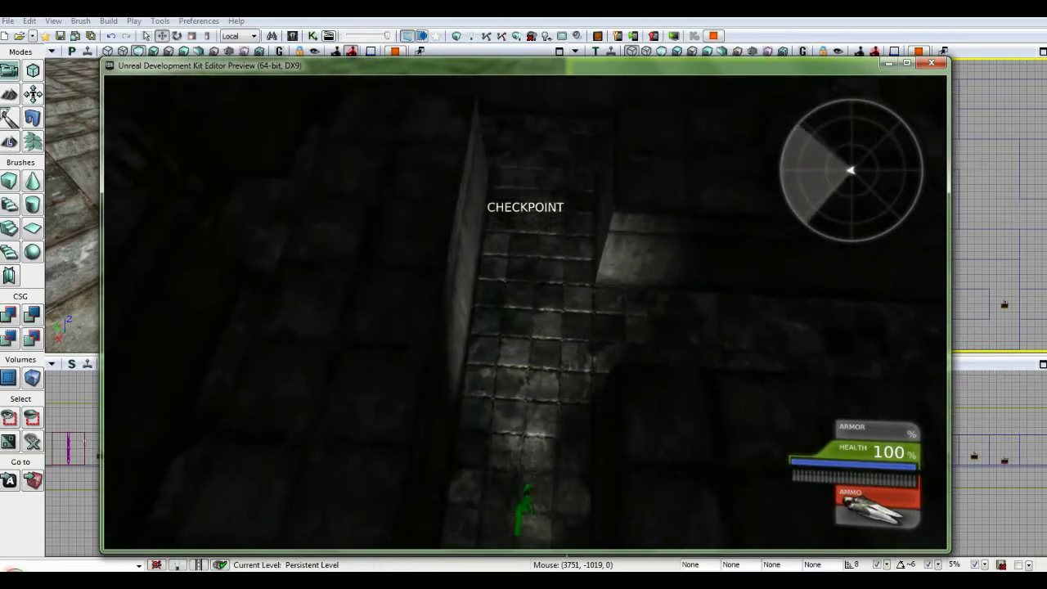
key("w")
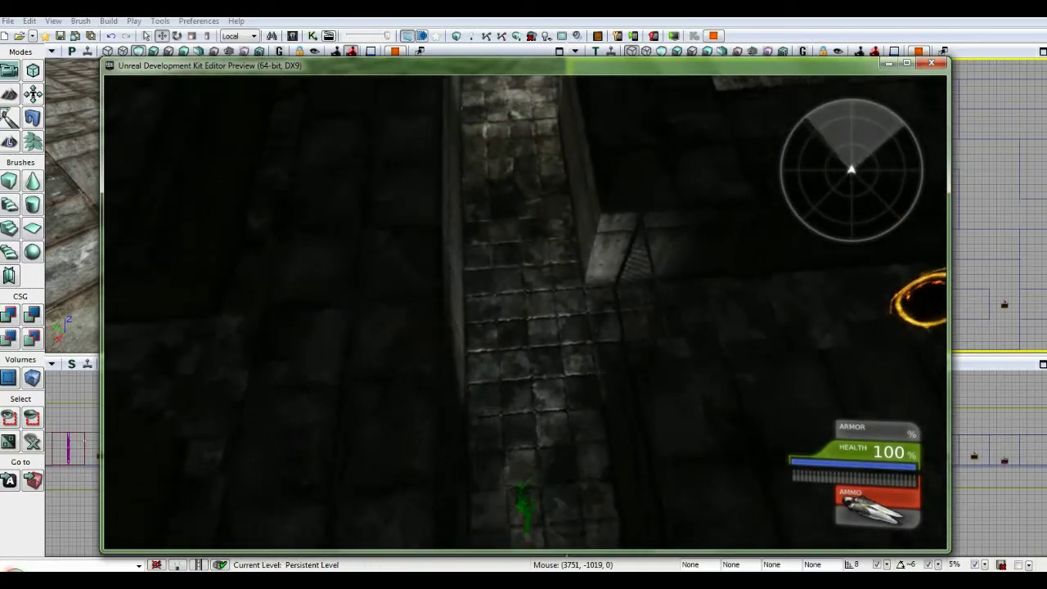
key("w")
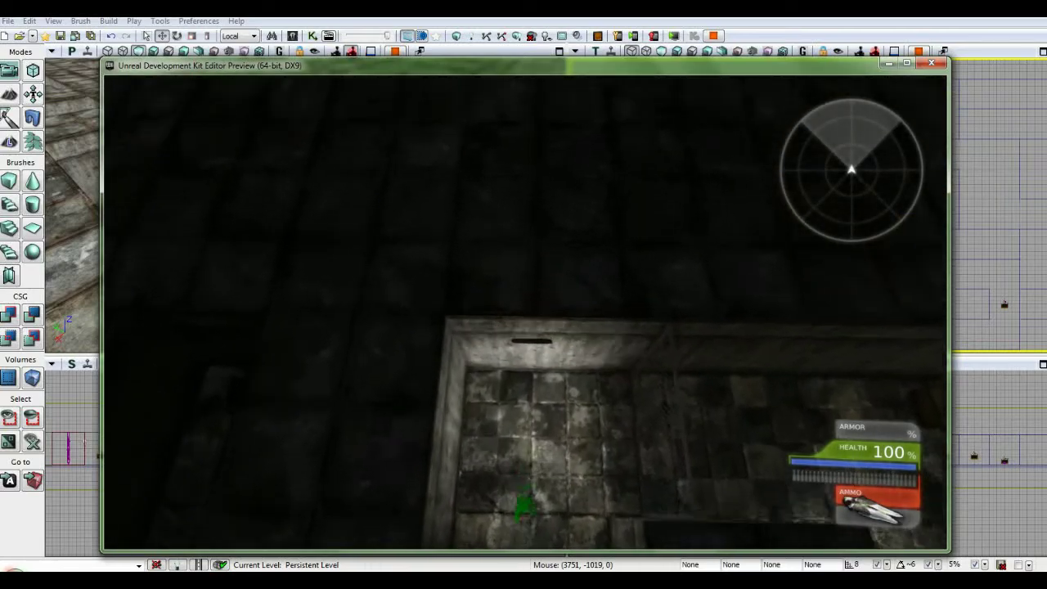
key("e")
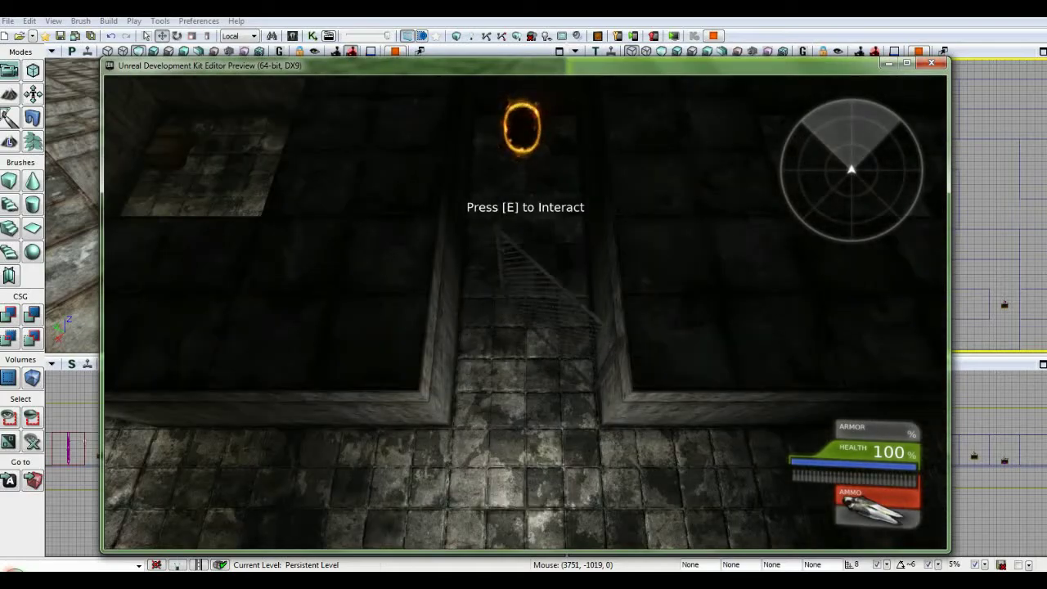
Continue the play-test from the gated corridor, running through the maze passages and the rooms with wall-mounted levers
key("w")
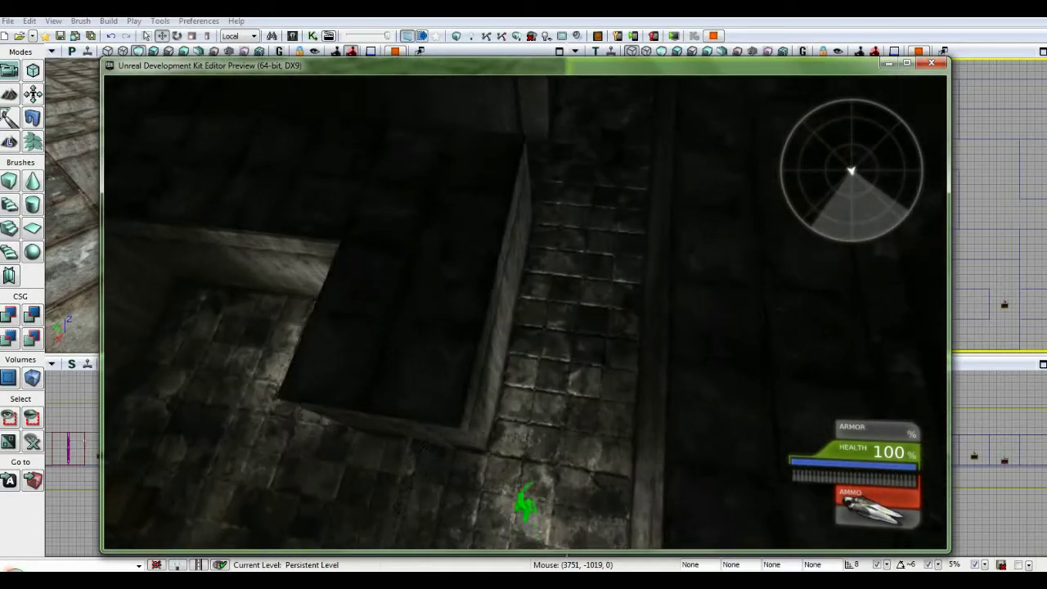
key("w")
key("w")
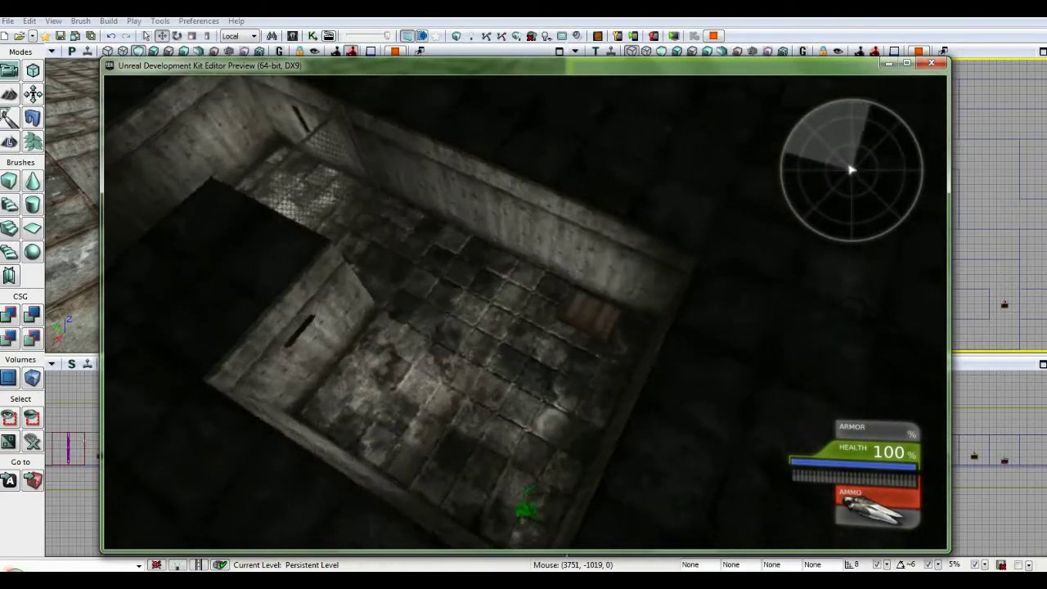
key("w")
key("w")
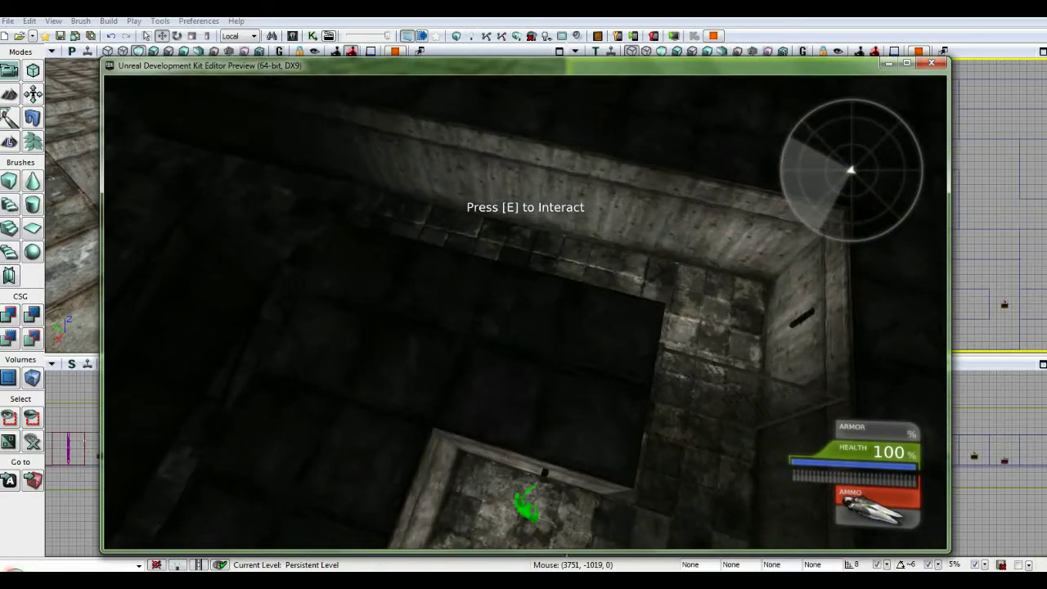
key("s")
key("w")
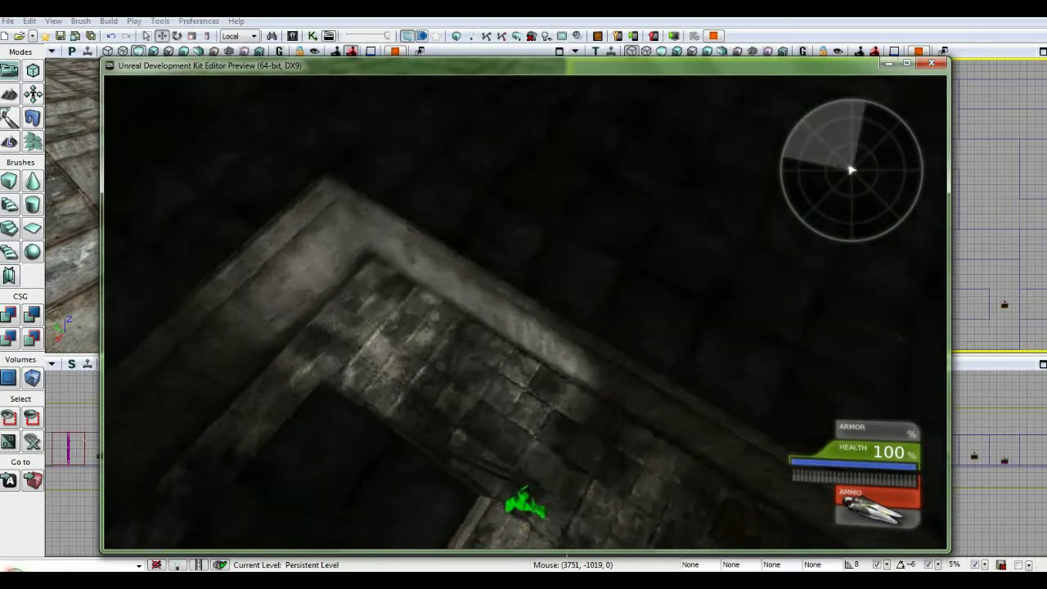
Run through the remaining dark corridors to the crate at the dead end, test its gold reward and end the play-test
key("s")
key("w")
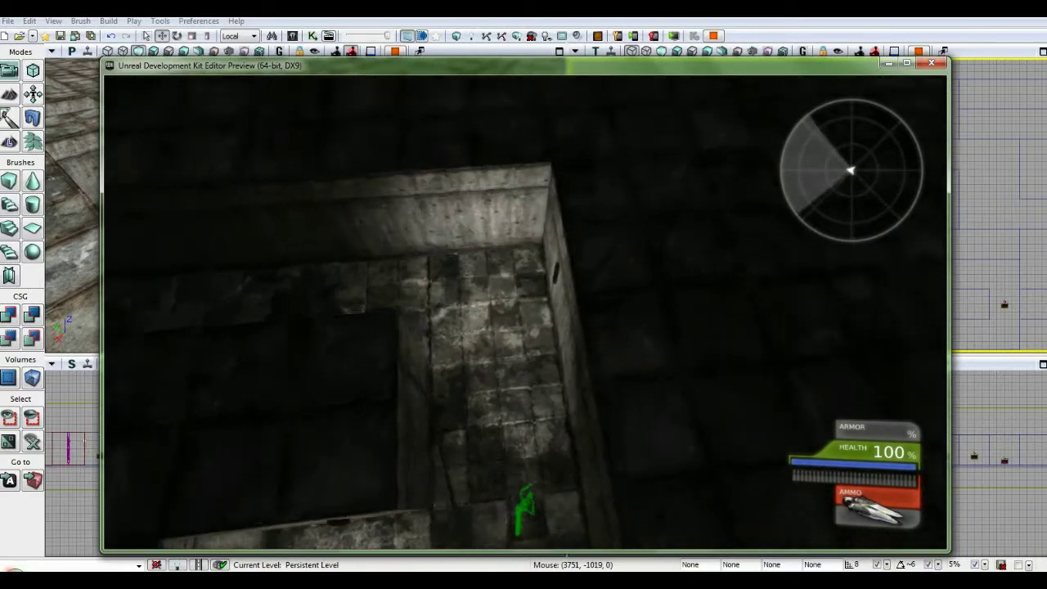
key("w")
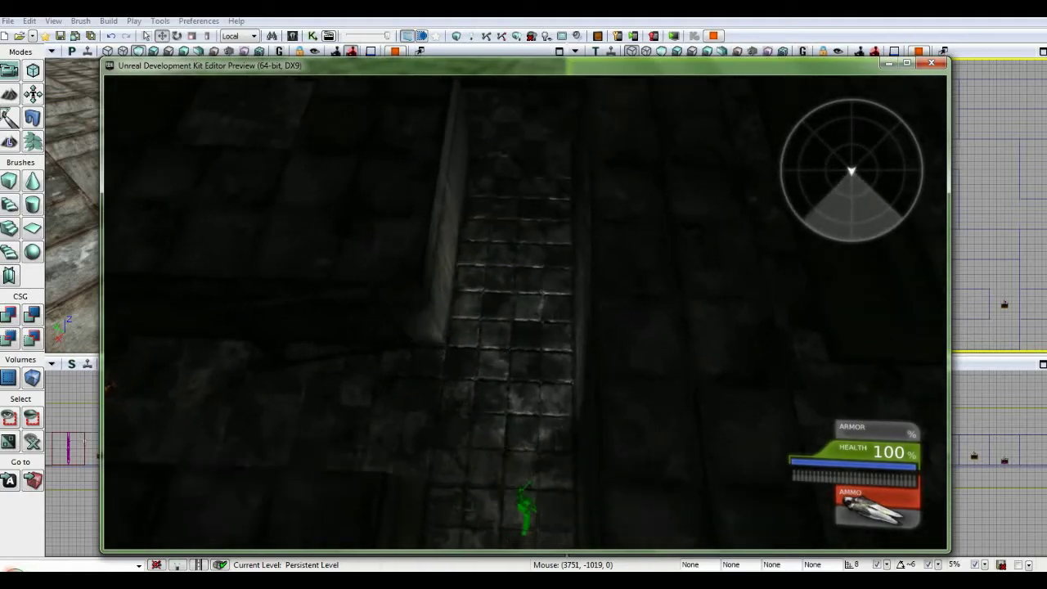
key("w")
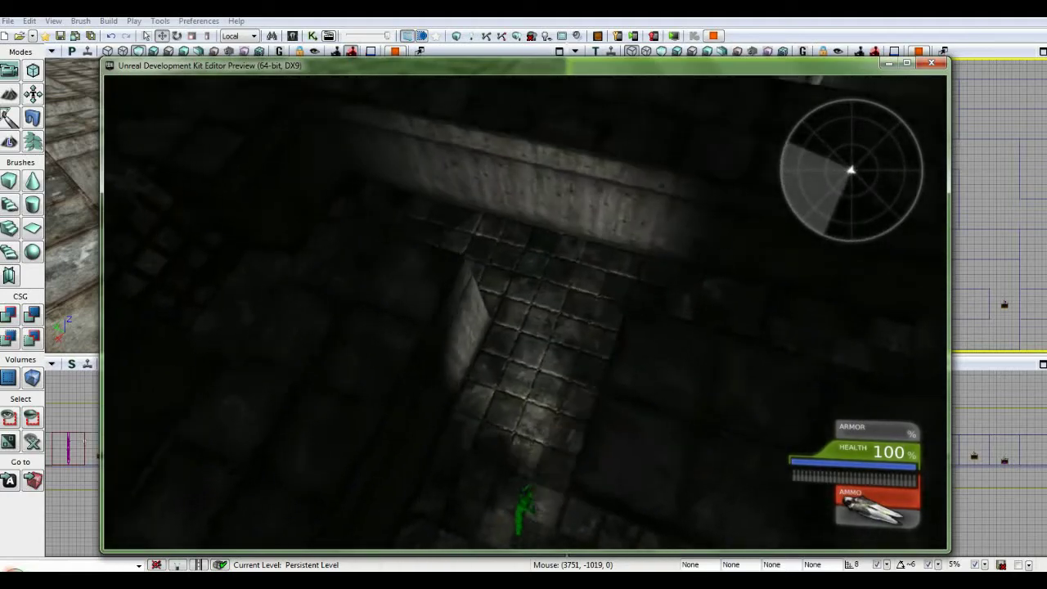
key("w")
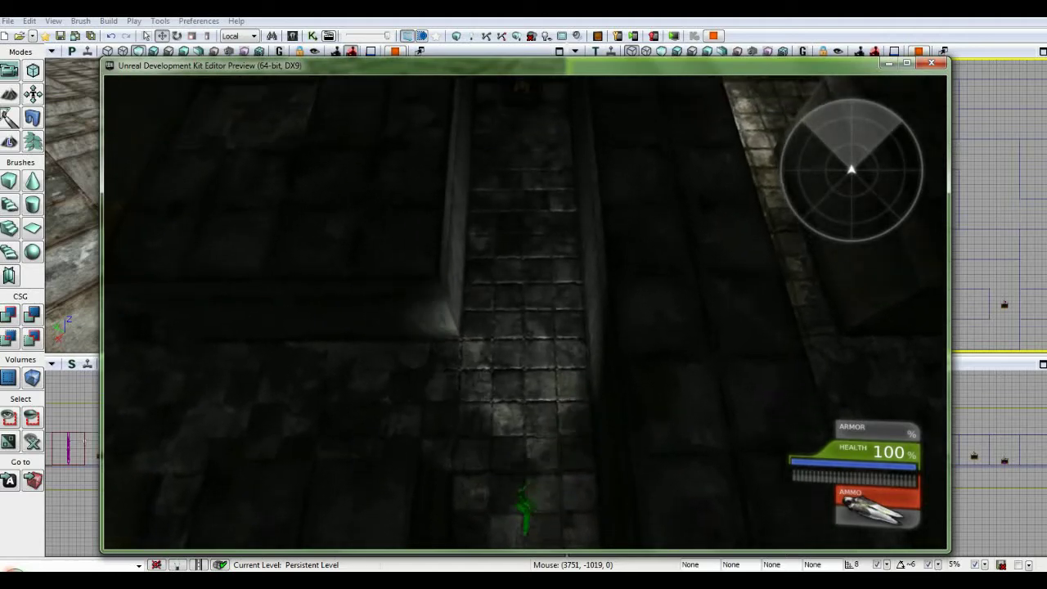
key("w")
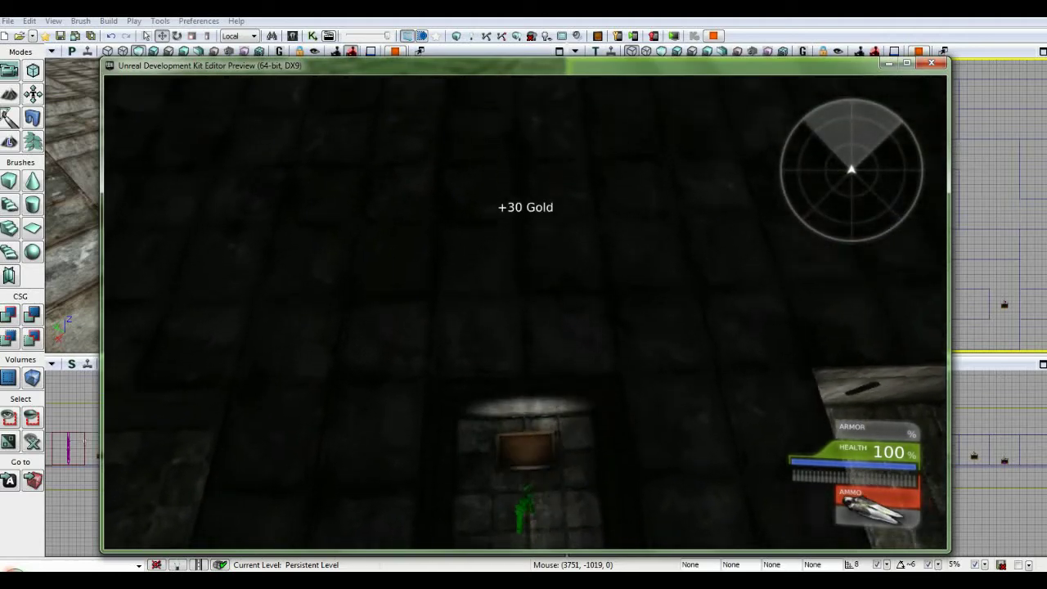
key("s")
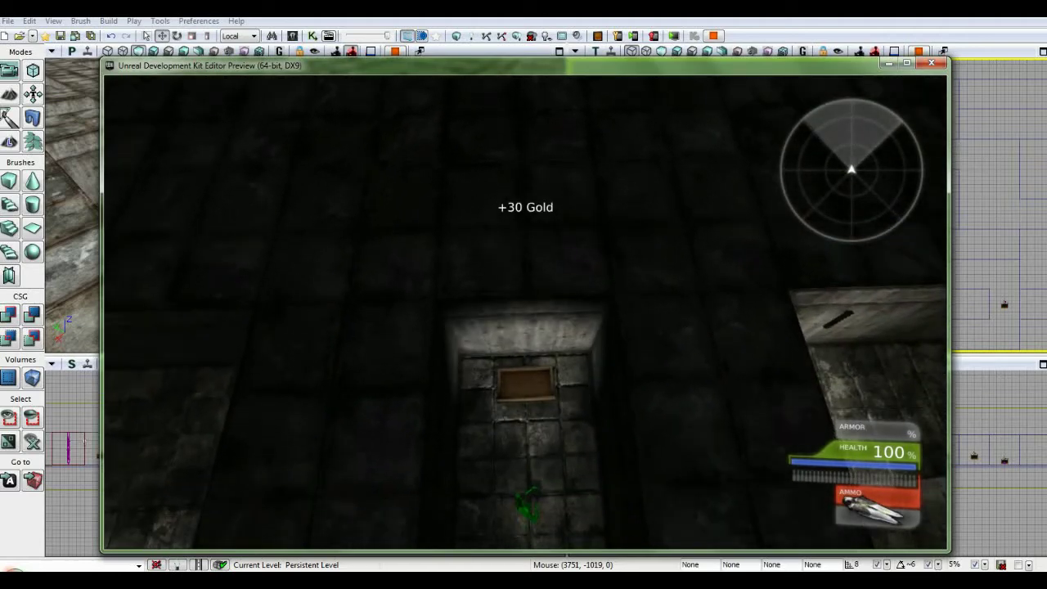
key("Escape")
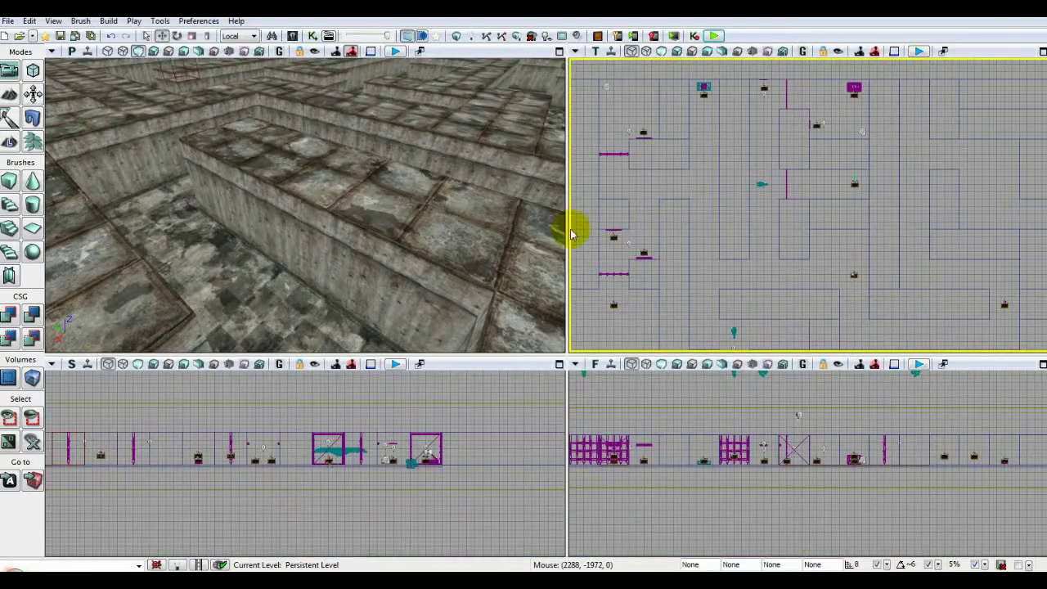
Examine the maze corridors in the perspective view and the whole maze layout in the top view
left_click_drag(466, 213, 388, 184)
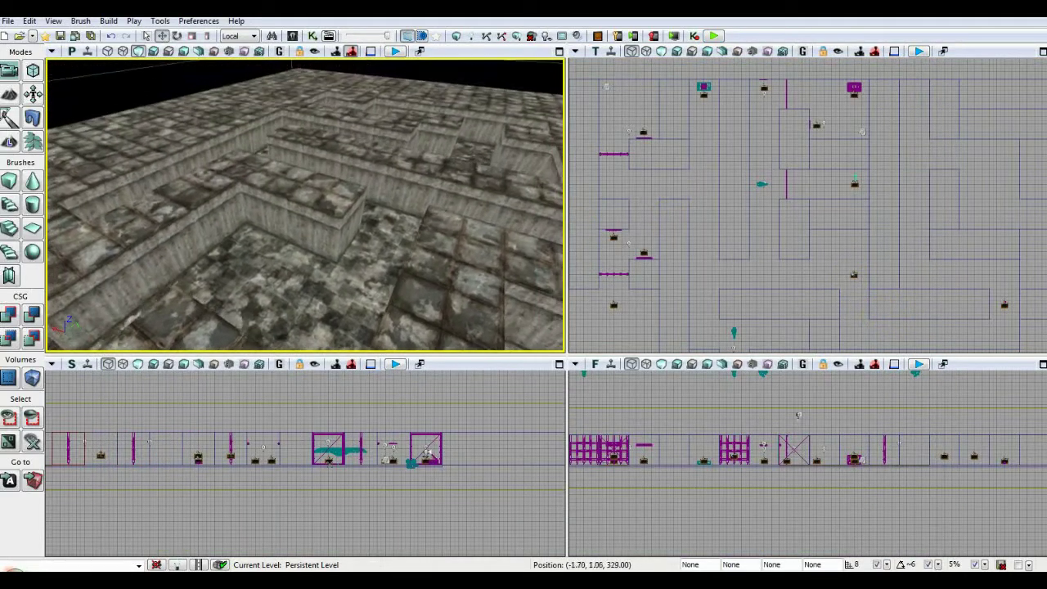
left_click_drag(425, 245, 546, 70)
right_click_drag(454, 228, 455, 207)
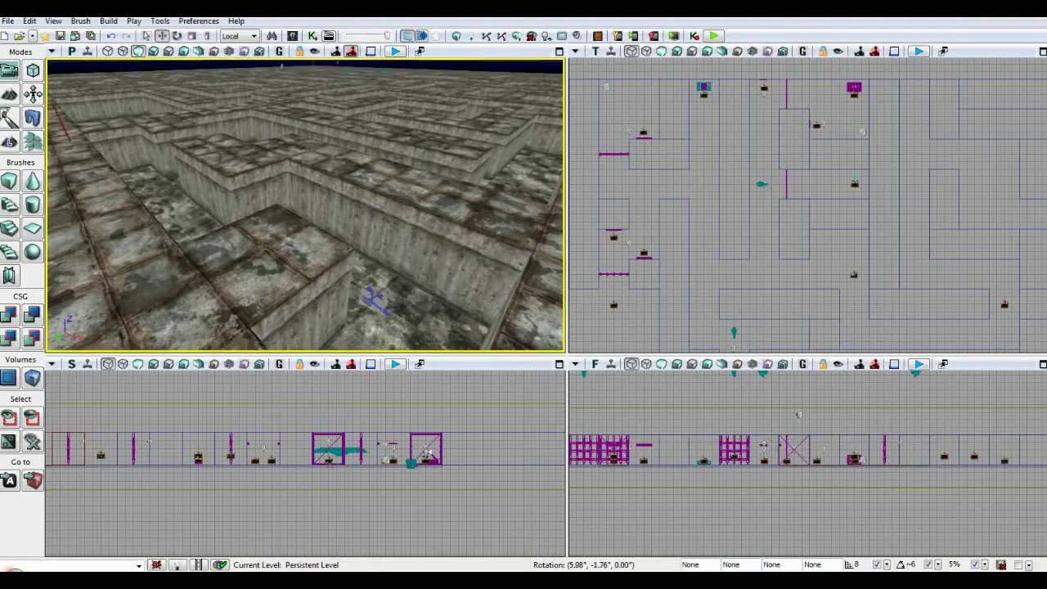
mouse_move(444, 238)
left_mouse_down()
mouse_move(444, 258)
mouse_move(507, 245)
mouse_move(438, 235)
left_mouse_up()
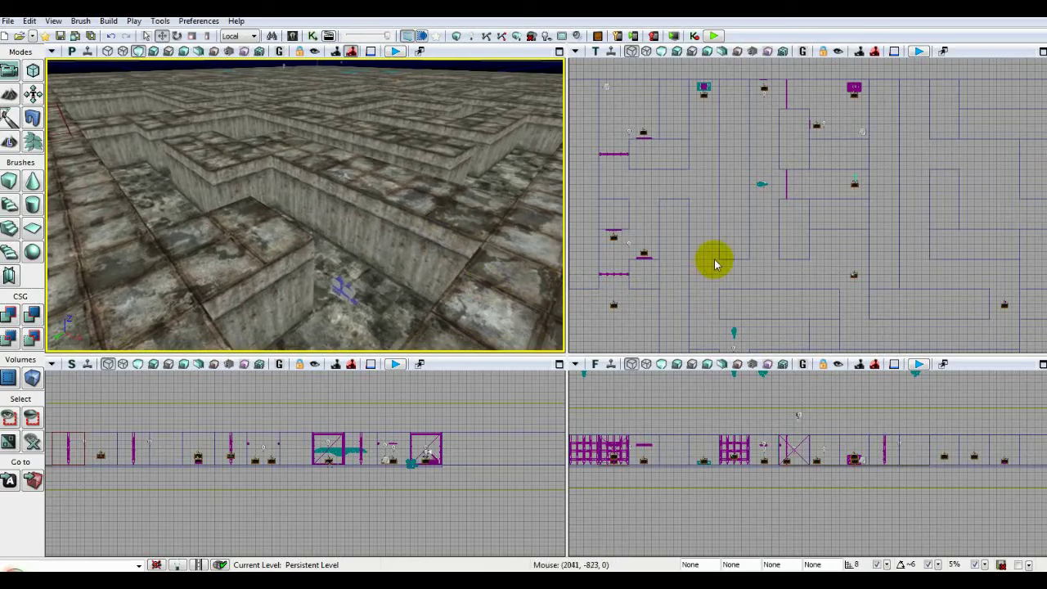
left_click(762, 270)
scroll(771, 265, "down", 3)
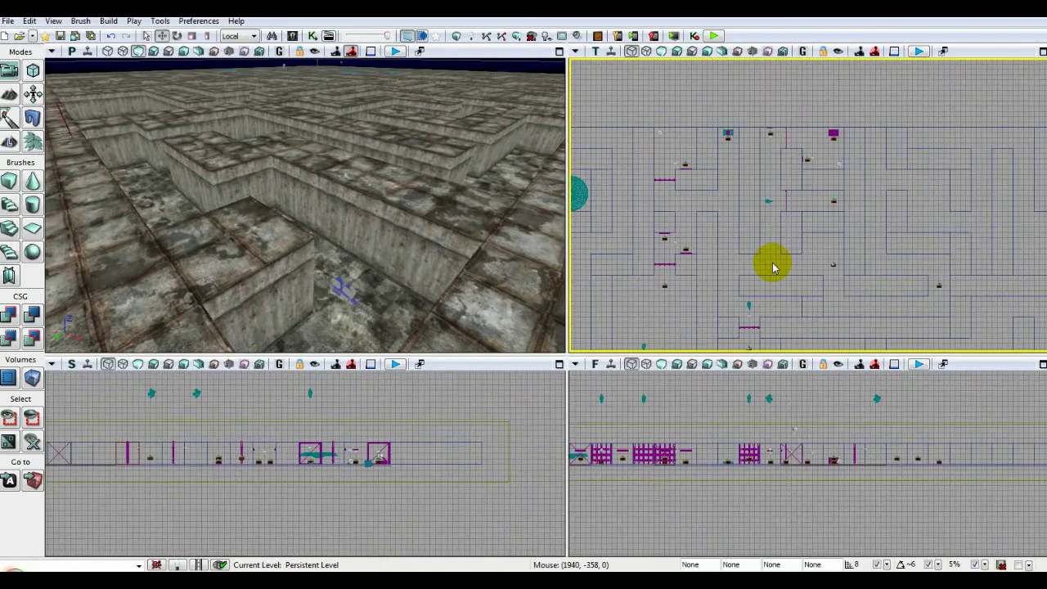
scroll(772, 264, "down", 1)
left_click_drag(787, 299, 796, 207)
scroll(792, 219, "down", 2)
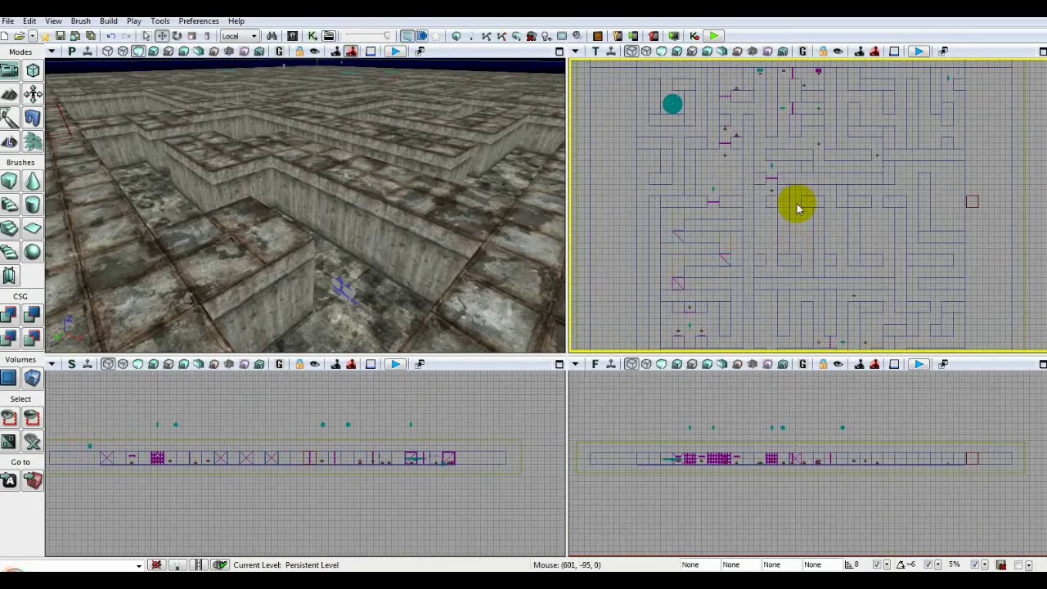
scroll(797, 209, "down", 1)
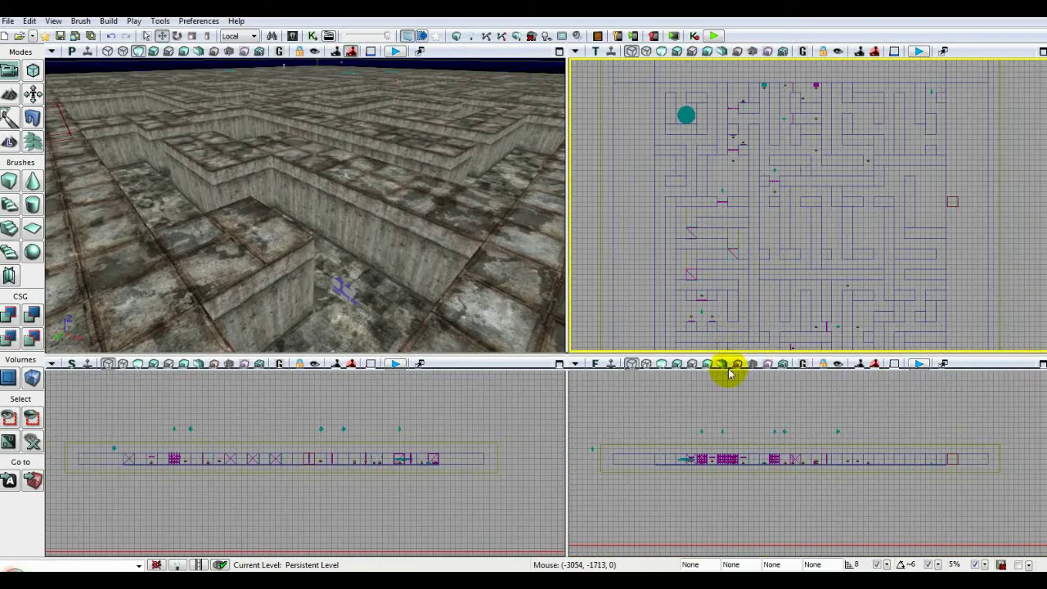
Make the perspective and top views slightly taller and save the current level
left_click_drag(729, 369, 729, 370)
left_click_drag(764, 312, 764, 287)
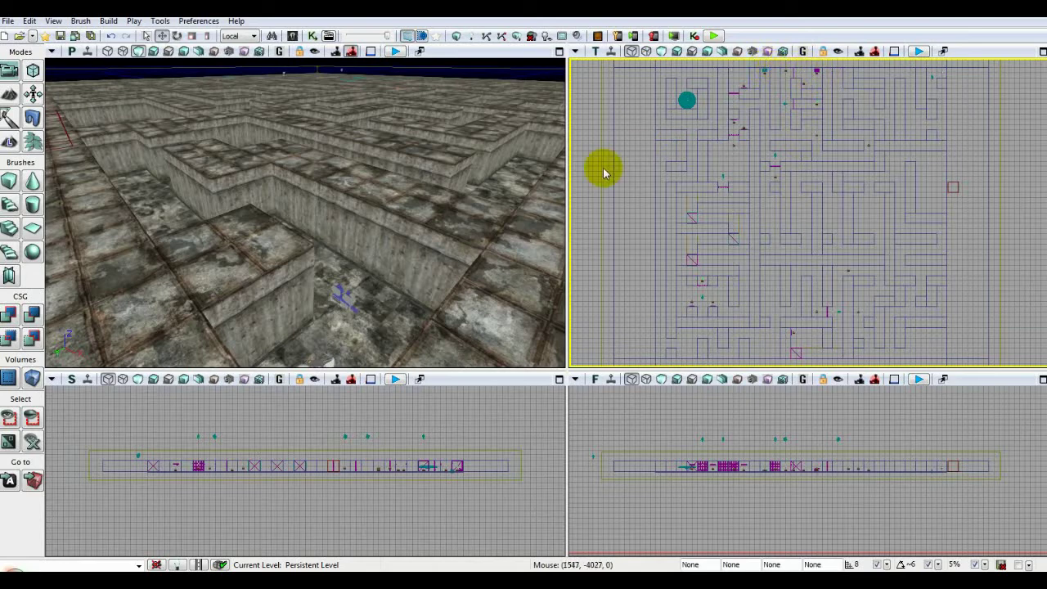
left_click(8, 21)
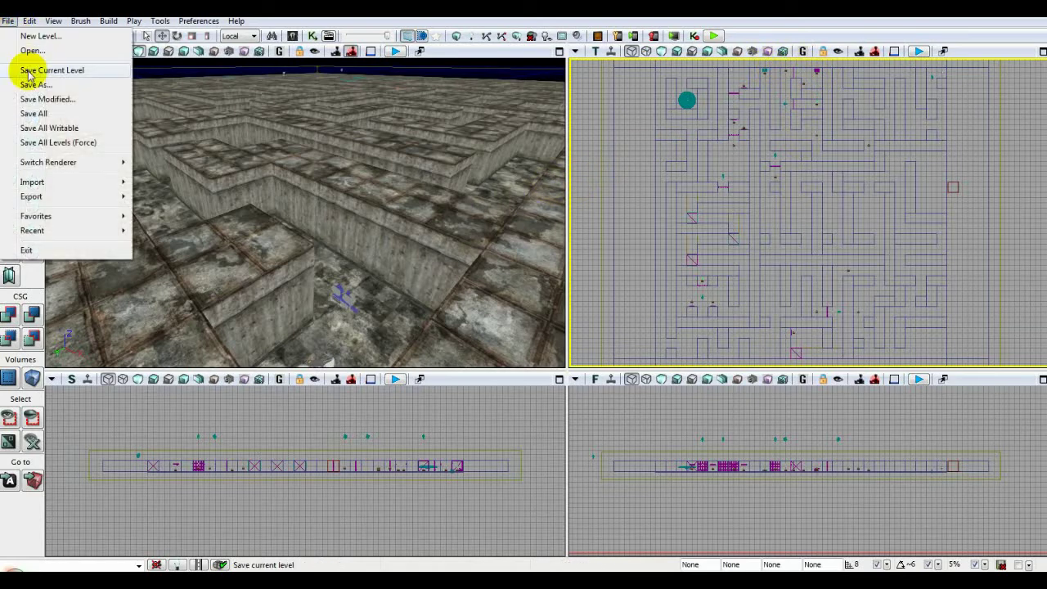
left_click(29, 71)
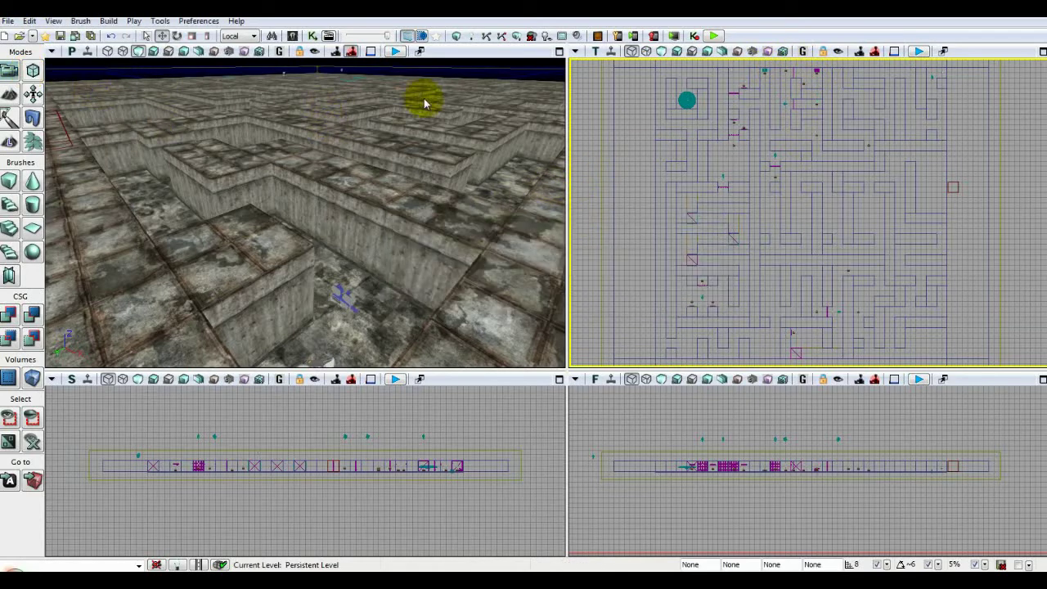